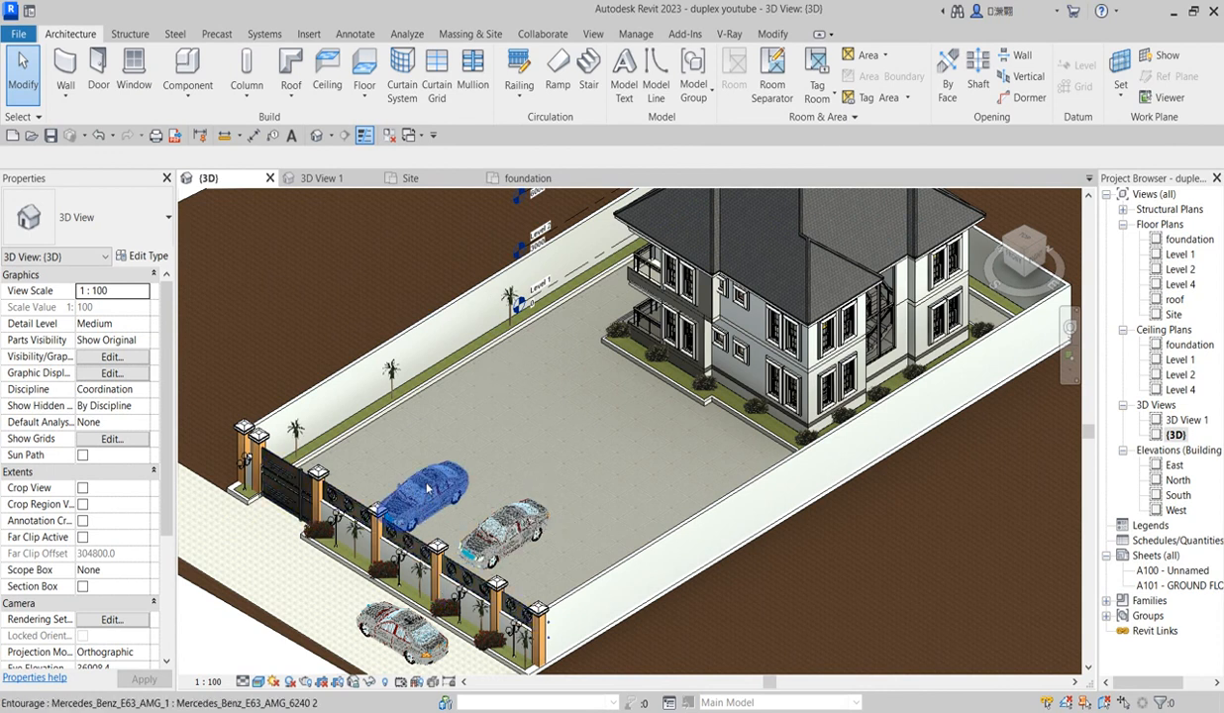
Examine the gate, front fence and parked cars of the compound in the 3D view.
scroll(384, 510, up, 5)
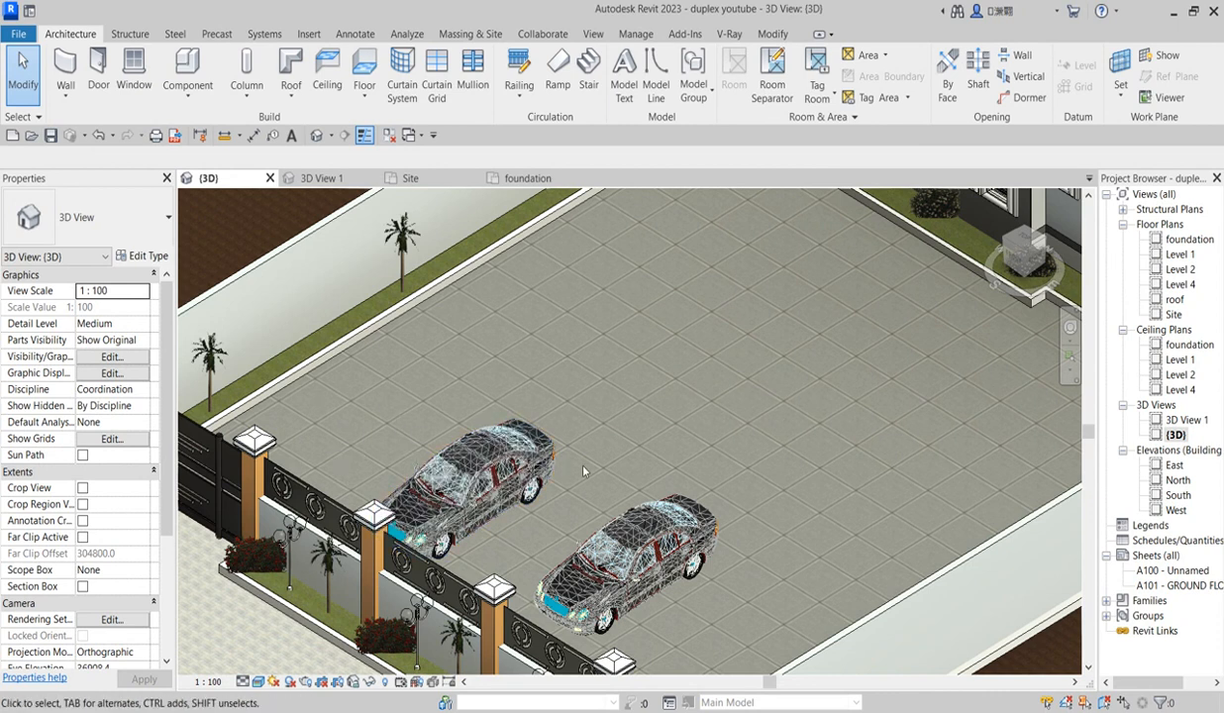
scroll(562, 448, down, 3)
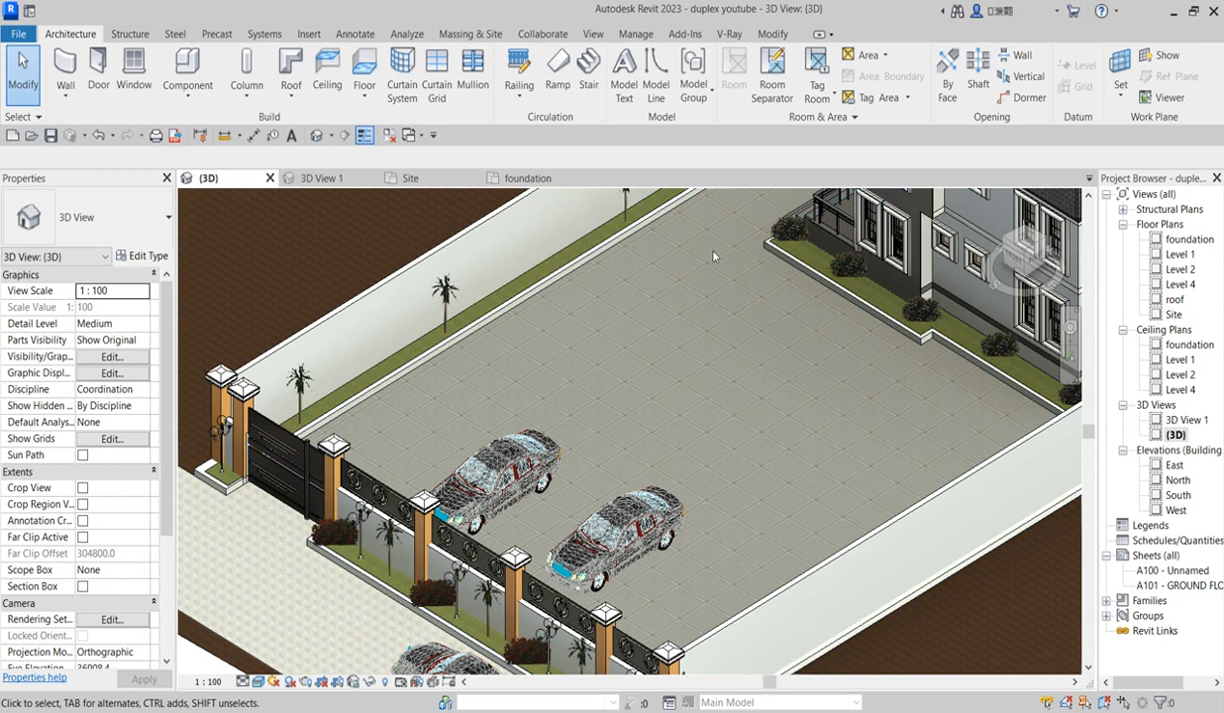
scroll(640, 420, down, 5)
scroll(452, 516, up, 4)
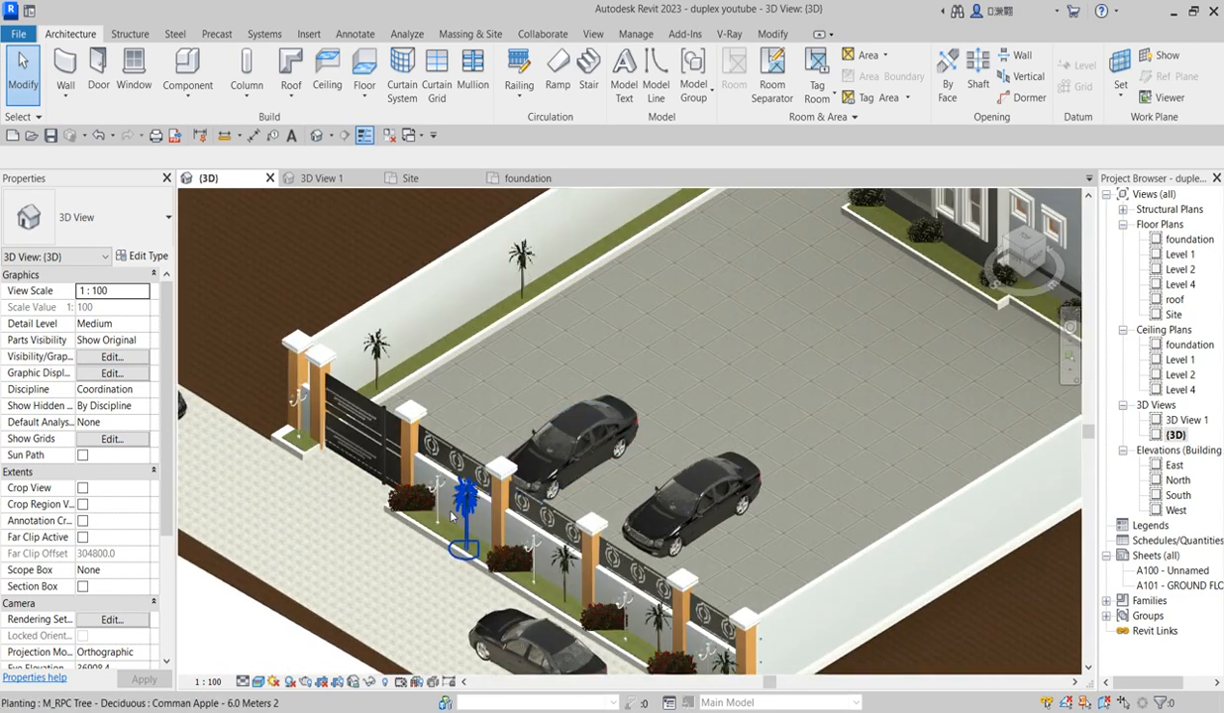
scroll(452, 516, up, 2)
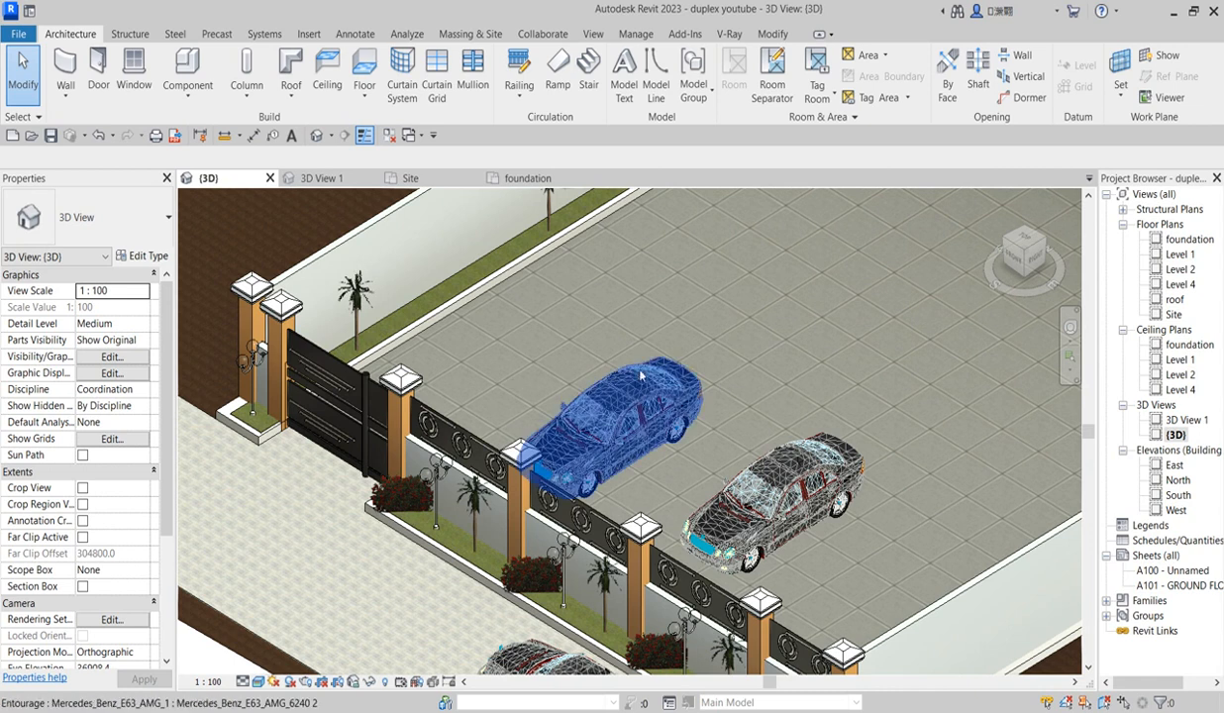
scroll(637, 310, up, 3)
scroll(819, 307, down, 5)
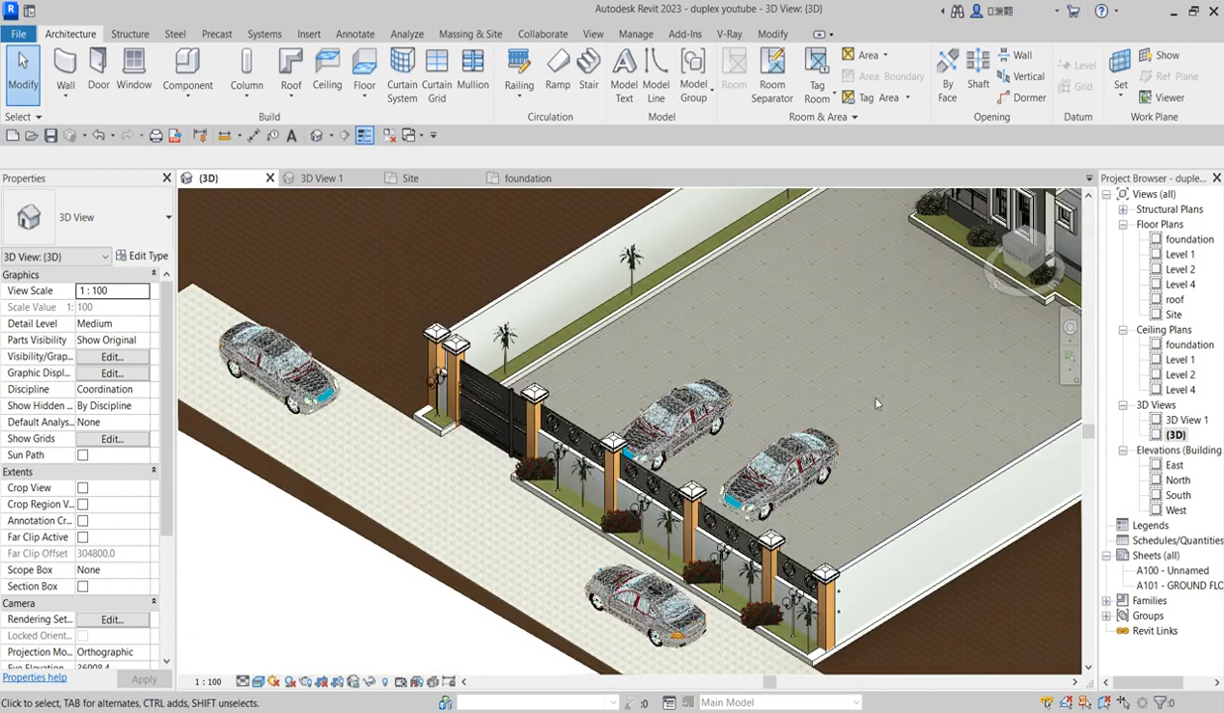
scroll(773, 396, up, 4)
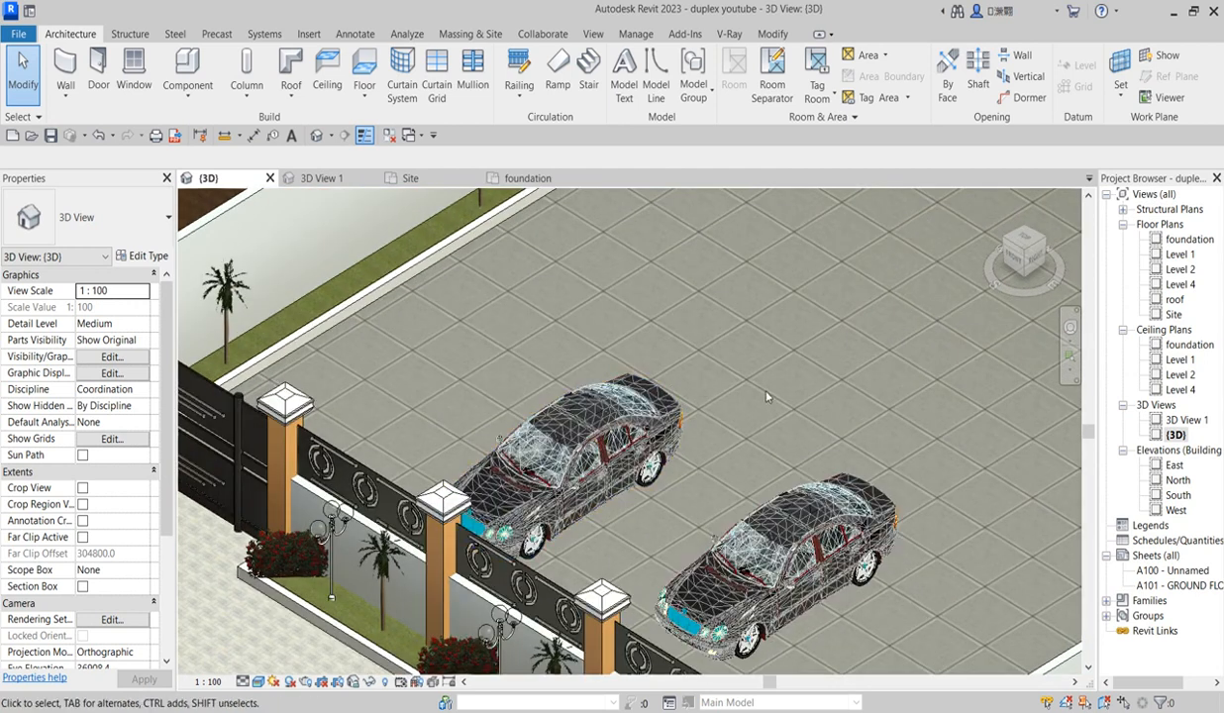
scroll(750, 382, down, 5)
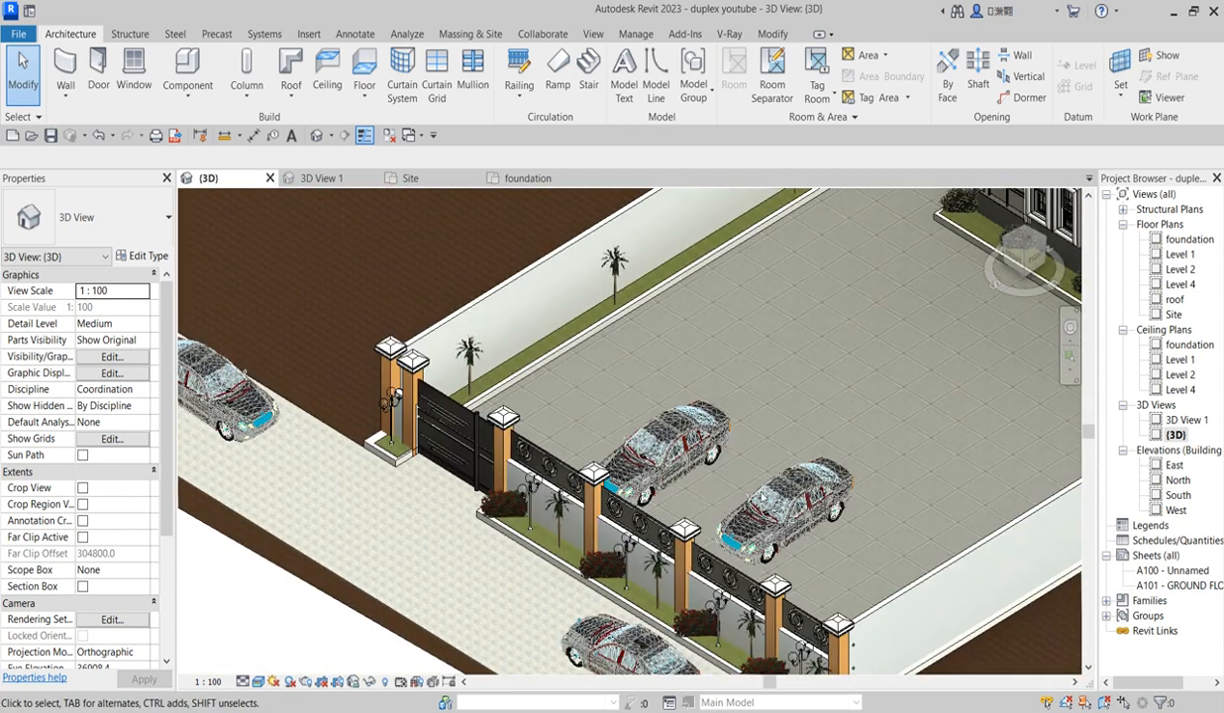
scroll(793, 485, up, 3)
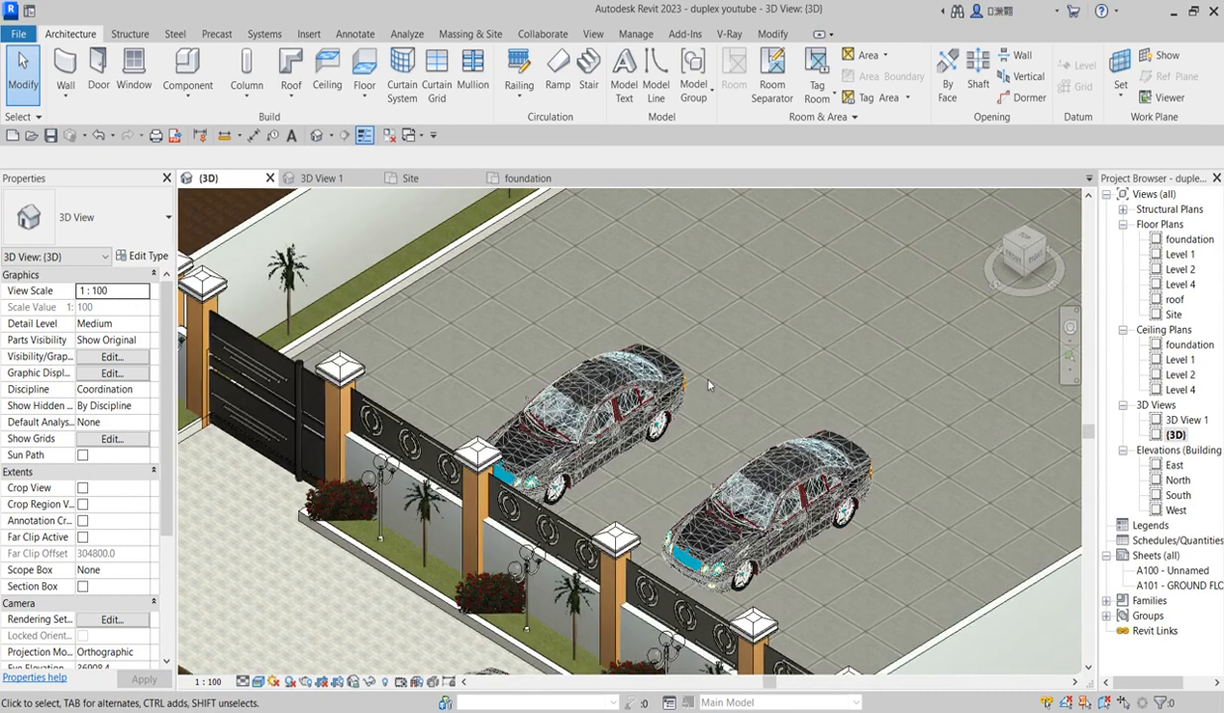
scroll(708, 385, down, 4)
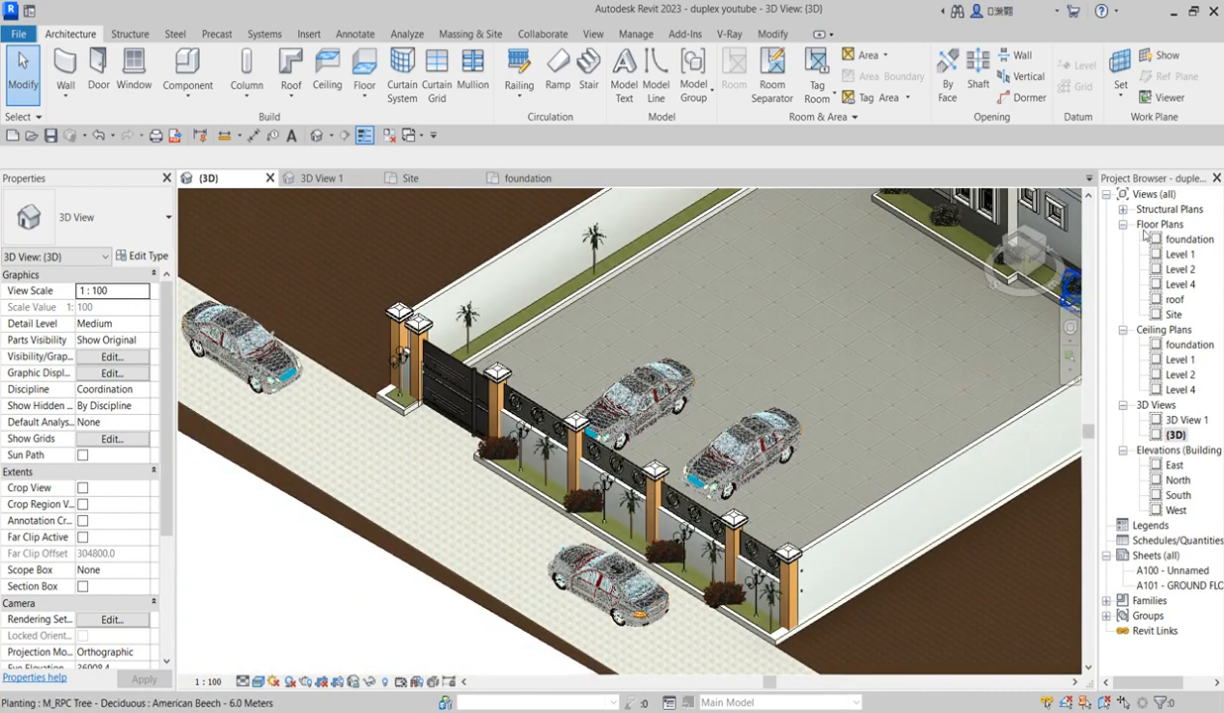
In the foundation floor plan, start a wall matching the house's Generic - 200mm wall, with an unconnected height of 3800.
double_click(1187, 240)
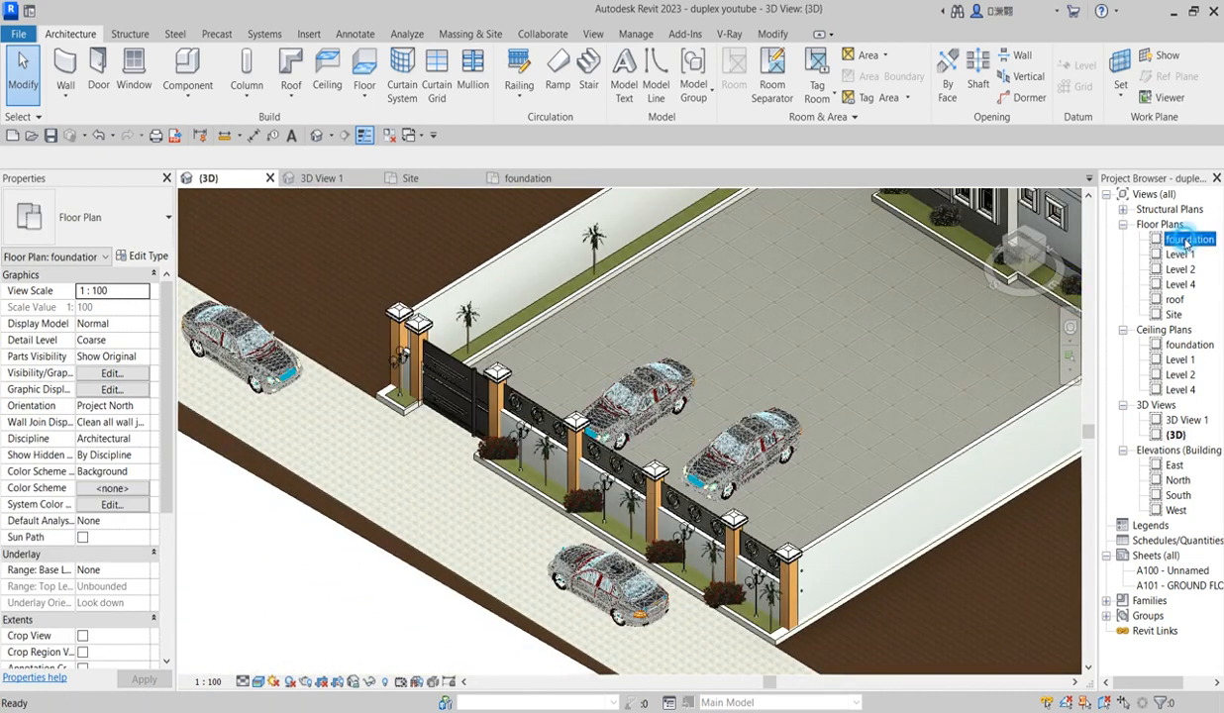
scroll(666, 310, up, 2)
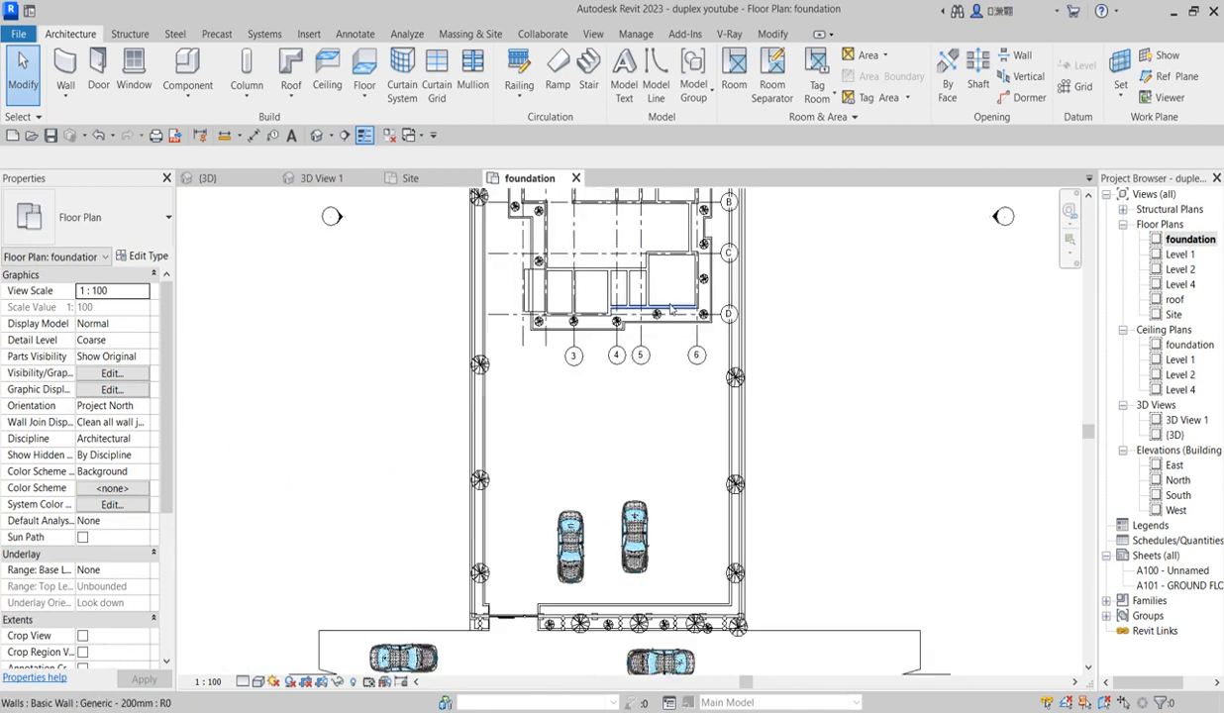
click(673, 309)
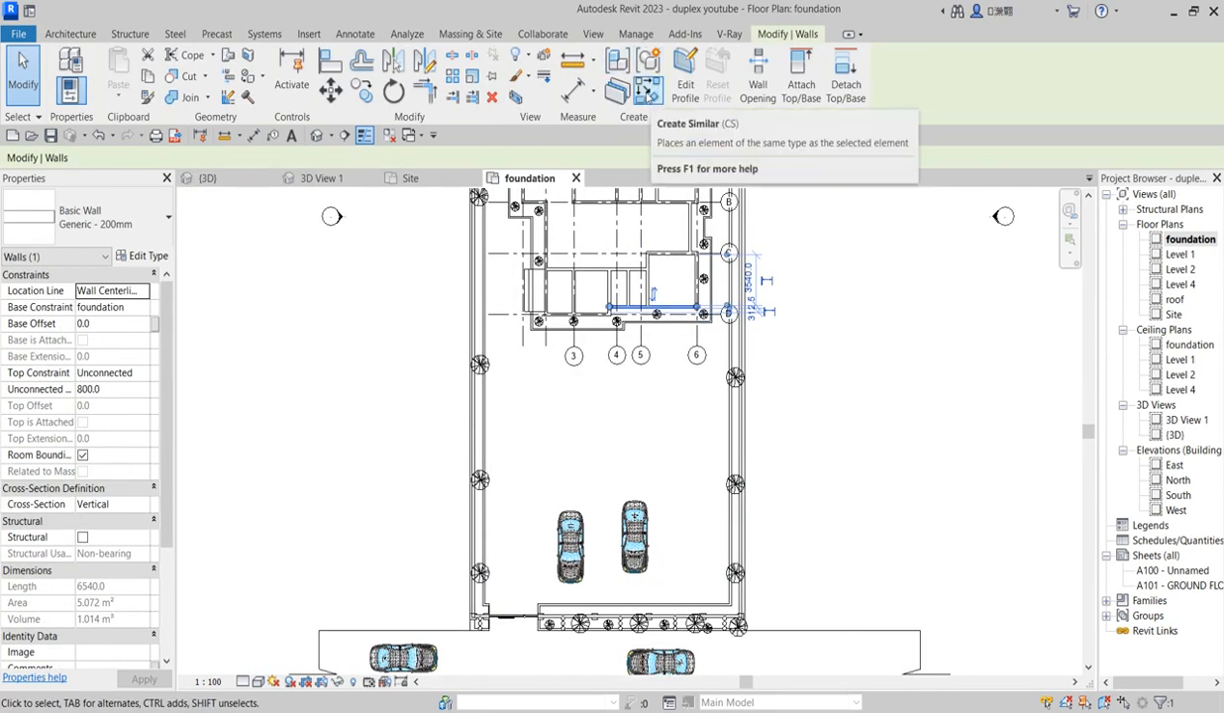
click(649, 93)
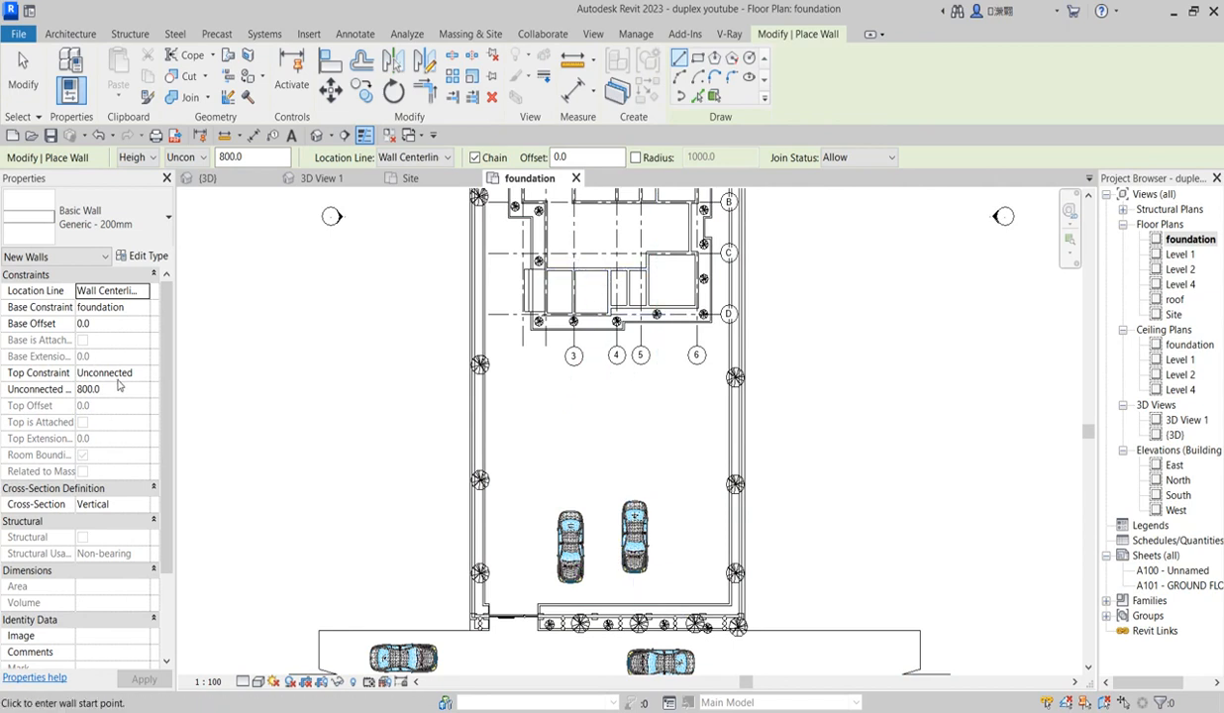
click(124, 391)
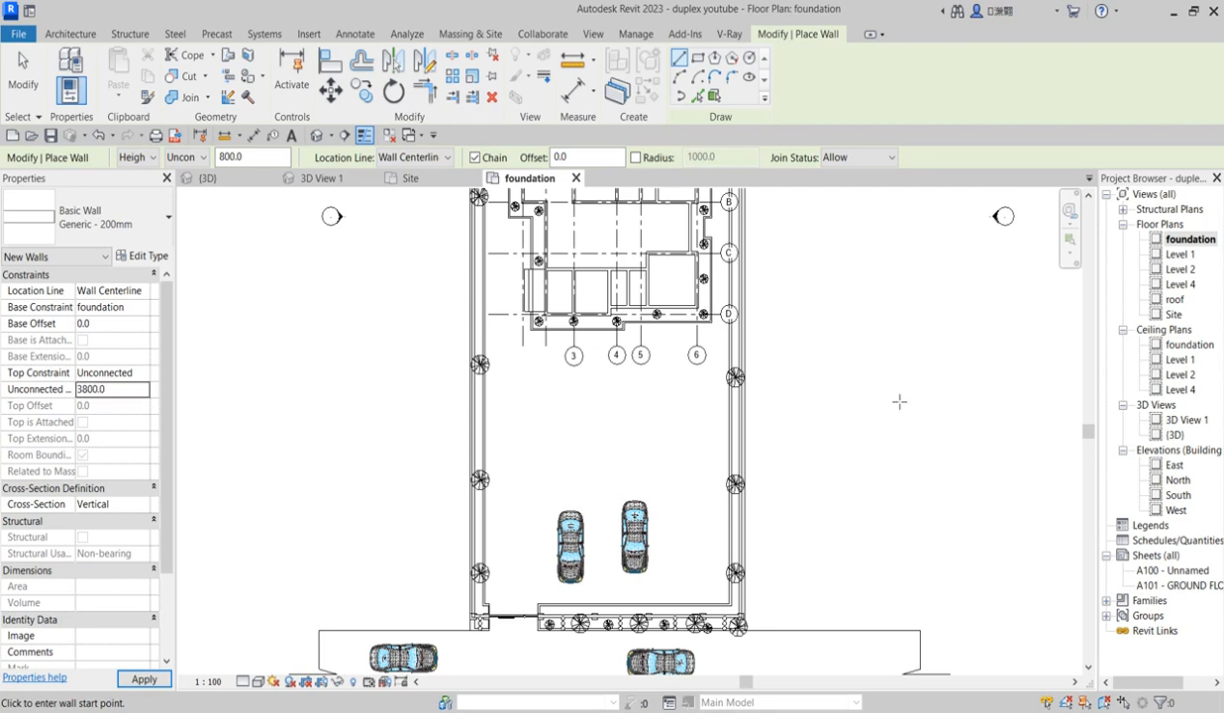
Draw a 3400 mm vertical wall from just inside the front fence beside the gate, continuing with a 3900 mm horizontal wall towards the cars' side.
scroll(550, 622, up, 6)
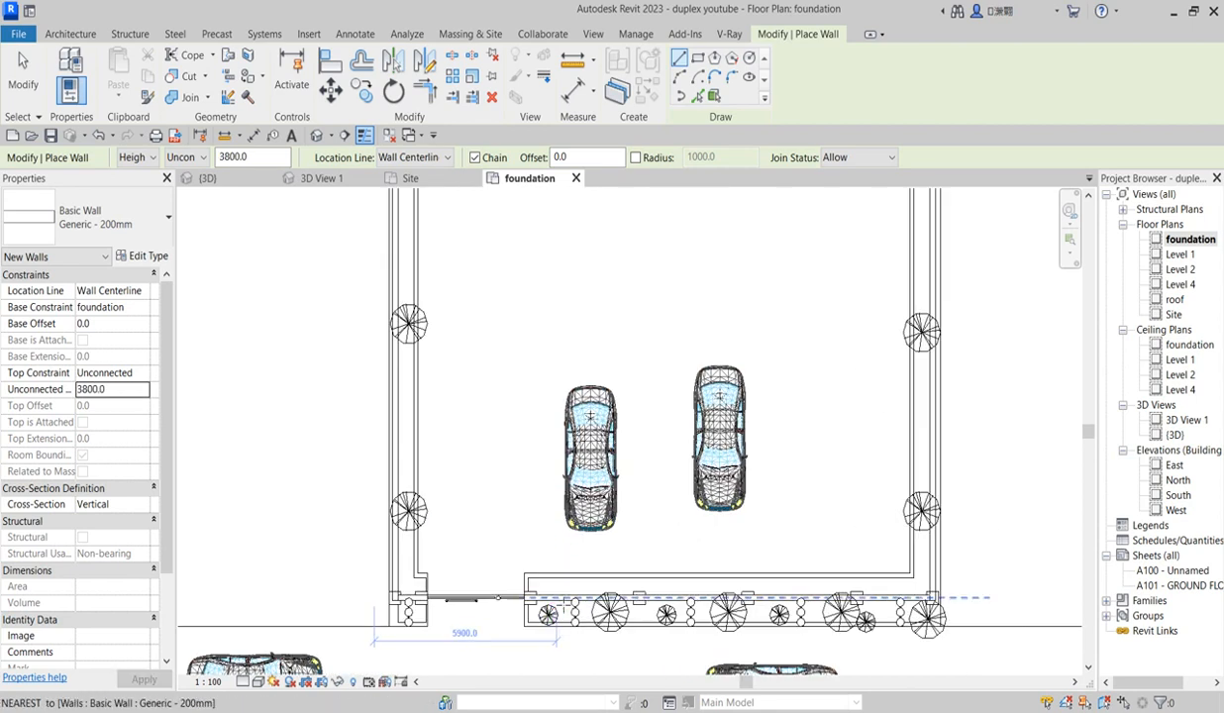
scroll(520, 576, up, 3)
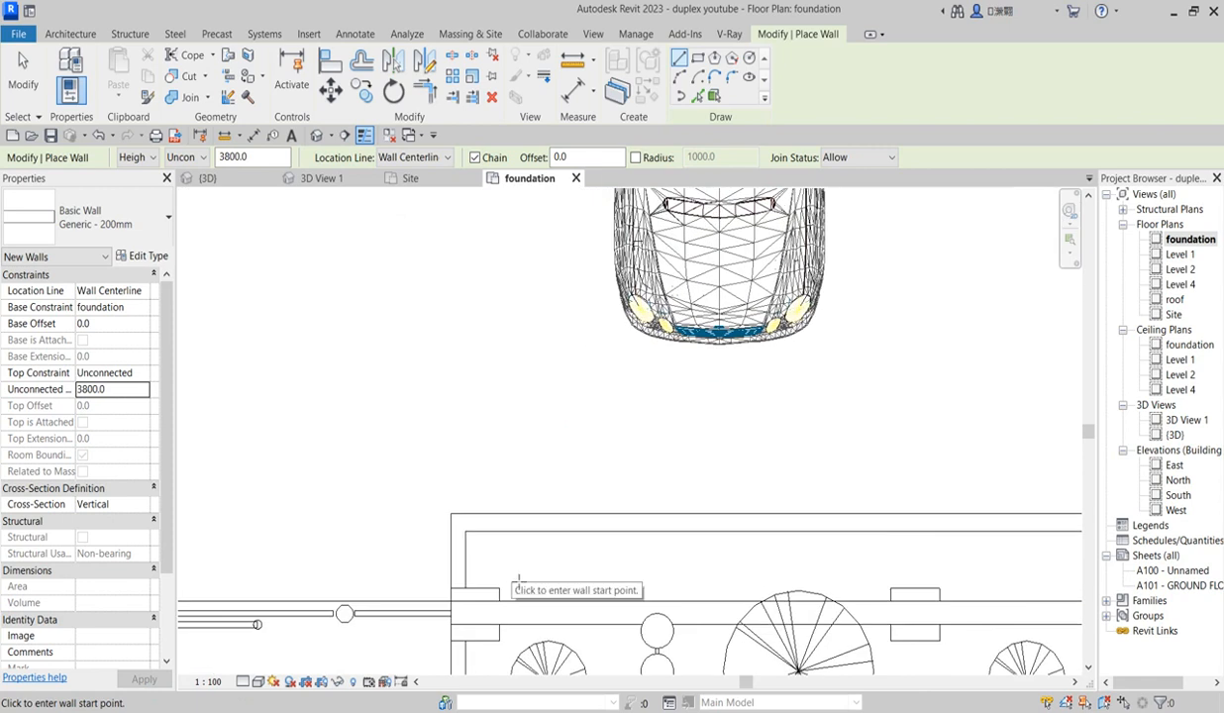
scroll(521, 575, down, 2)
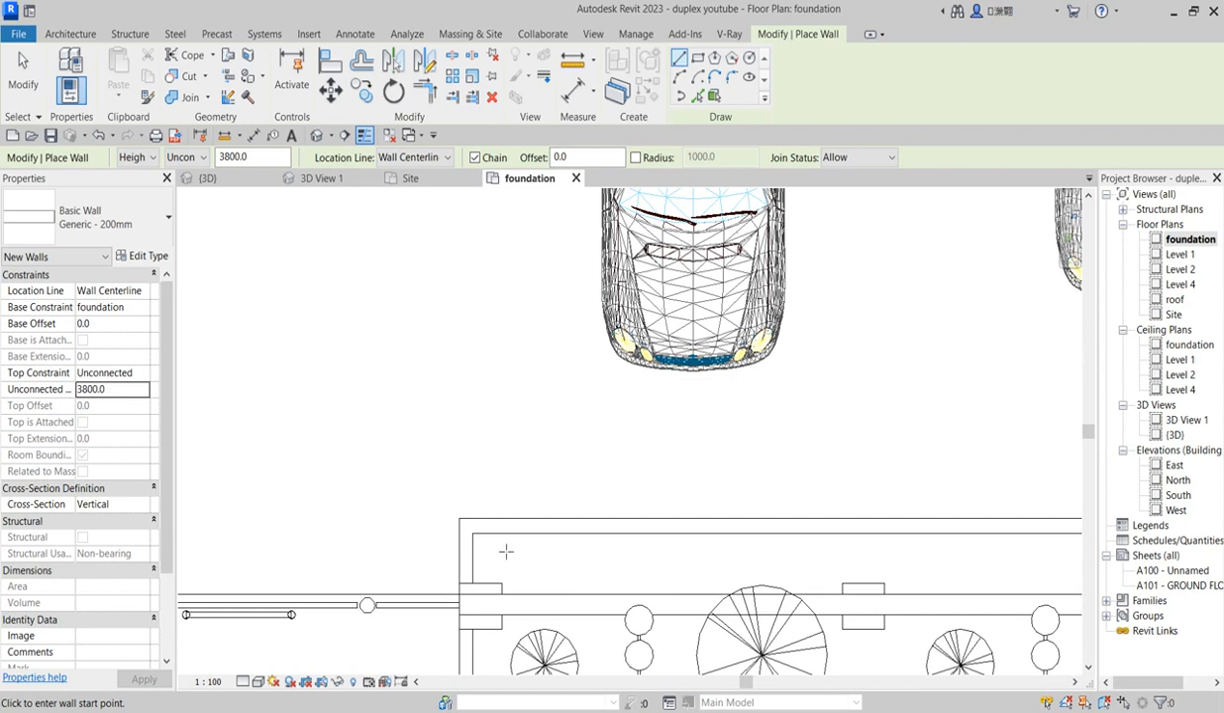
click(506, 550)
scroll(515, 396, down, 2)
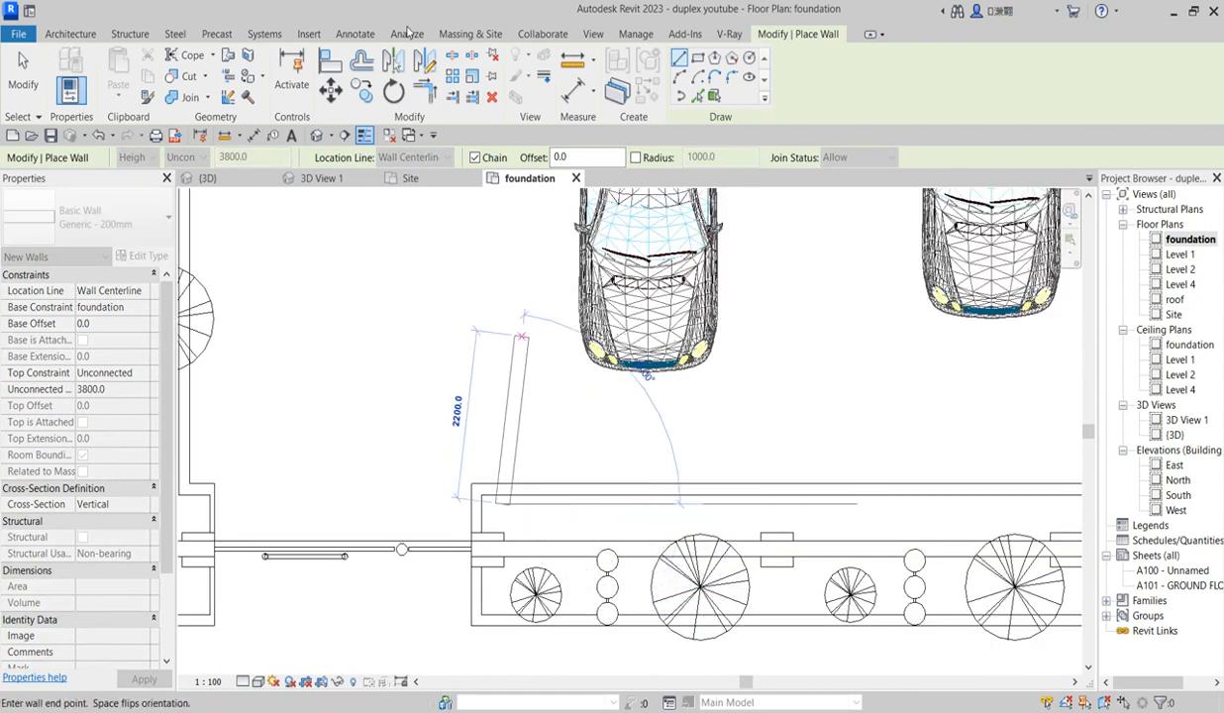
scroll(456, 317, down, 2)
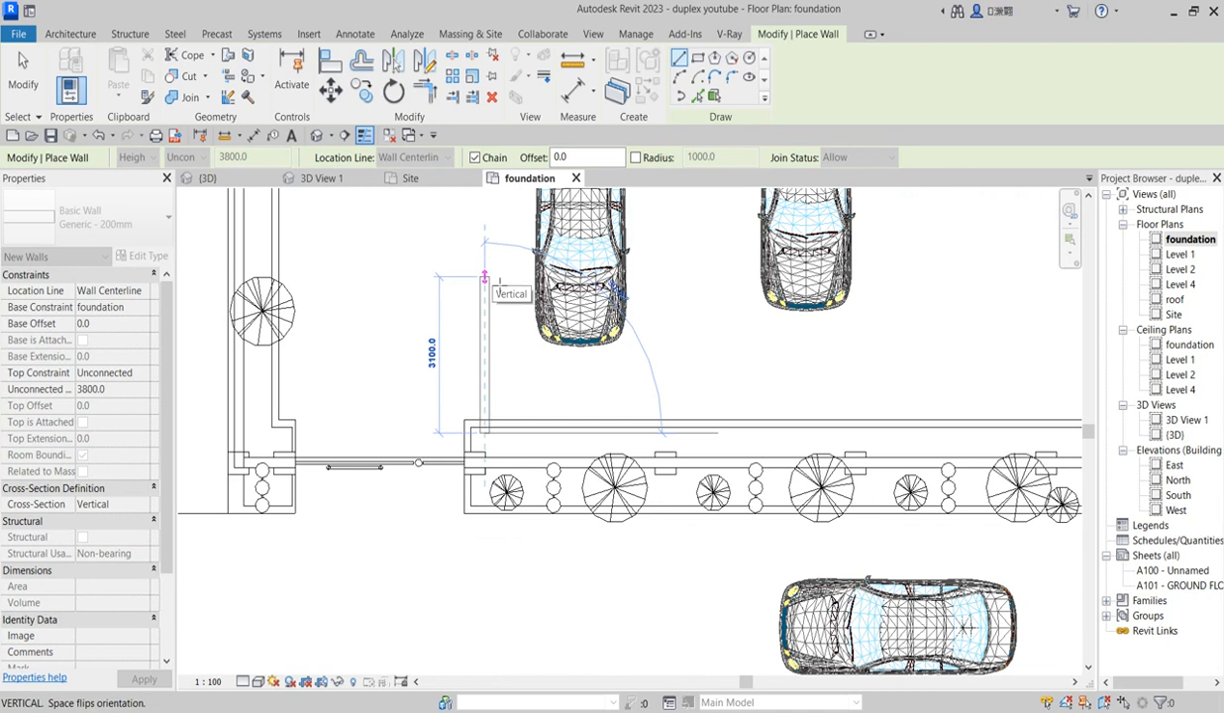
text(3400)
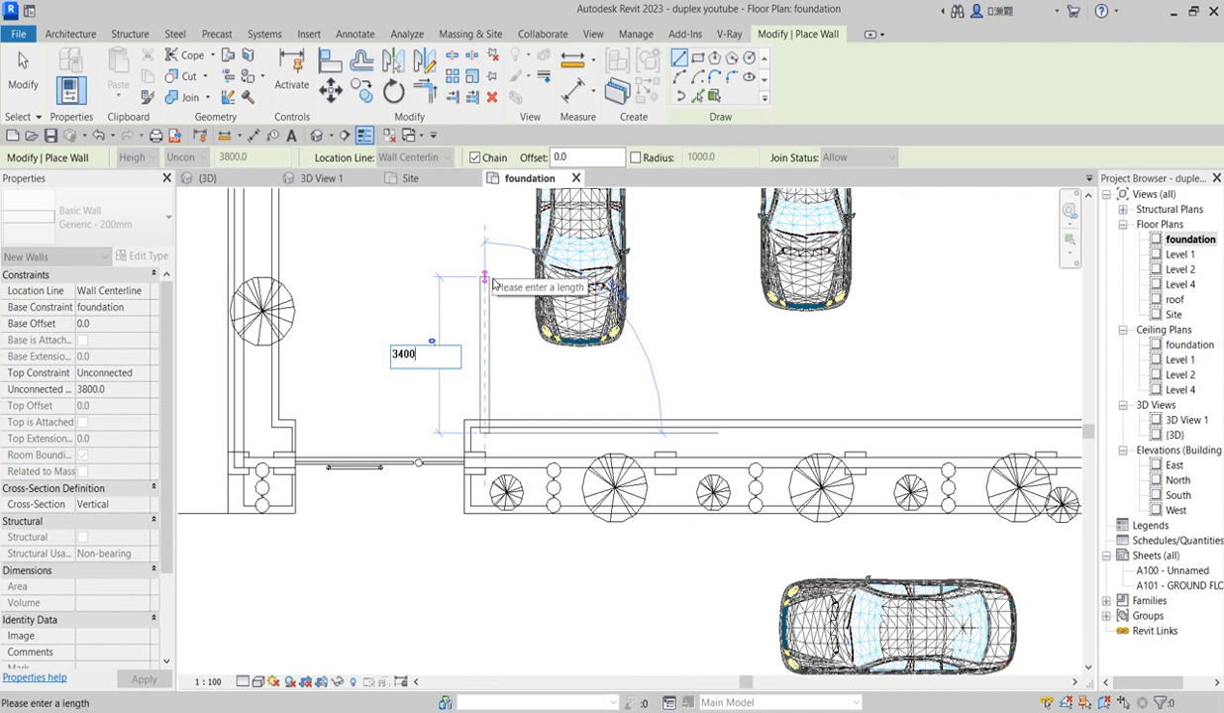
key(Return)
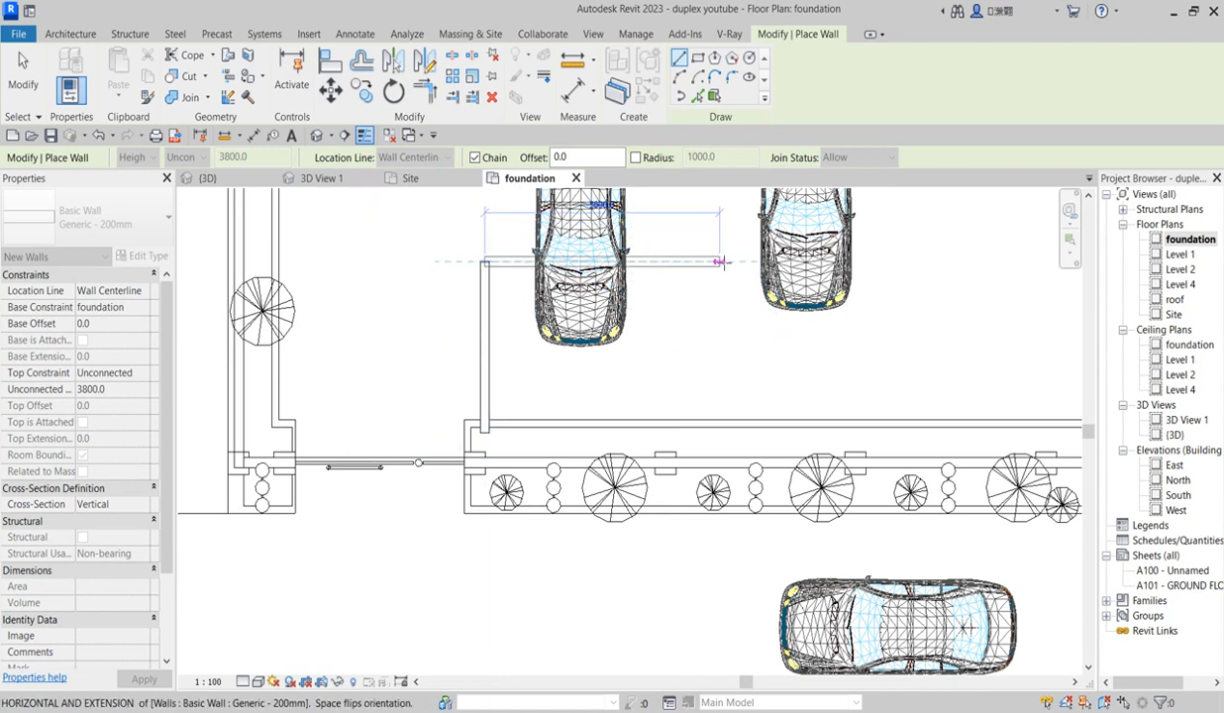
text(3900)
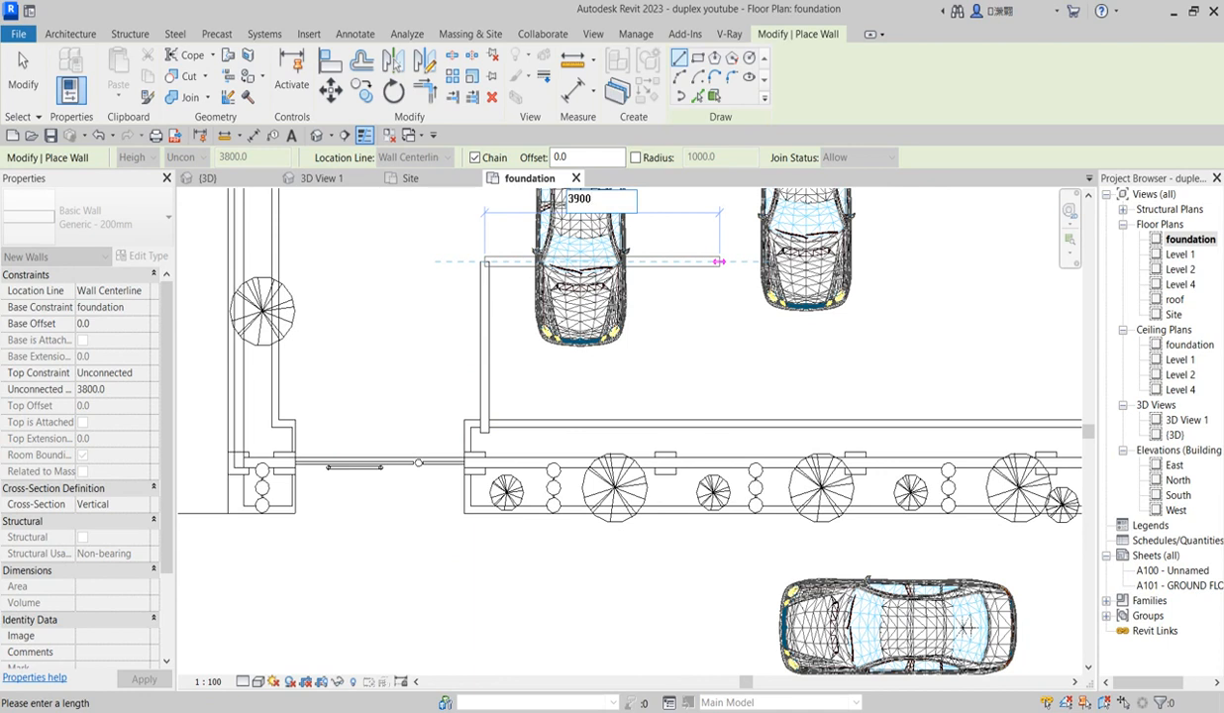
key(Return)
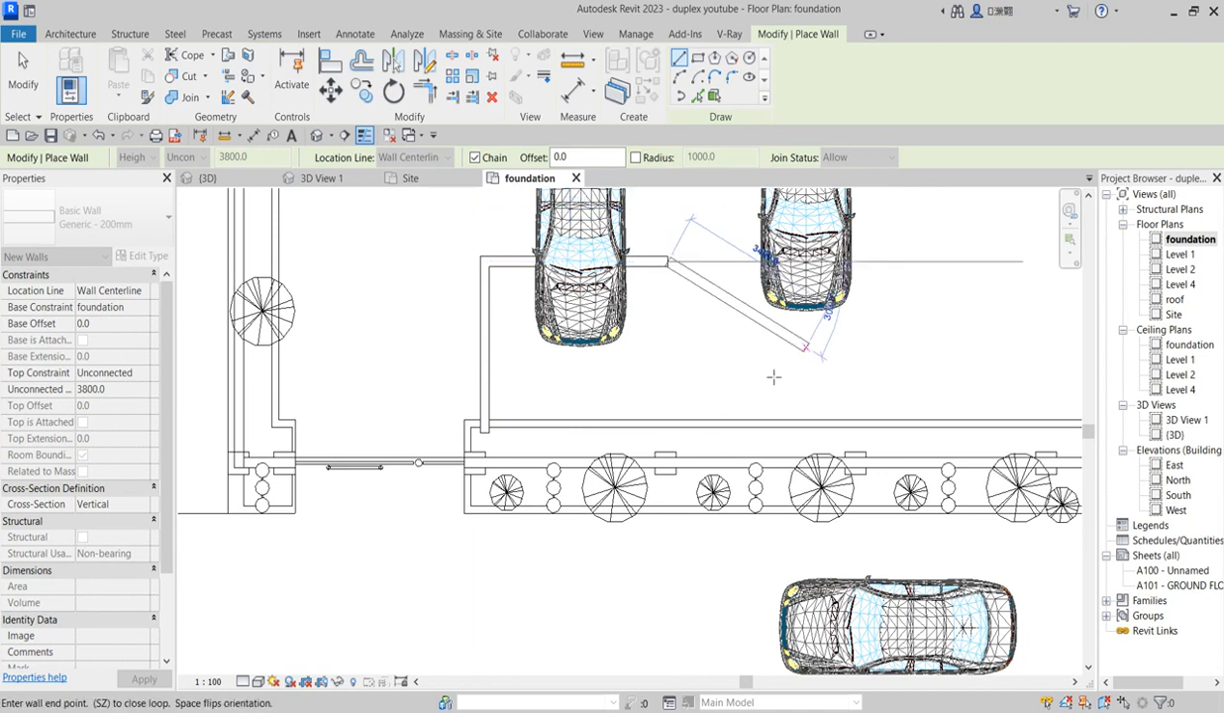
Close the rectangular room beside the gate with a 3400 mm vertical wall and a 3900 mm wall back to the start point.
scroll(664, 437, up, 2)
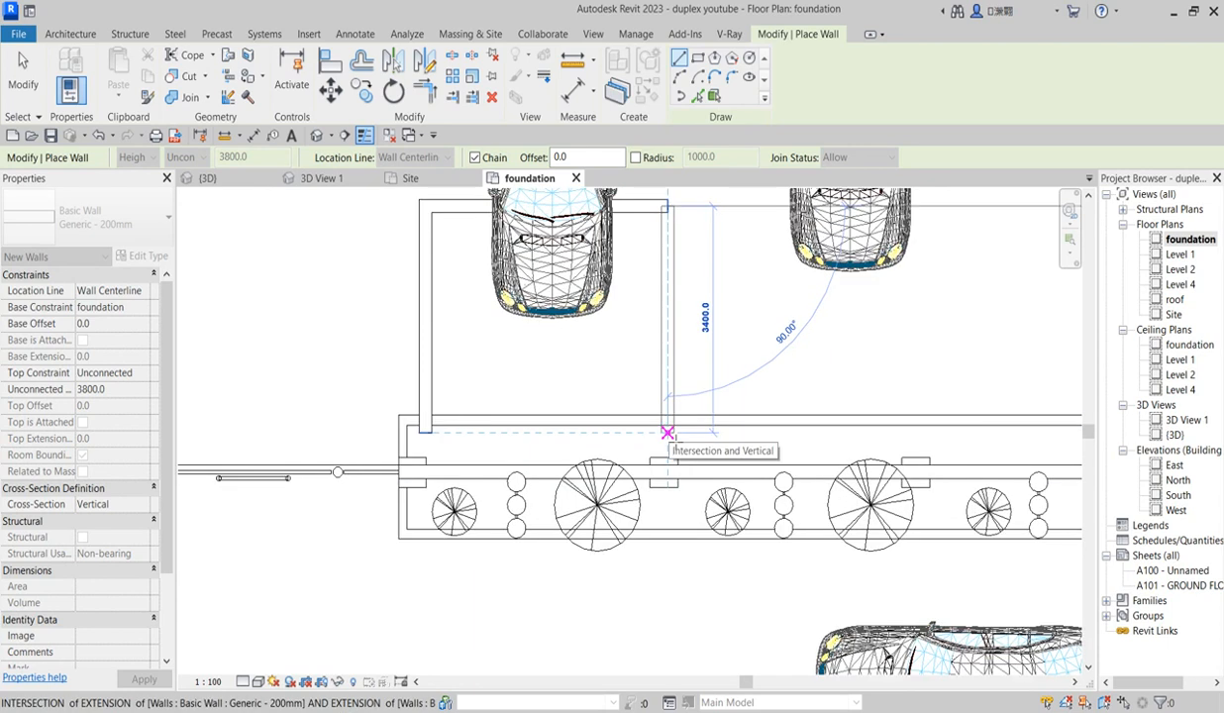
click(667, 433)
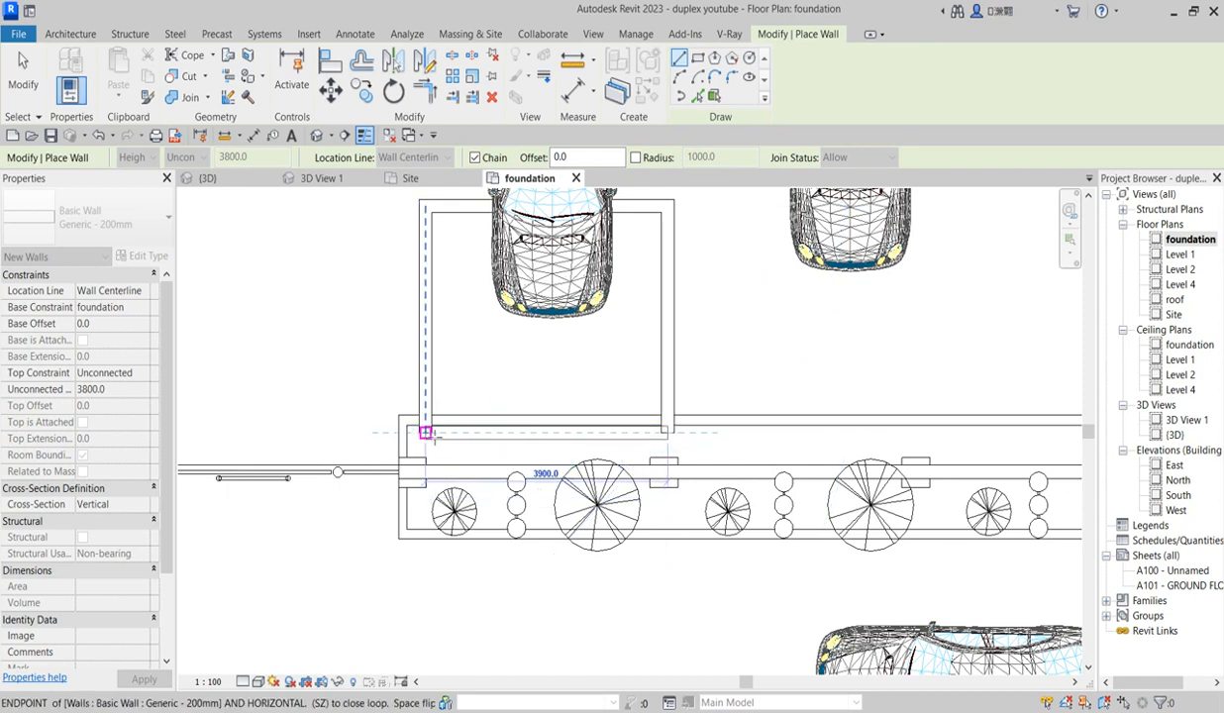
click(430, 432)
right_click(557, 369)
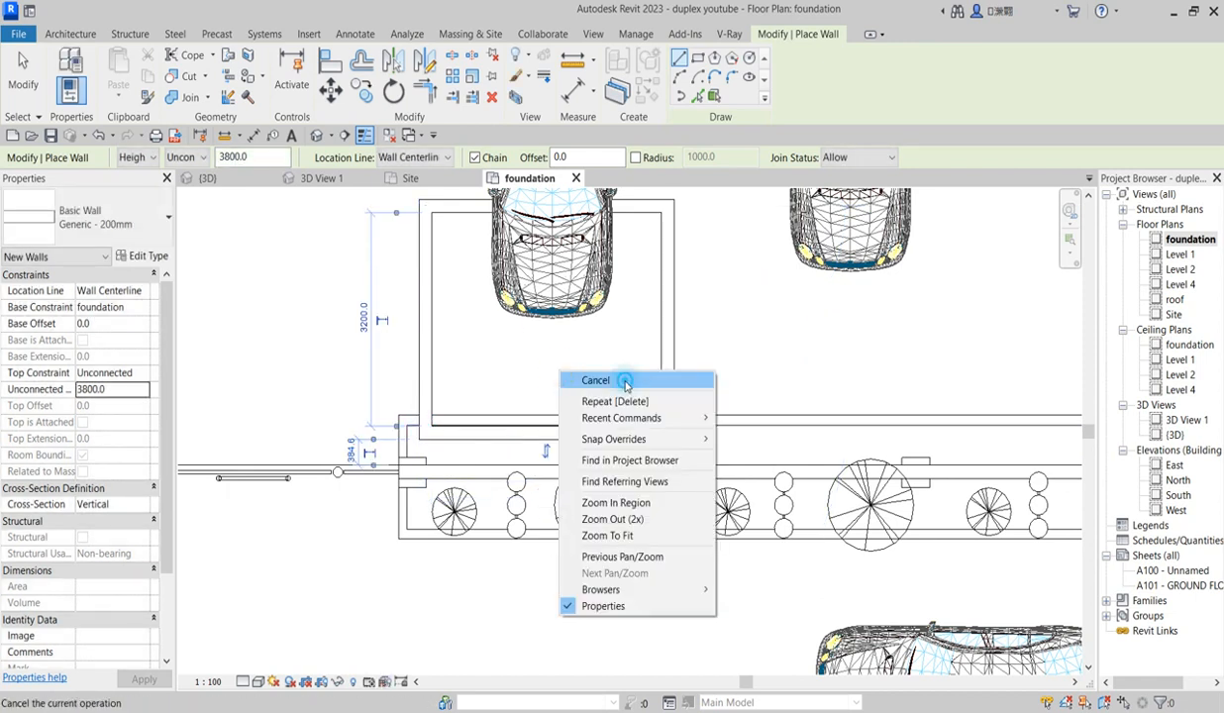
click(624, 384)
right_click(579, 368)
click(586, 386)
scroll(581, 399, down, 1)
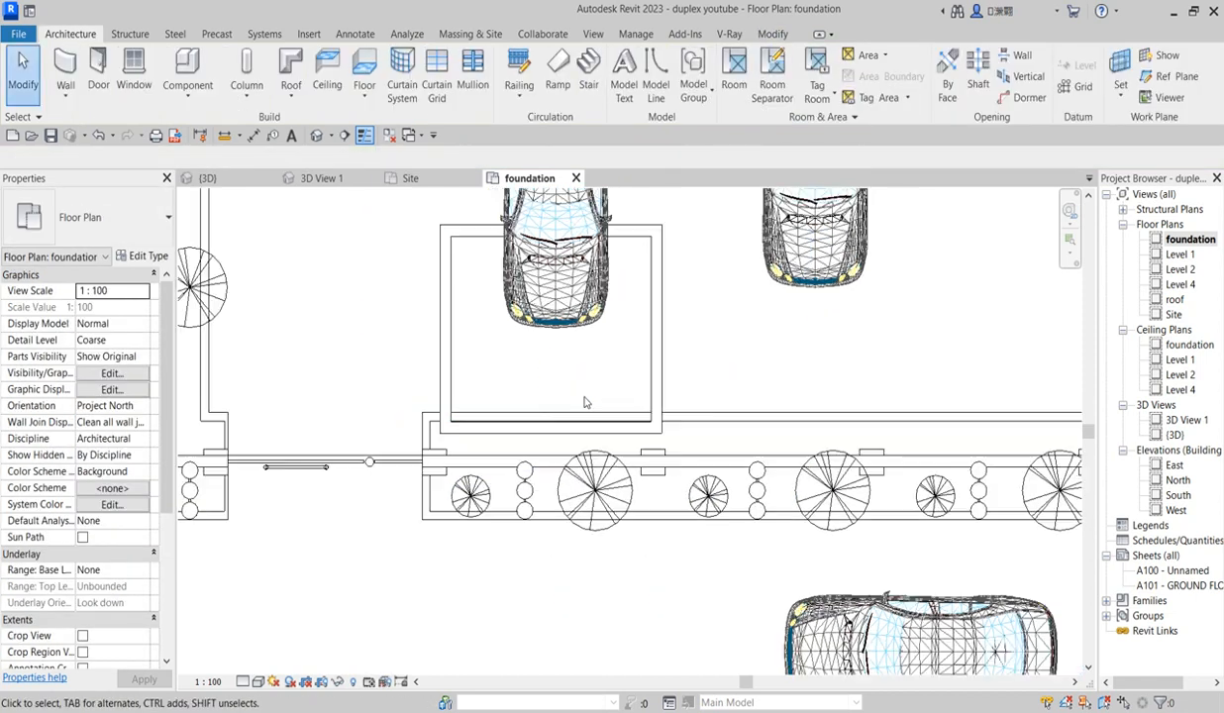
Move the car overlapping the new room horizontally to the far side of the other parked car.
scroll(572, 328, down, 2)
click(561, 313)
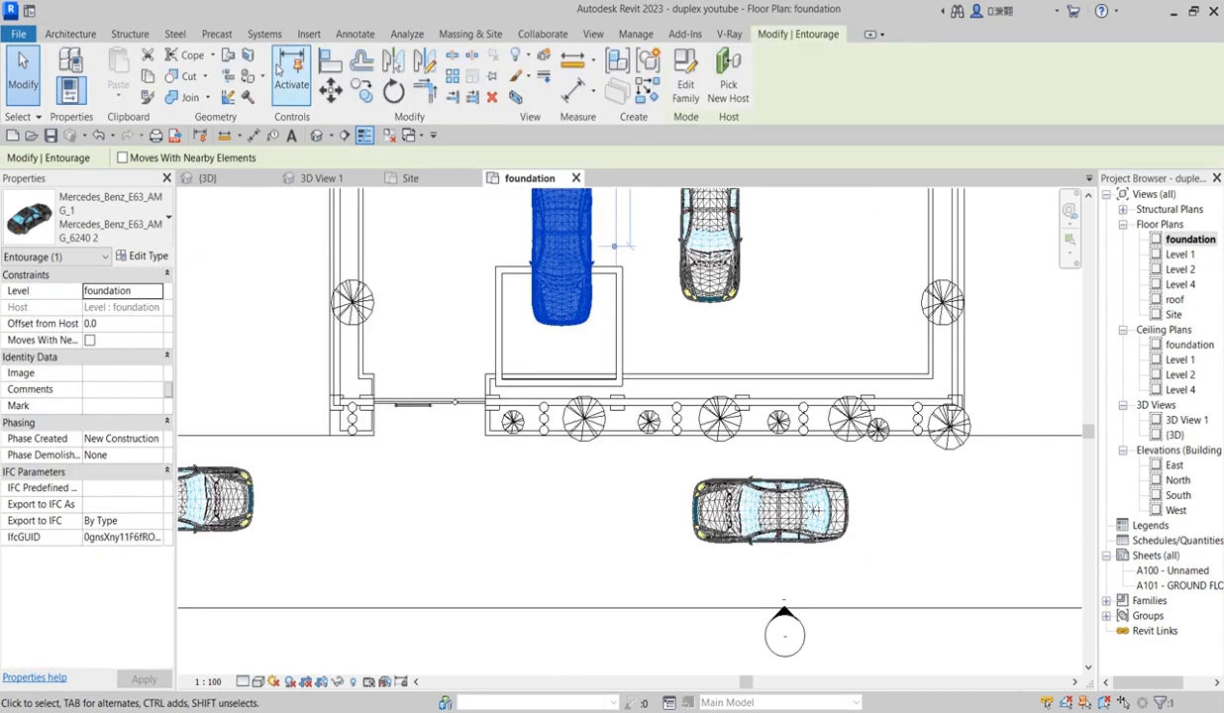
click(330, 89)
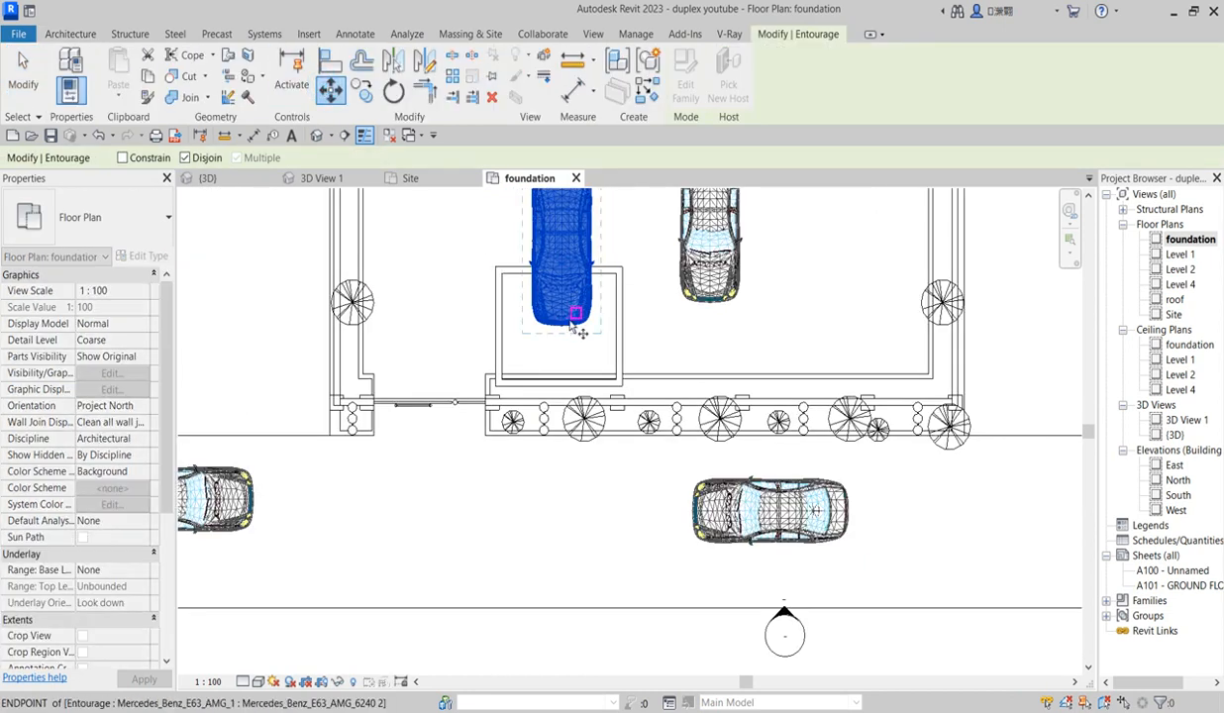
click(566, 321)
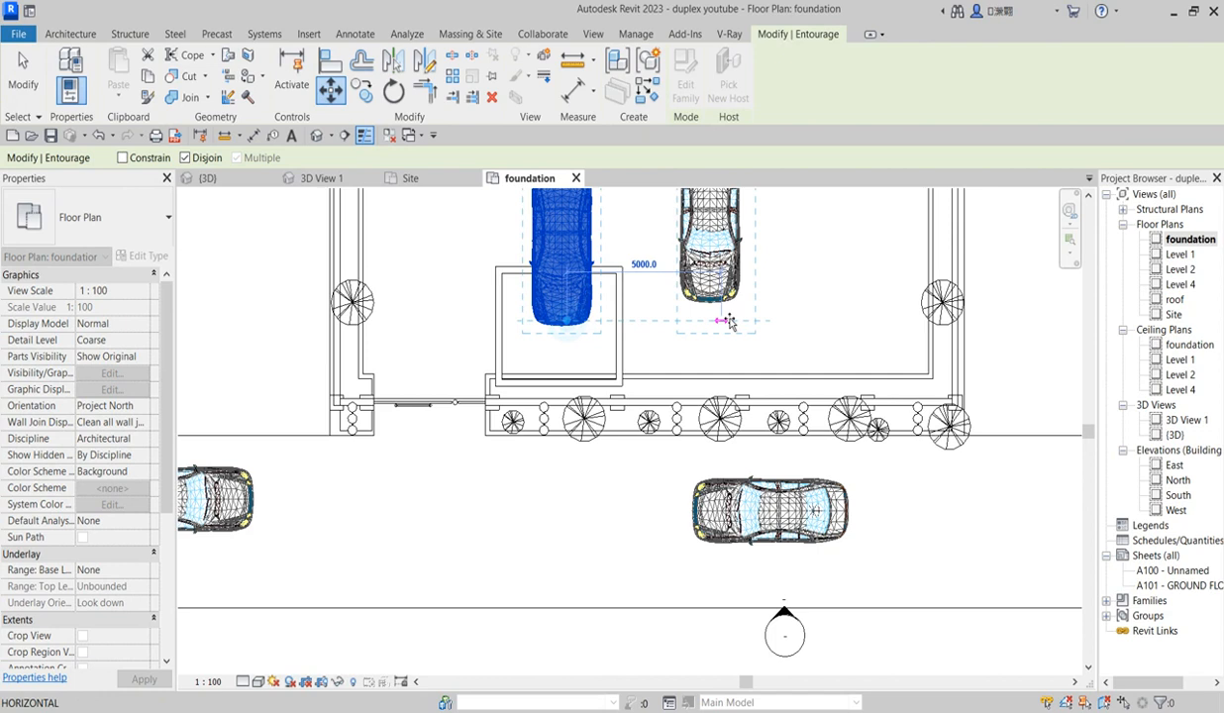
click(801, 319)
click(668, 341)
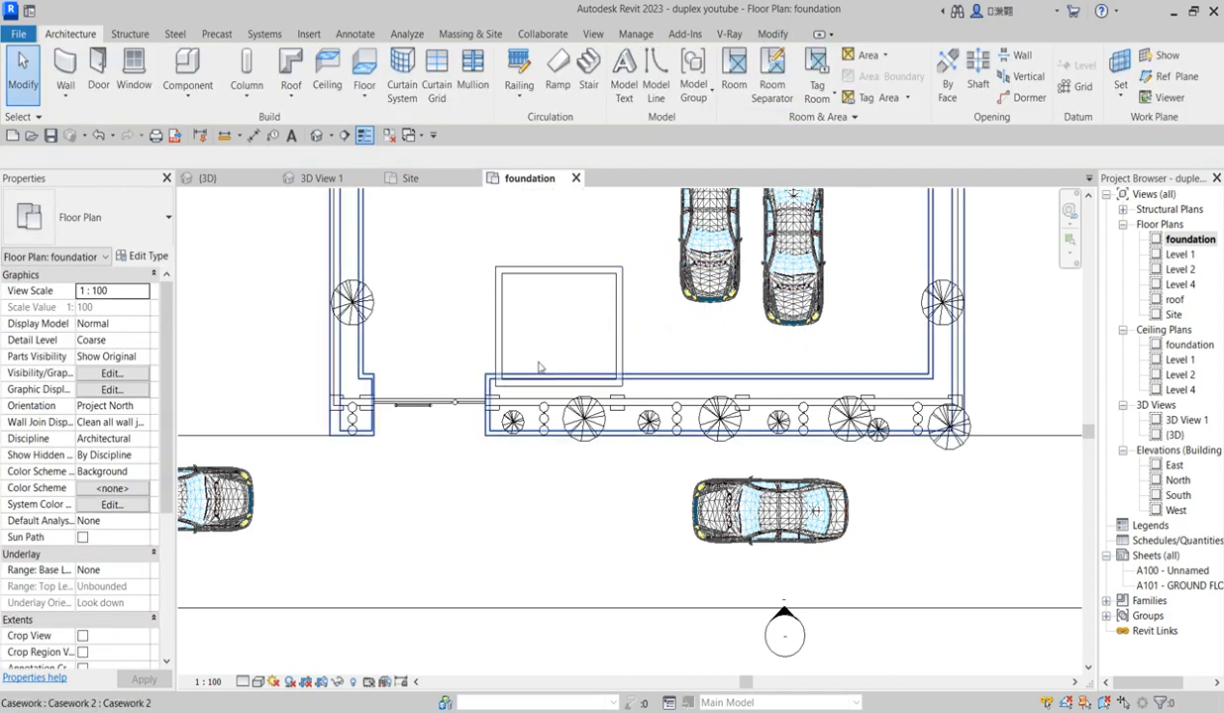
Draw a vertical Generic - 200mm partition across the full depth of the room, about 1100 mm from the wall on the cars' side.
scroll(481, 353, up, 1)
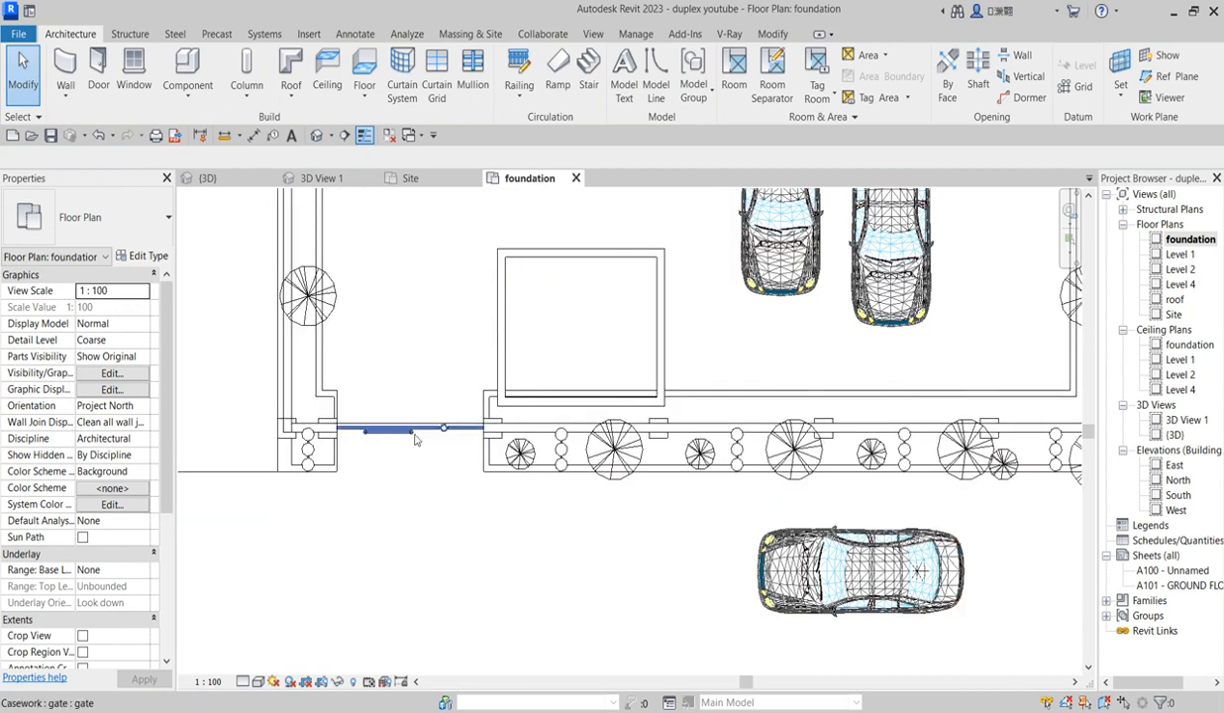
scroll(510, 387, up, 2)
scroll(406, 319, down, 4)
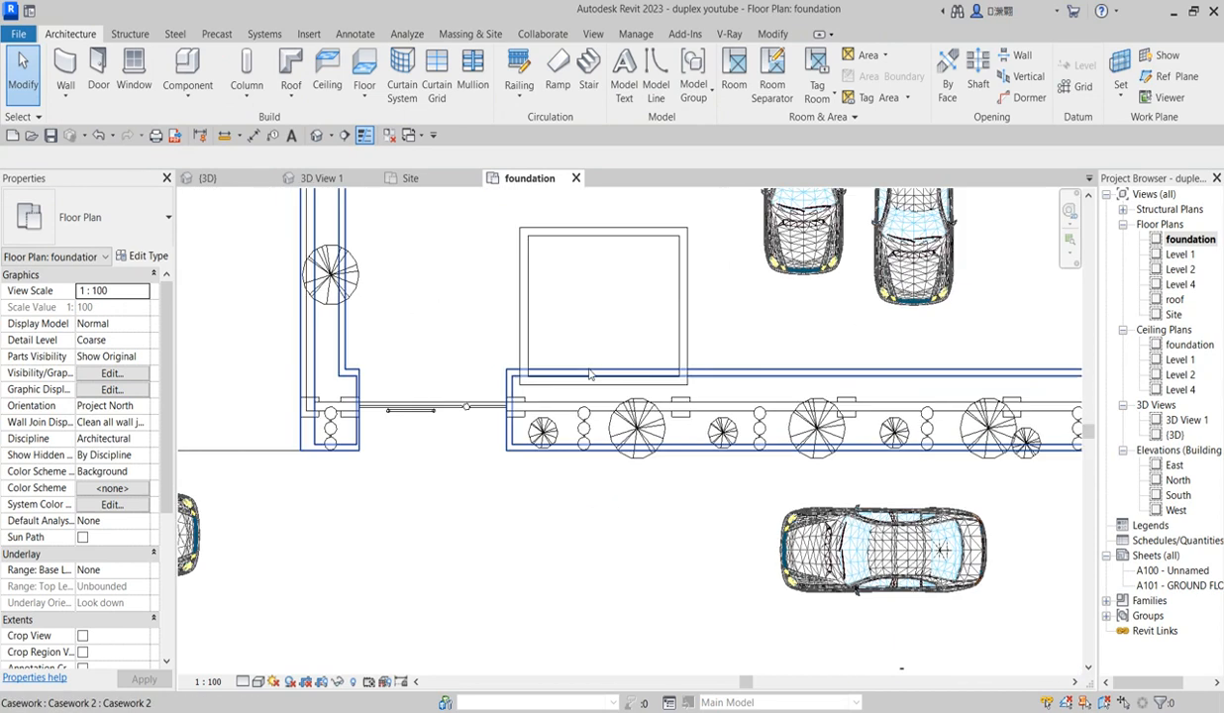
scroll(598, 342, up, 2)
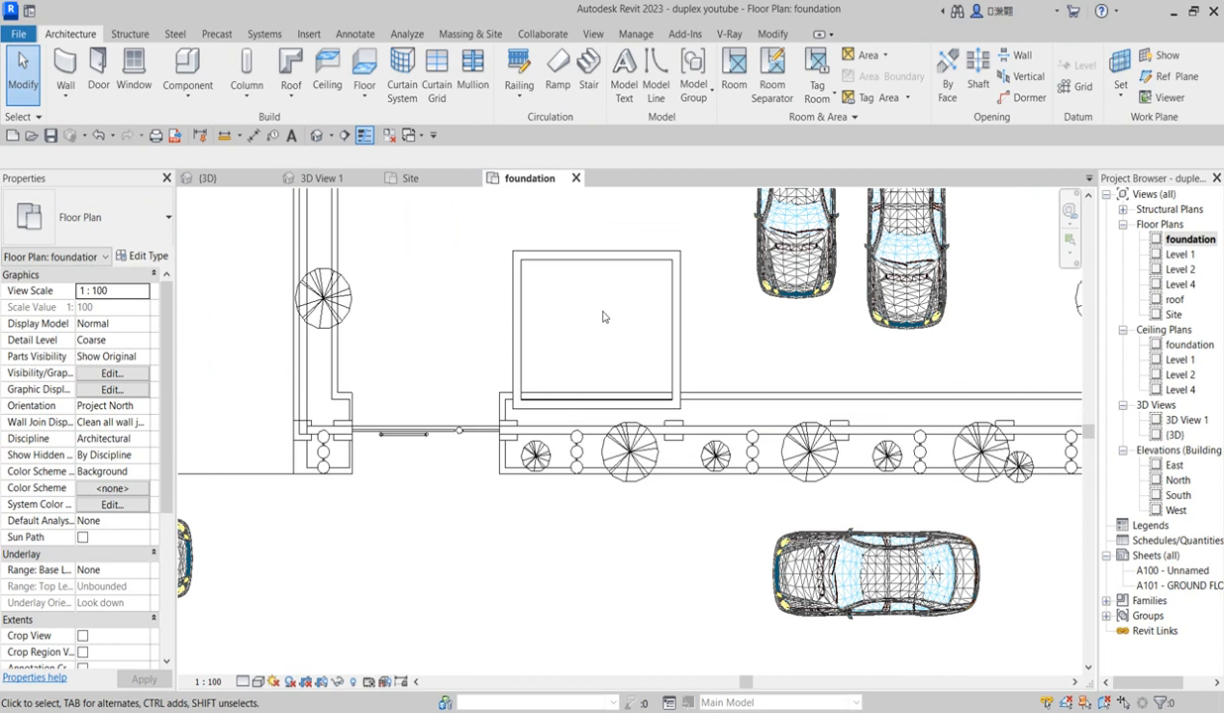
click(589, 260)
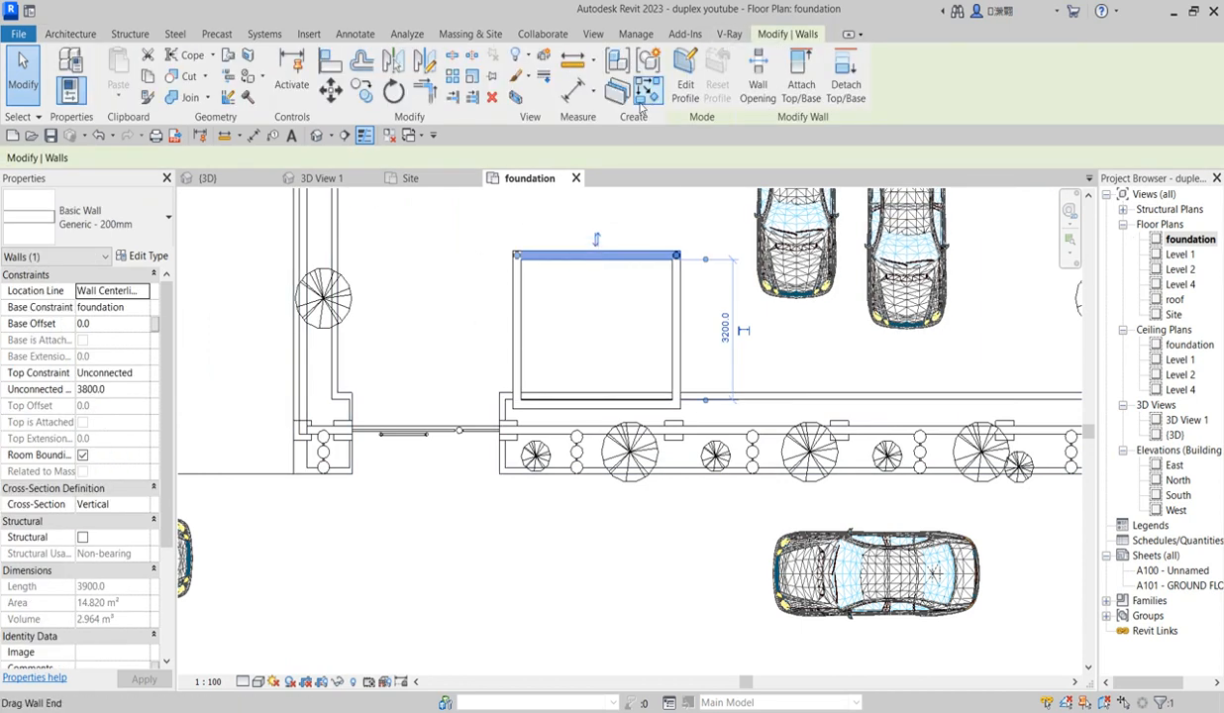
click(646, 93)
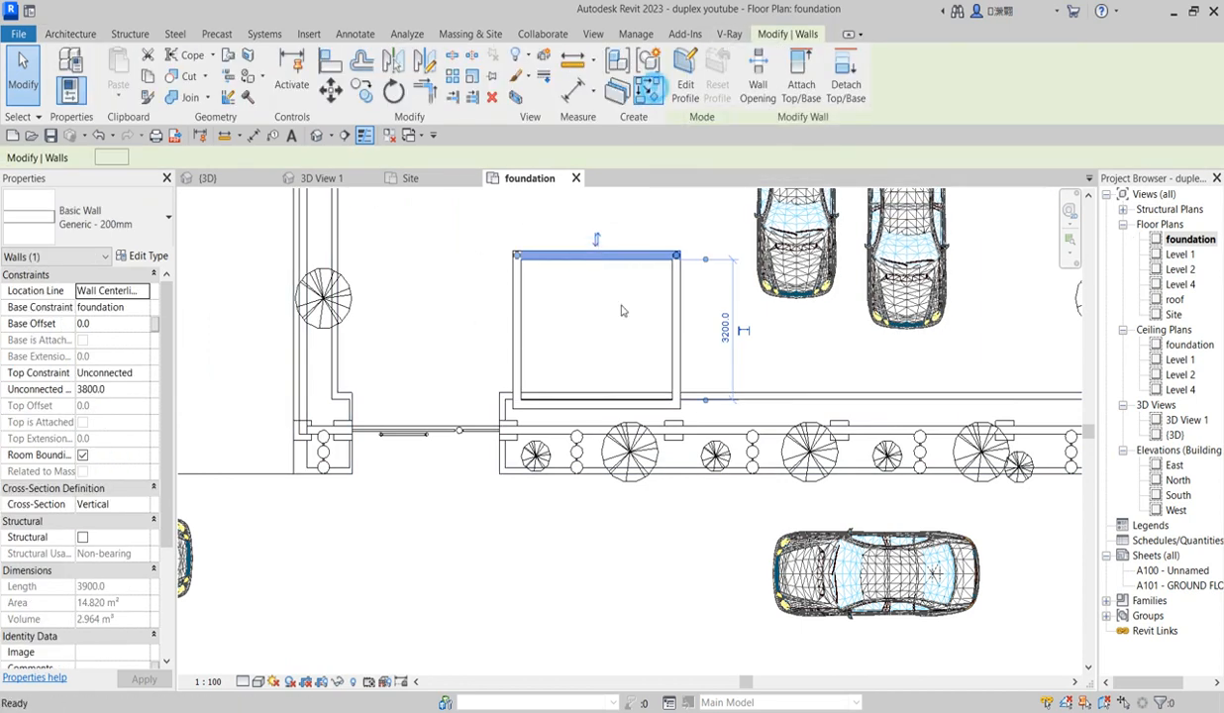
click(624, 256)
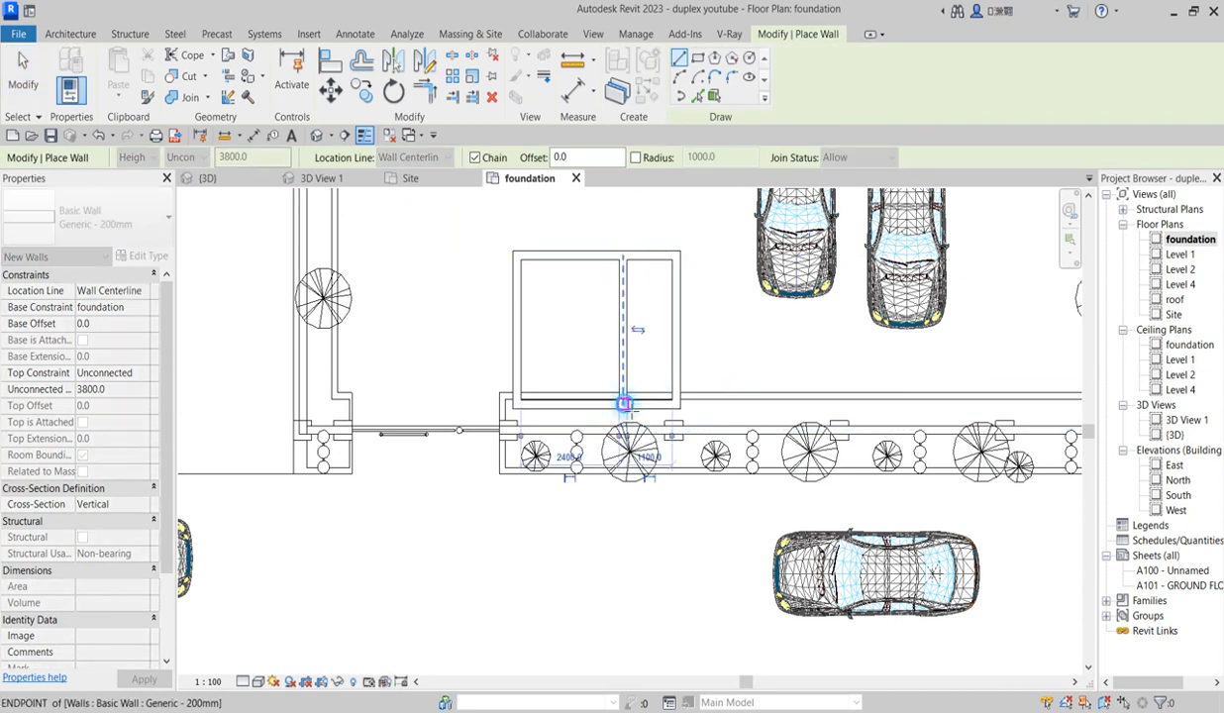
click(623, 405)
key(Escape)
Draw a horizontal 200 mm partition from the midpoint of the vertical partition to the room's wall on the cars' side.
scroll(624, 322, up, 3)
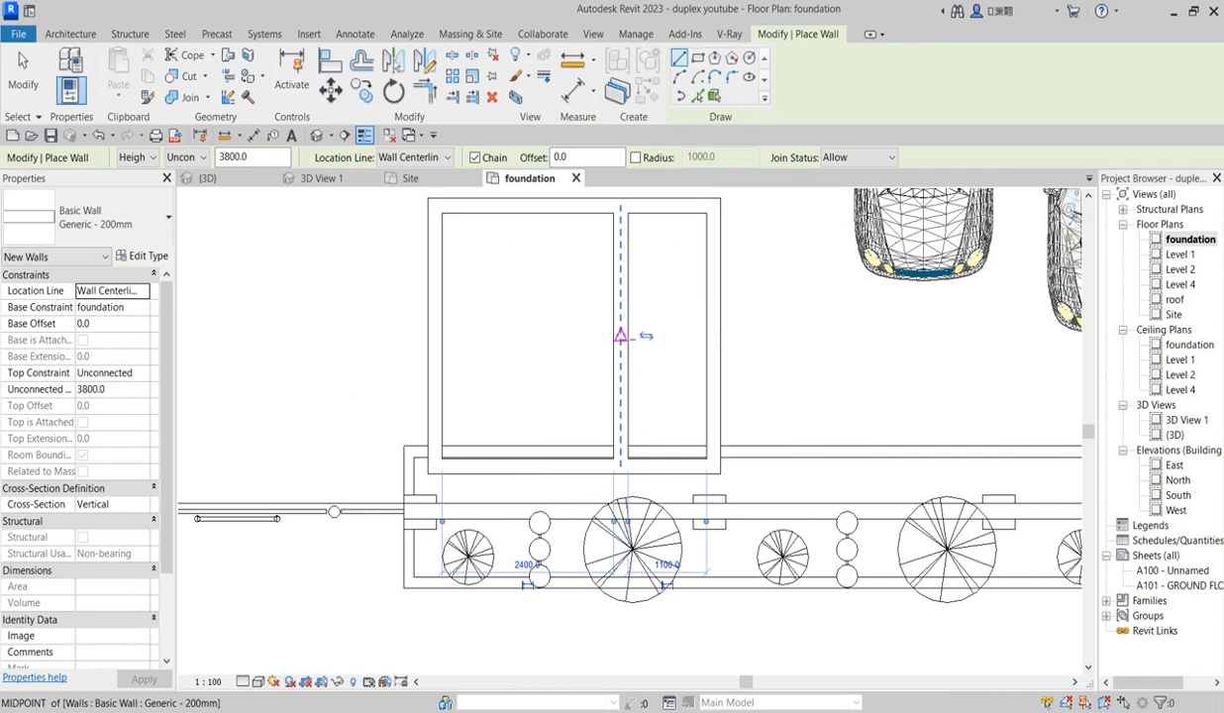
click(620, 346)
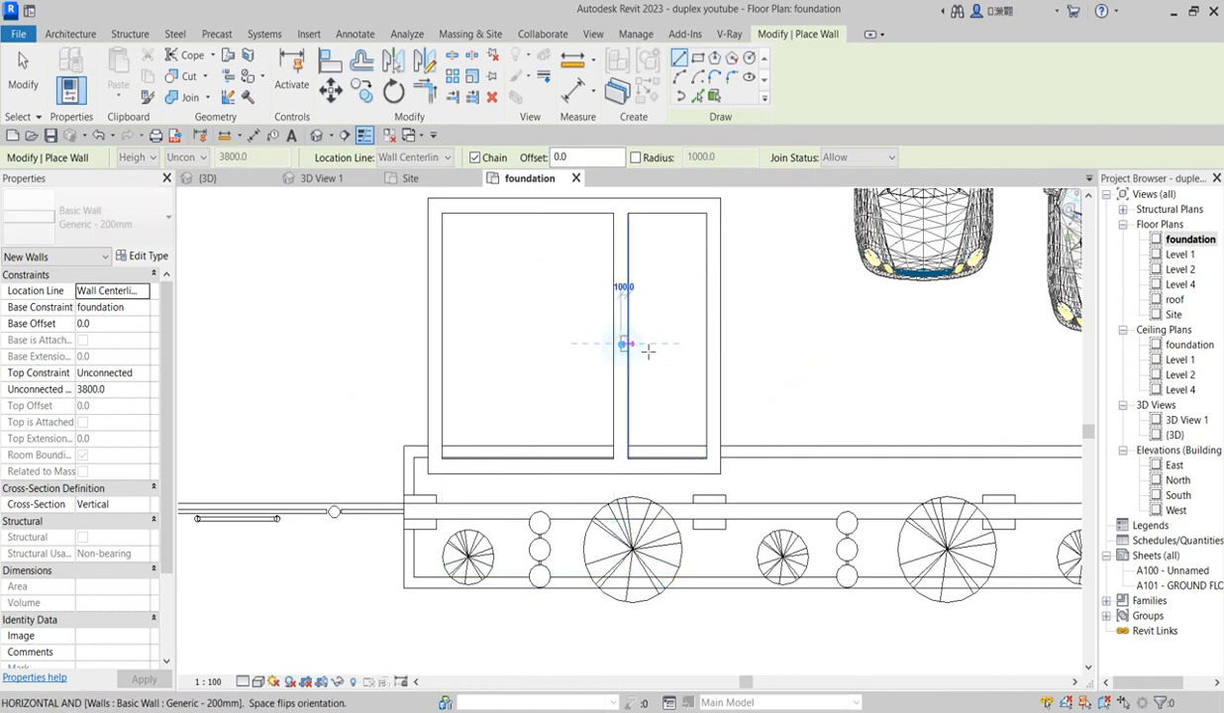
click(715, 337)
key(Escape)
right_click(813, 321)
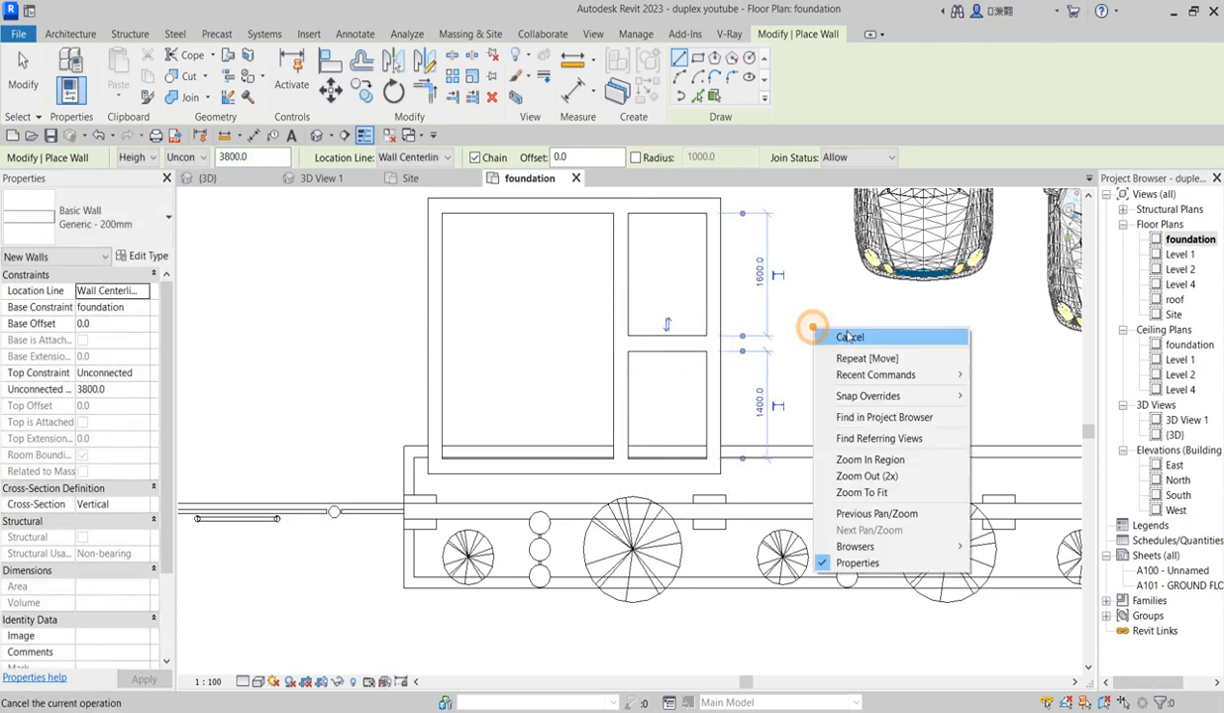
click(839, 329)
right_click(667, 387)
click(718, 394)
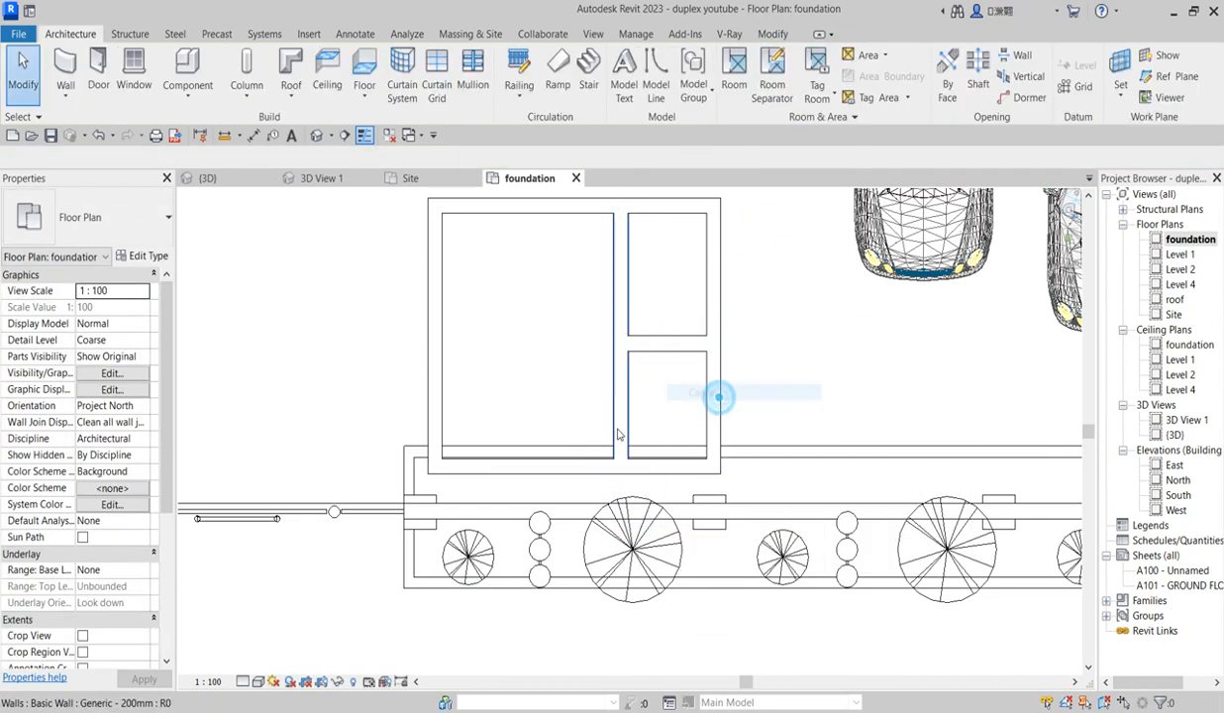
Shorten the vertical partition so its lower end meets the horizontal partition, leaving one small corner room.
click(622, 441)
drag(621, 467, 620, 344)
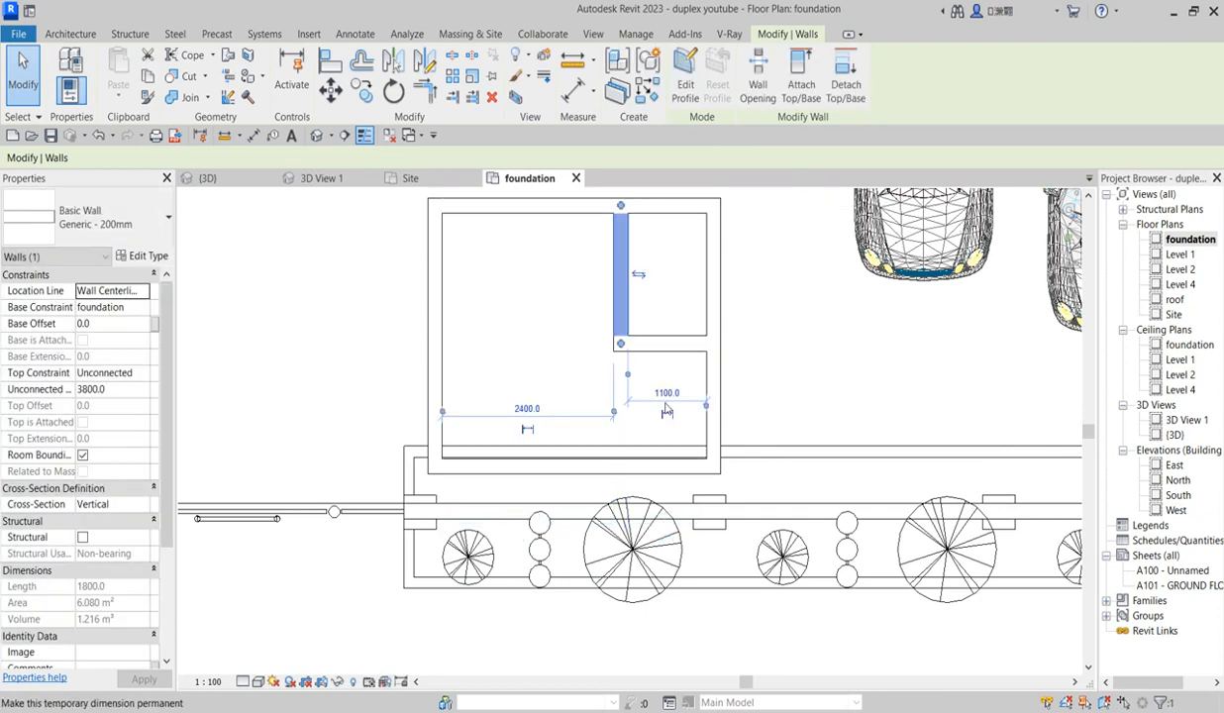
click(767, 374)
In the Level 1 floor plan, place an M_Single-Flush 0915 x 2134mm door near the upper end of the gate-side wall and flip its hinge side.
scroll(470, 443, down, 1)
scroll(471, 443, down, 1)
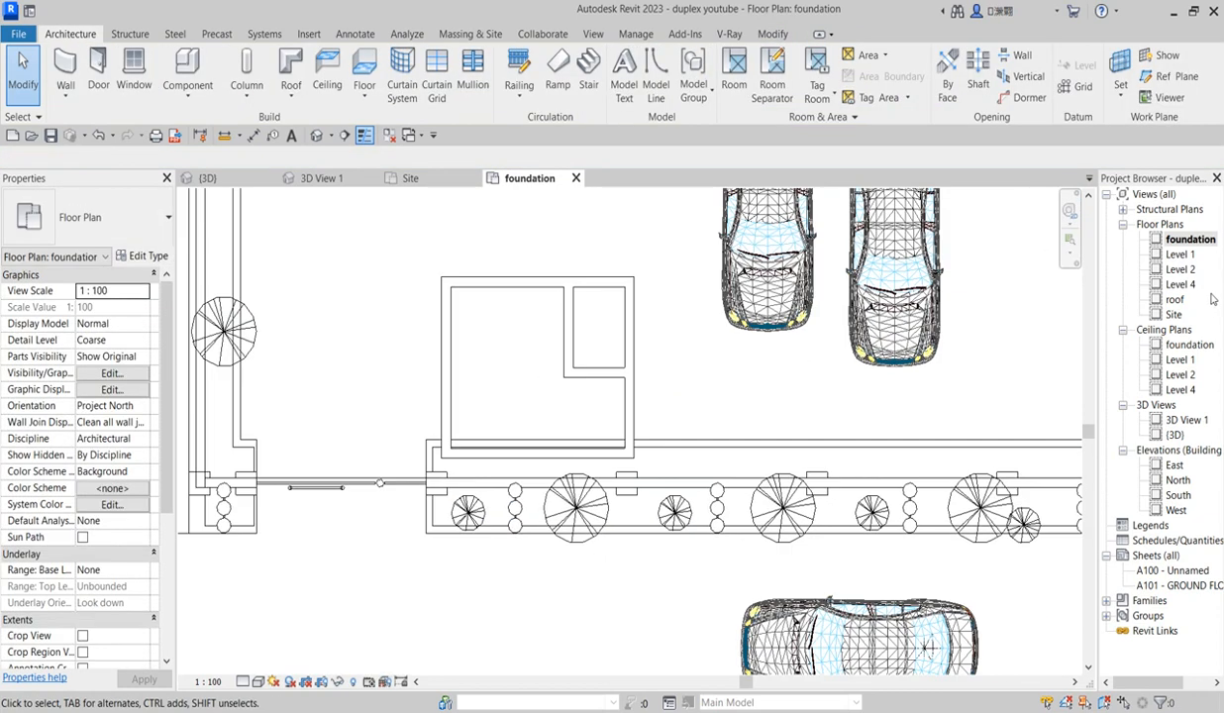
double_click(1179, 255)
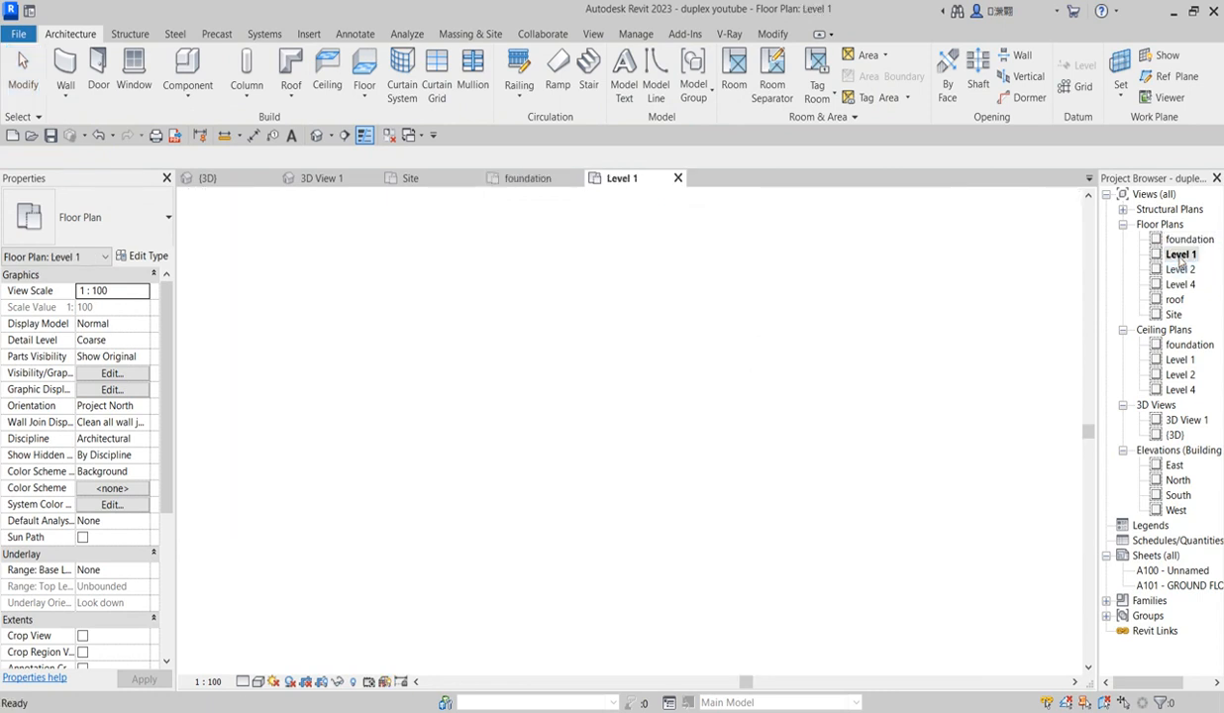
scroll(415, 401, up, 2)
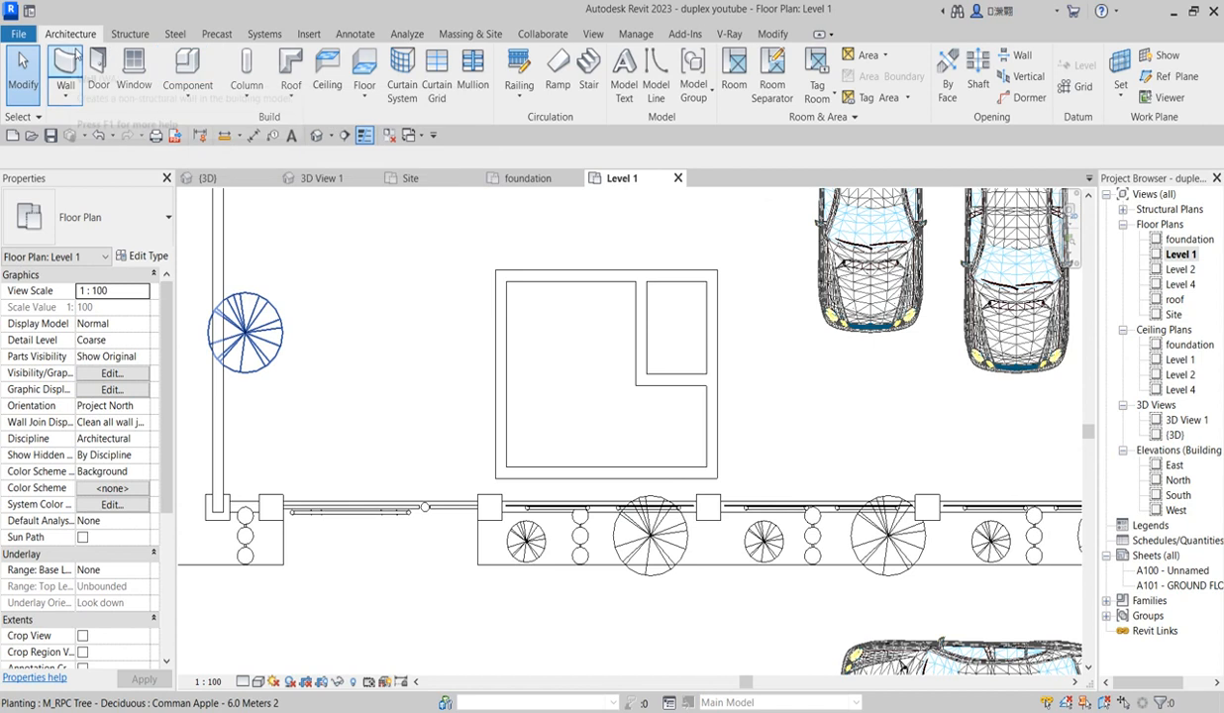
click(100, 69)
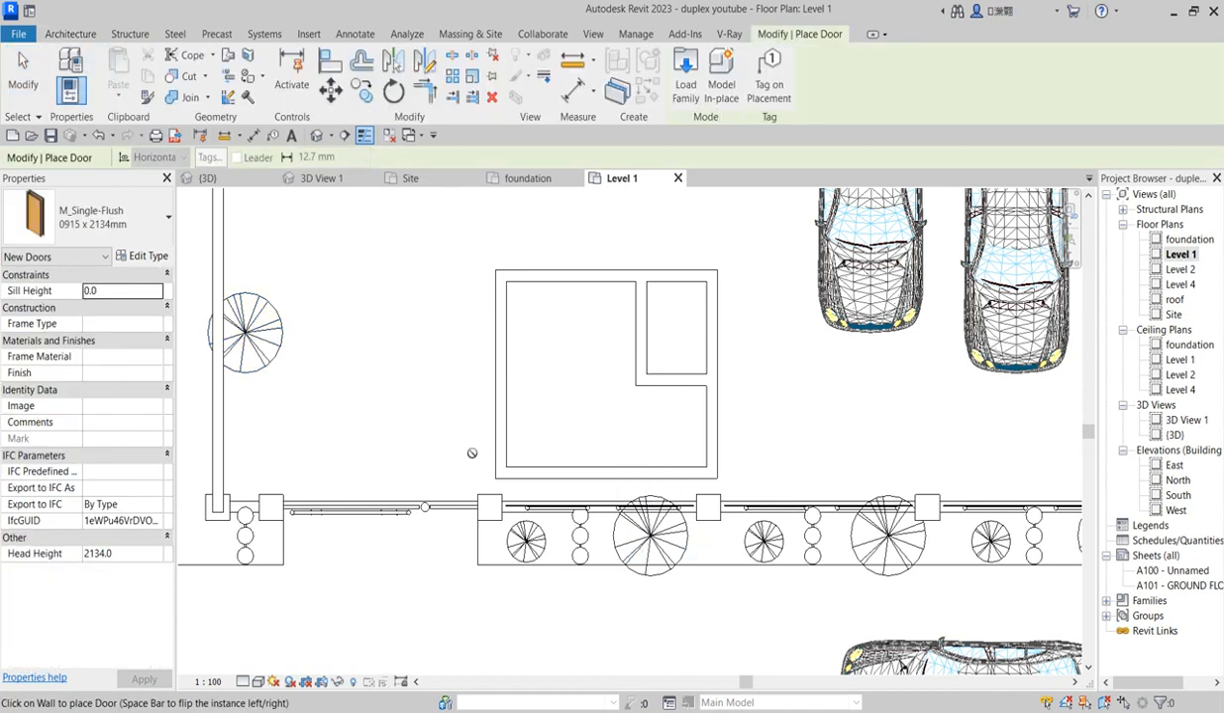
scroll(505, 412, up, 2)
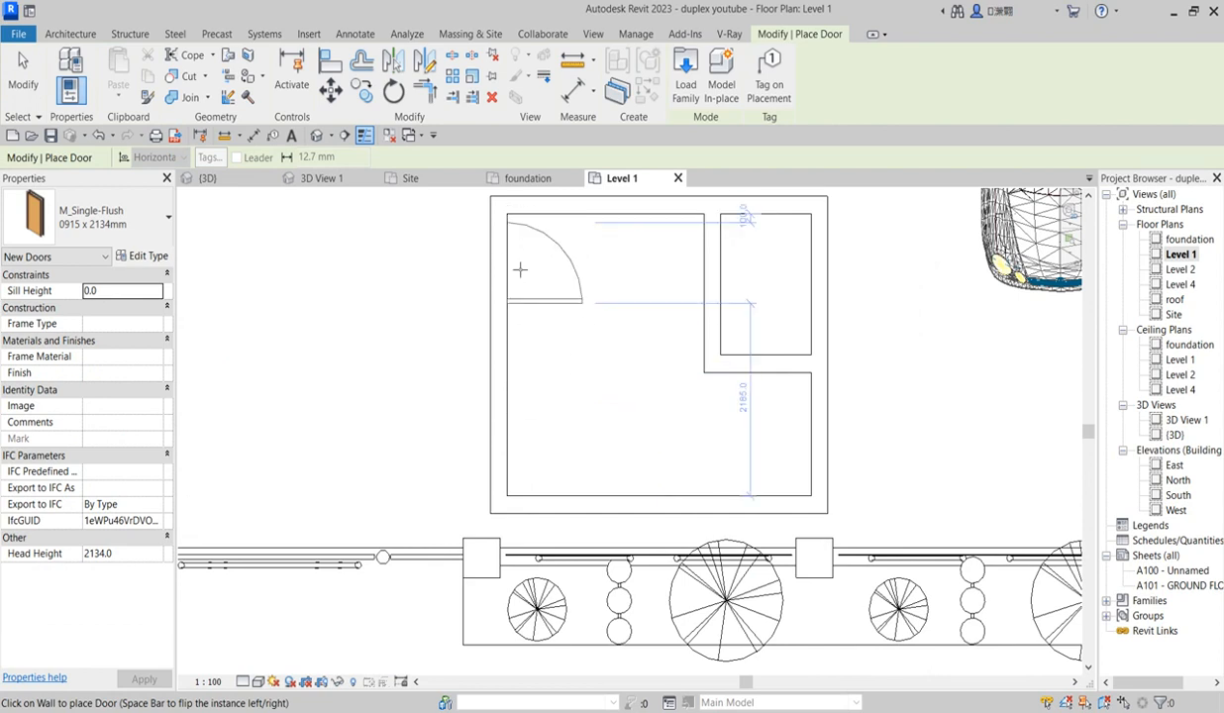
click(519, 269)
click(542, 279)
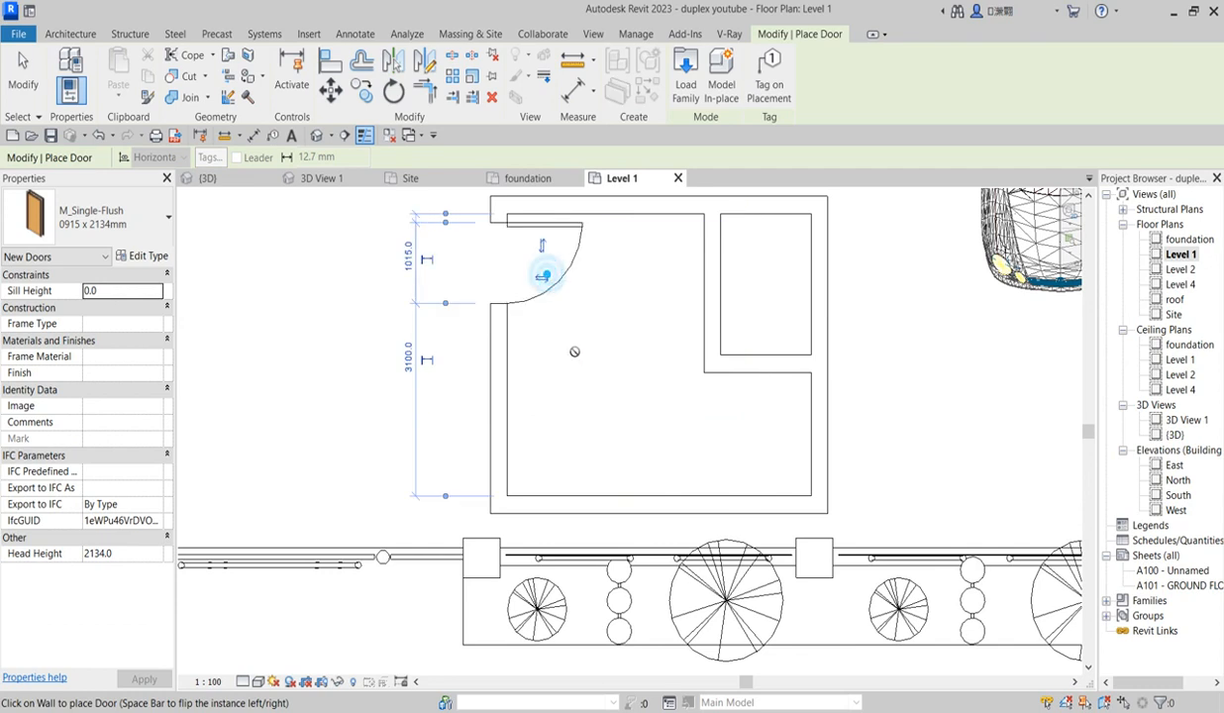
Place another M_Single-Flush 0915 x 2134mm door in the corner room's vertical partition, swinging into the small room.
scroll(601, 398, down, 4)
scroll(678, 384, up, 3)
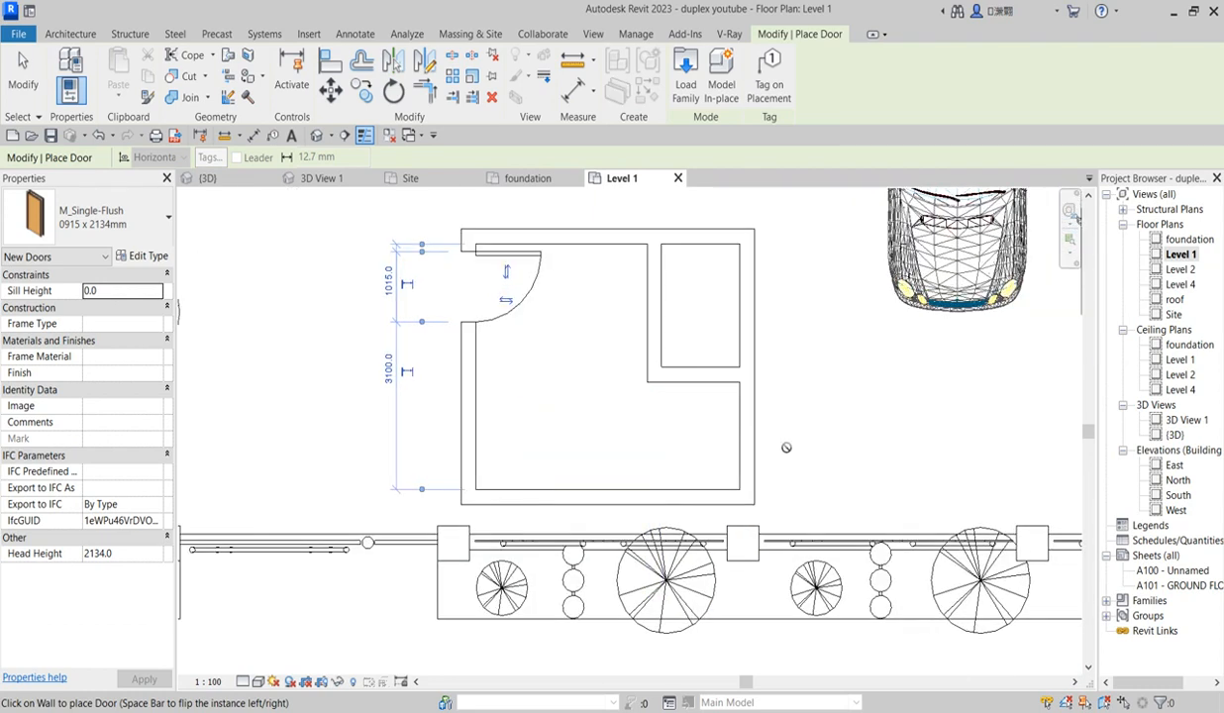
click(655, 328)
right_click(500, 429)
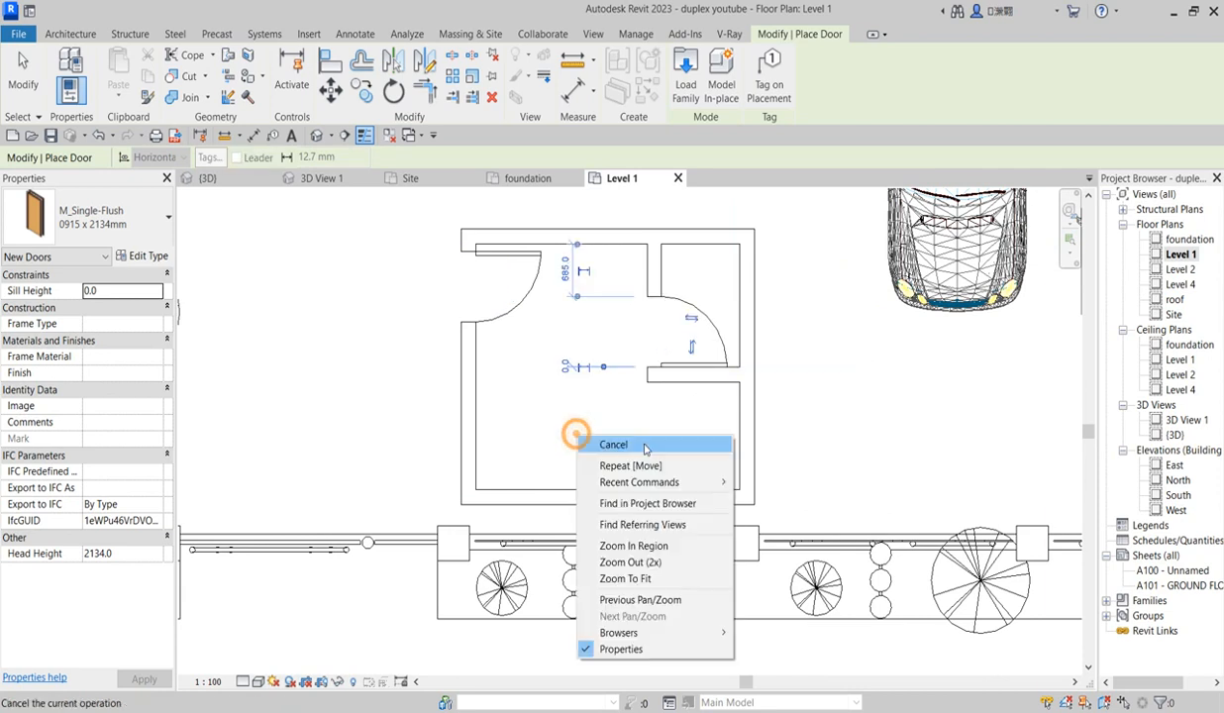
click(643, 445)
right_click(560, 408)
click(644, 444)
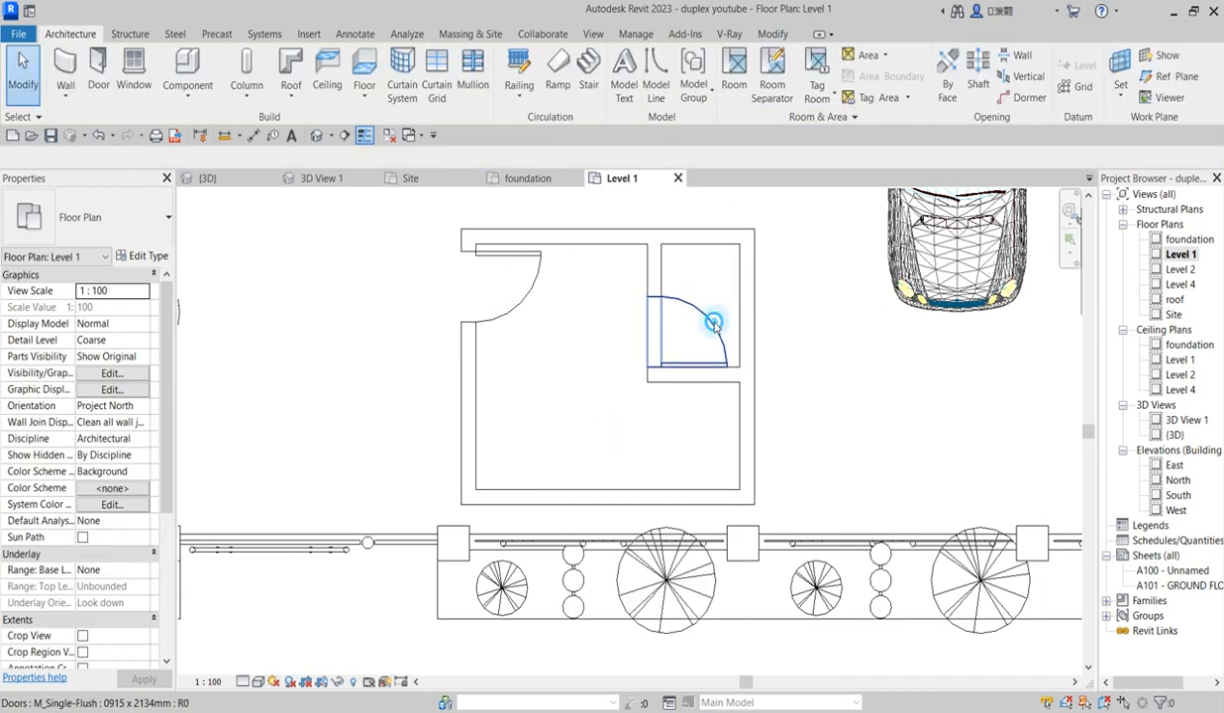
Change the corner room's door type to M_Single-Flush 0762 x 2032mm.
click(693, 319)
click(106, 217)
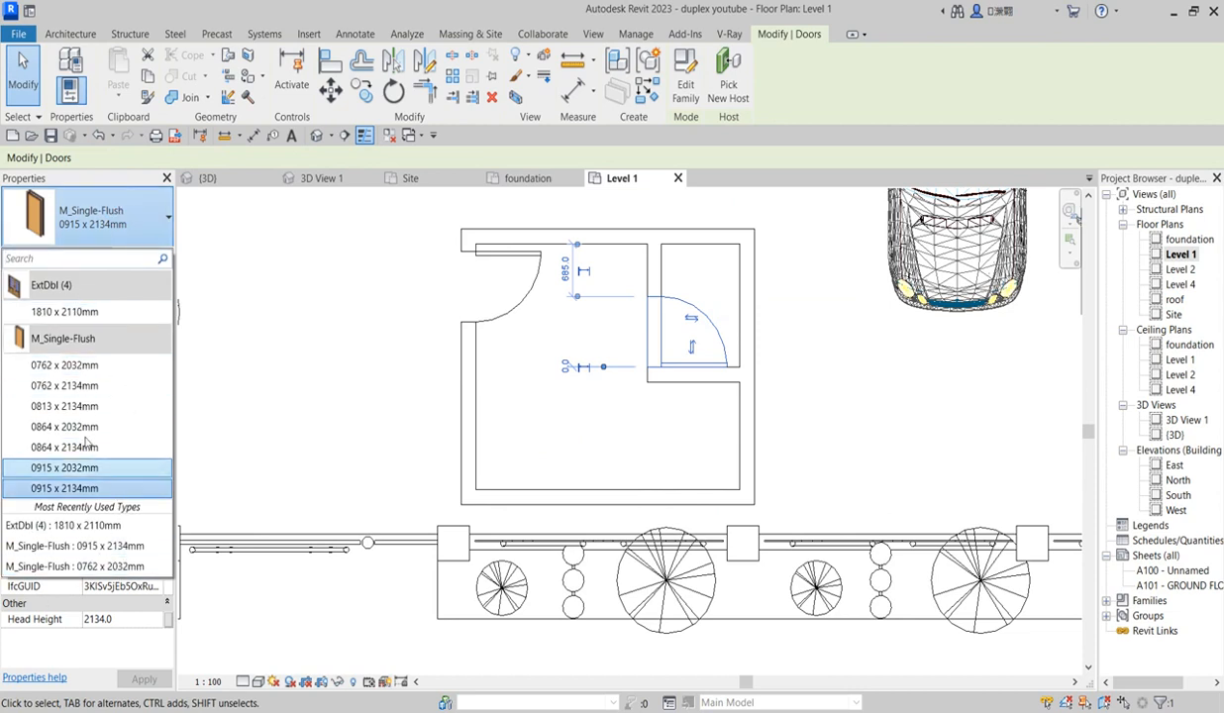
click(78, 366)
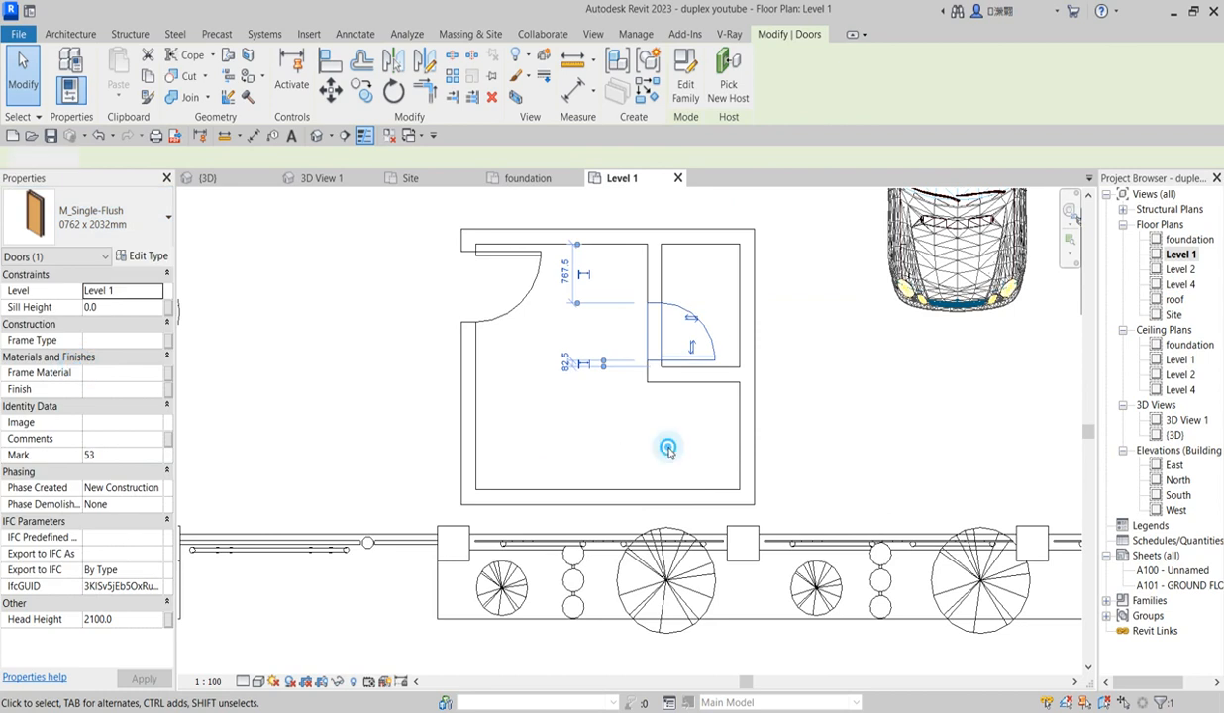
click(668, 452)
Align the hinge side of the corner room's door with the inner face of the horizontal partition.
scroll(702, 359, up, 2)
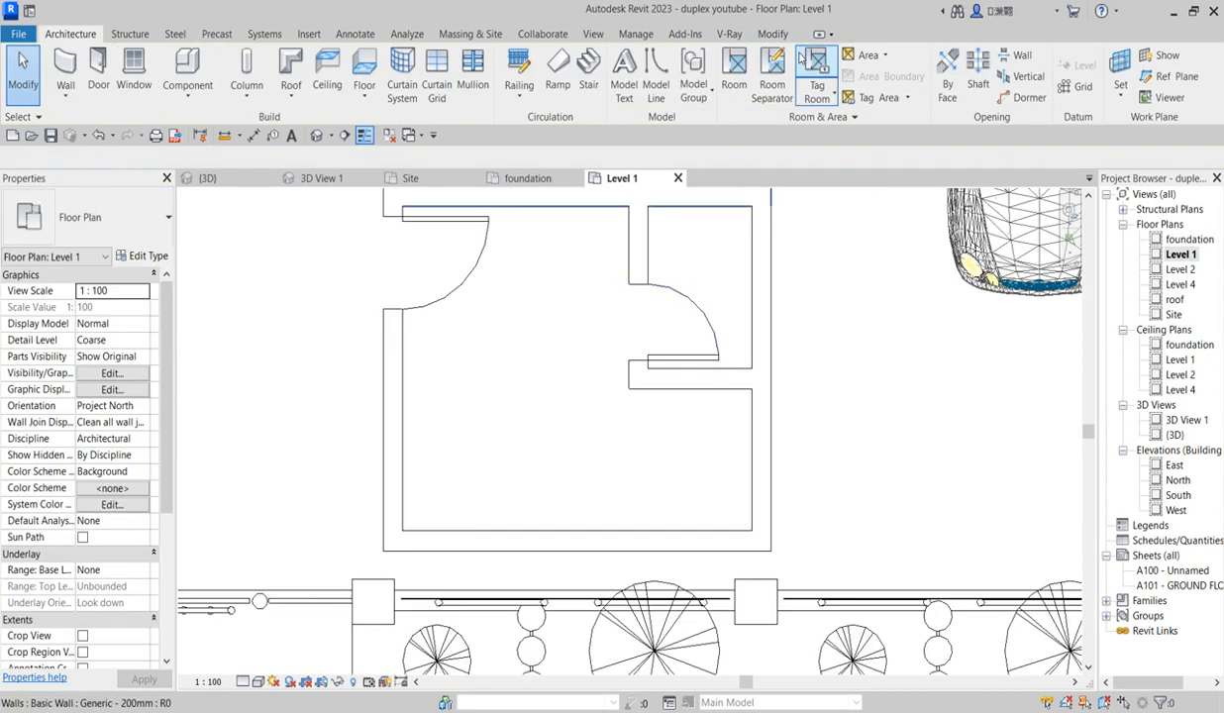
click(771, 34)
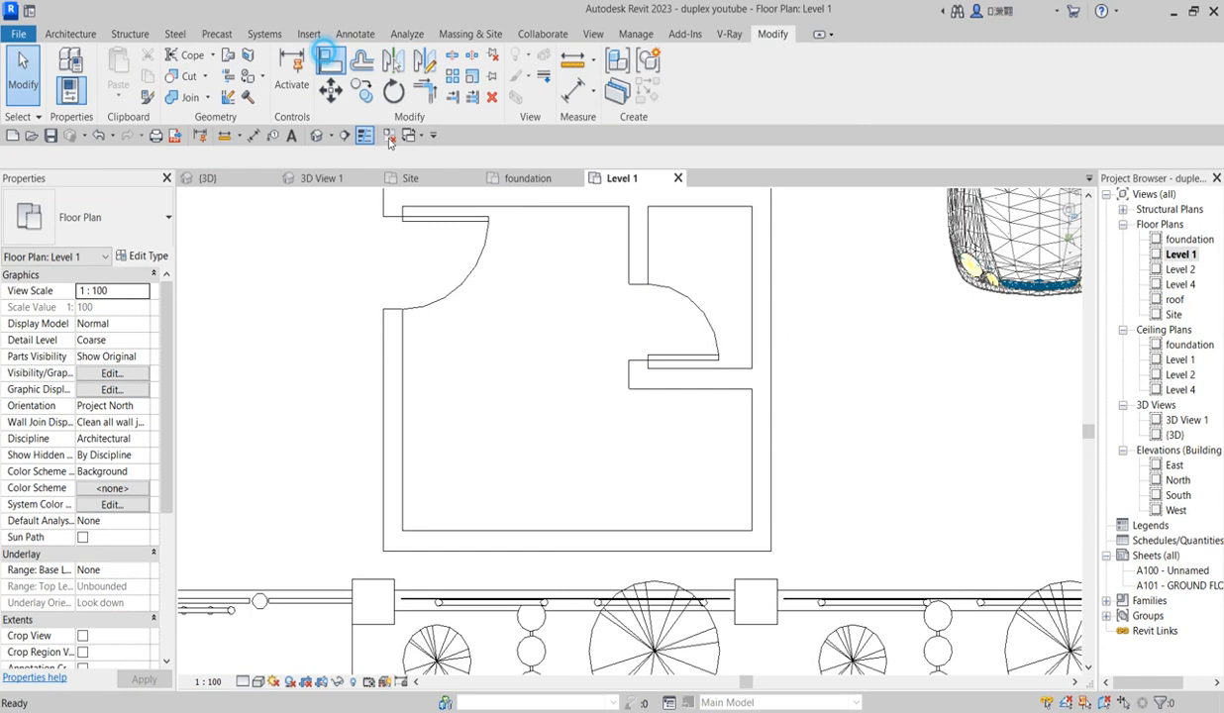
click(331, 59)
scroll(649, 396, down, 2)
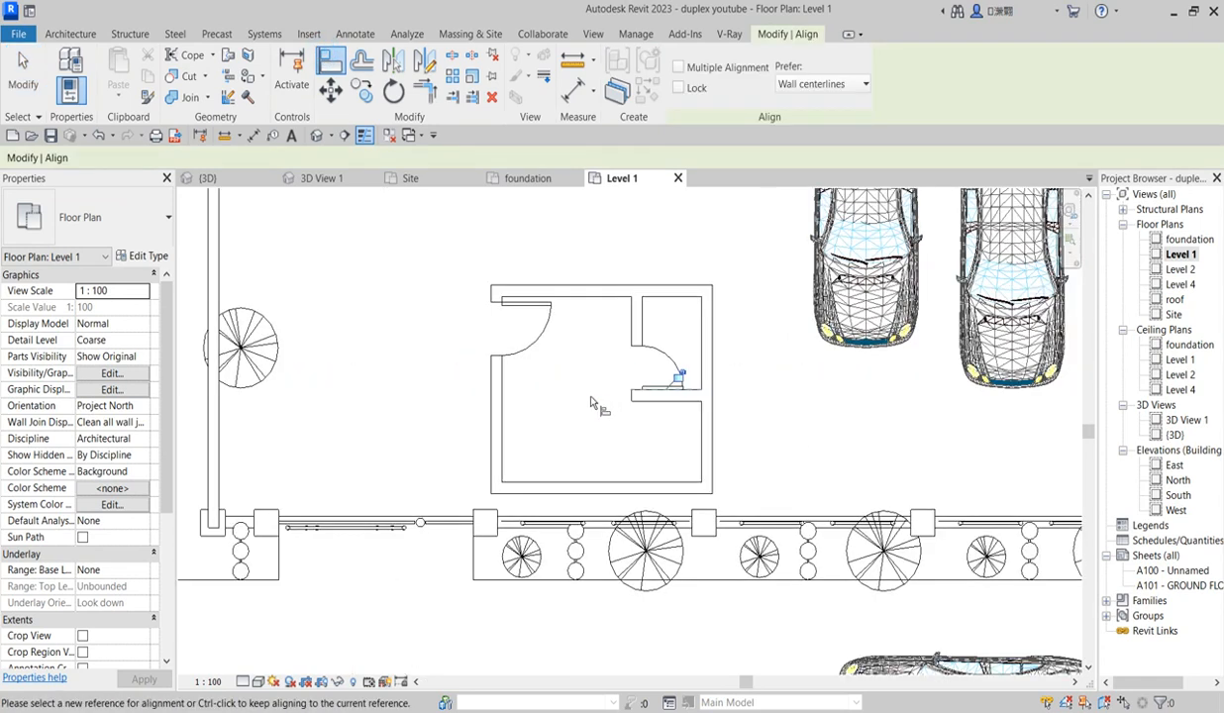
right_click(586, 394)
click(573, 347)
Align the hinge side of the gate-side entrance door with the inner face of the room's upper wall.
click(564, 298)
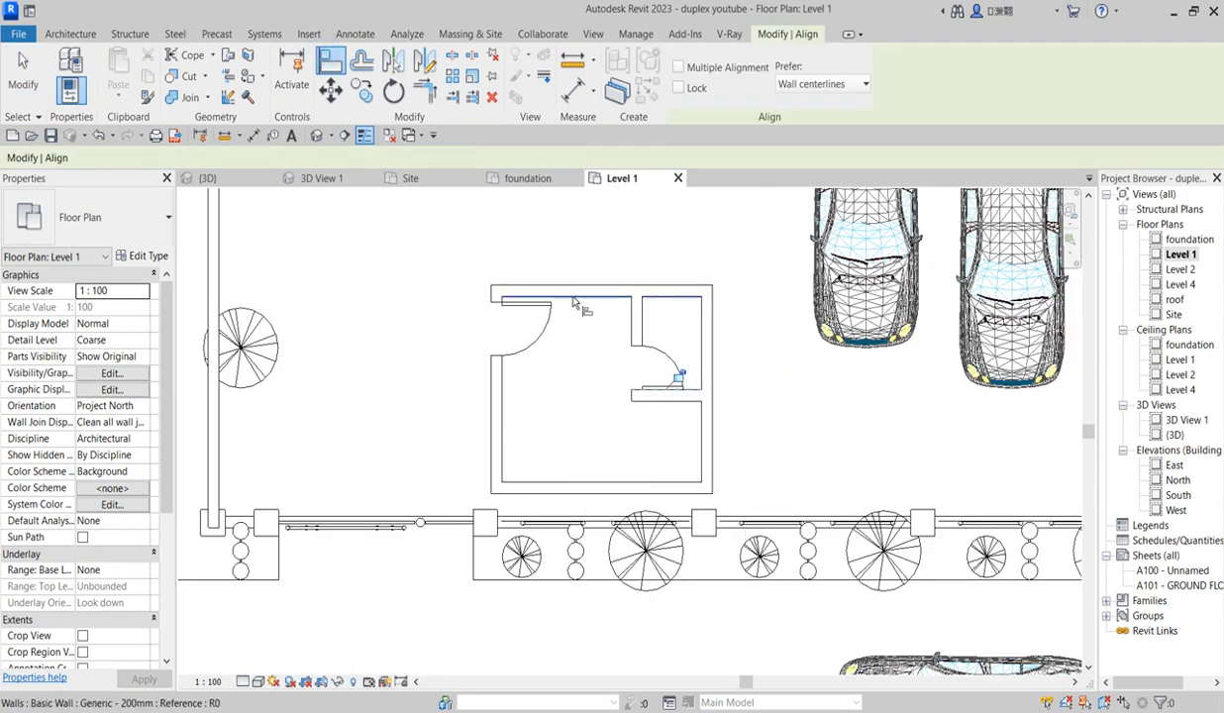
click(545, 306)
right_click(545, 306)
click(606, 335)
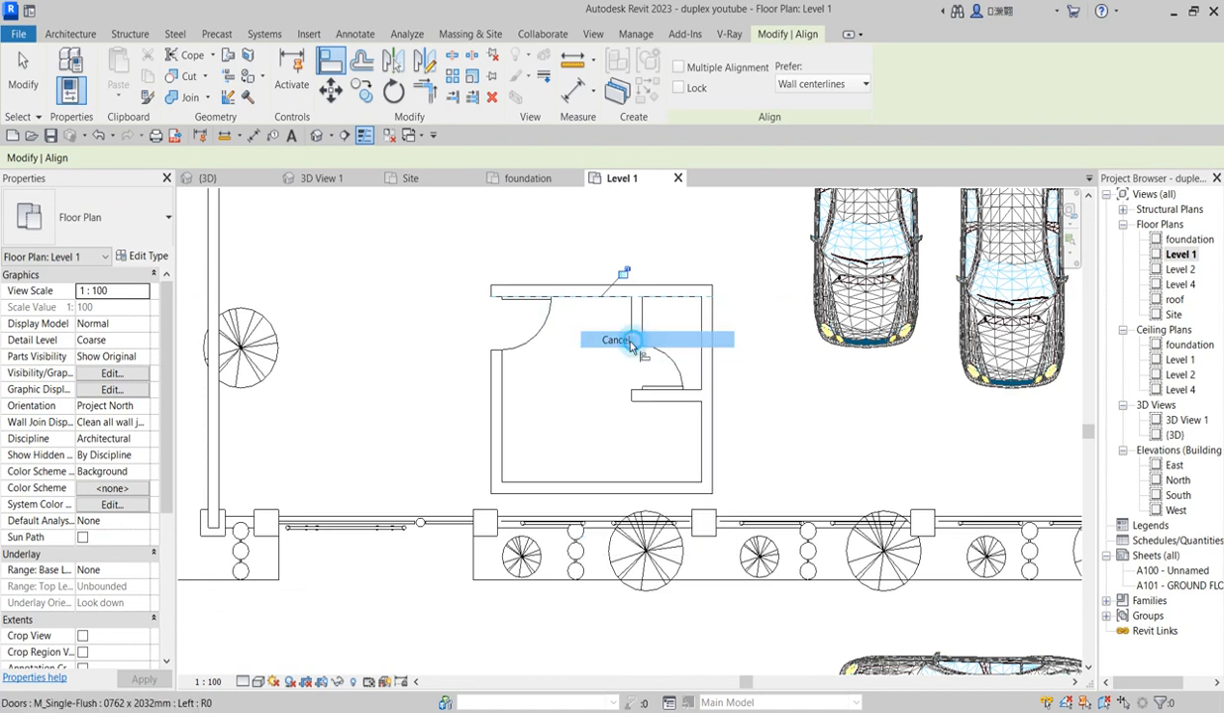
Place M_Window-Double-Hung 750 x 1200mm windows with head height 2100 near the fence end of the gate-side and cars'-side walls.
click(70, 33)
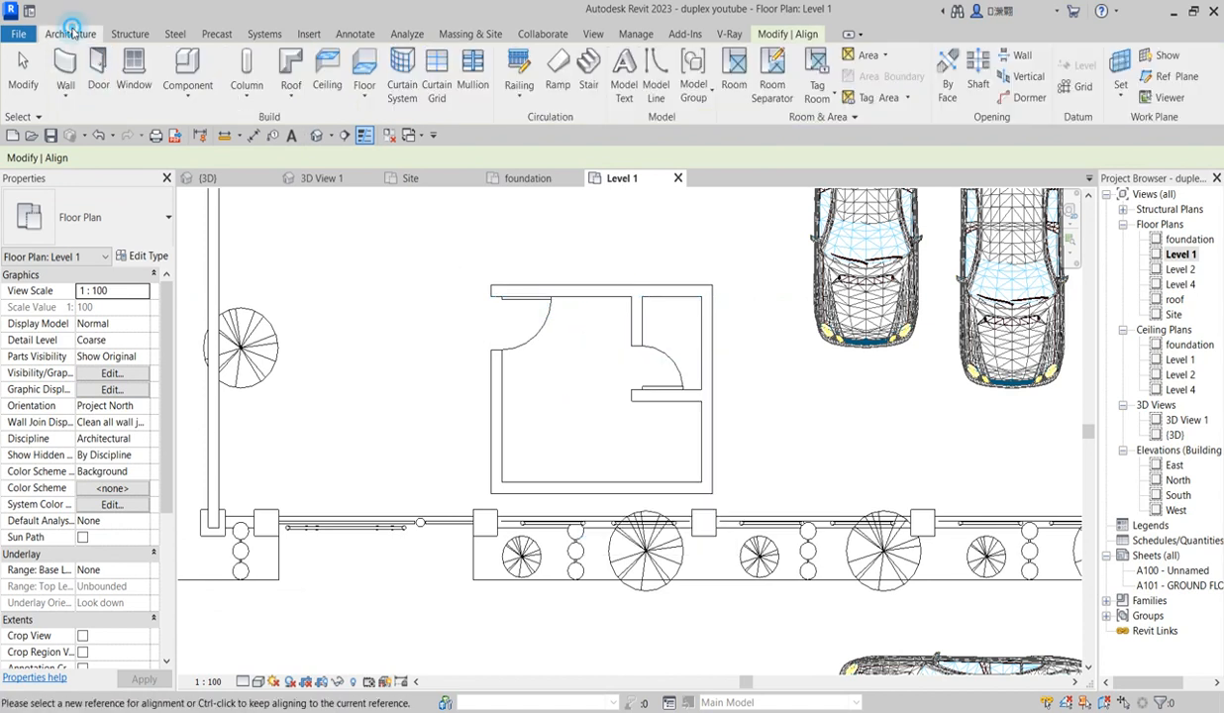
click(133, 70)
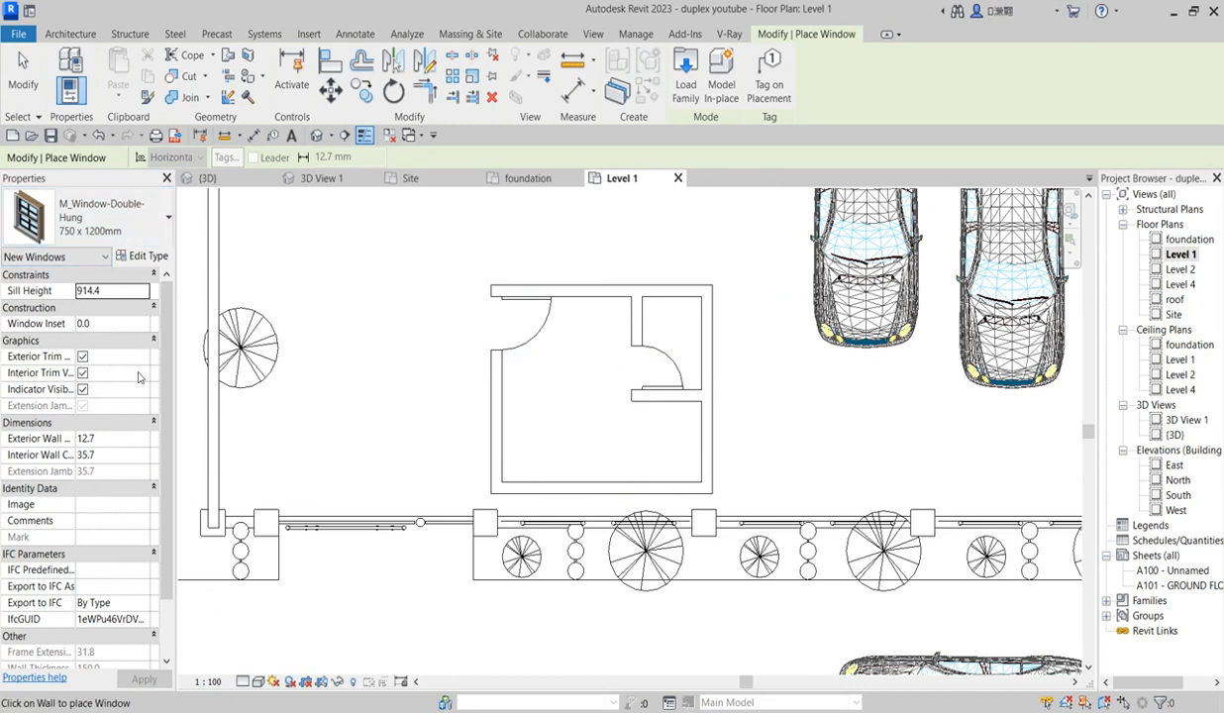
scroll(147, 534, down, 3)
click(139, 636)
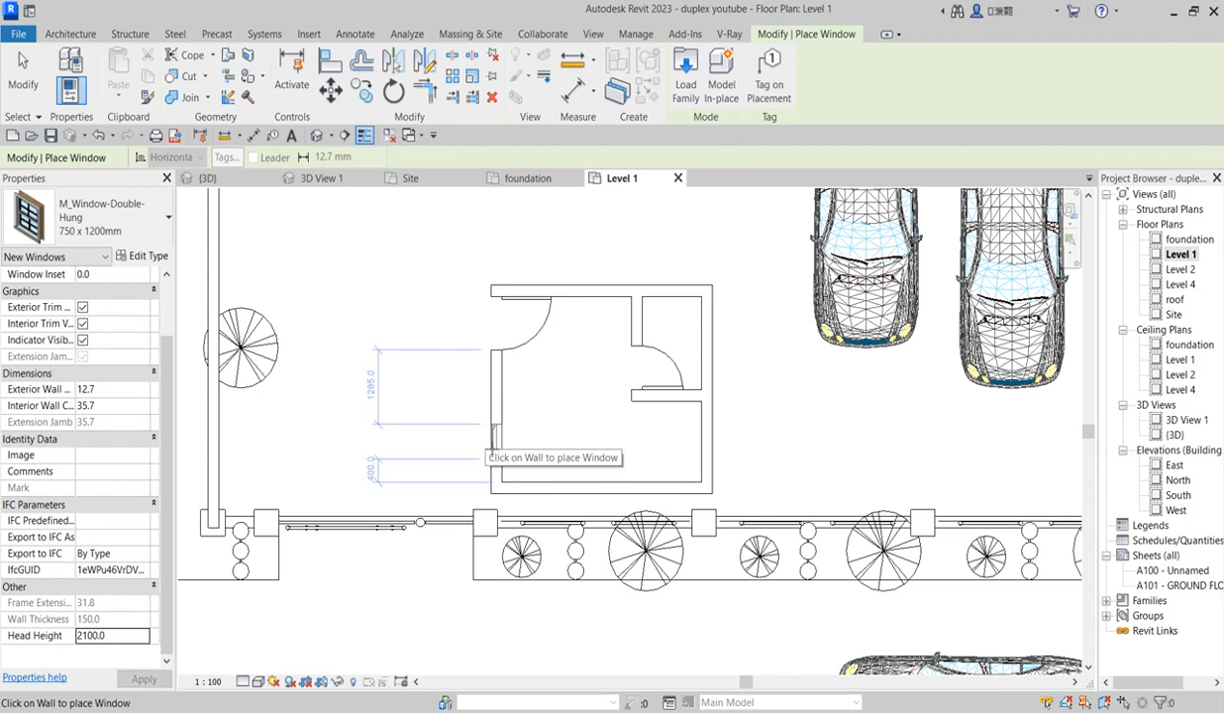
click(498, 442)
scroll(704, 428, up, 1)
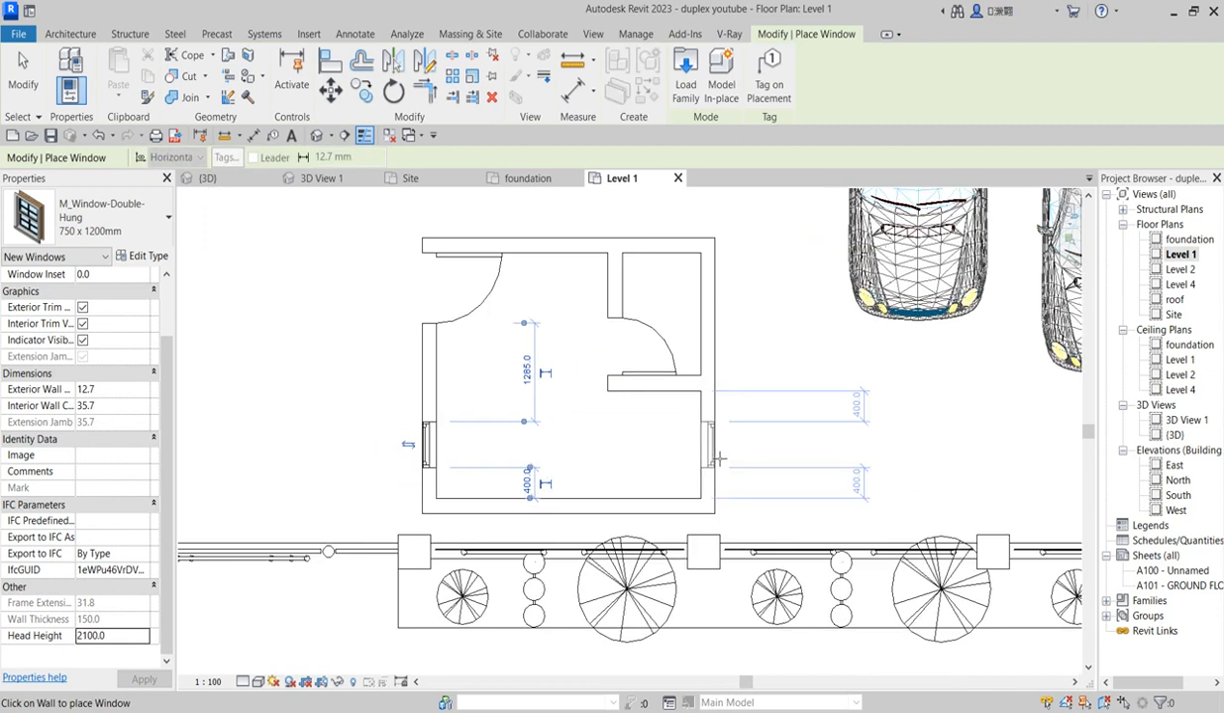
click(720, 458)
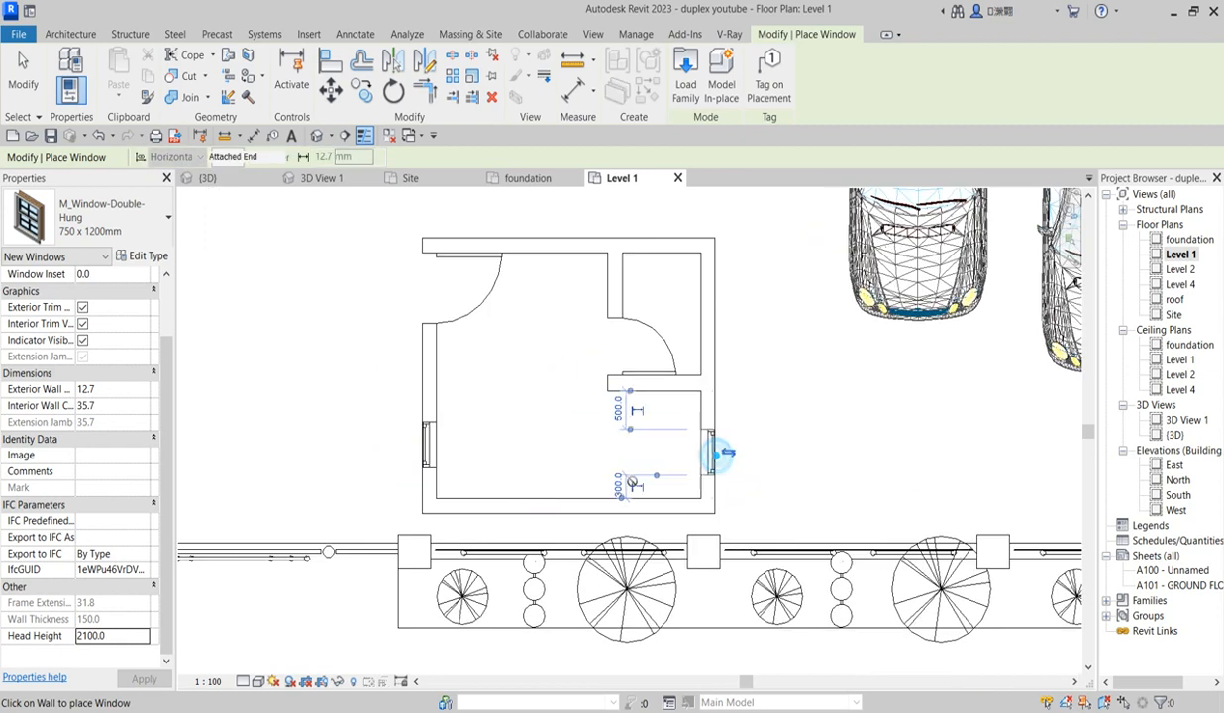
Place an M_Fixed 0610 x 0610mm window with head height 2100 in the corner room's outer wall facing the cars, about 500 mm from the upper wall.
click(70, 33)
click(131, 77)
click(104, 210)
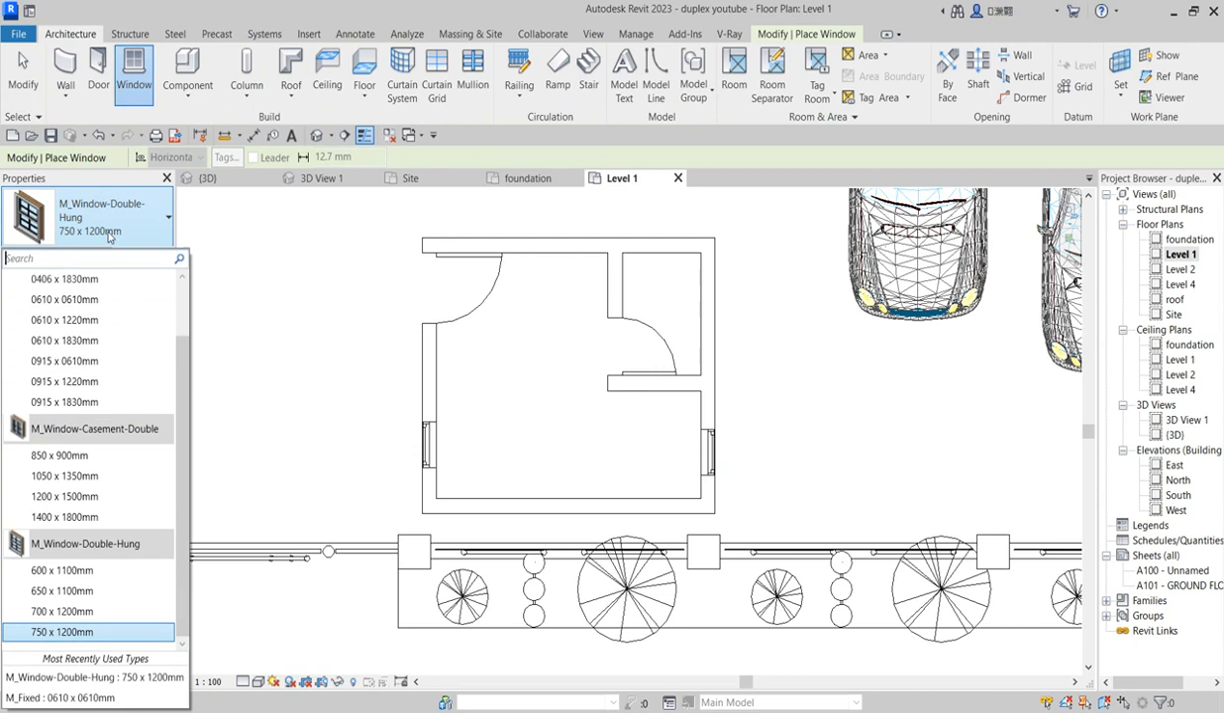
click(69, 299)
double_click(144, 473)
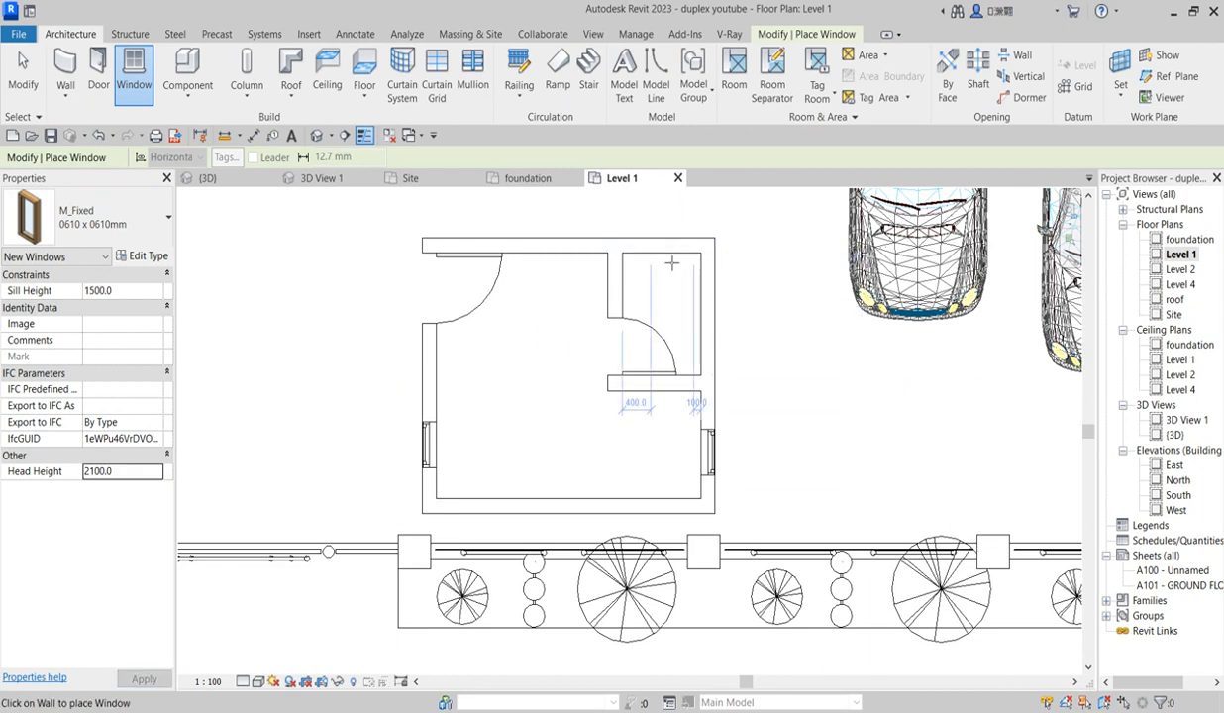
click(713, 308)
scroll(777, 466, down, 5)
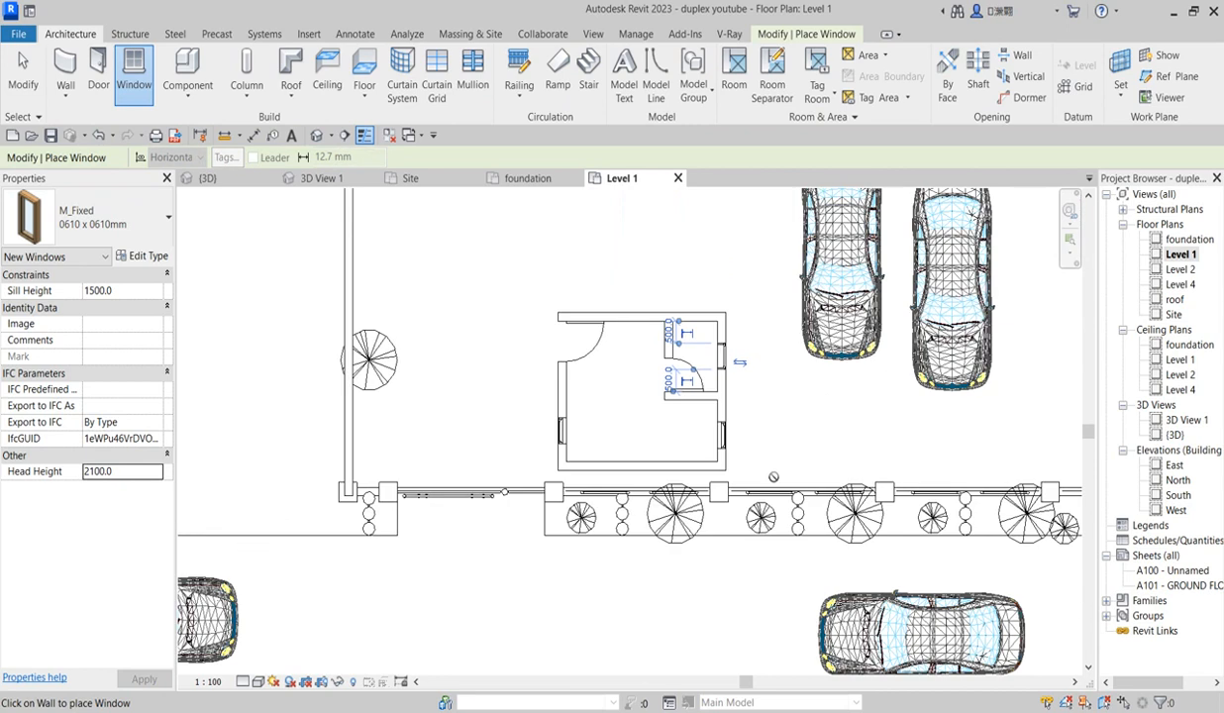
End window placement in the gatehouse and leave nothing selected in the Level 1 plan.
scroll(634, 421, up, 2)
right_click(693, 420)
click(735, 425)
right_click(698, 431)
click(741, 428)
scroll(683, 465, up, 1)
scroll(693, 446, down, 3)
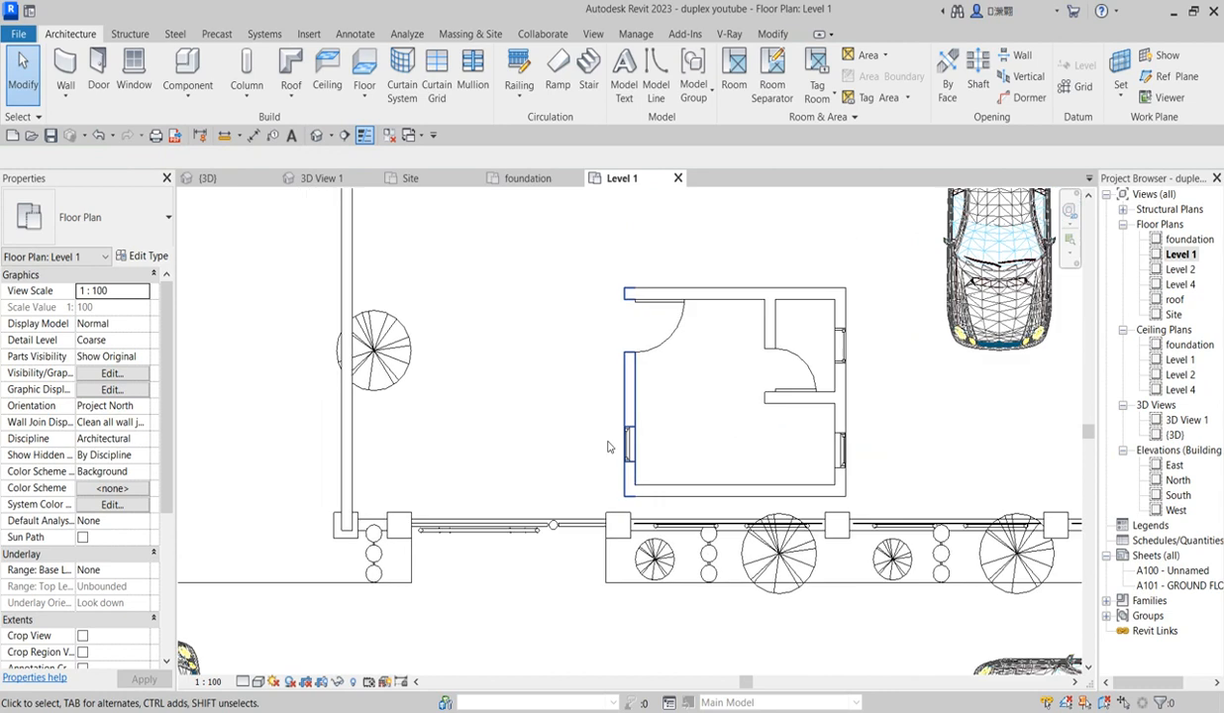
scroll(709, 416, up, 3)
scroll(709, 416, down, 2)
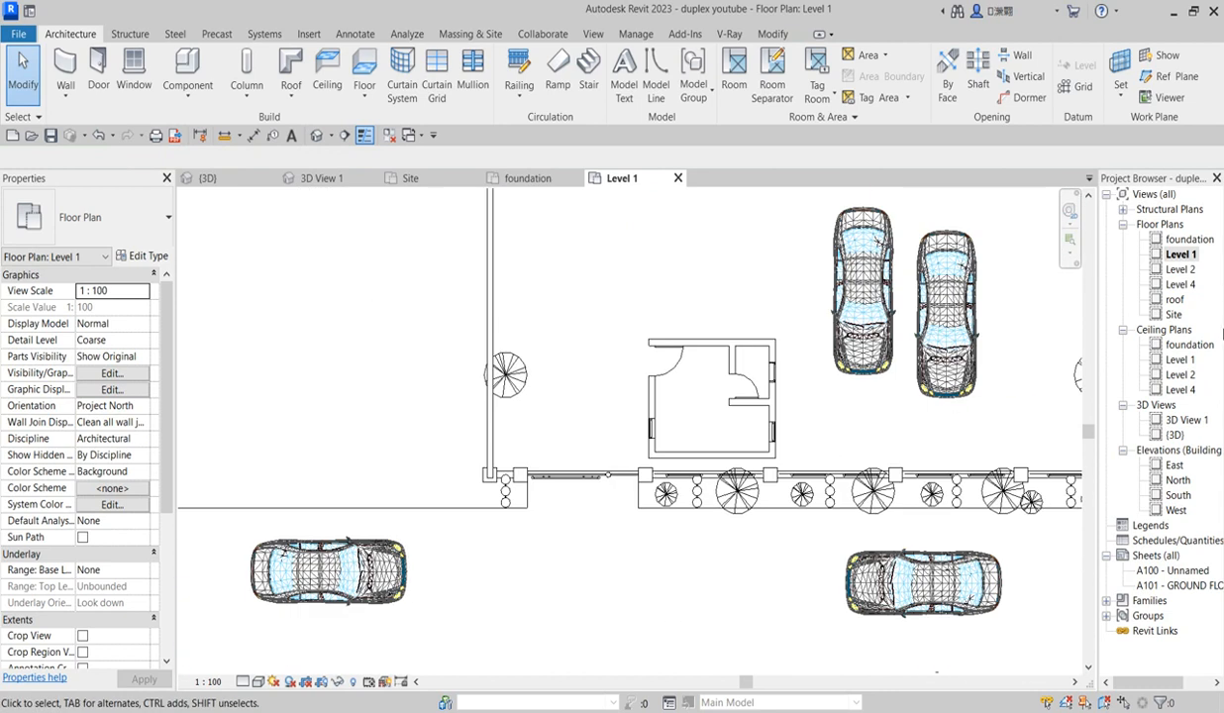
Examine the Level 2 and Level 4 floor plans, fit Level 2 to the view, and return to the gatehouse on Level 1.
double_click(1181, 269)
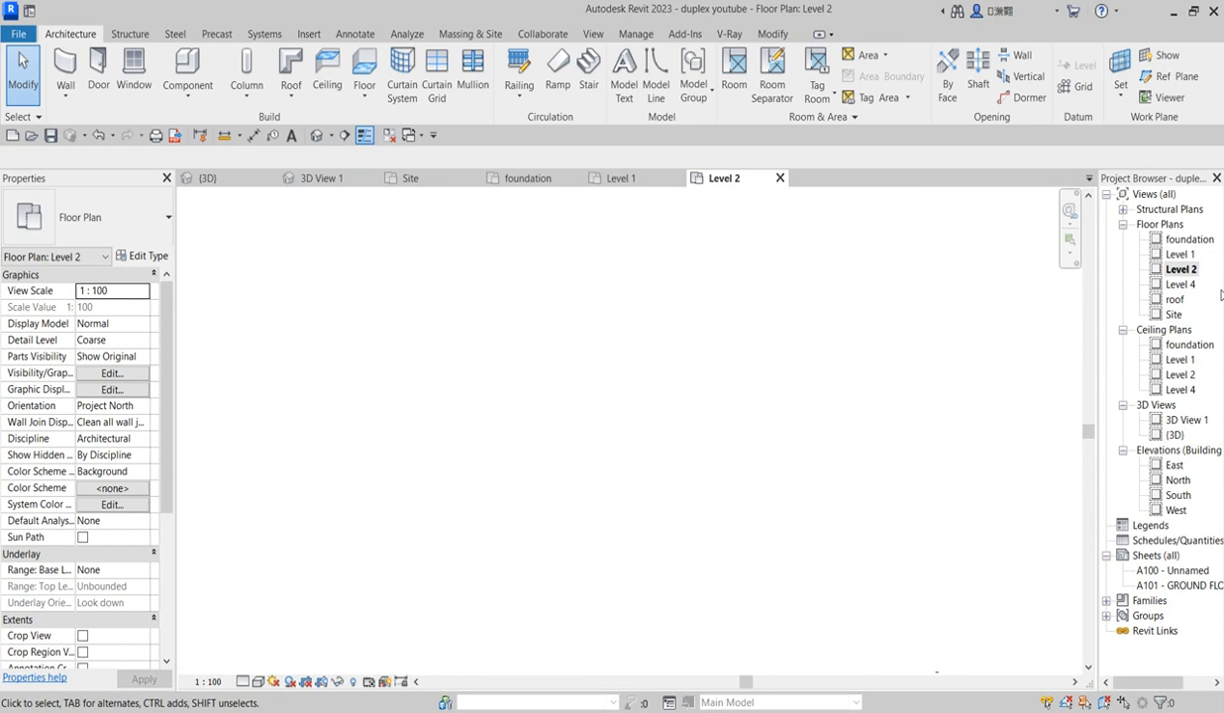
double_click(1180, 285)
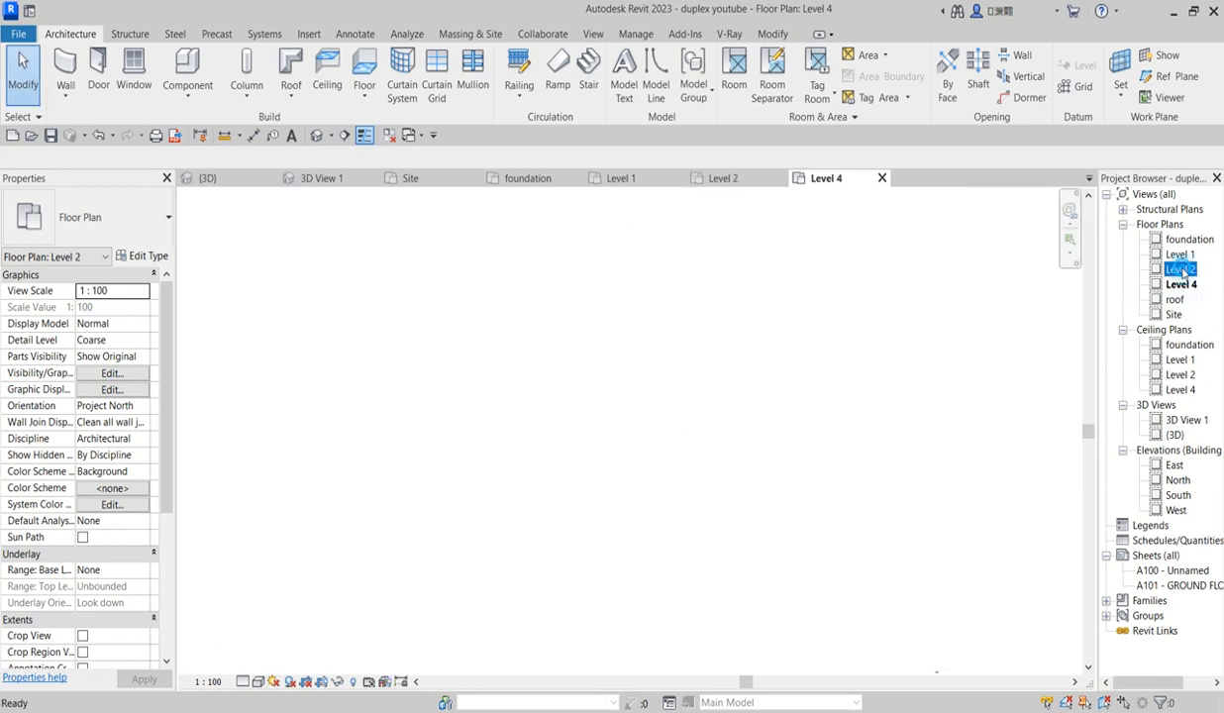
double_click(1181, 270)
right_click(712, 388)
click(802, 581)
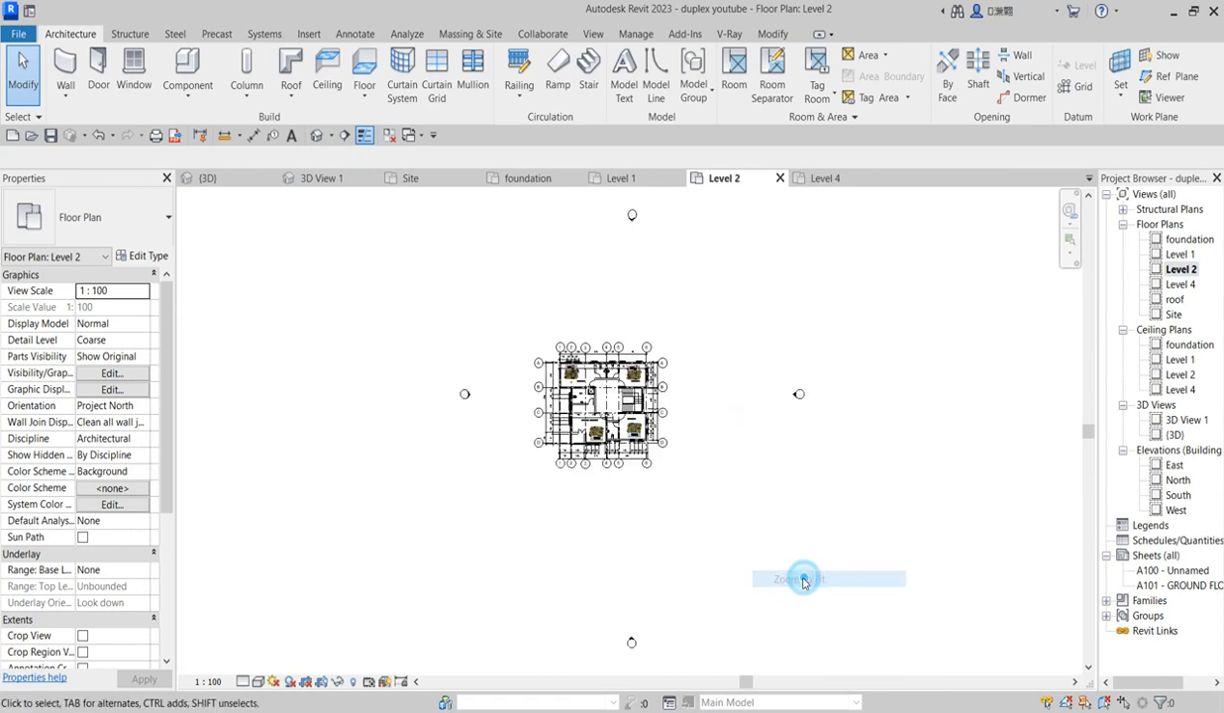
double_click(1180, 254)
scroll(500, 408, up, 2)
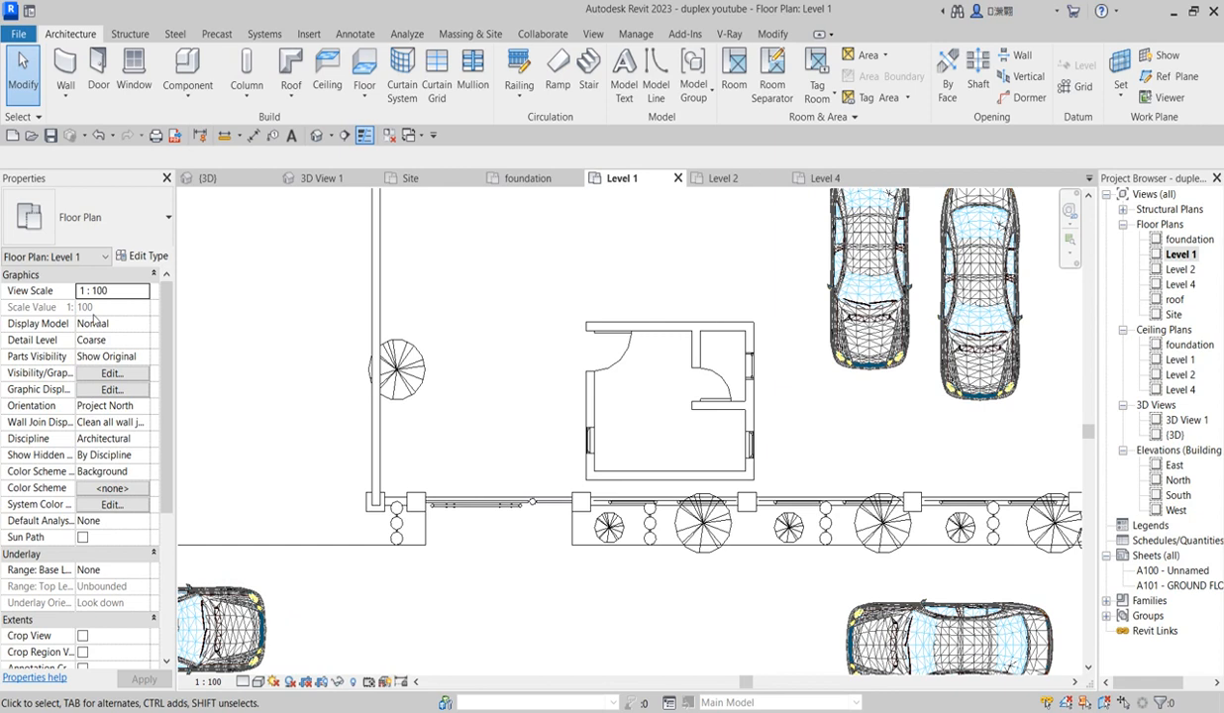
Start a Generic - 400mm roof by footprint, with sloped boundary lines offset 600 mm from the gatehouse's four outer walls.
click(287, 98)
click(327, 159)
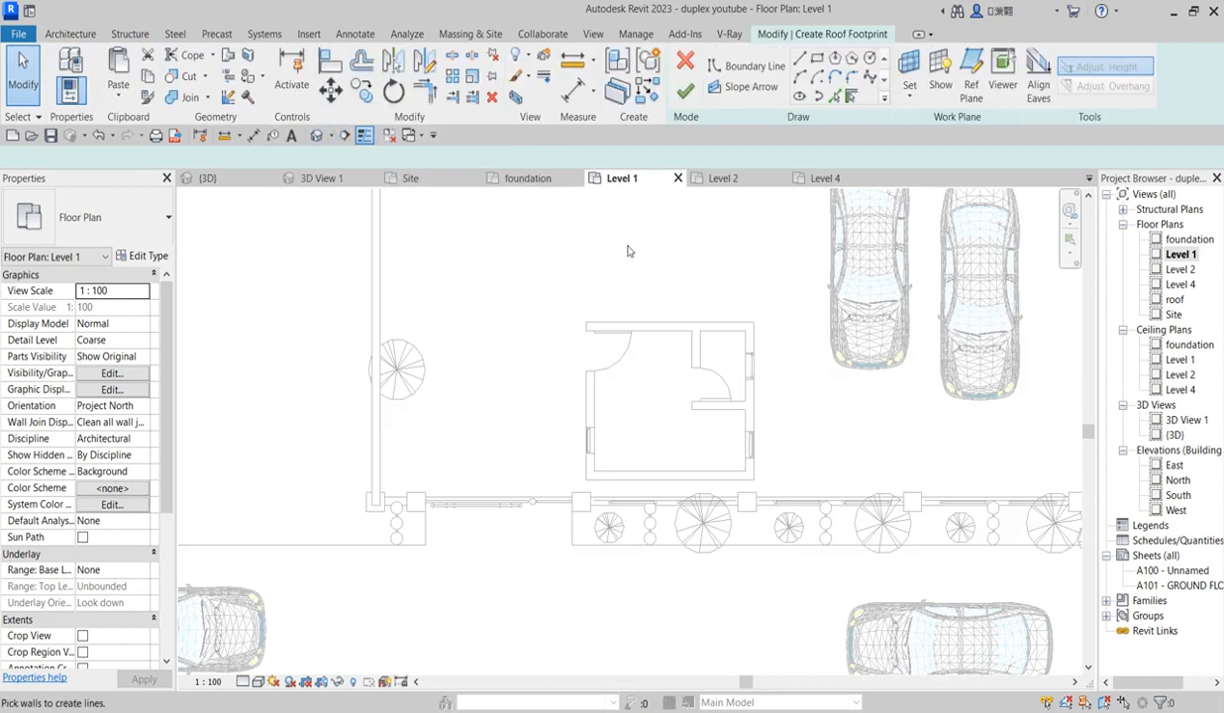
click(834, 99)
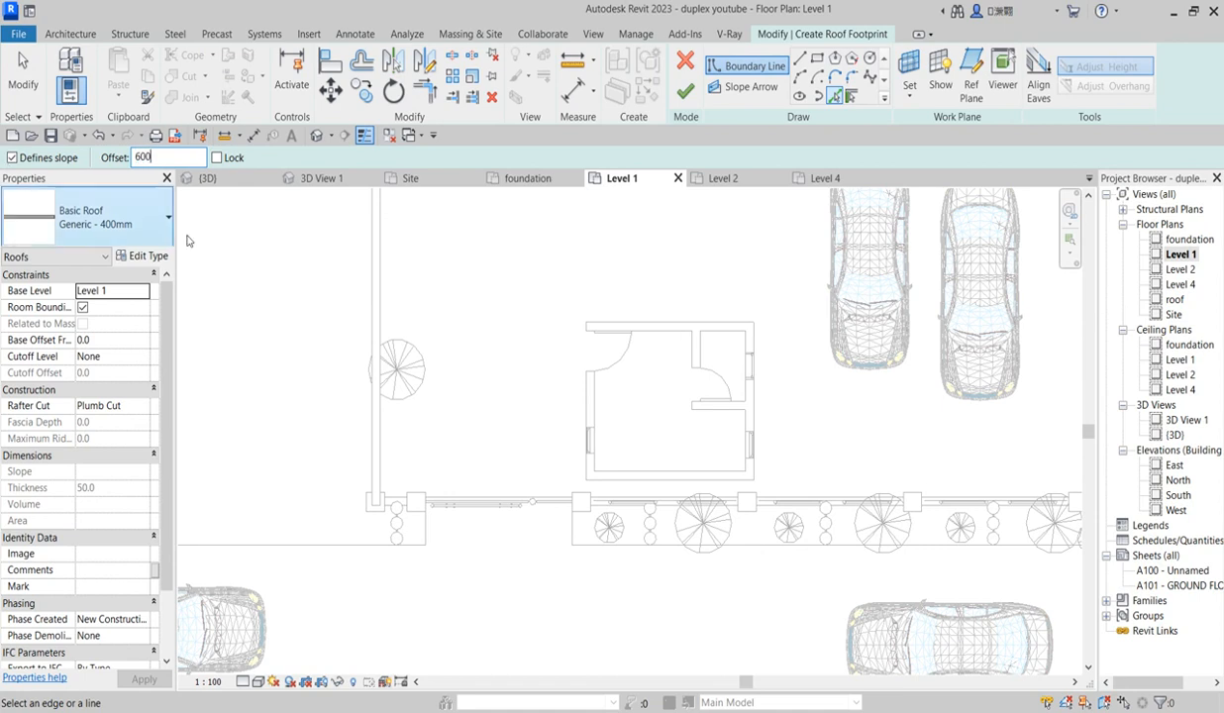
click(673, 325)
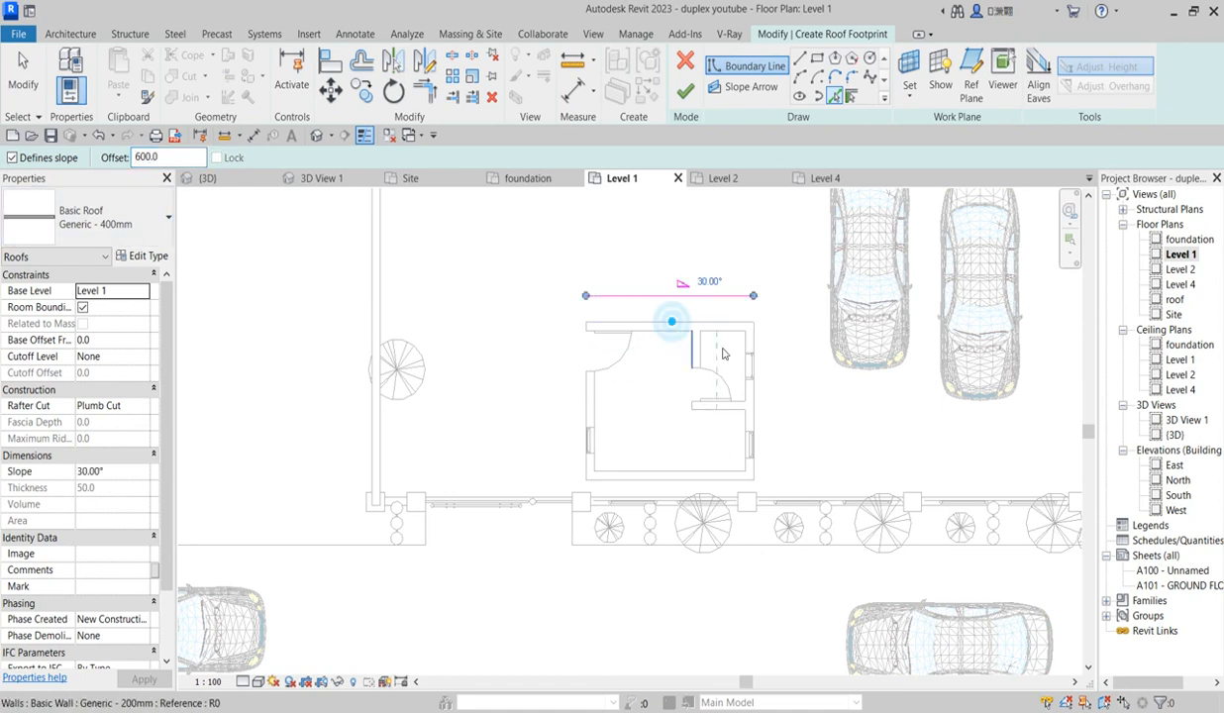
click(752, 404)
click(673, 481)
click(583, 472)
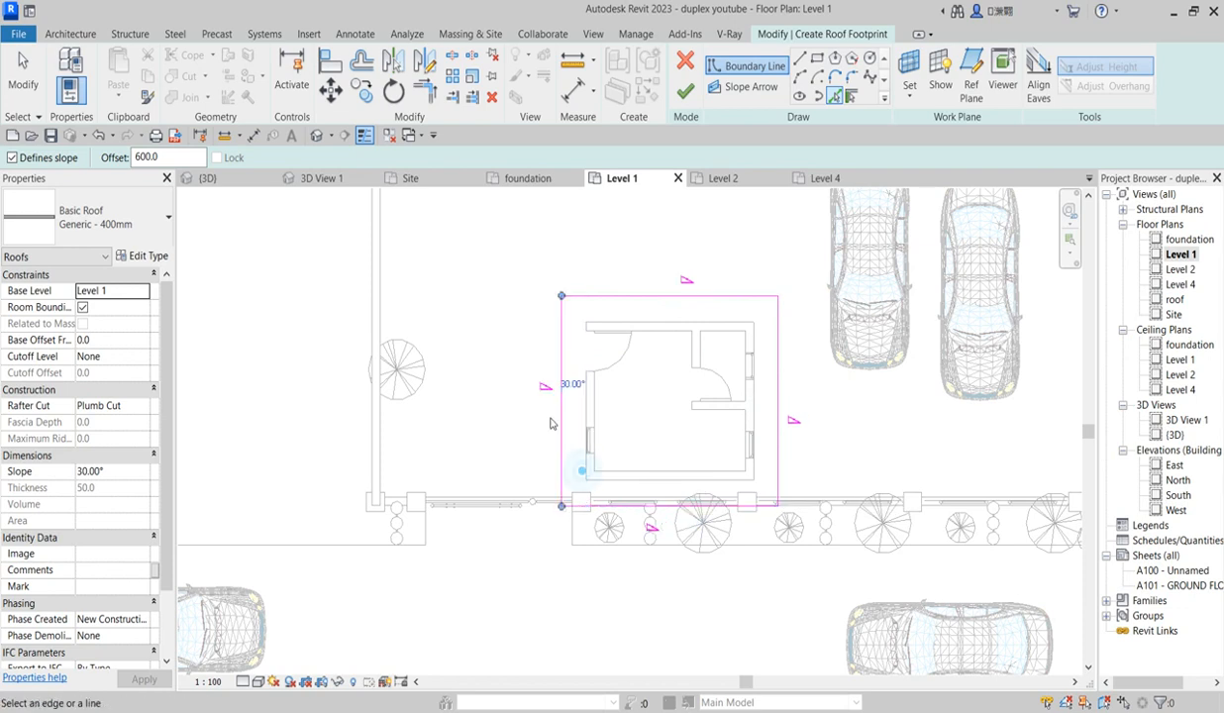
Finish the gatehouse roof footprint without attaching the highlighted walls to the roof.
scroll(693, 342, down, 2)
right_click(568, 312)
click(629, 322)
right_click(570, 280)
click(629, 289)
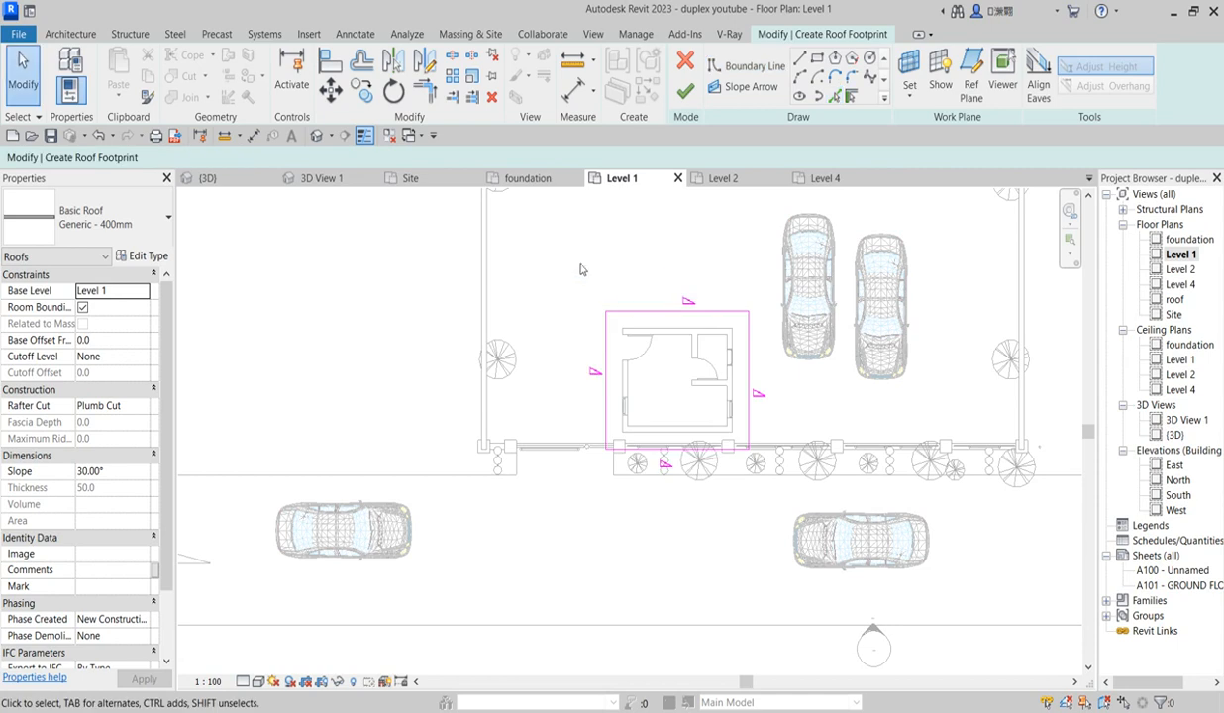
click(683, 96)
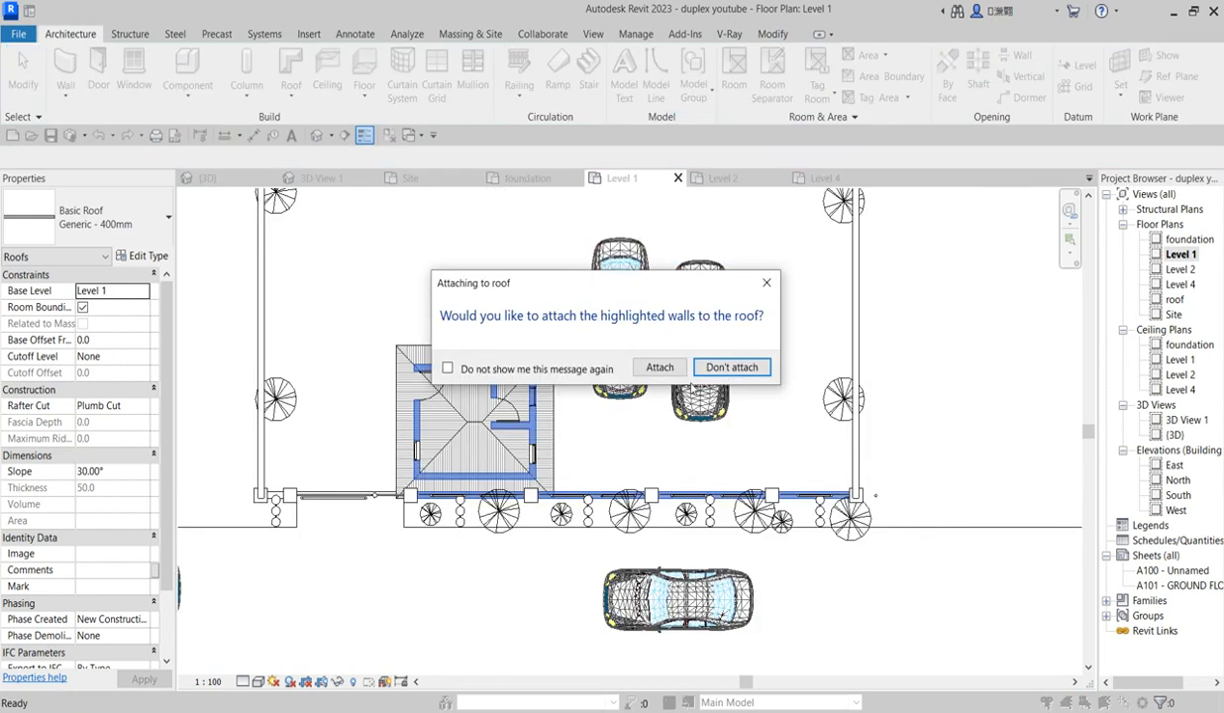
click(730, 368)
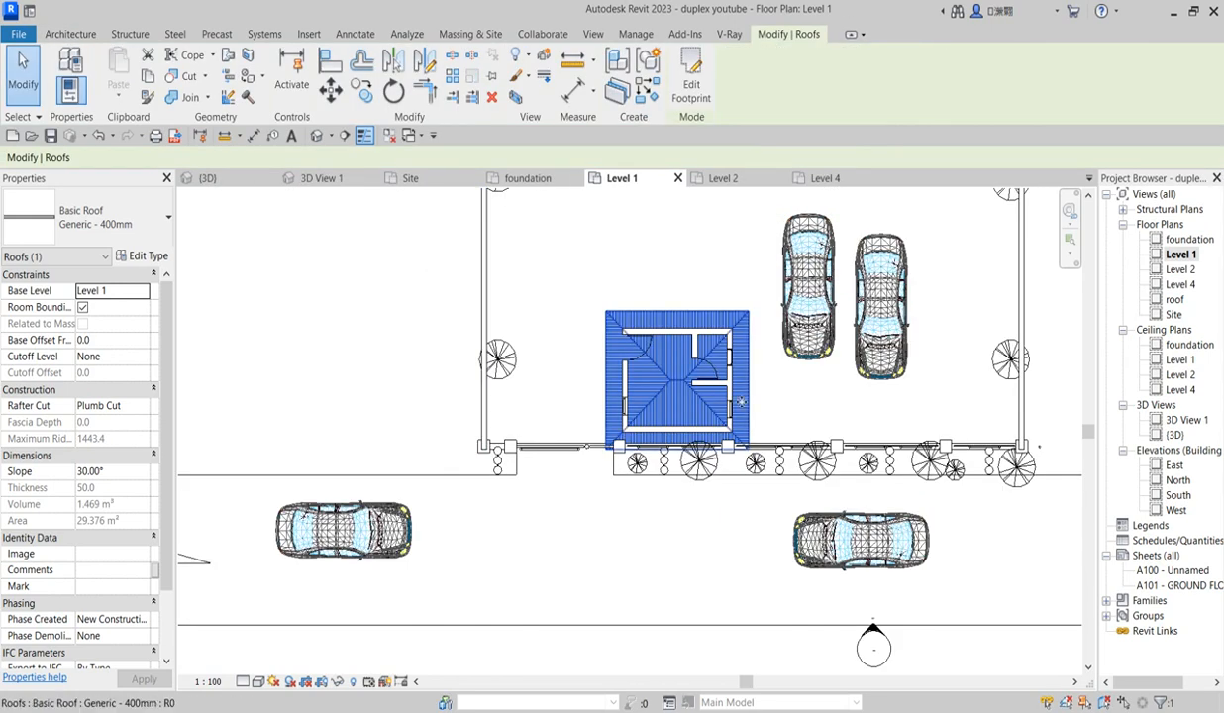
In the South elevation, nudge the gatehouse roof upward to a base offset of 1800 mm.
double_click(1178, 495)
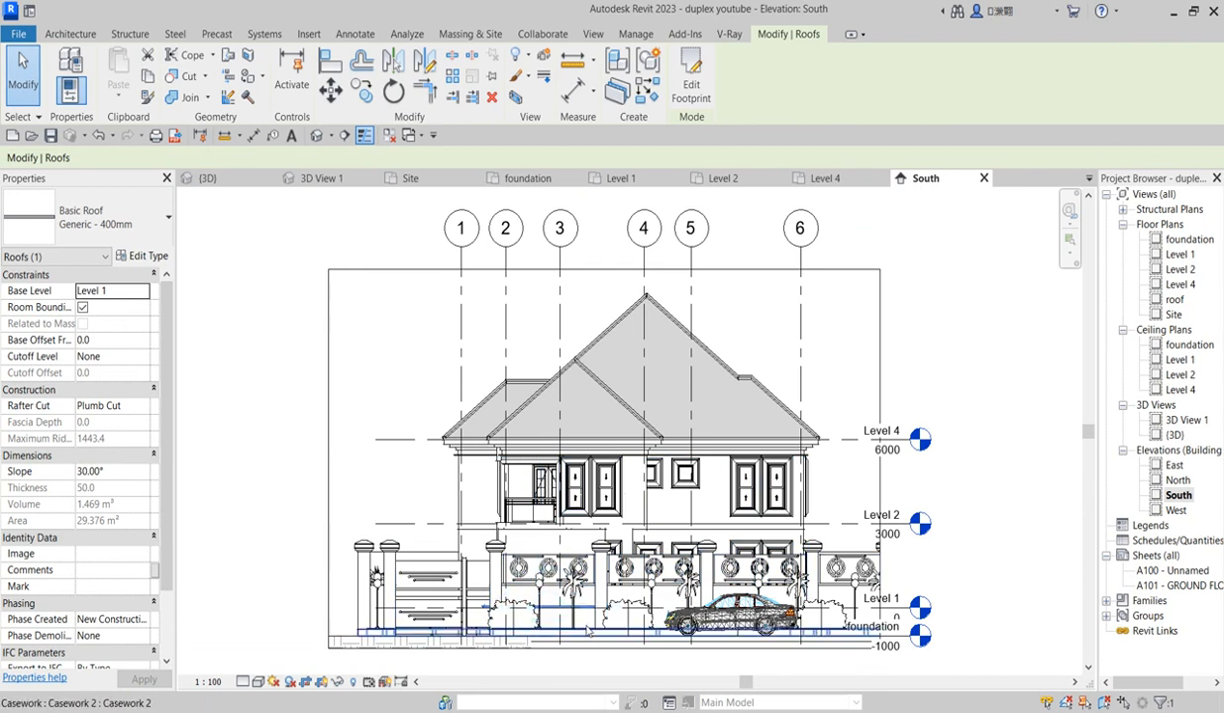
key(Up)
key(Up)
key(Up)
key(Up)
key(Up)
key(Up)
key(Up)
key(Up)
key(Up)
key(Up)
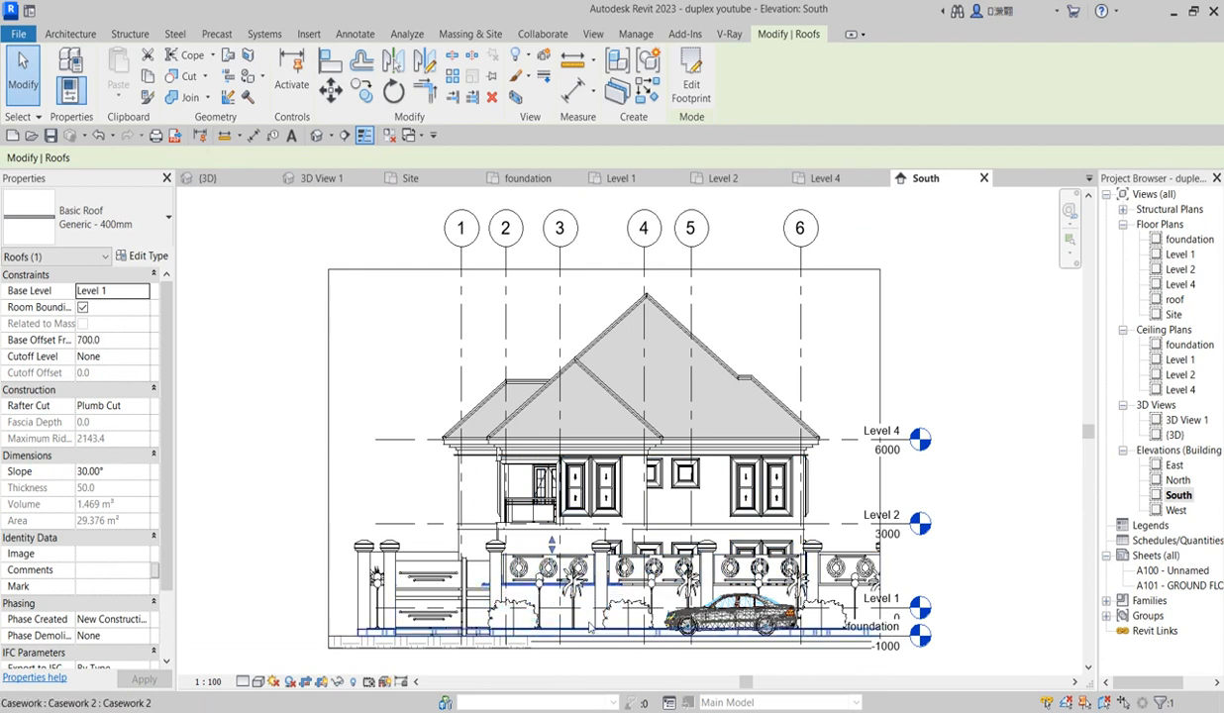
key(Up)
key(Up)
key(Up)
key(Up)
key(Up)
key(Up)
key(Up)
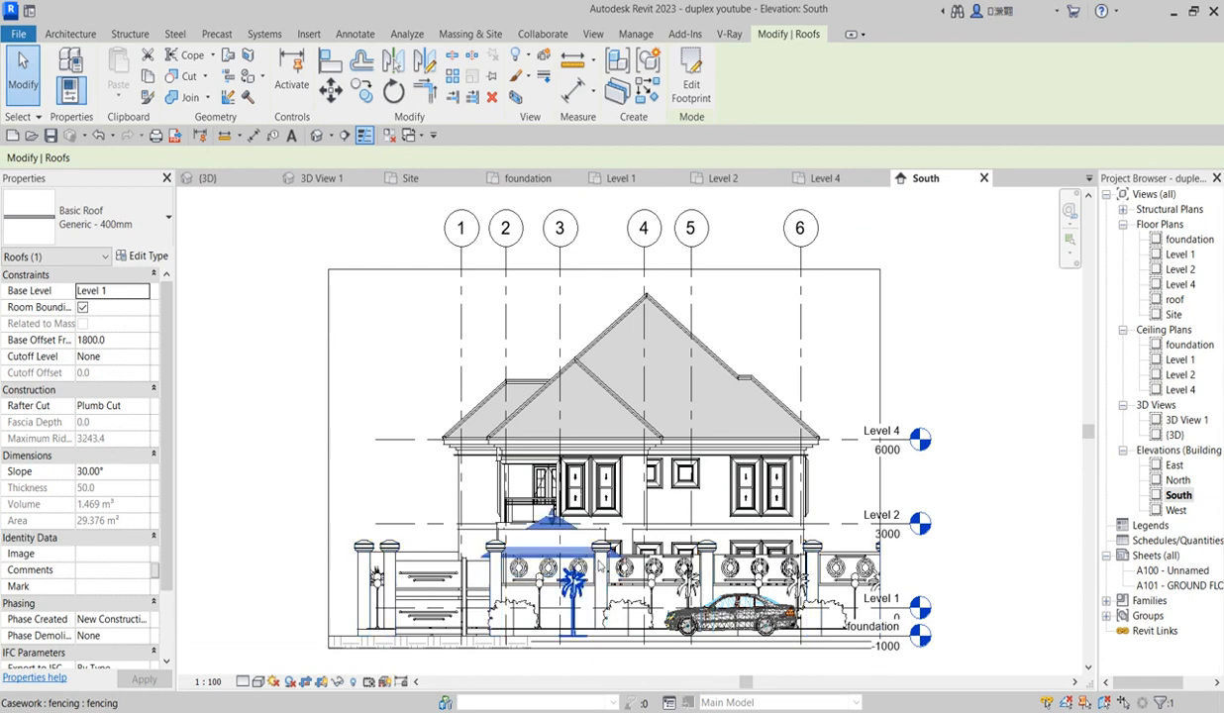
Move the gatehouse roof up in the South elevation so its eaves sit on top of the gatehouse walls.
scroll(585, 554, up, 5)
click(329, 91)
click(535, 507)
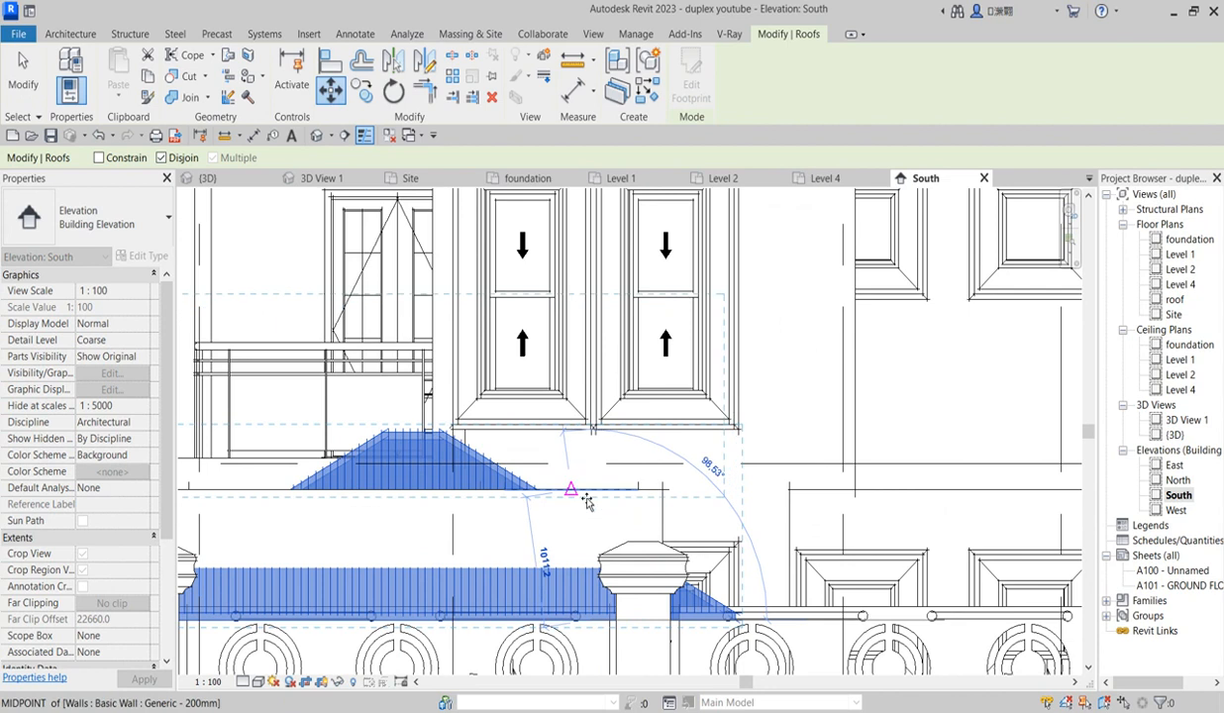
click(590, 485)
scroll(712, 478, down, 2)
click(770, 341)
scroll(770, 342, down, 4)
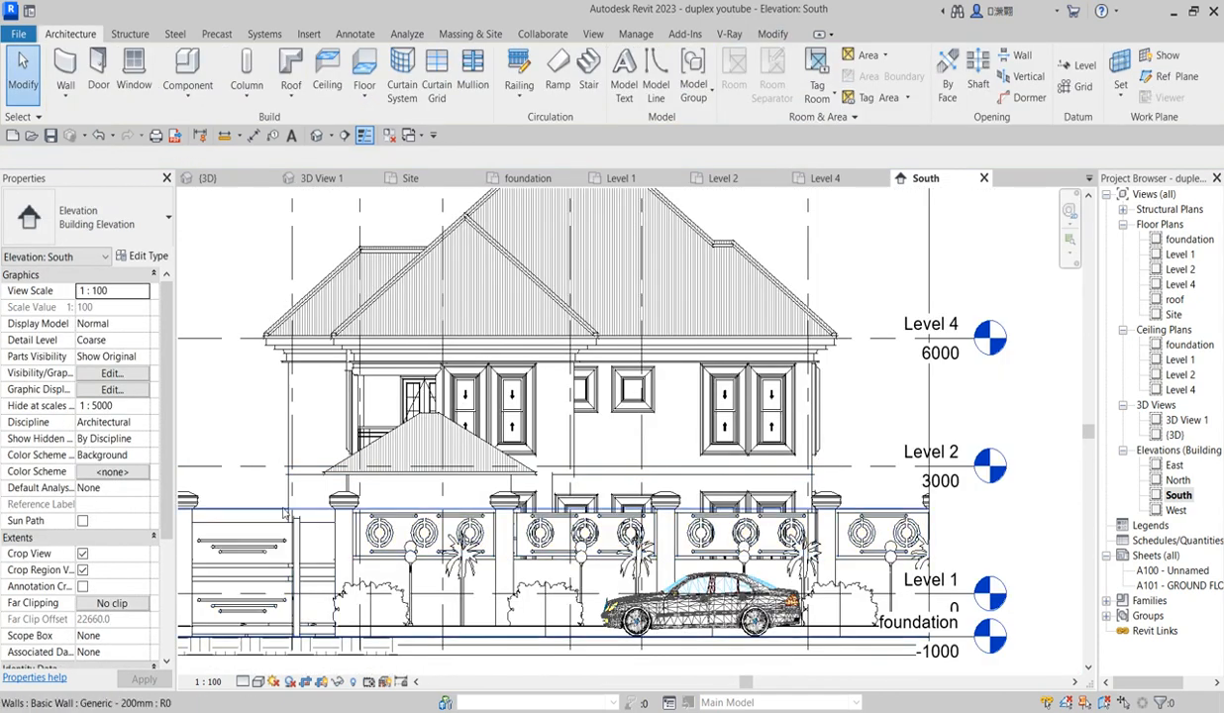
scroll(283, 518, up, 2)
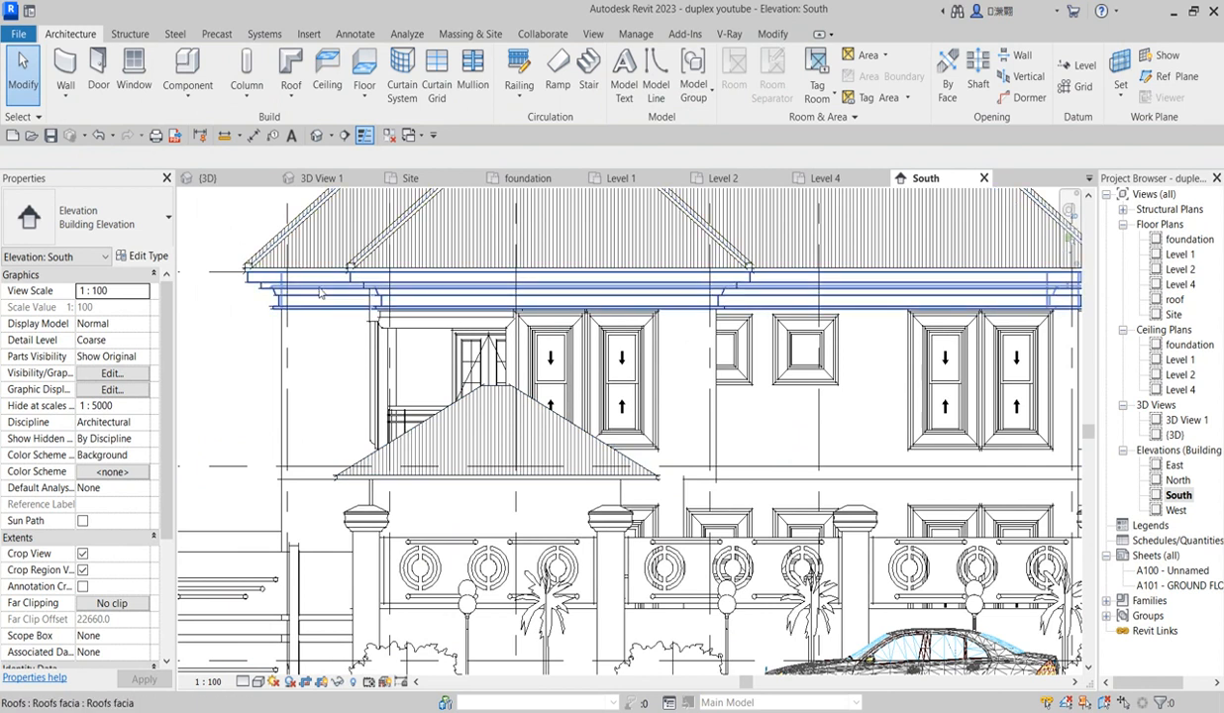
scroll(606, 302, down, 2)
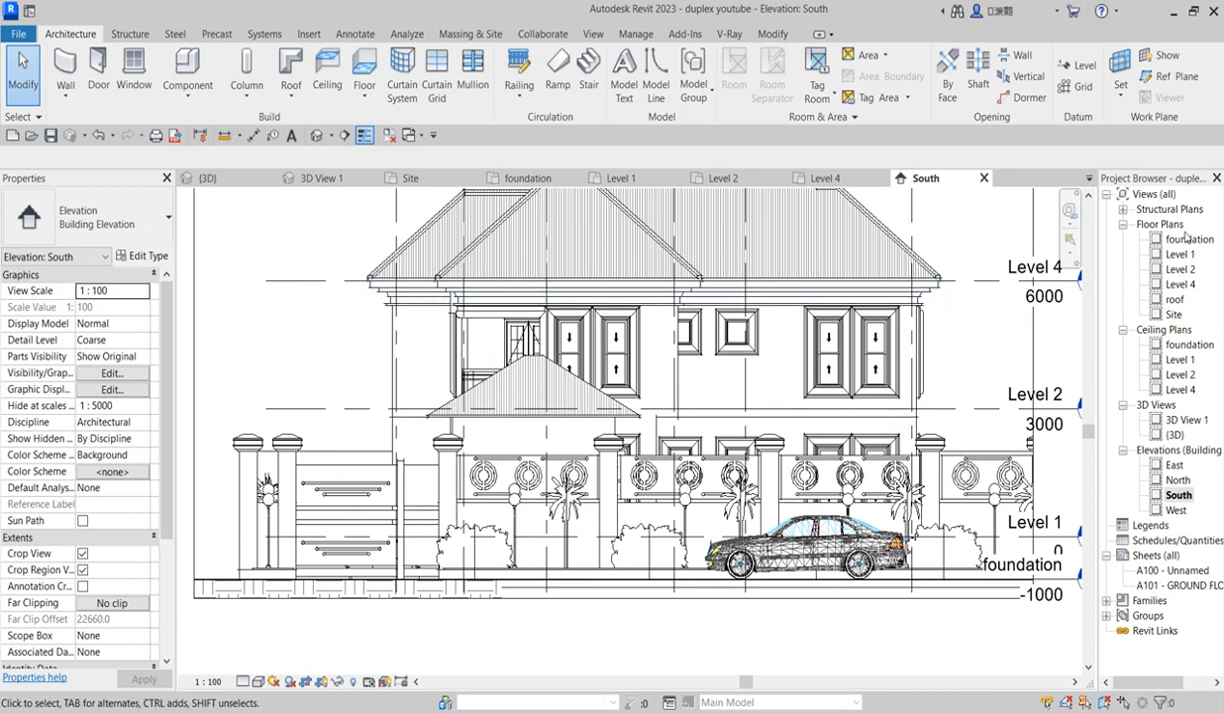
double_click(1179, 254)
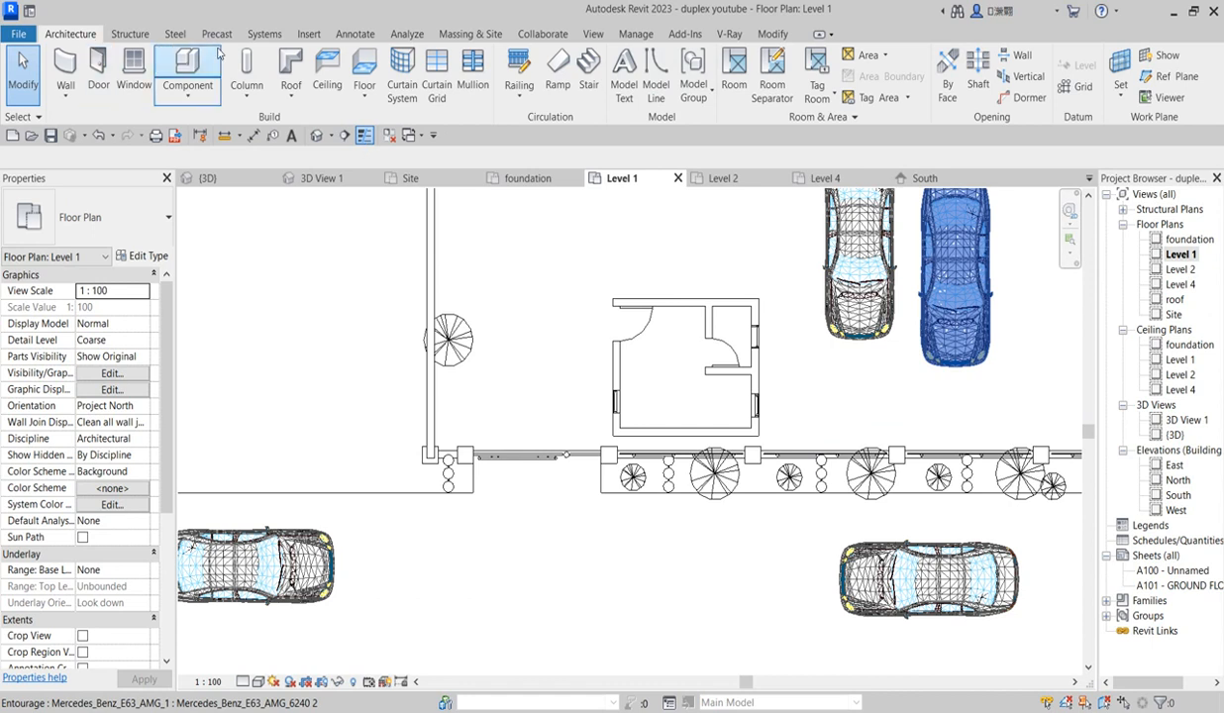
click(187, 94)
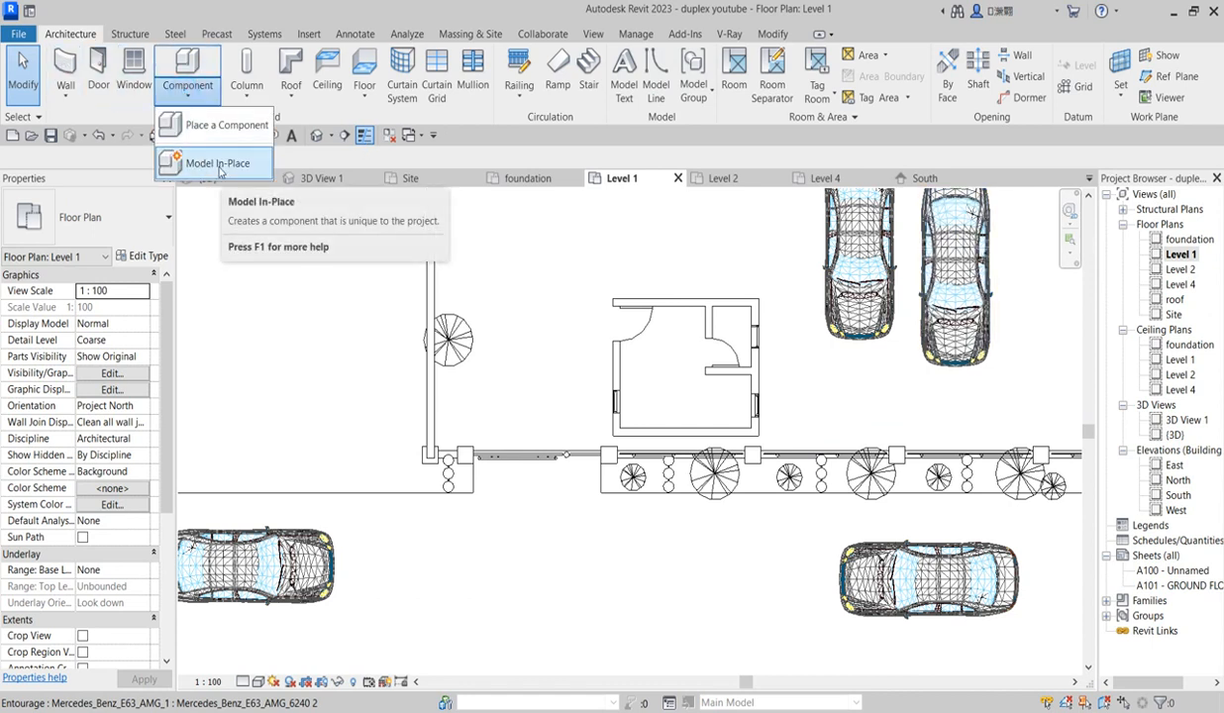
click(1062, 317)
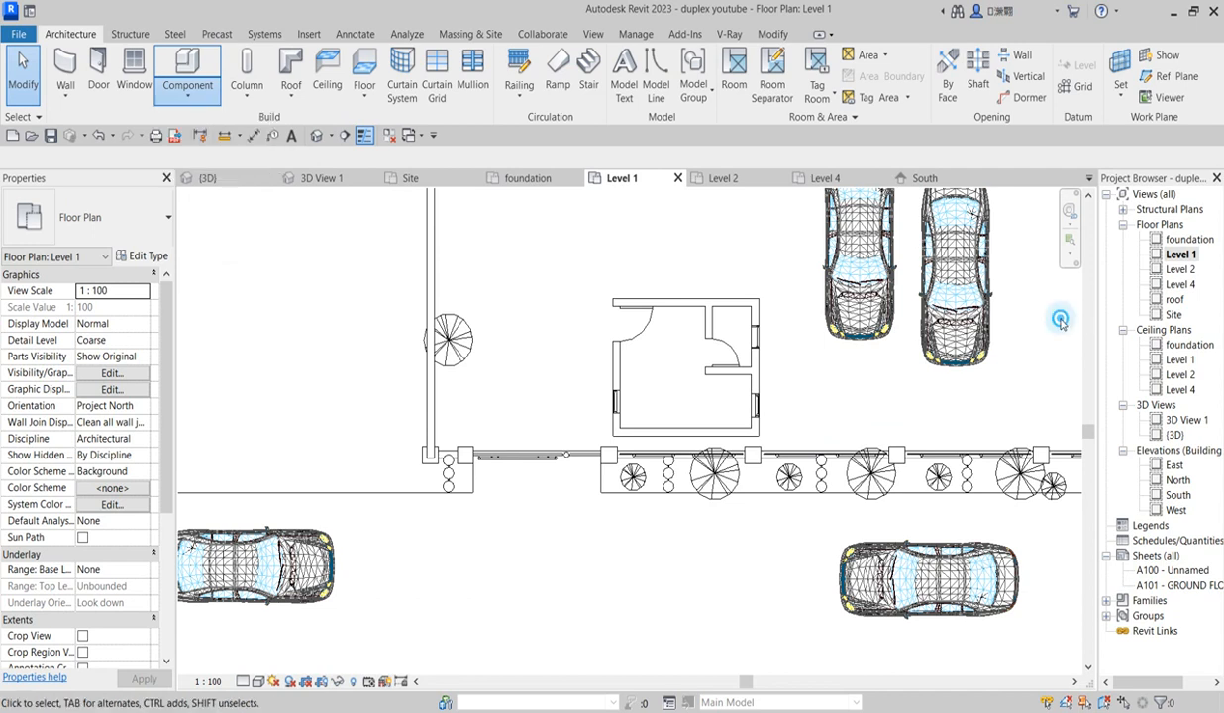
In the Site plan, create a model in-place component in the Casework category, accepting the suggested name.
double_click(1173, 314)
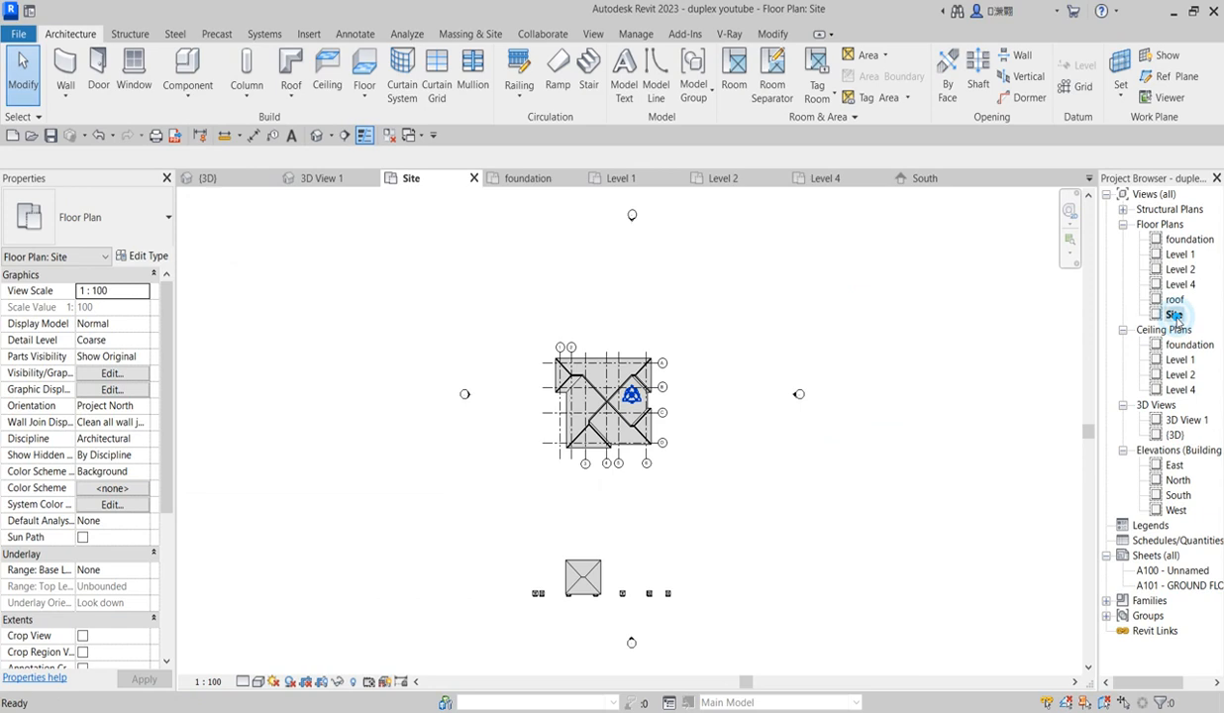
scroll(594, 579, up, 3)
scroll(614, 540, down, 2)
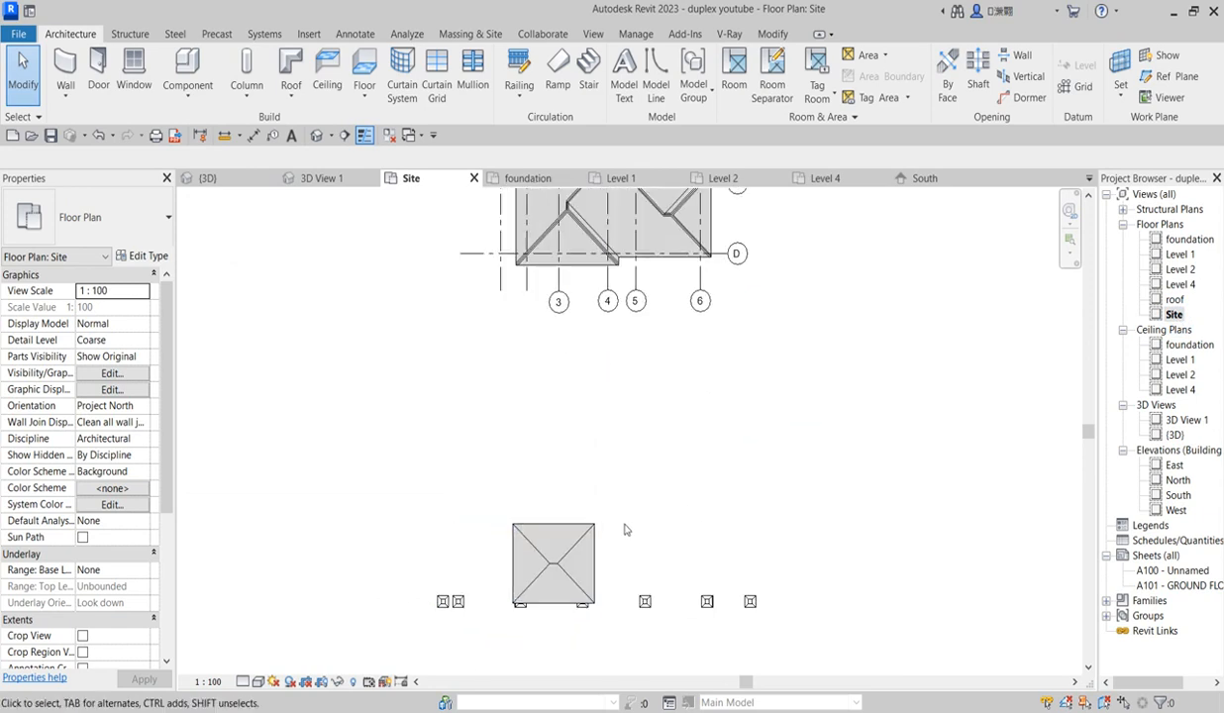
click(187, 67)
click(721, 75)
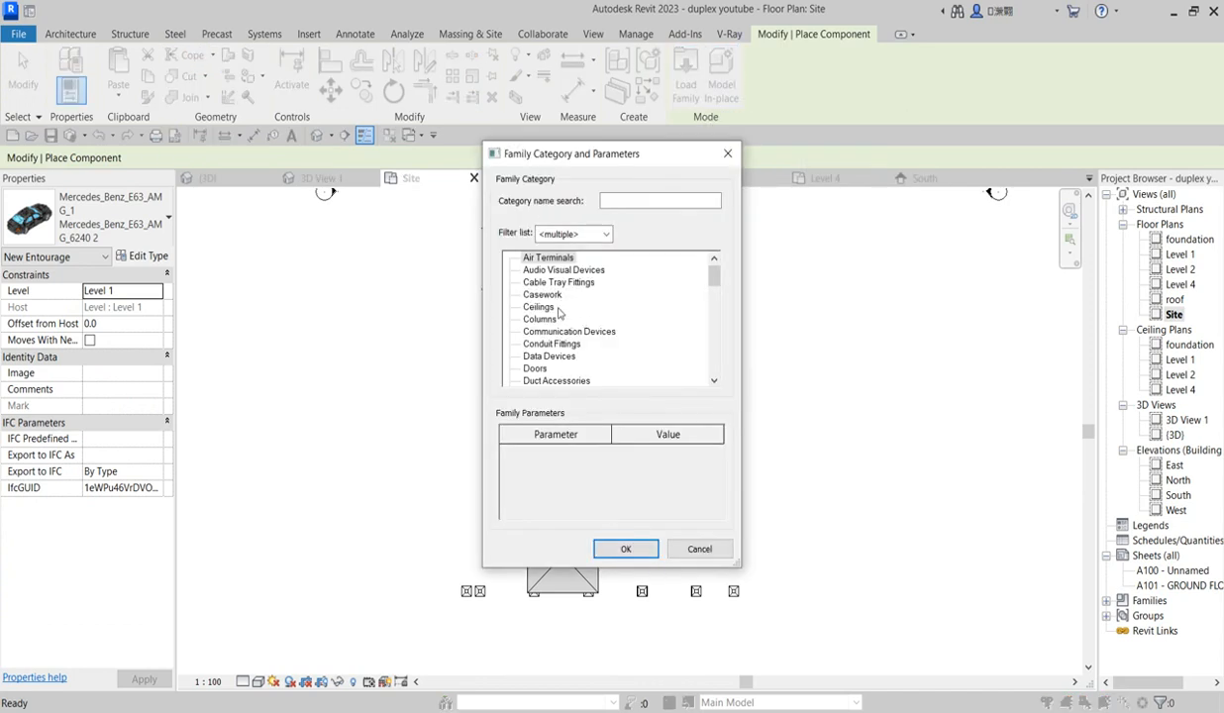
click(546, 295)
click(625, 548)
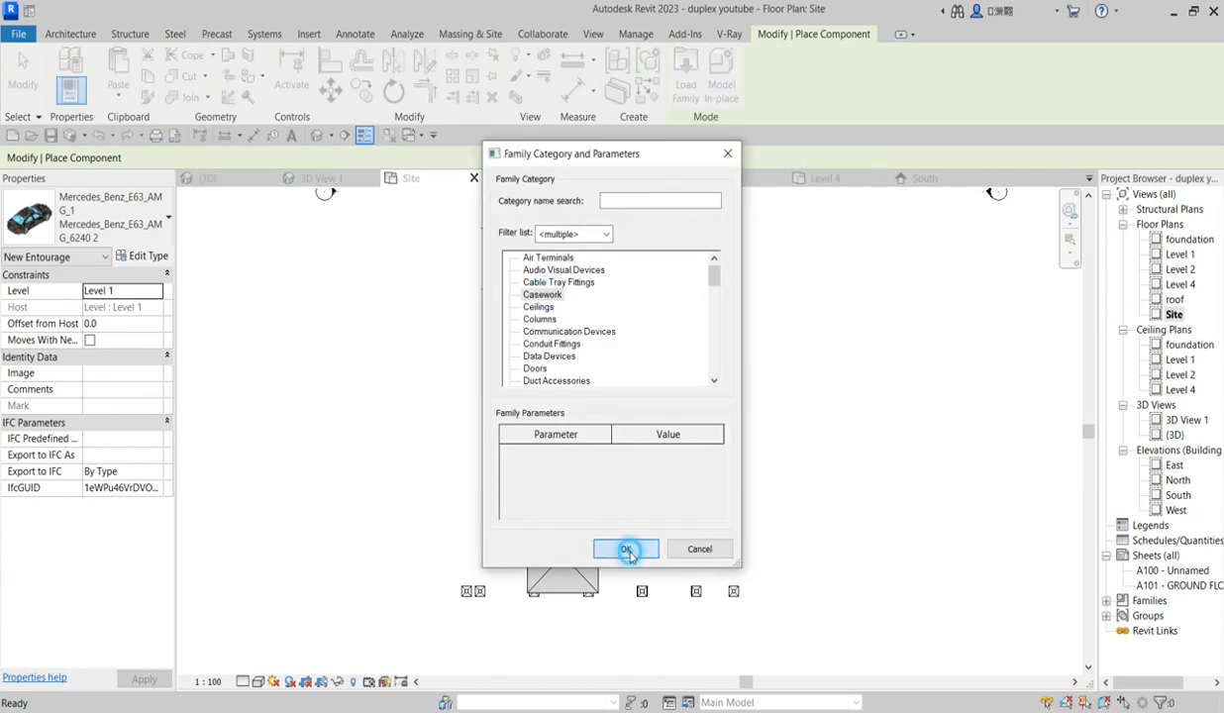
click(621, 399)
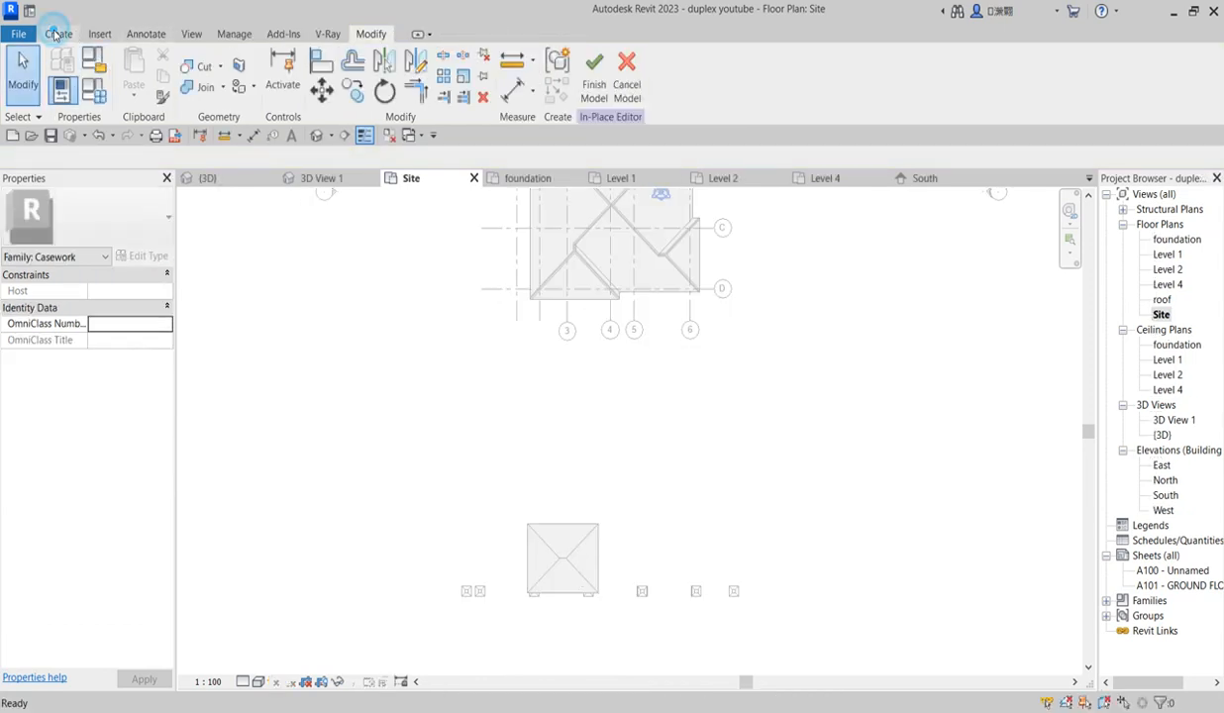
Start a sweep in the in-place component and pick the gatehouse roof's four outer edges as its sketched path.
click(57, 33)
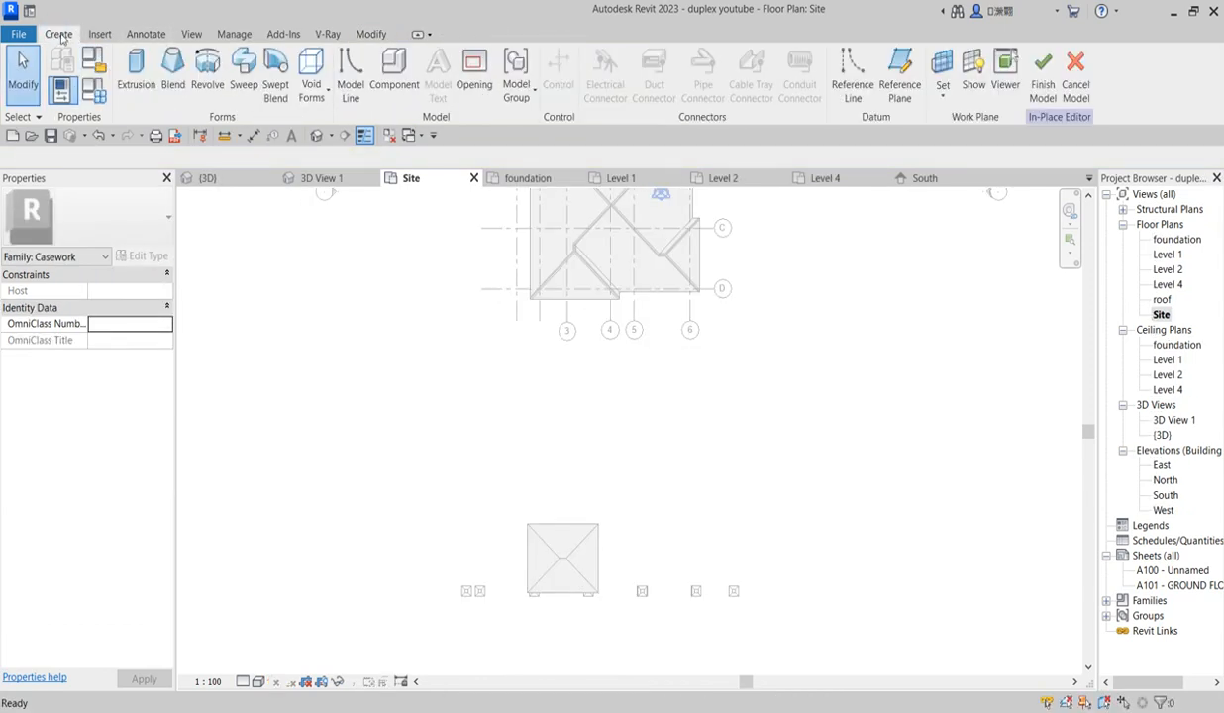
click(241, 87)
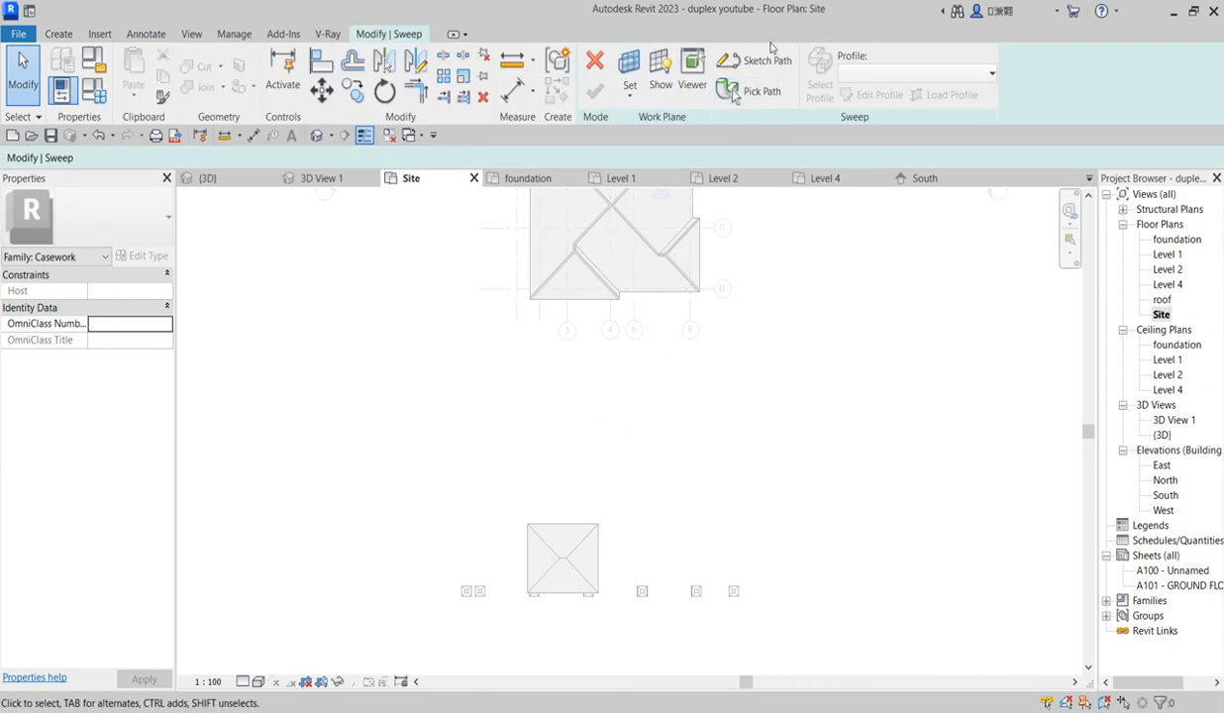
click(768, 59)
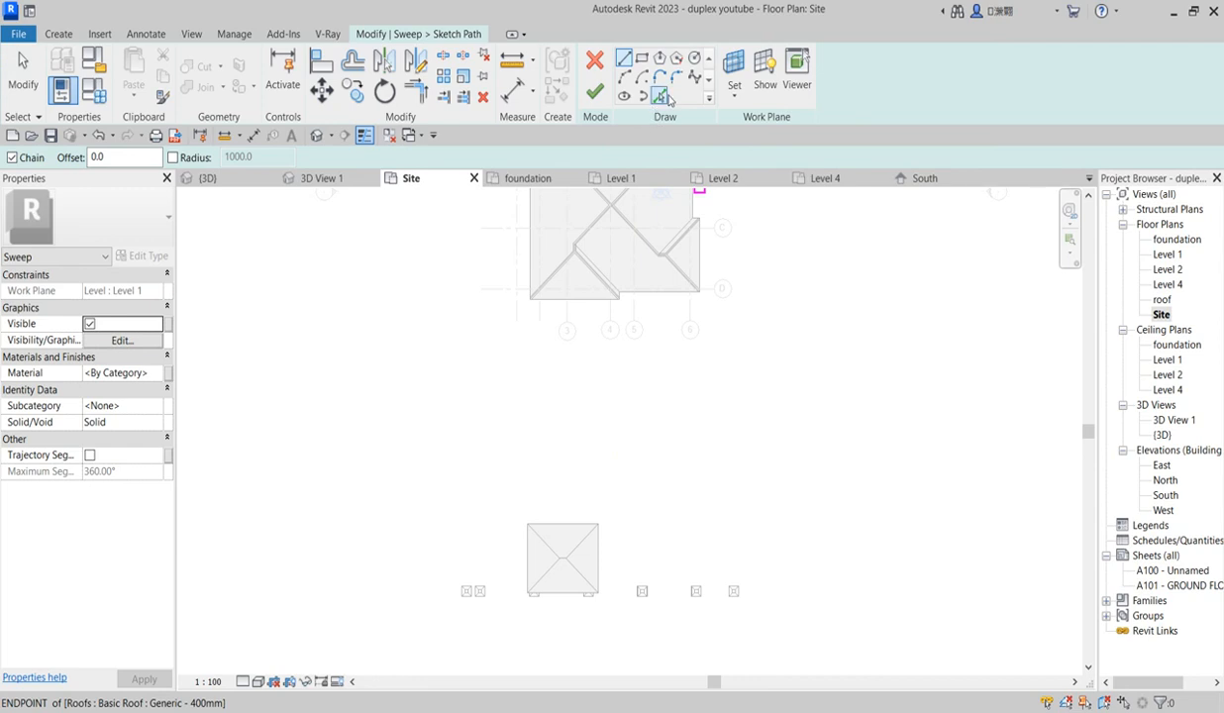
click(660, 96)
scroll(566, 639, up, 3)
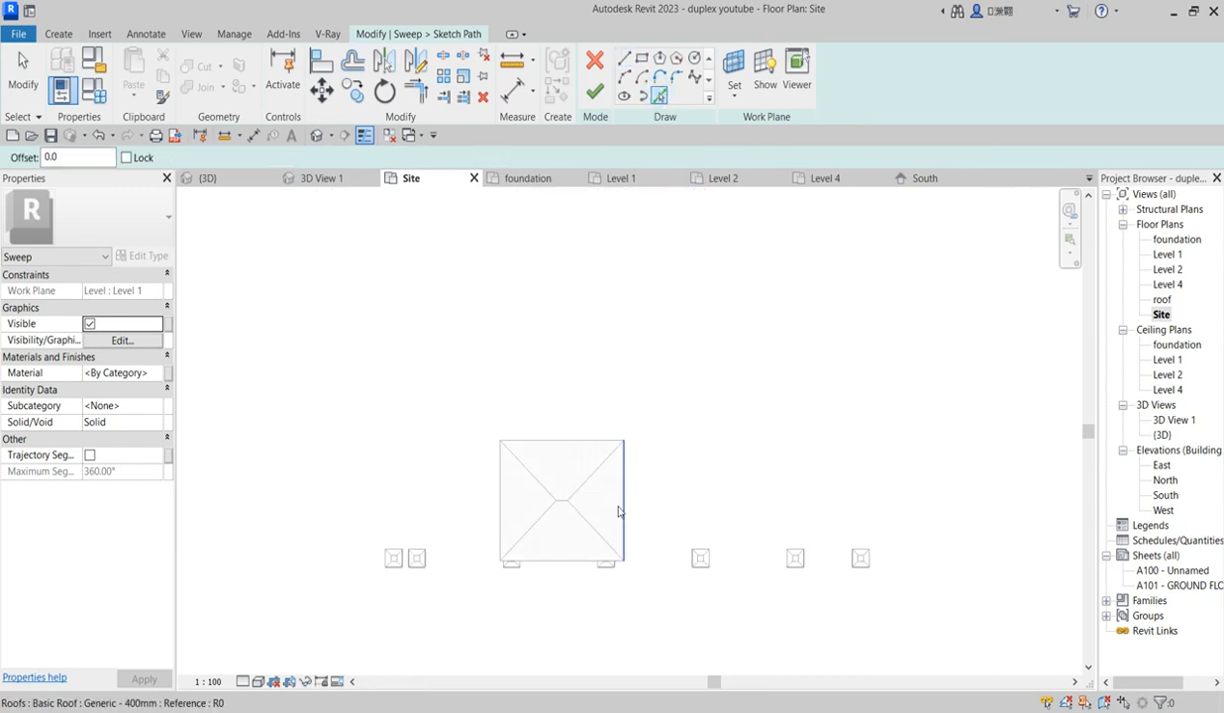
click(602, 442)
click(497, 500)
click(546, 561)
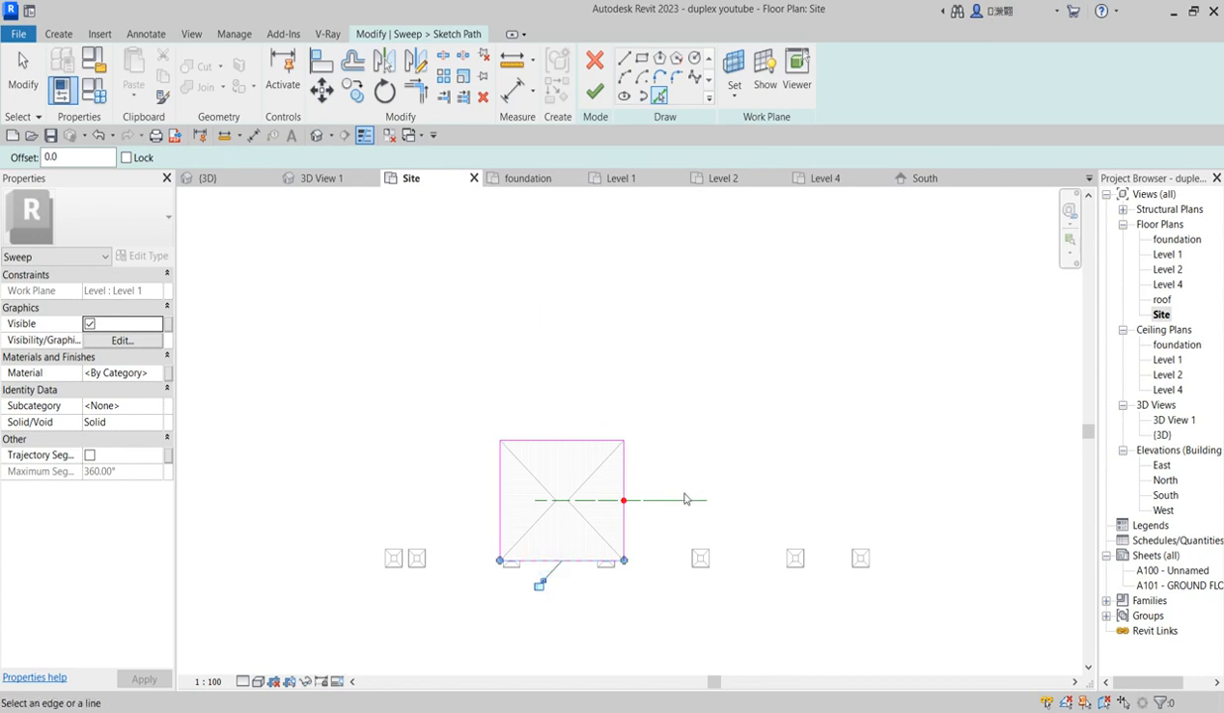
scroll(614, 569, up, 2)
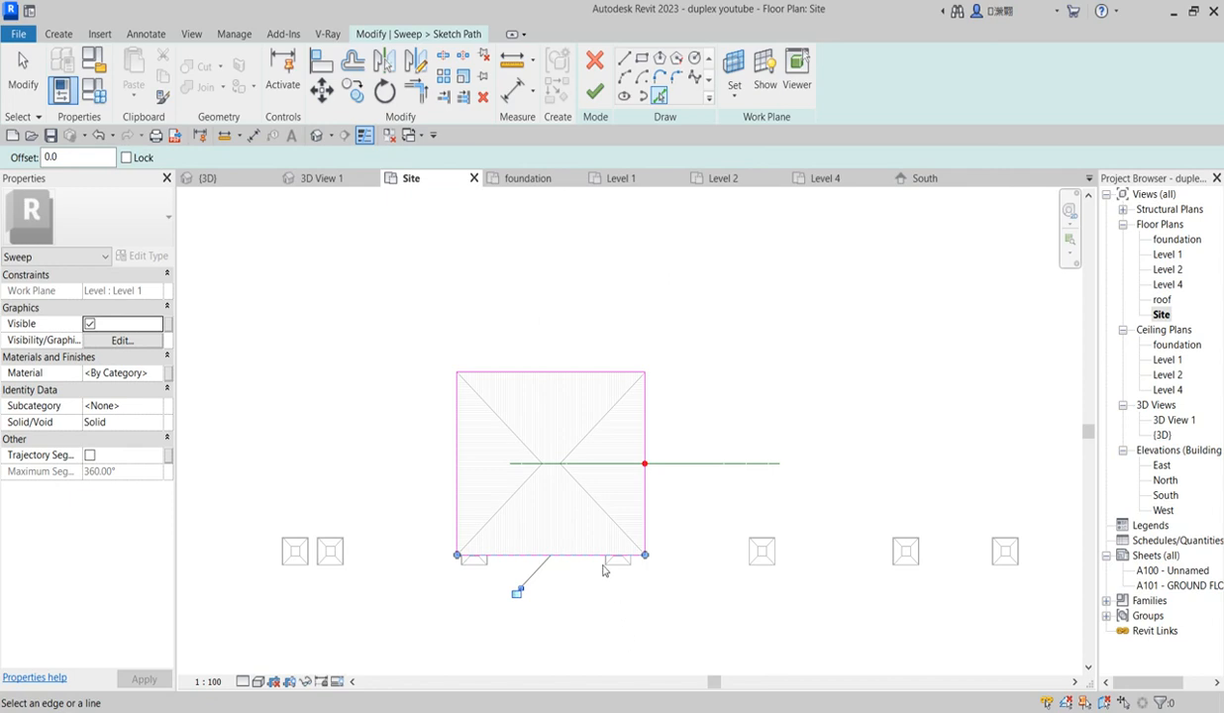
Finish the sweep path in the South elevation and open the sweep's profile for editing.
double_click(1166, 496)
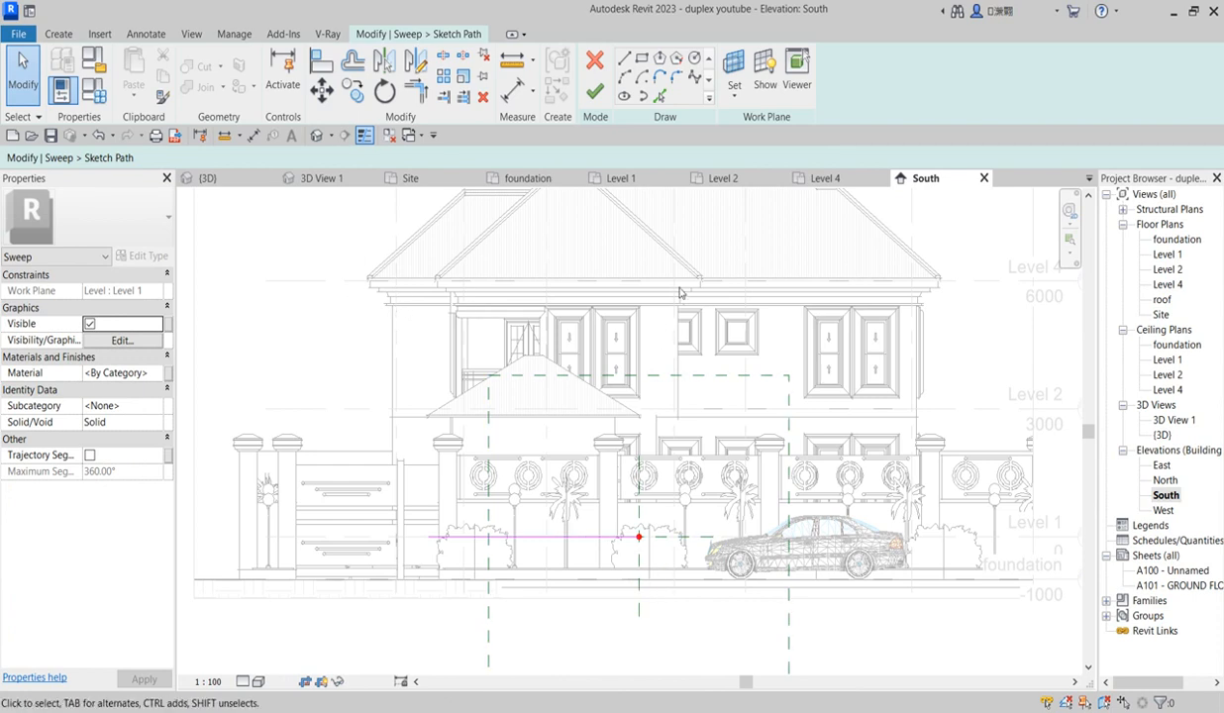
scroll(643, 530, up, 2)
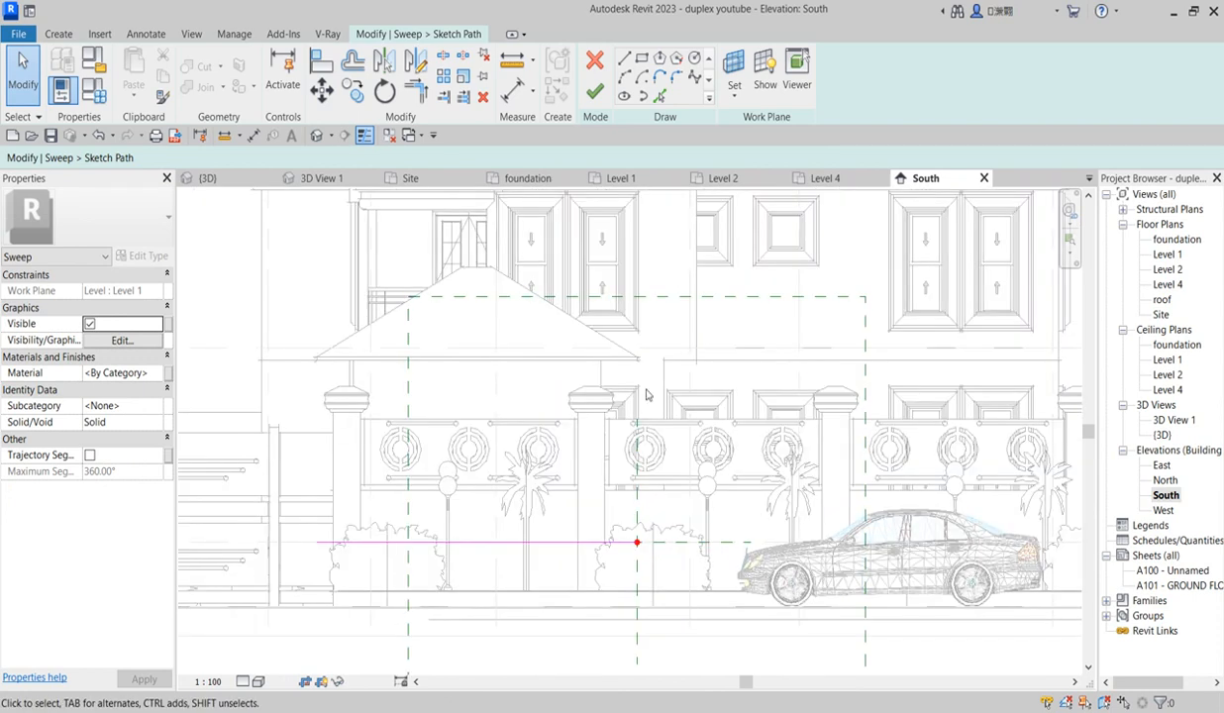
click(601, 95)
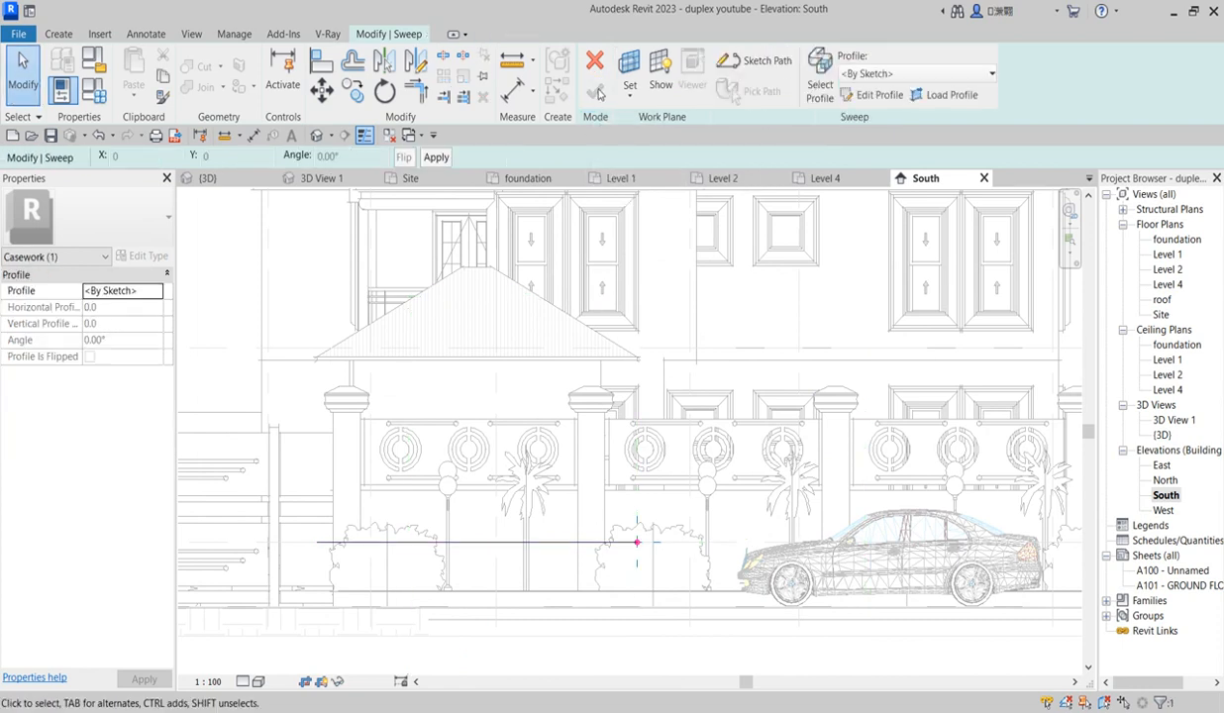
click(866, 95)
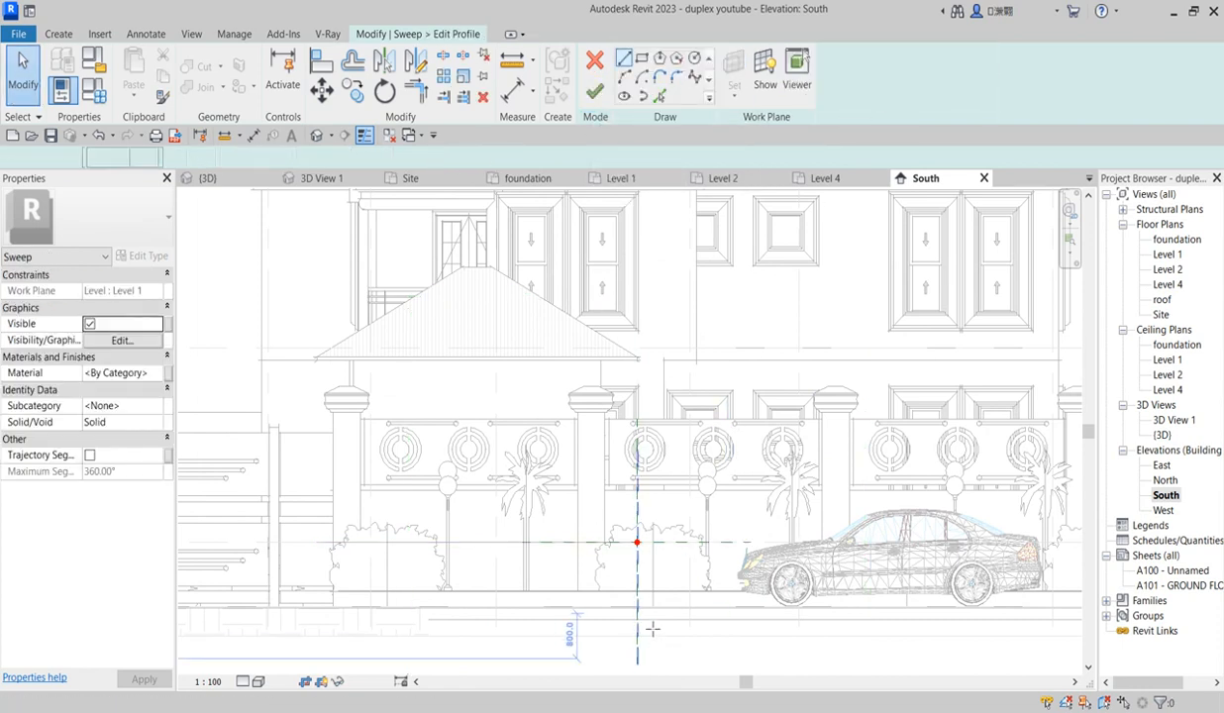
With Pick Lines, trace the upper vertical edge and the horizontal edge below it from the main house's eaves moulding.
scroll(653, 628, down, 3)
scroll(696, 310, up, 5)
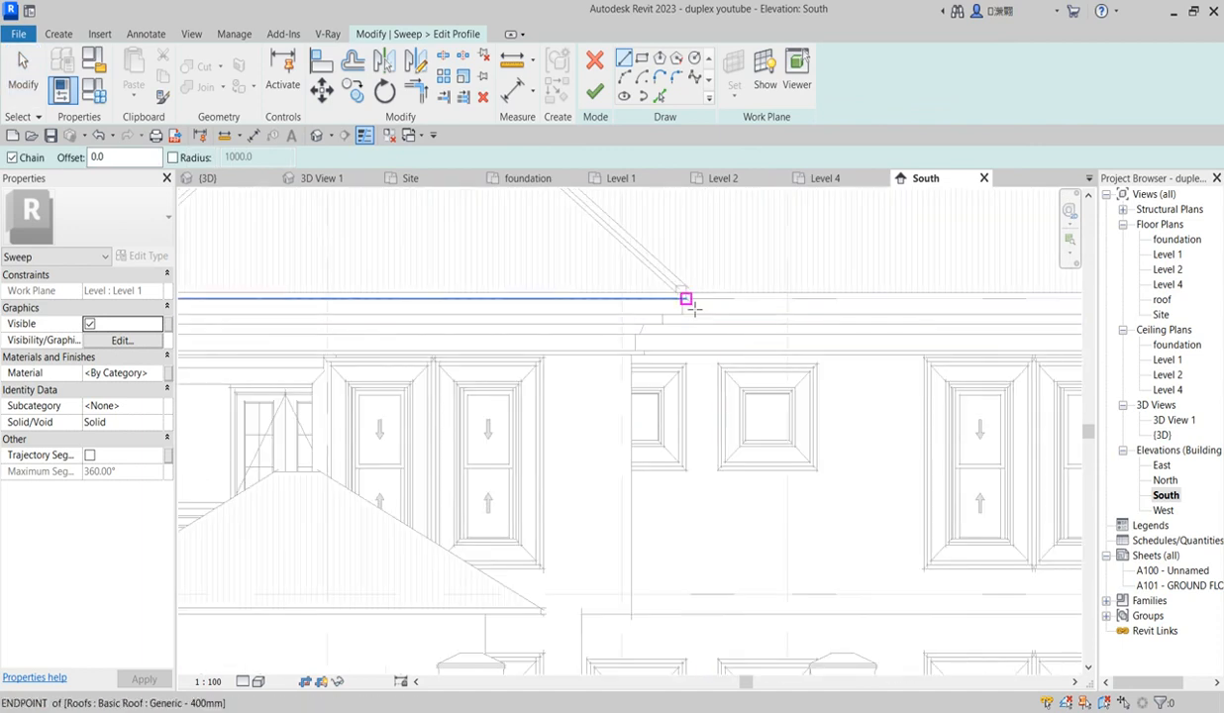
click(531, 293)
click(658, 96)
scroll(697, 313, up, 2)
click(698, 314)
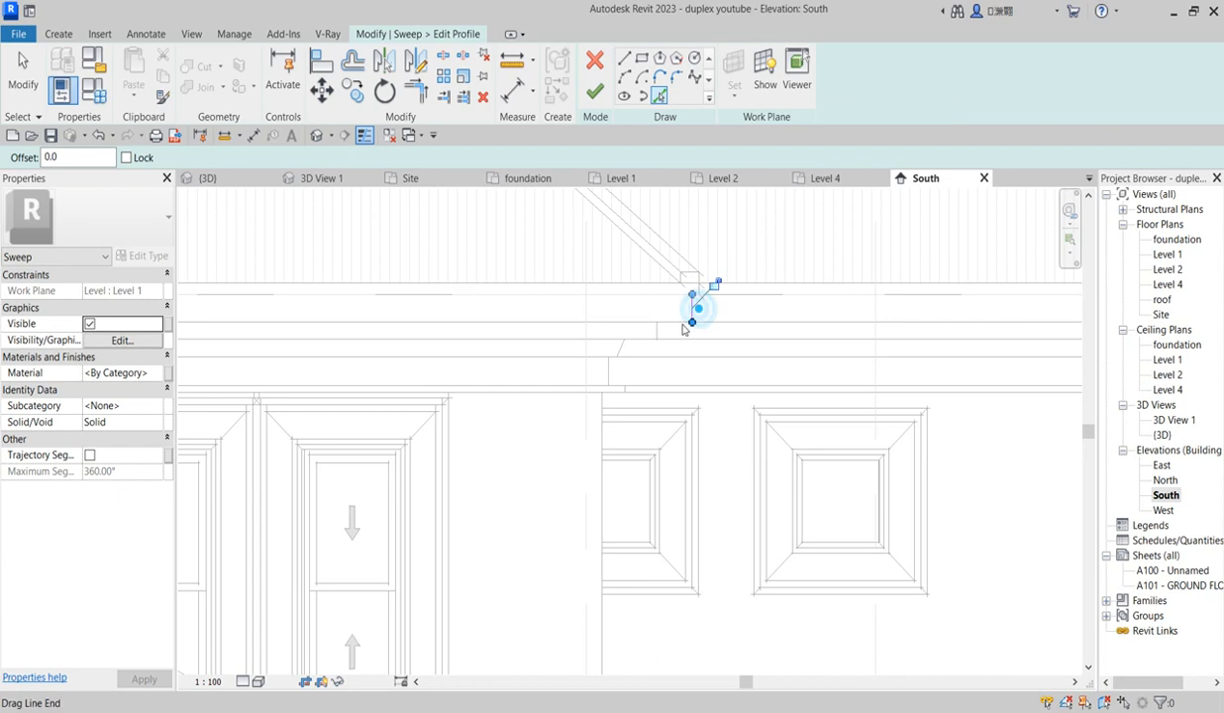
click(690, 322)
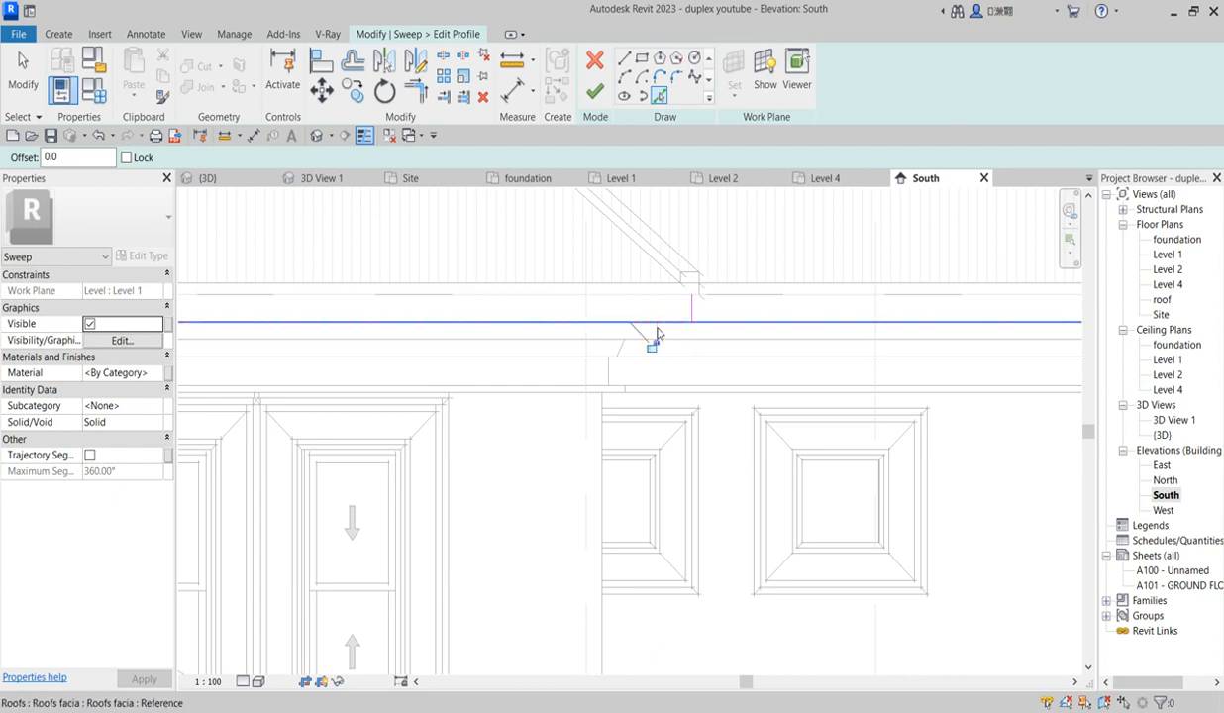
Pick the remaining stepped, slanted, lower and top edges of the main house's eaves moulding as profile lines.
scroll(655, 342, up, 2)
click(622, 349)
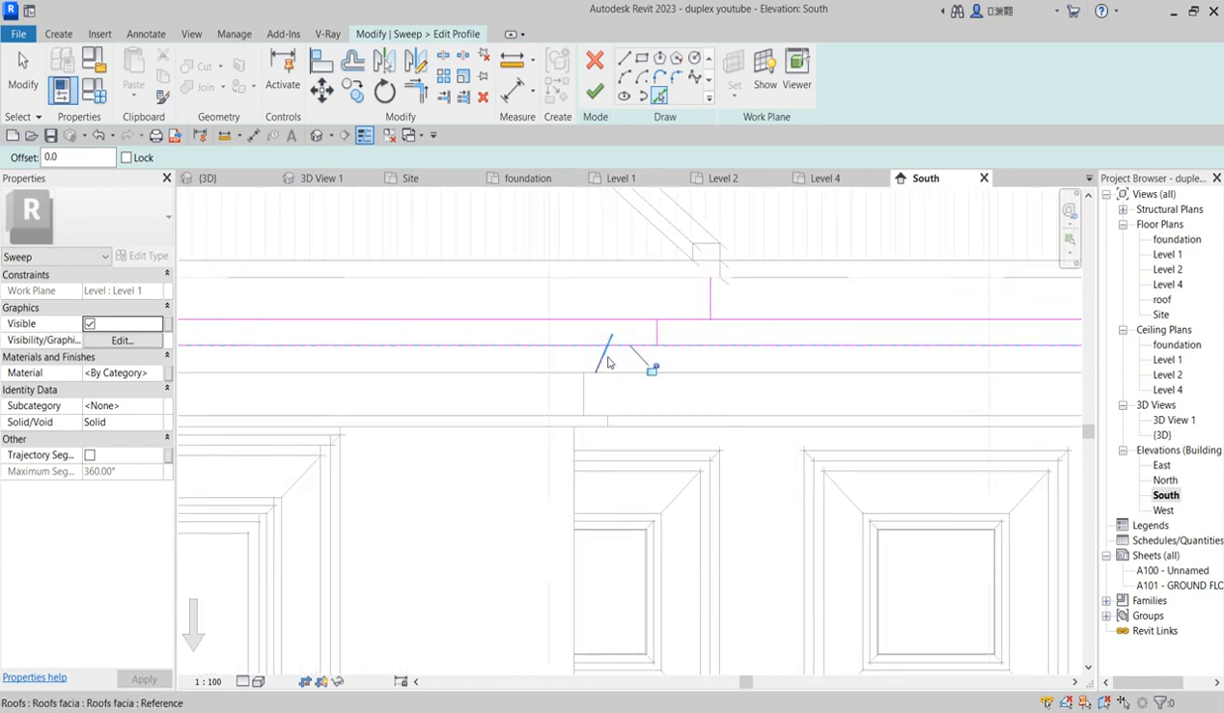
scroll(583, 395, up, 4)
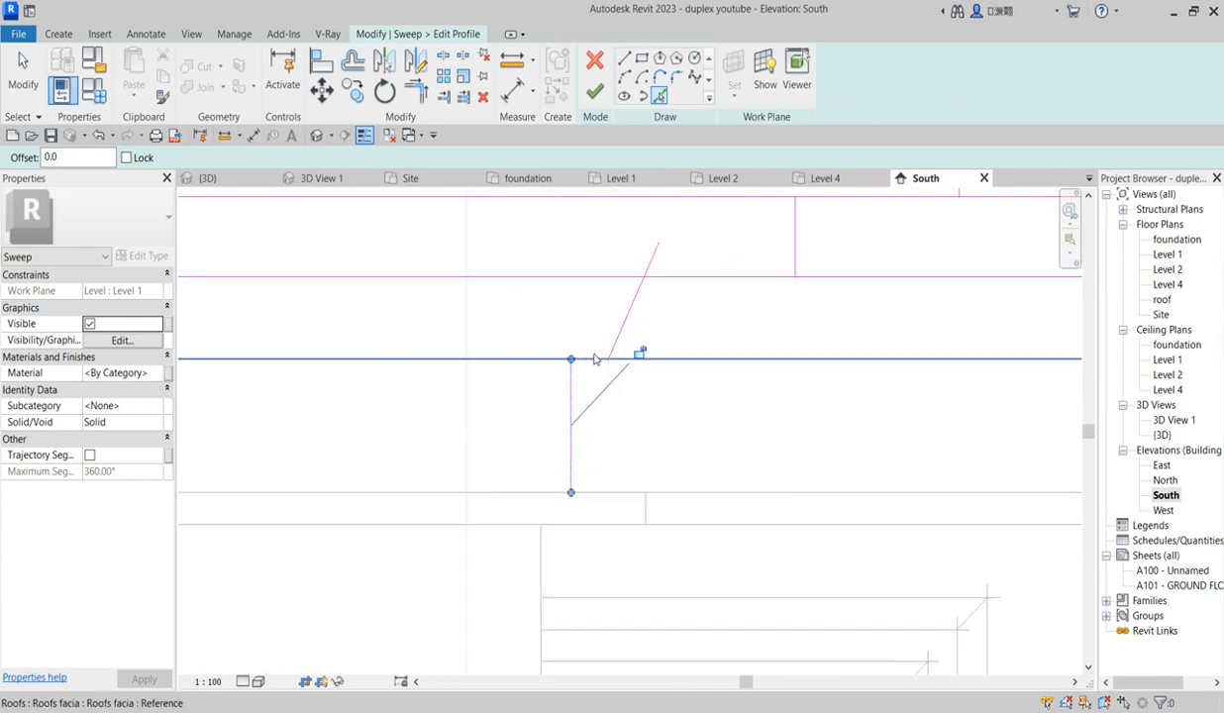
click(555, 485)
scroll(634, 432, down, 5)
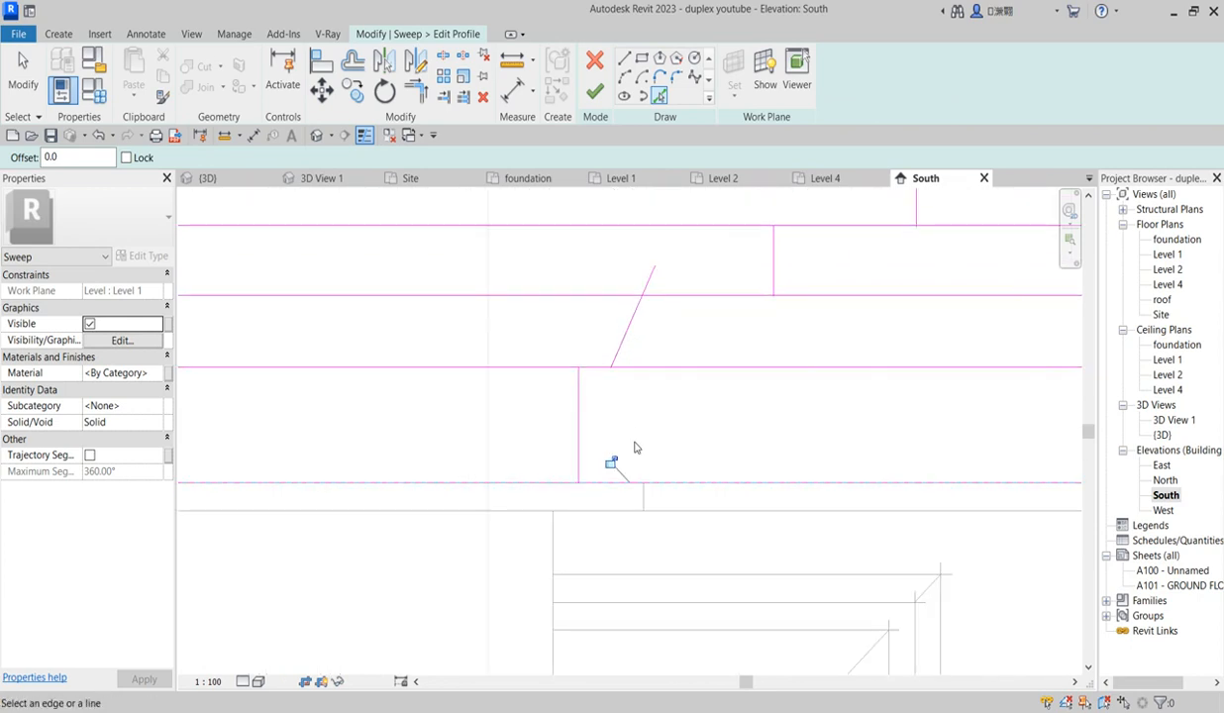
click(757, 297)
Draw the profile's vertical back line, about 569 mm long, from the main house's wall corner up to the top line.
click(623, 59)
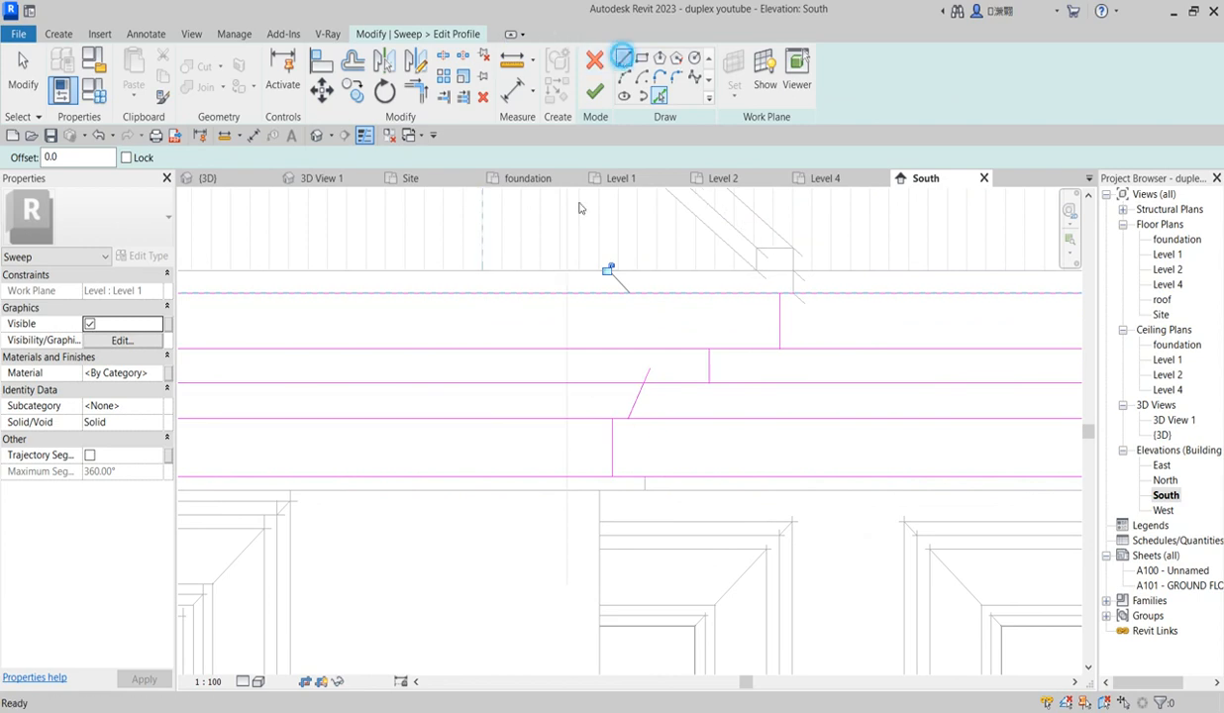
click(598, 488)
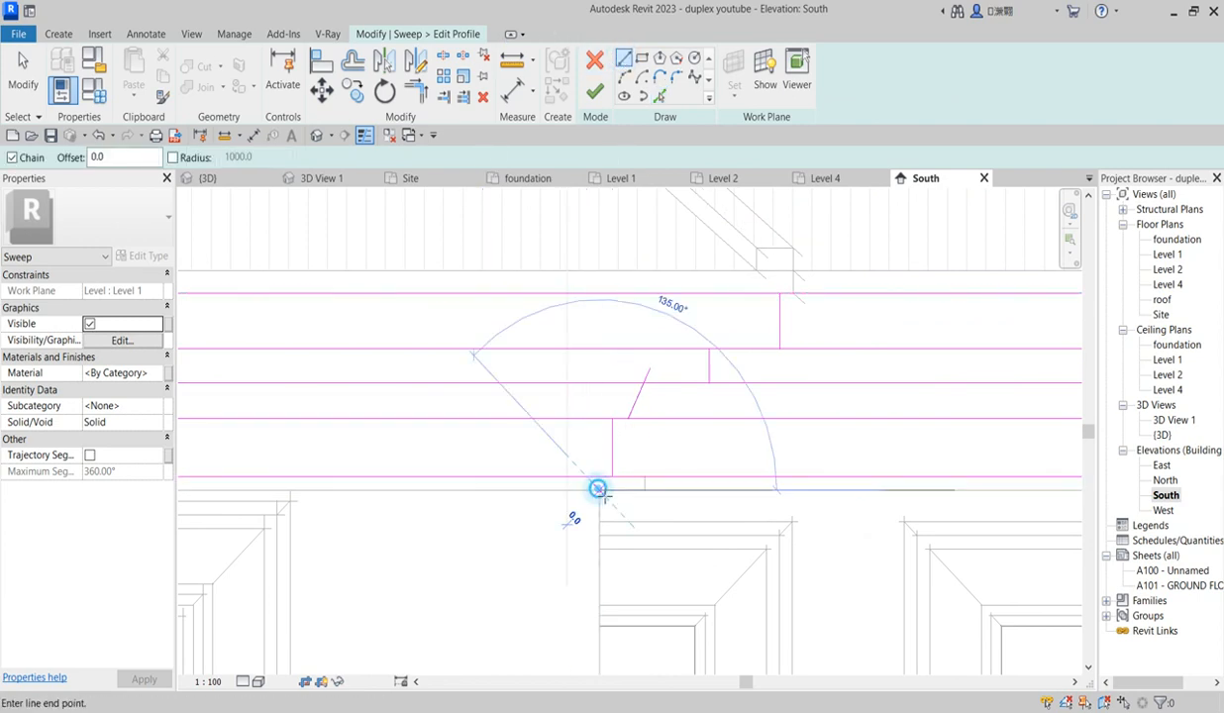
click(597, 289)
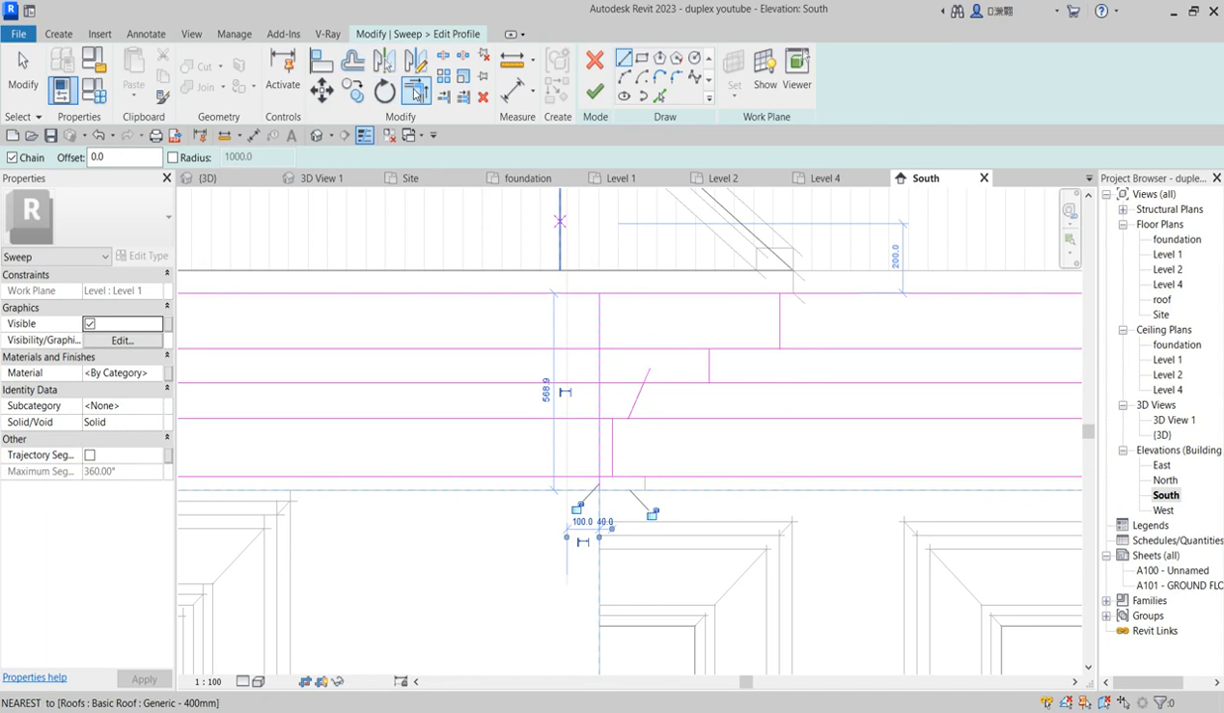
Trim the profile's top line, upper steps and the slanted line's upper end into connected corners.
click(416, 89)
click(758, 347)
click(779, 311)
click(768, 294)
click(708, 365)
click(717, 350)
click(708, 368)
click(699, 384)
click(672, 384)
click(641, 401)
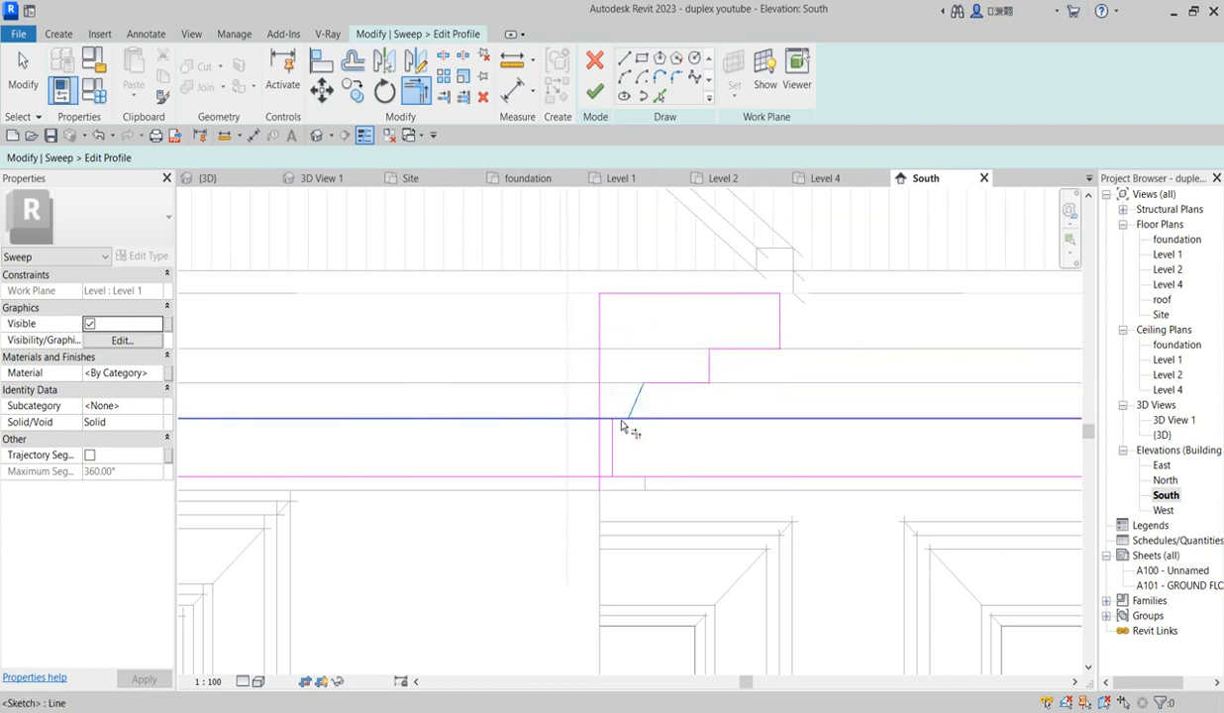
Trim the profile's lower step and bottom line to close the loop against the vertical back line.
click(621, 421)
click(620, 421)
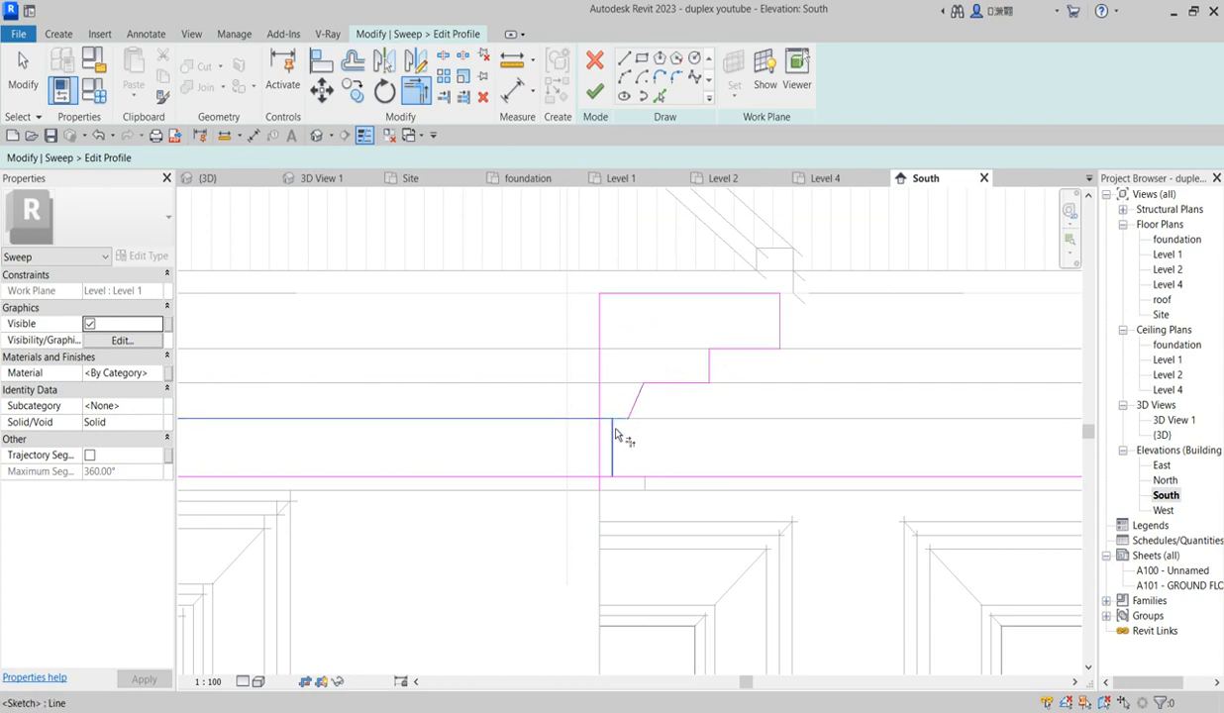
click(614, 430)
click(607, 481)
click(606, 472)
scroll(624, 468, down, 4)
right_click(707, 254)
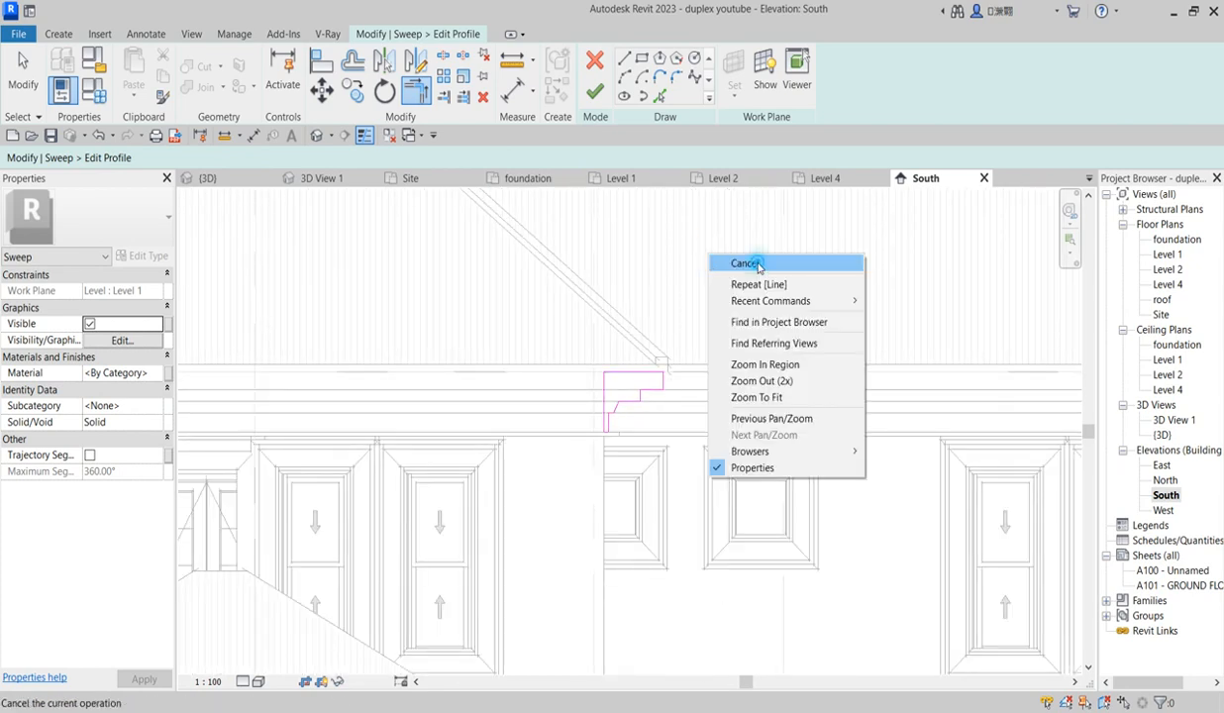
click(754, 264)
right_click(664, 263)
click(706, 273)
Move the whole moulding profile by its inner top corner from the main house's eaves to beneath the gatehouse roof.
scroll(547, 265, down, 2)
scroll(547, 279, down, 2)
drag(530, 267, 654, 429)
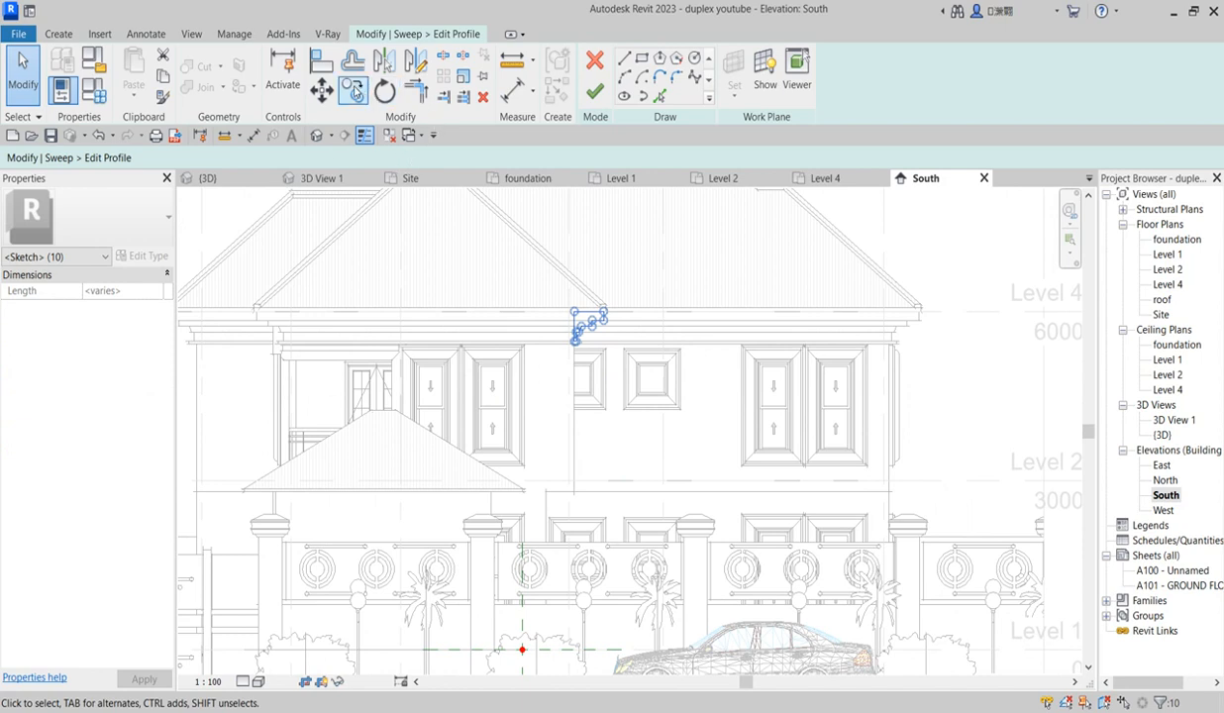
click(319, 91)
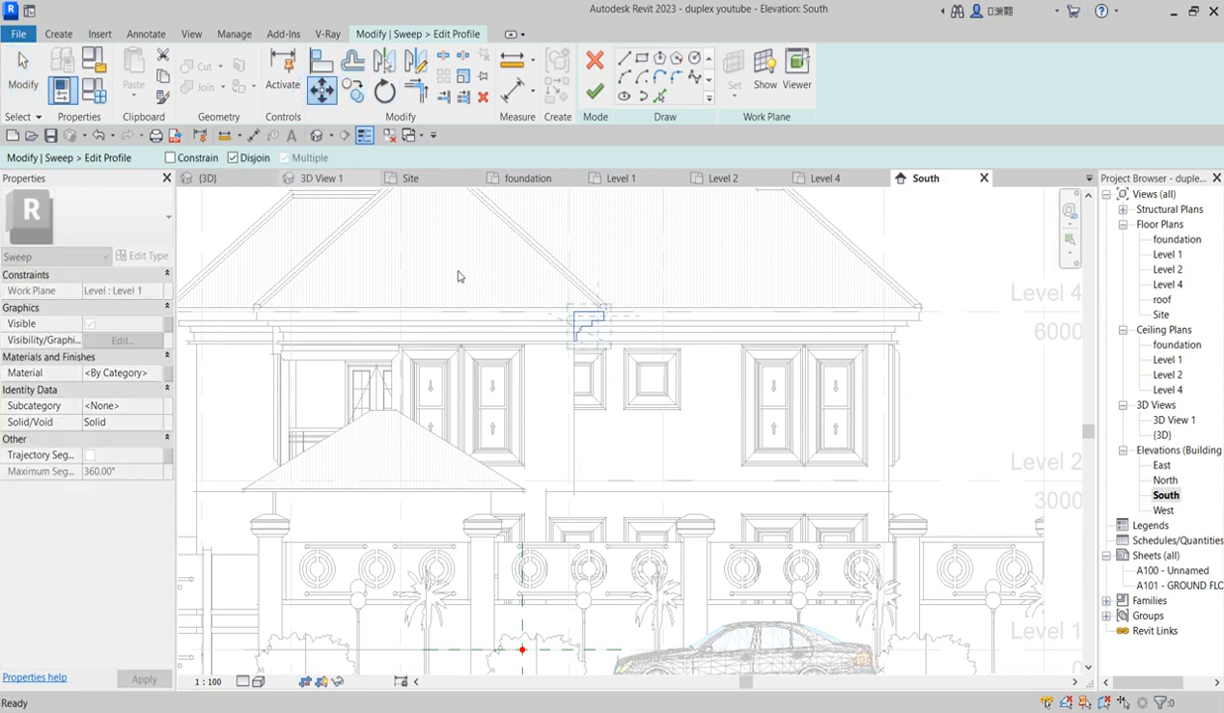
click(574, 313)
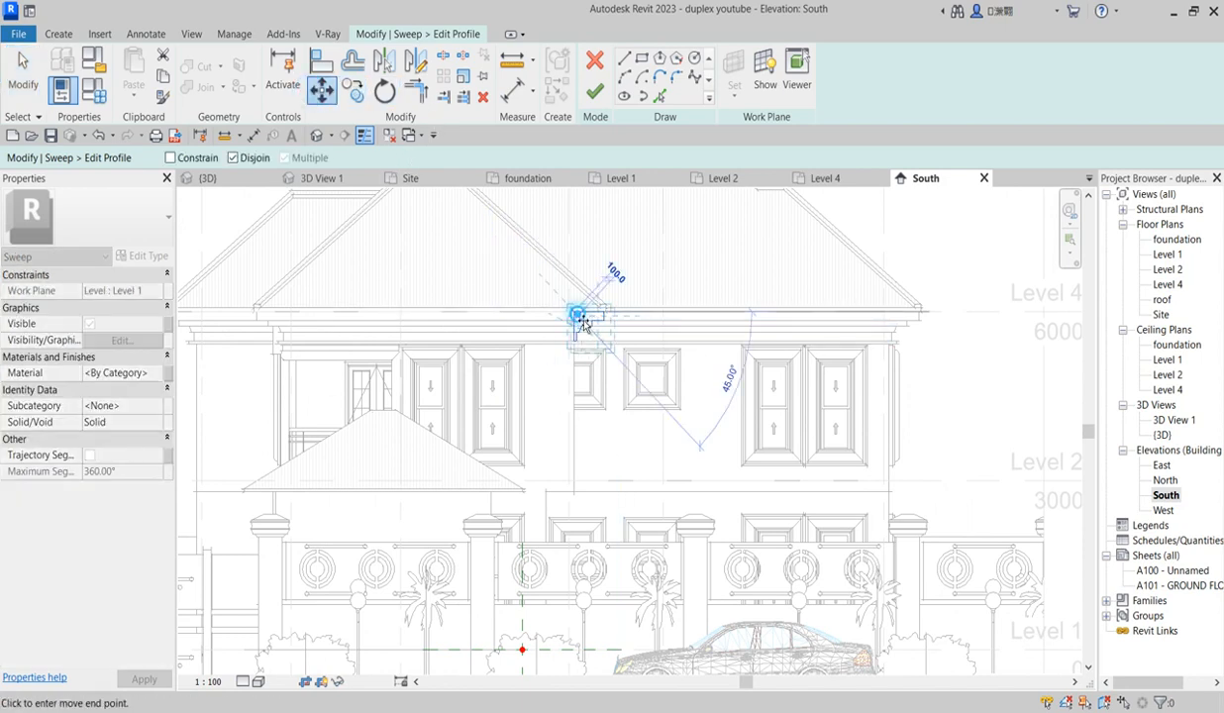
scroll(499, 504, up, 4)
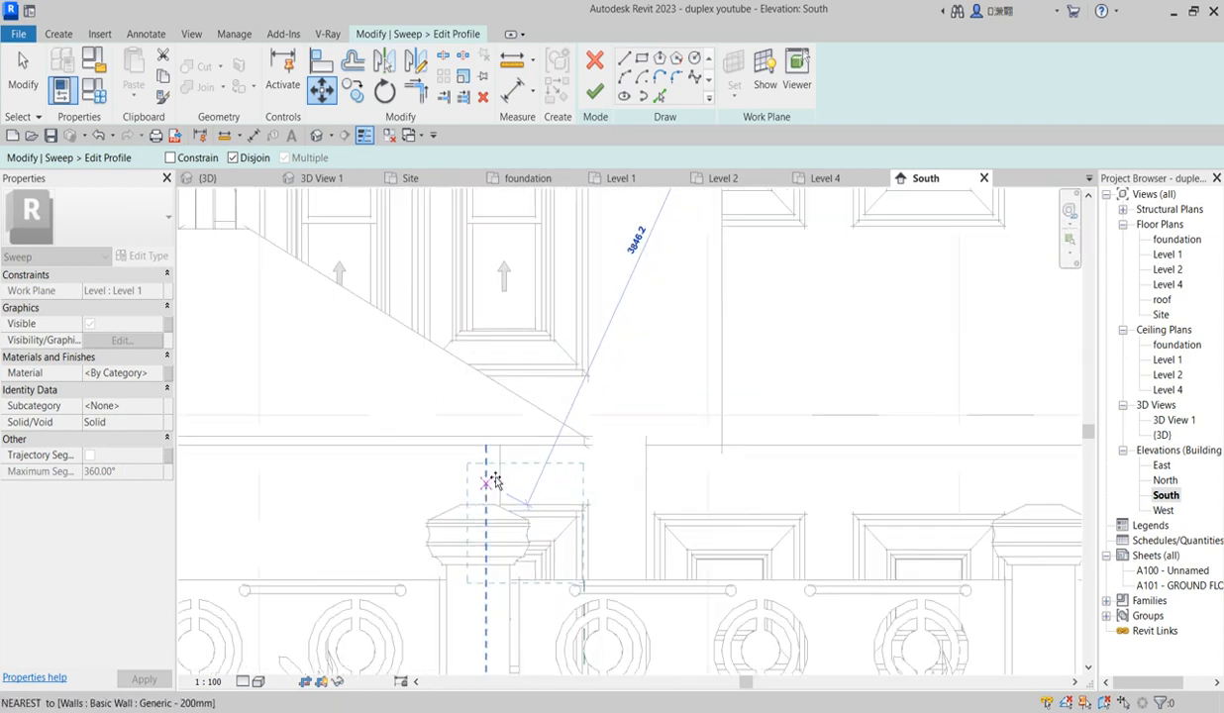
click(494, 451)
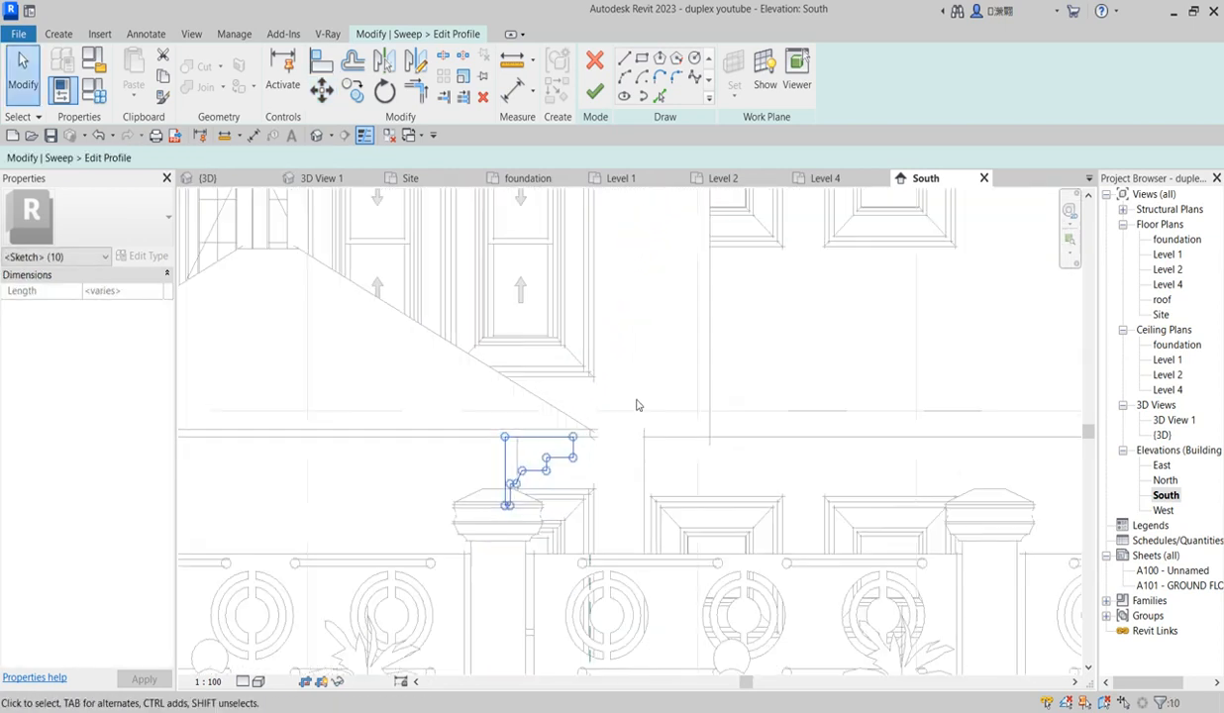
scroll(674, 404, down, 3)
click(692, 382)
Move the whole profile sideways by its inner top corner so it aligns with the gatehouse wall's outer face.
scroll(653, 391, down, 5)
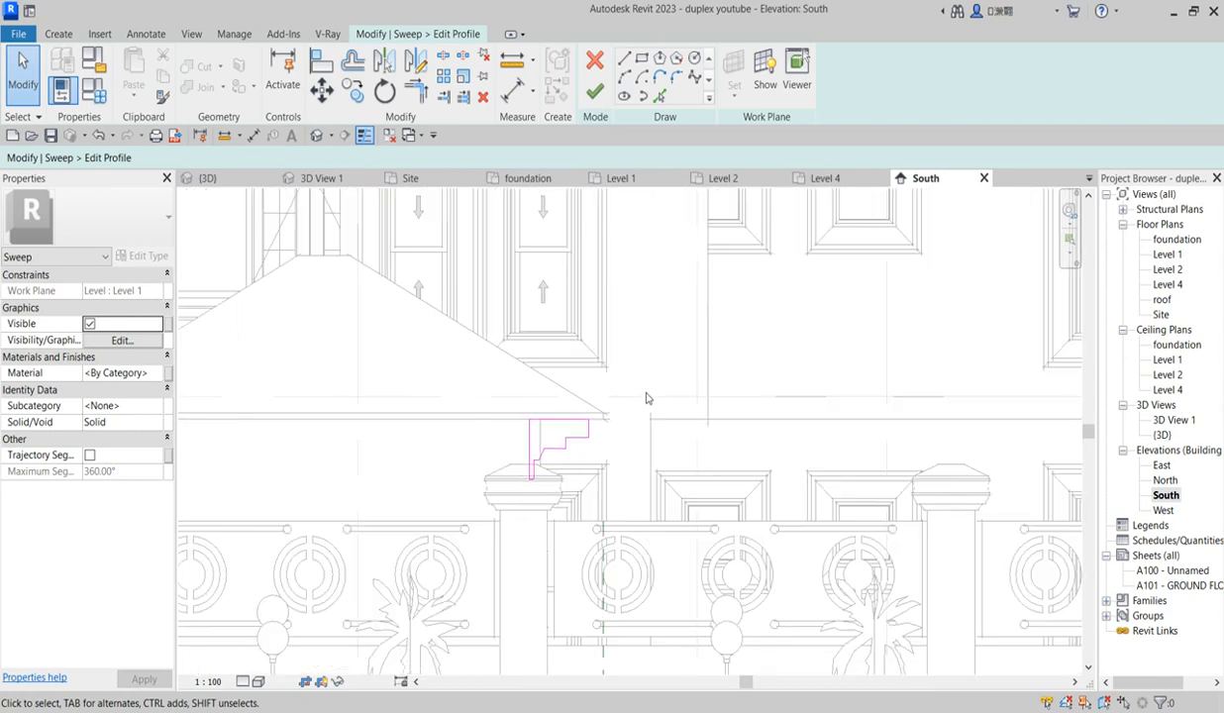
scroll(693, 293, up, 5)
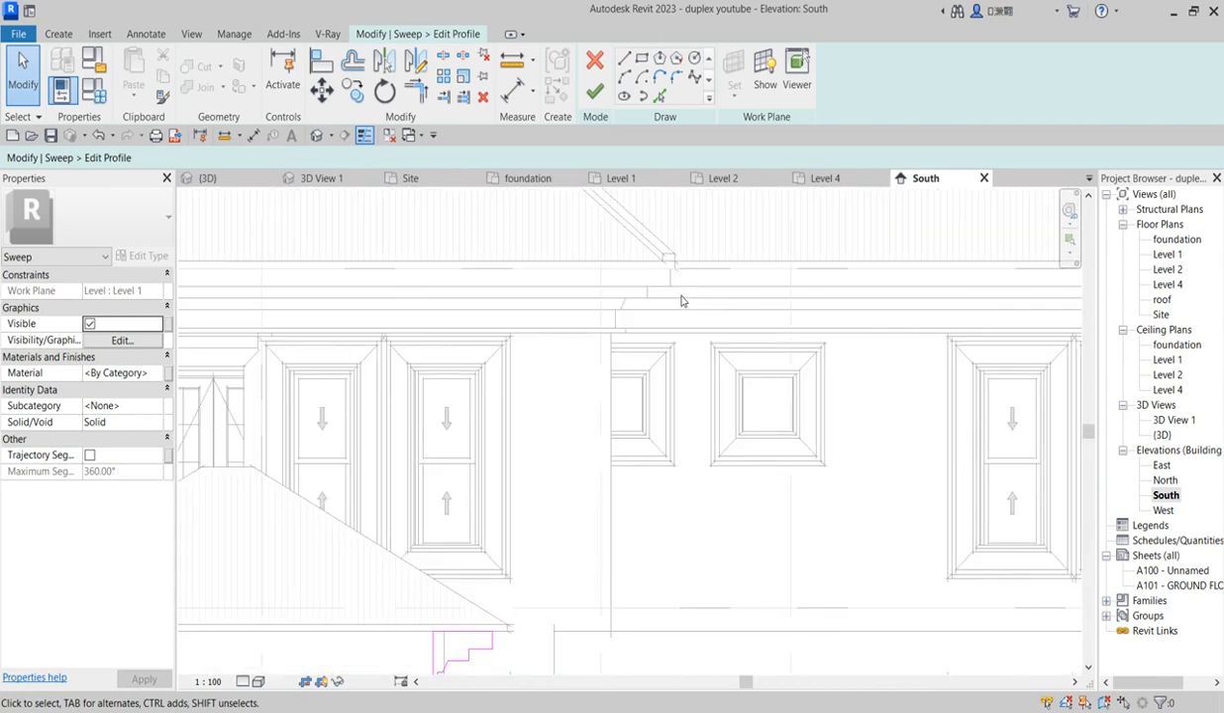
scroll(640, 472, down, 3)
scroll(553, 535, up, 1)
scroll(559, 504, up, 3)
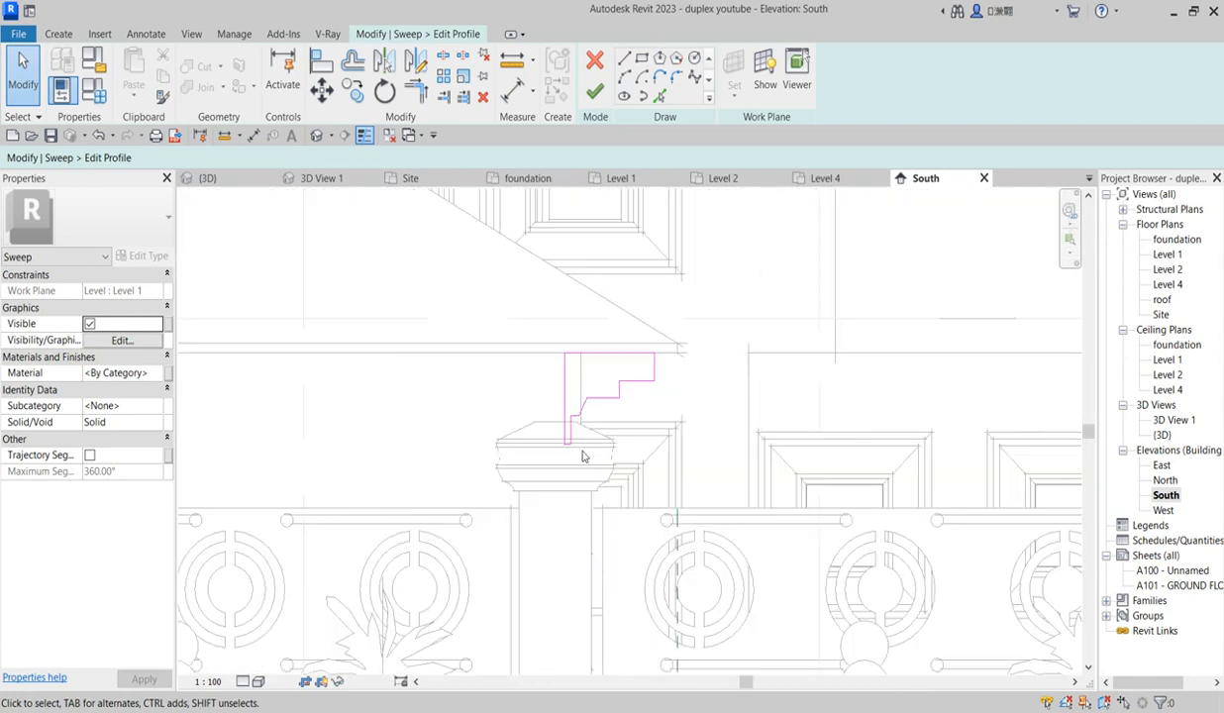
click(607, 394)
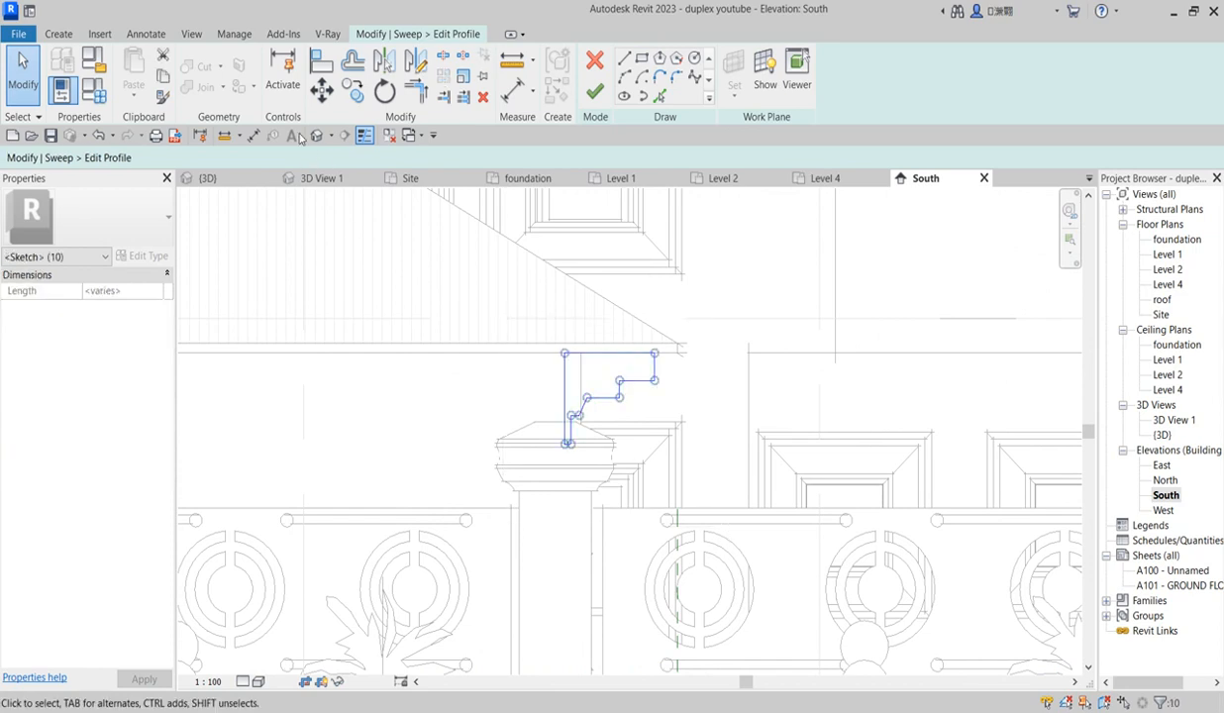
click(323, 94)
scroll(594, 386, up, 2)
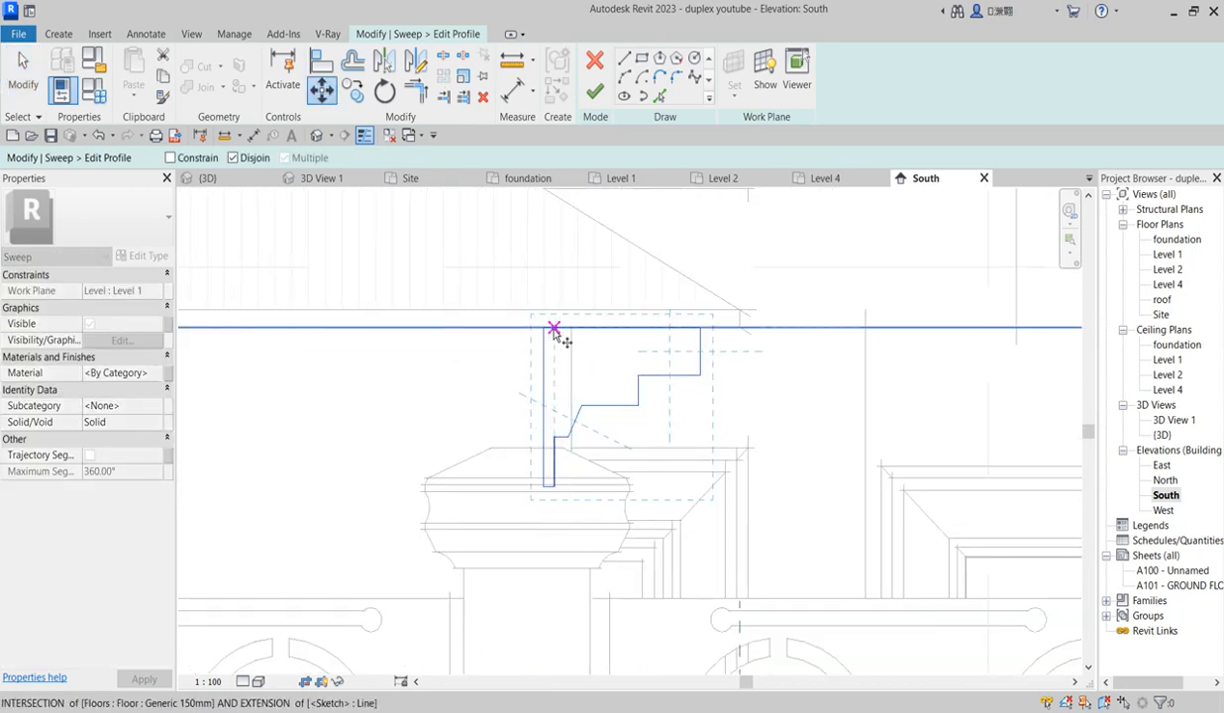
click(542, 327)
click(570, 328)
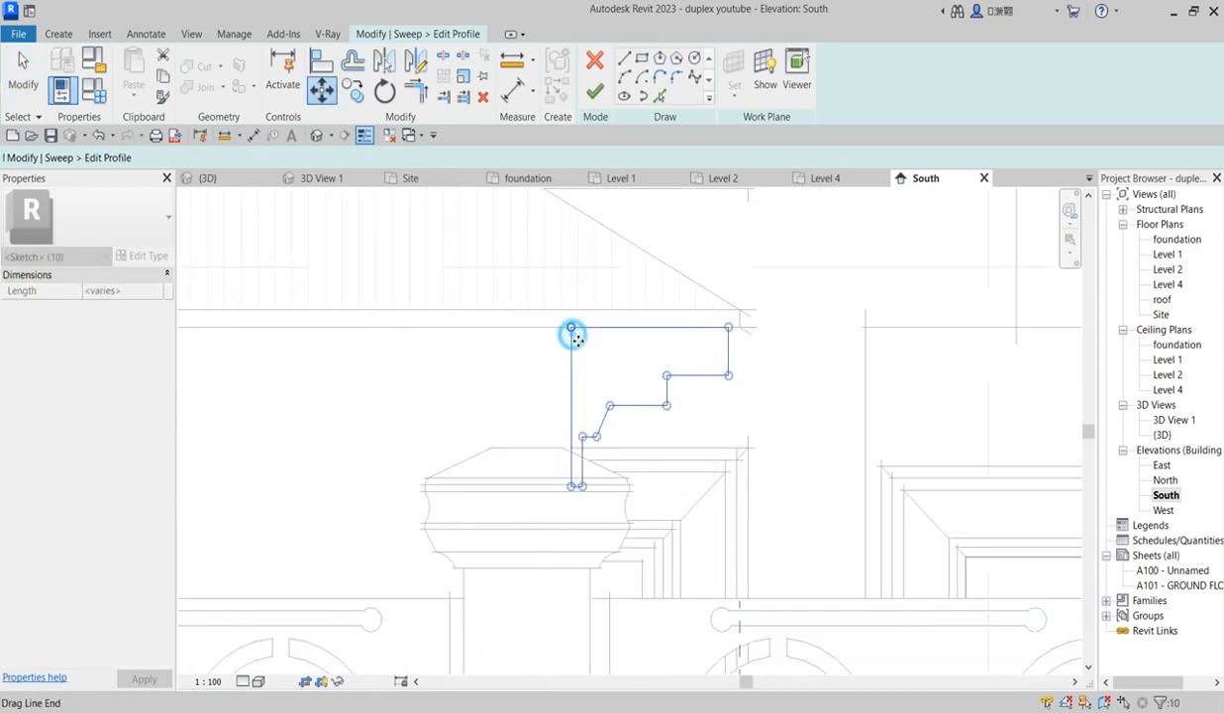
scroll(637, 342, down, 2)
Shift the profile's vertical back line into the gatehouse wall, 240 mm from the lower front edge.
click(623, 363)
click(600, 358)
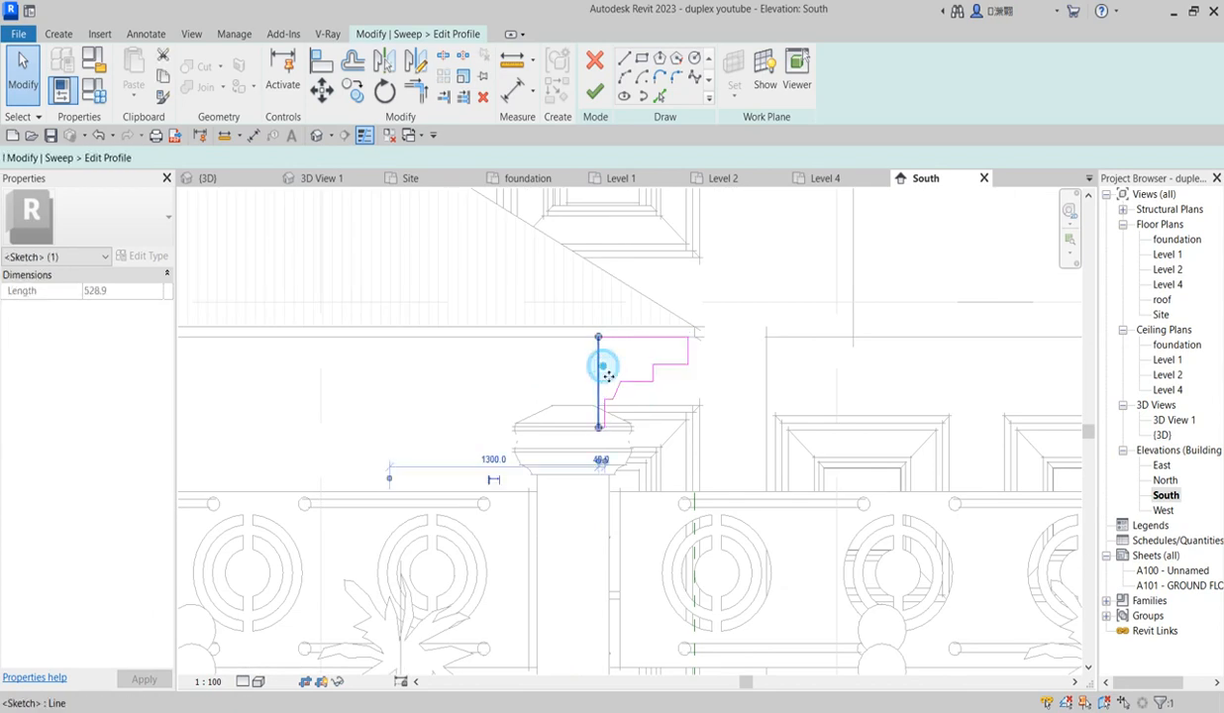
drag(588, 382, 565, 385)
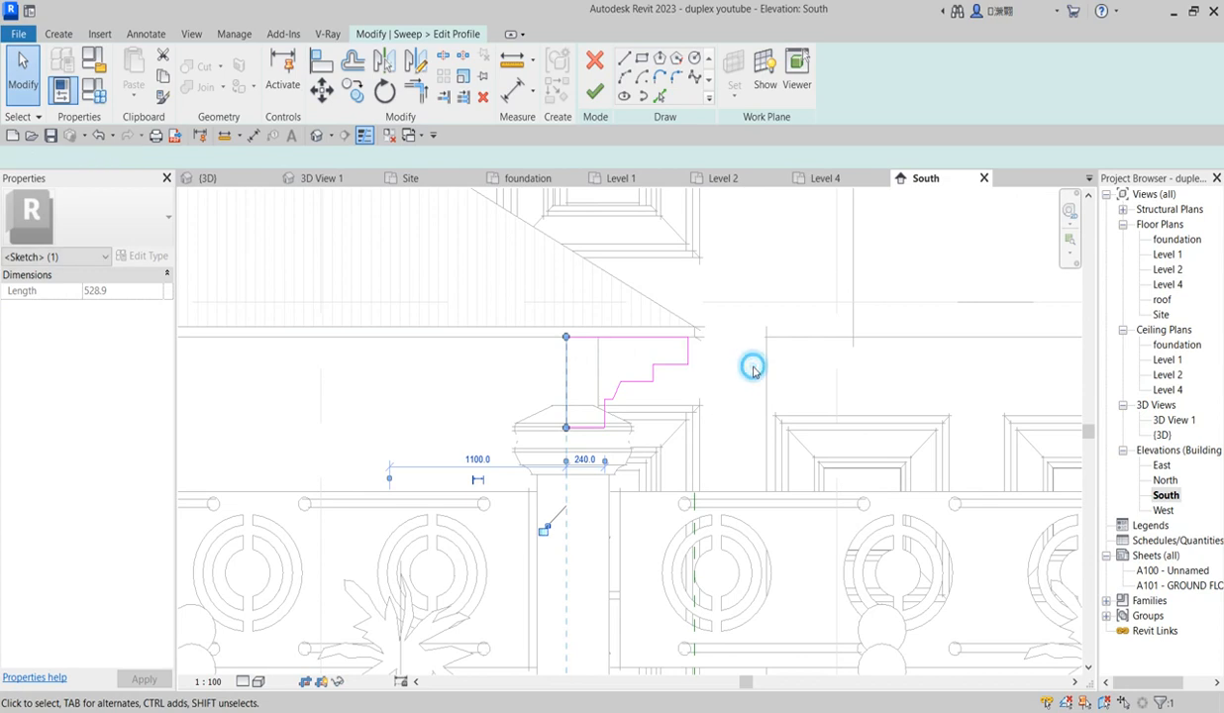
Finish the moulding profile and the sweep around the gatehouse eaves, and complete the in-place model.
click(752, 369)
scroll(708, 386, down, 3)
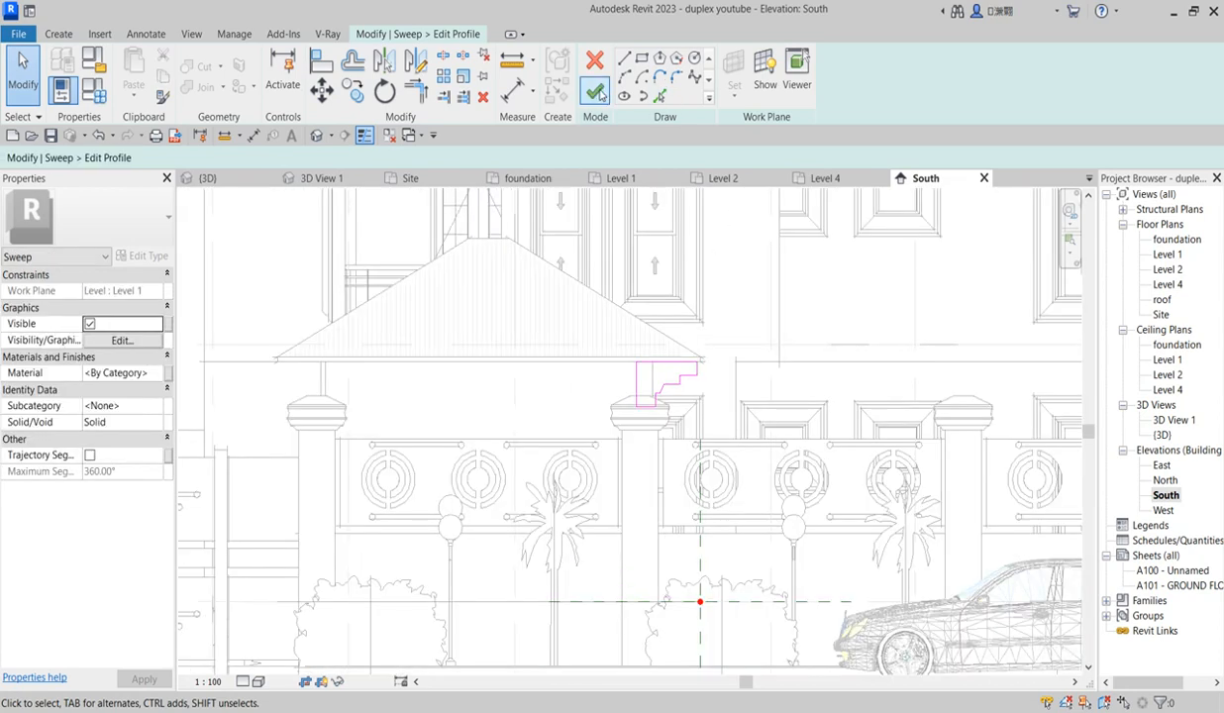
click(595, 91)
click(595, 91)
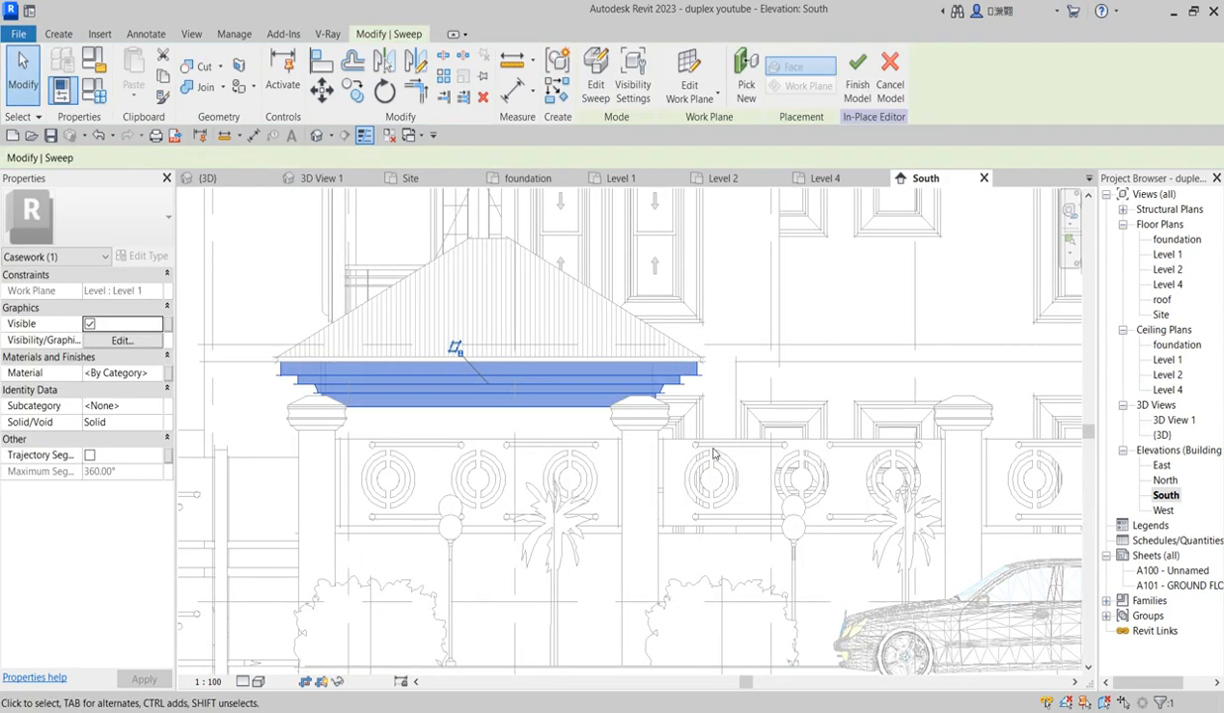
scroll(698, 377, up, 5)
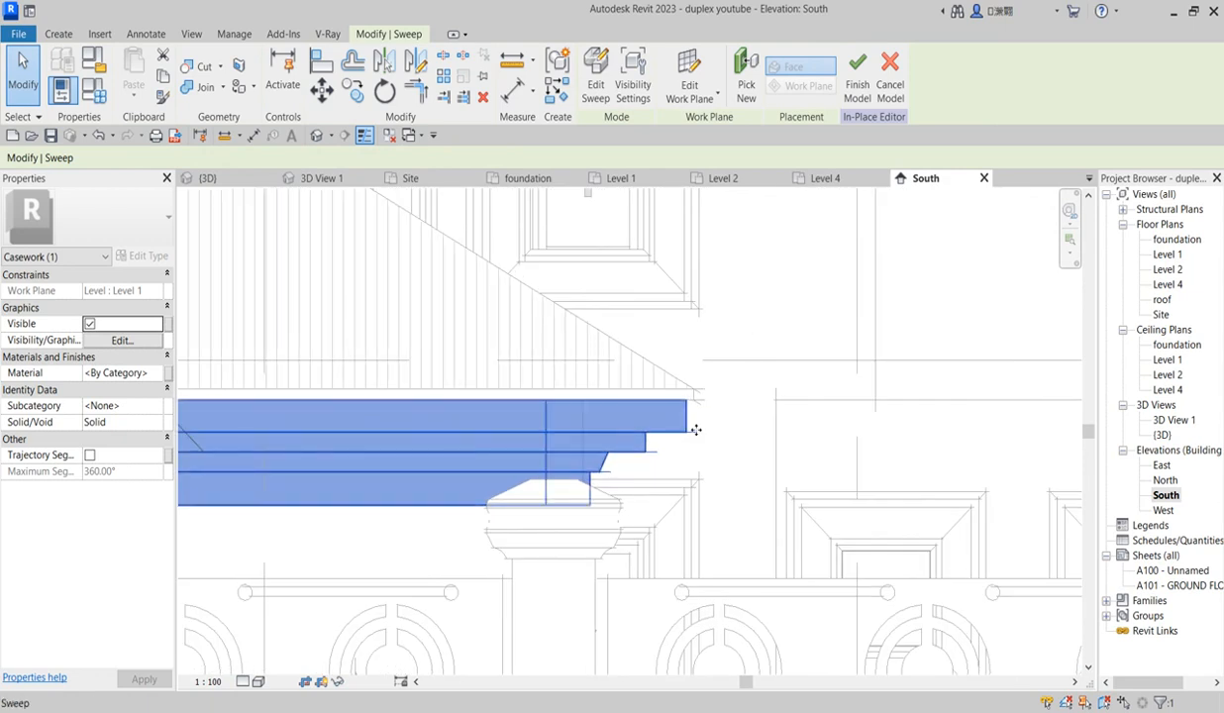
click(857, 88)
click(691, 398)
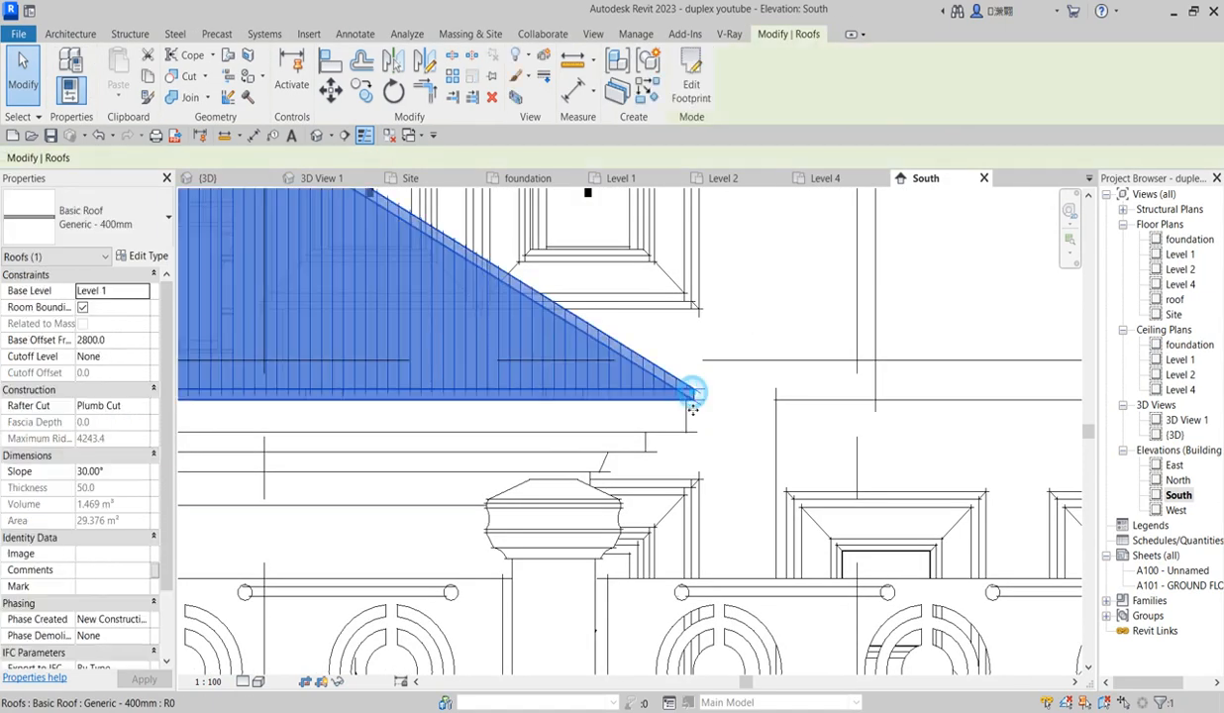
click(362, 91)
scroll(697, 401, up, 2)
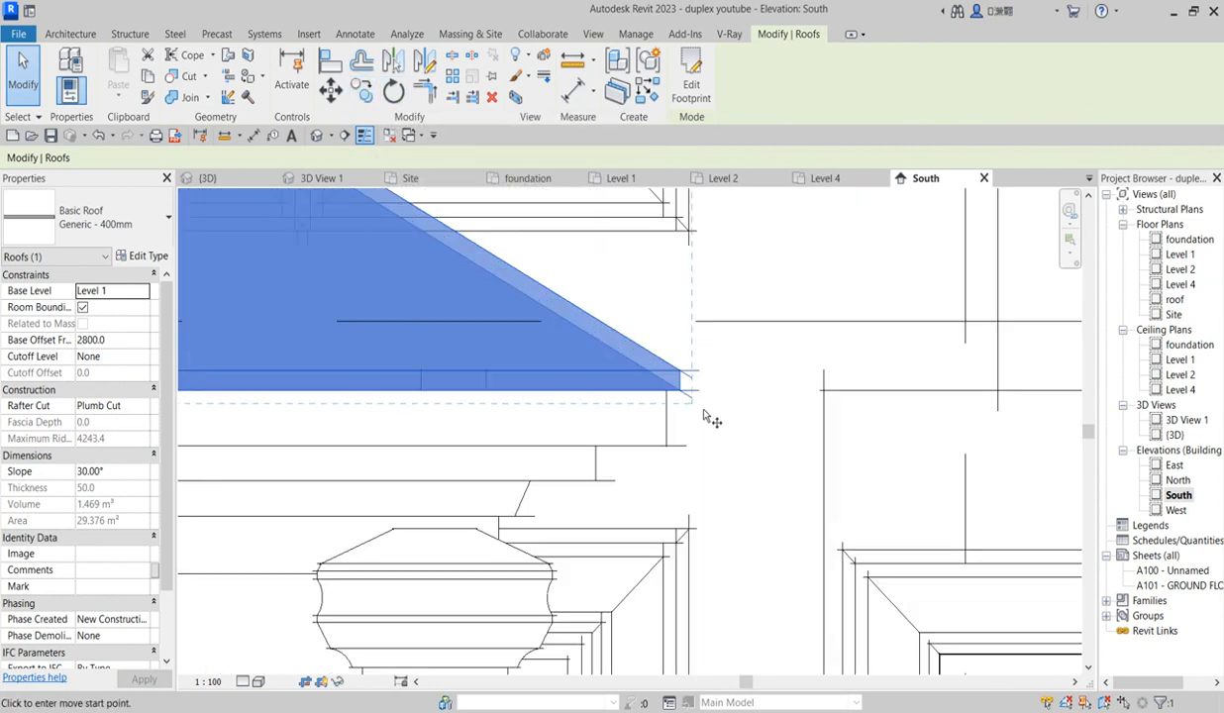
click(681, 393)
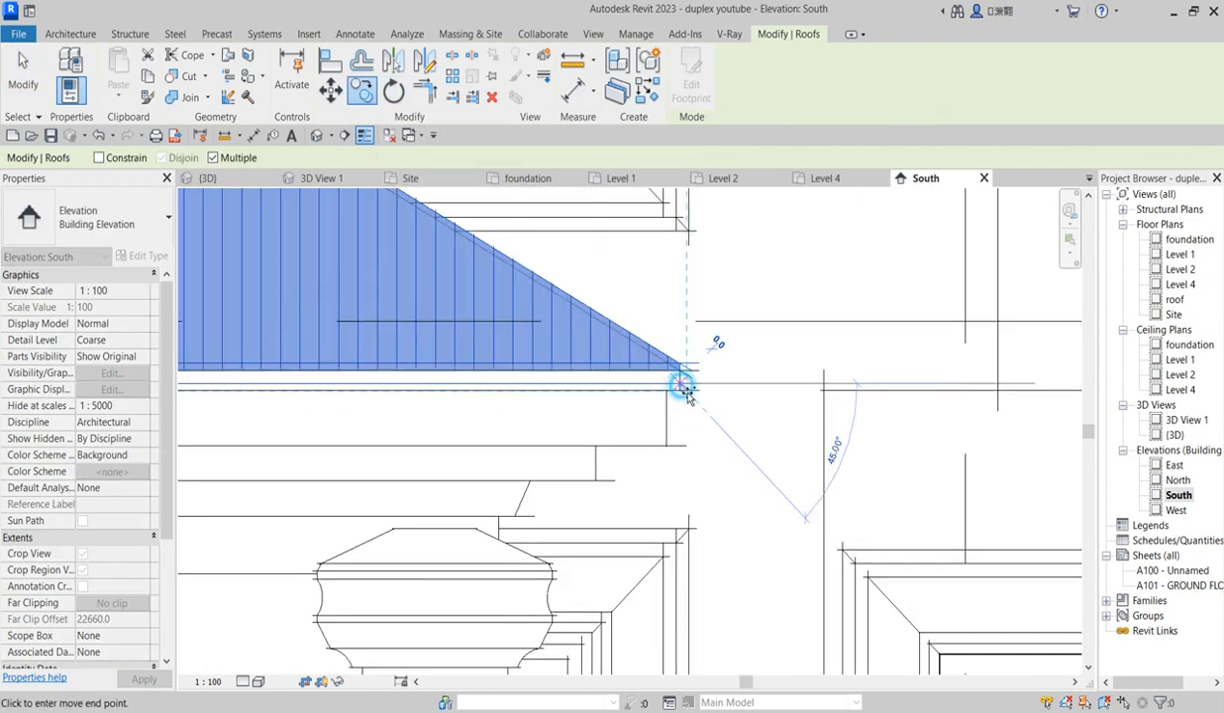
key(Escape)
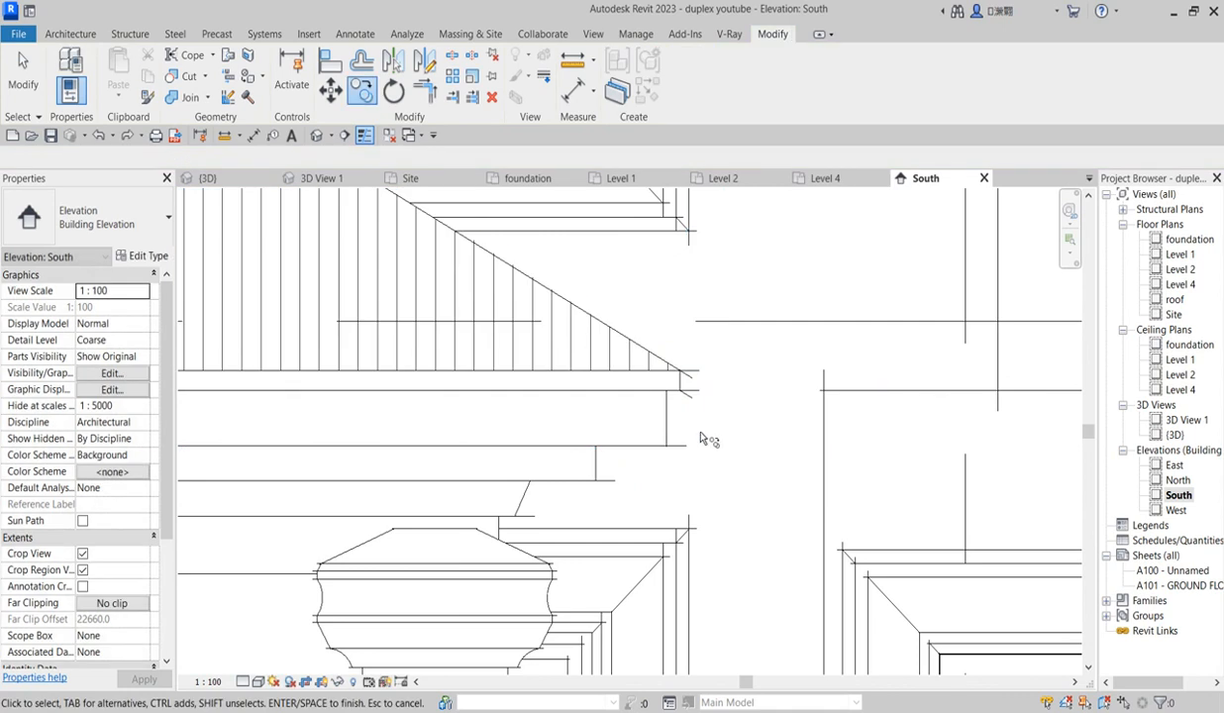
Copy the gatehouse roof straight up from its lower eaves corner so the copy rests on the original's eaves edge.
click(678, 393)
click(362, 91)
scroll(683, 384, up, 1)
click(682, 389)
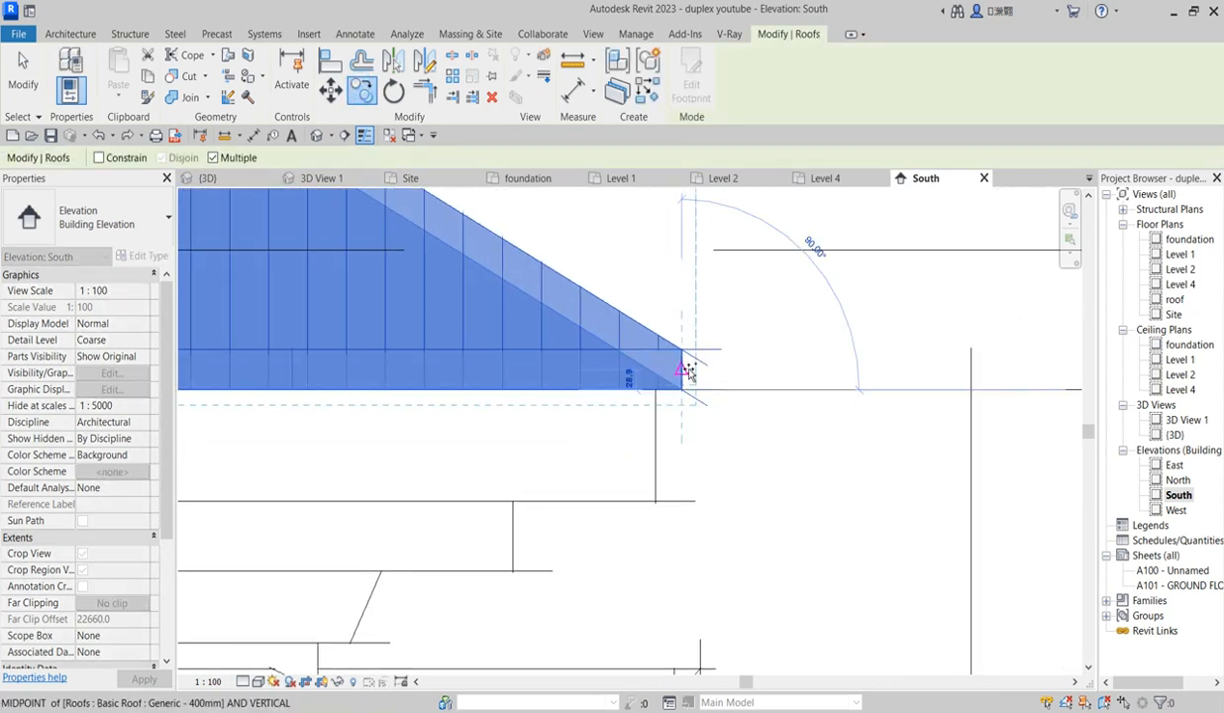
scroll(690, 379, down, 3)
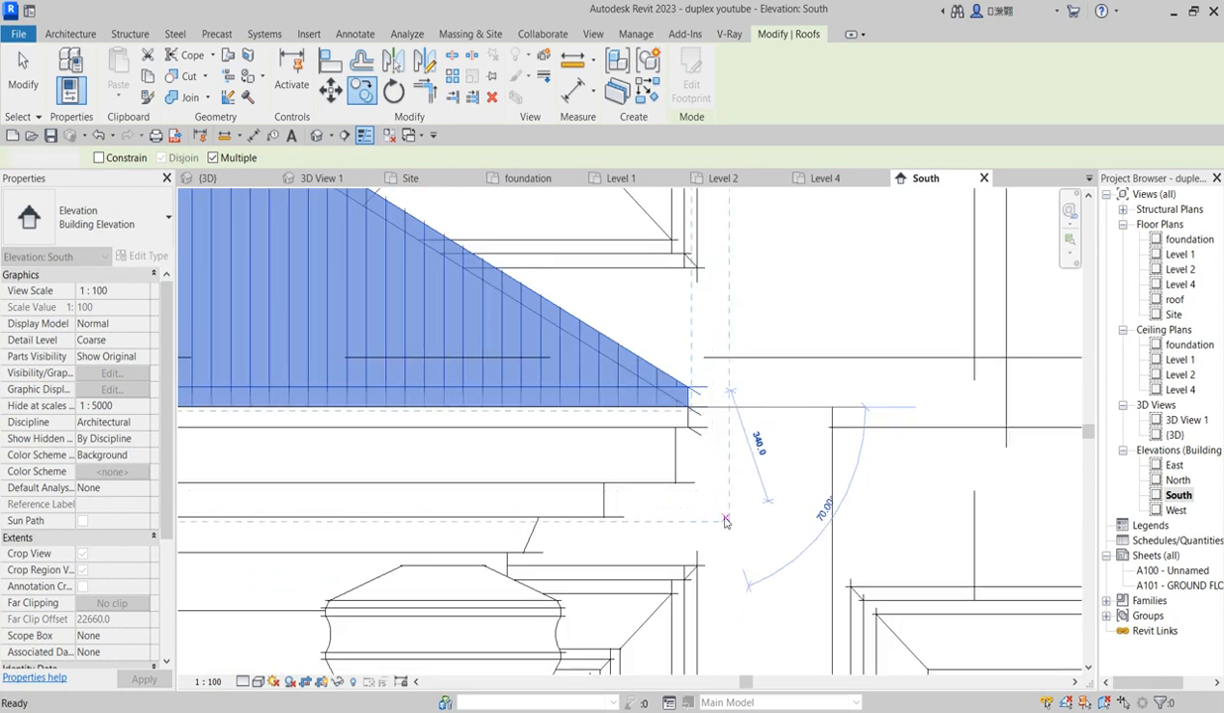
key(Escape)
In the Site plan, start a vertical opening on the raised roof copy and offset boundary lines 80 mm to both sides of the north-east hip.
double_click(1174, 314)
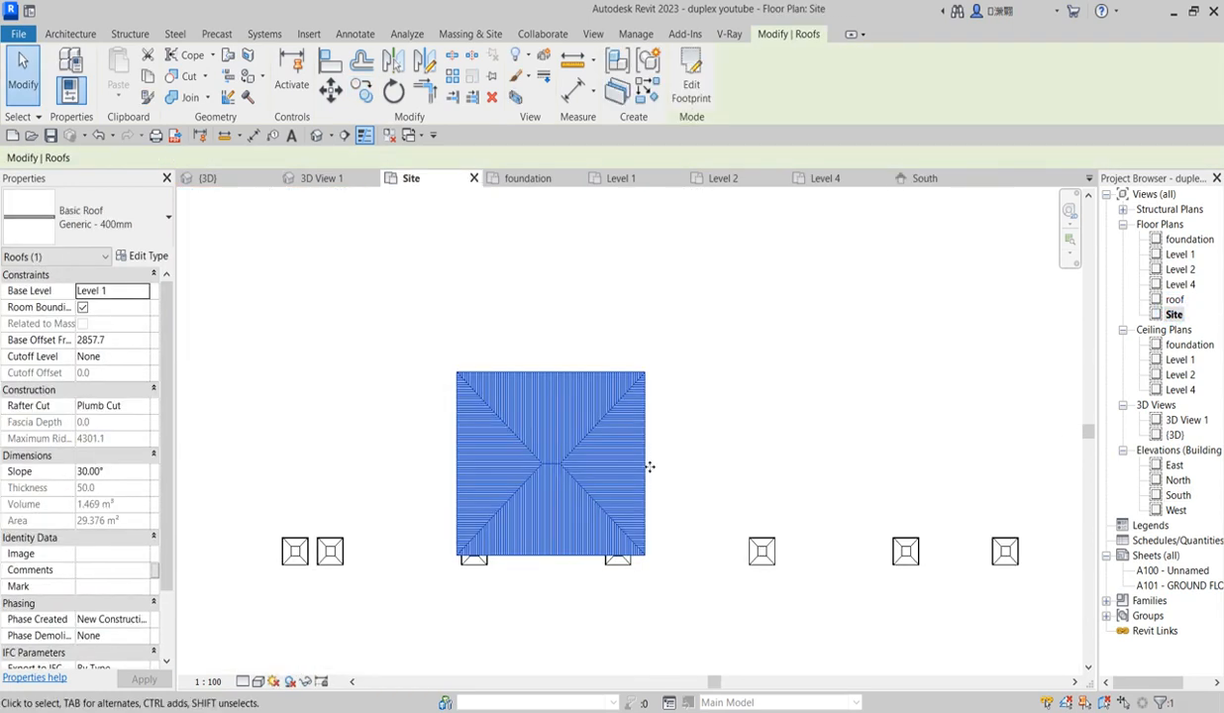
click(320, 351)
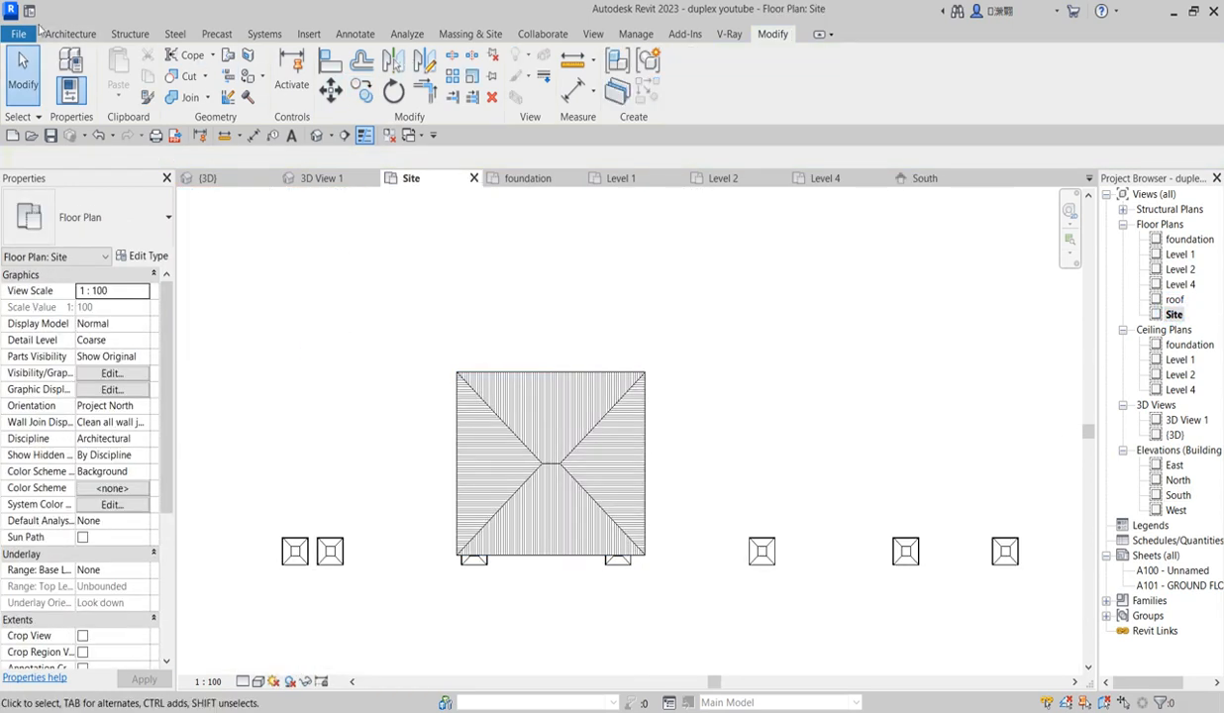
click(67, 34)
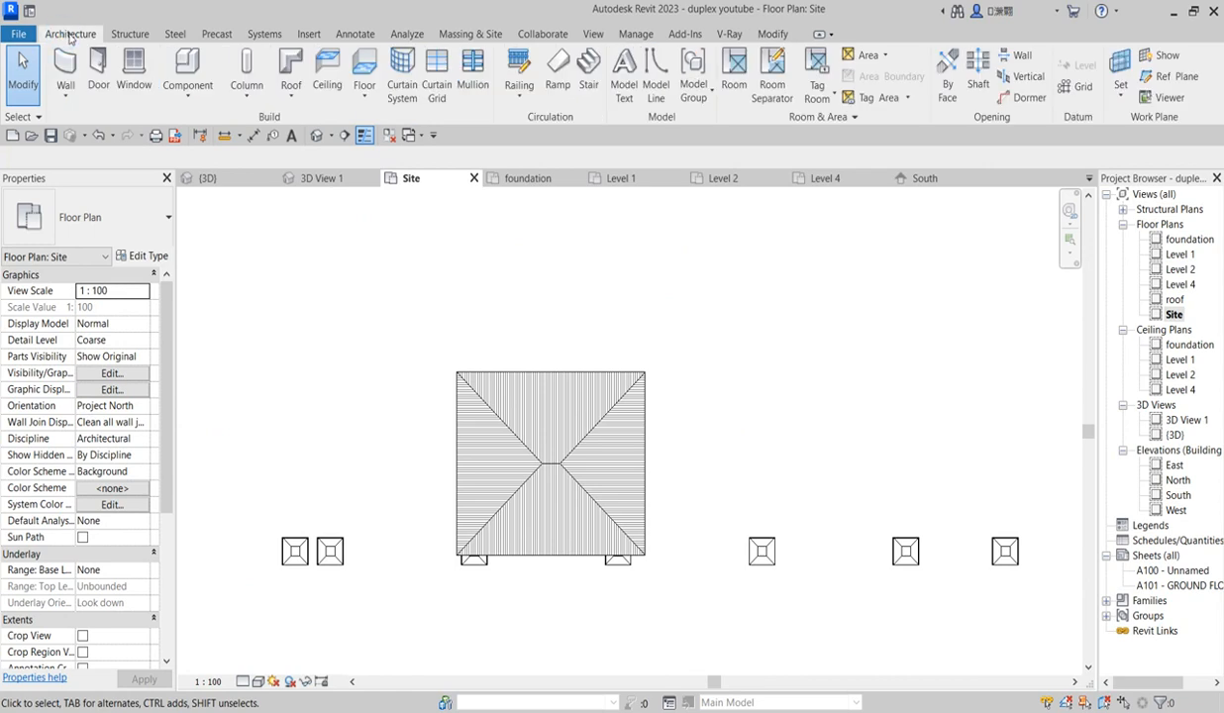
click(1030, 77)
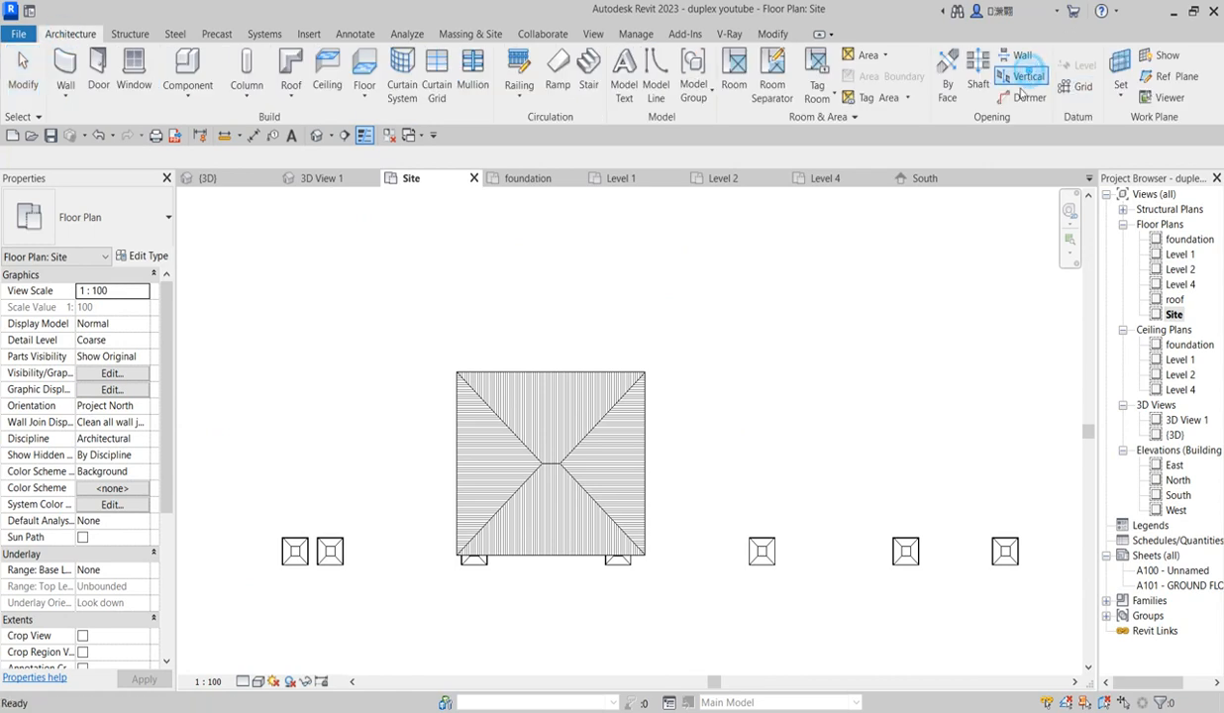
scroll(572, 458, up, 3)
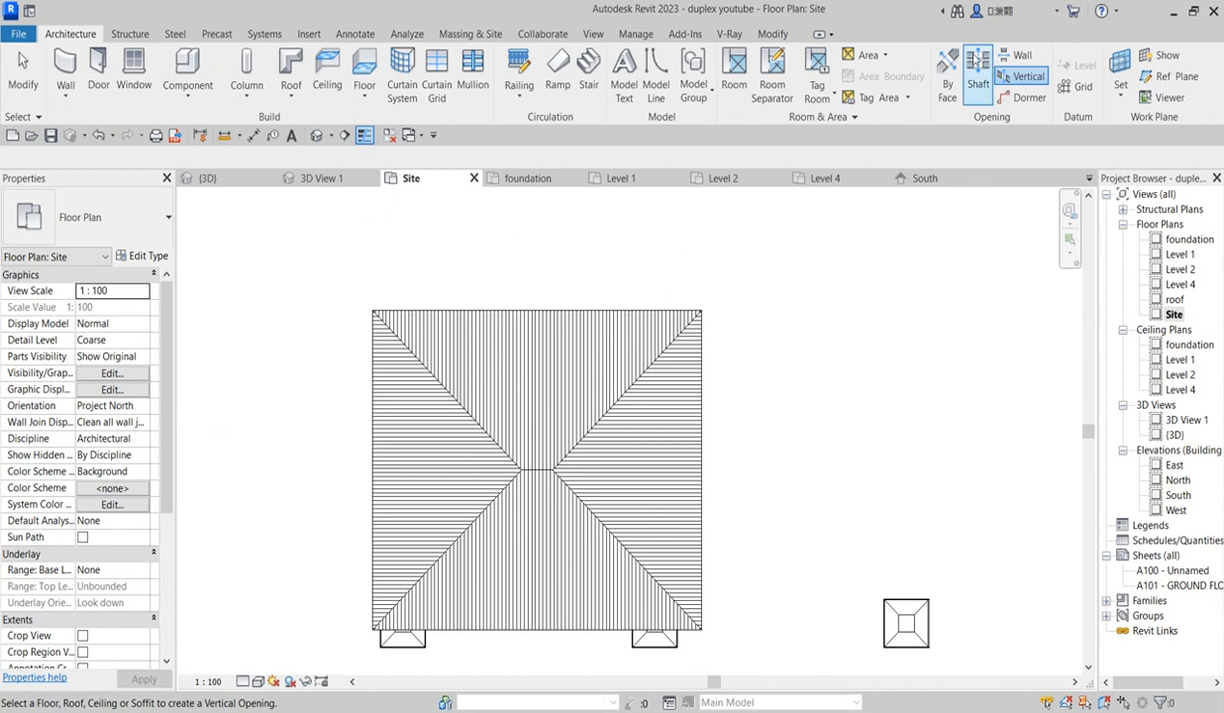
click(615, 421)
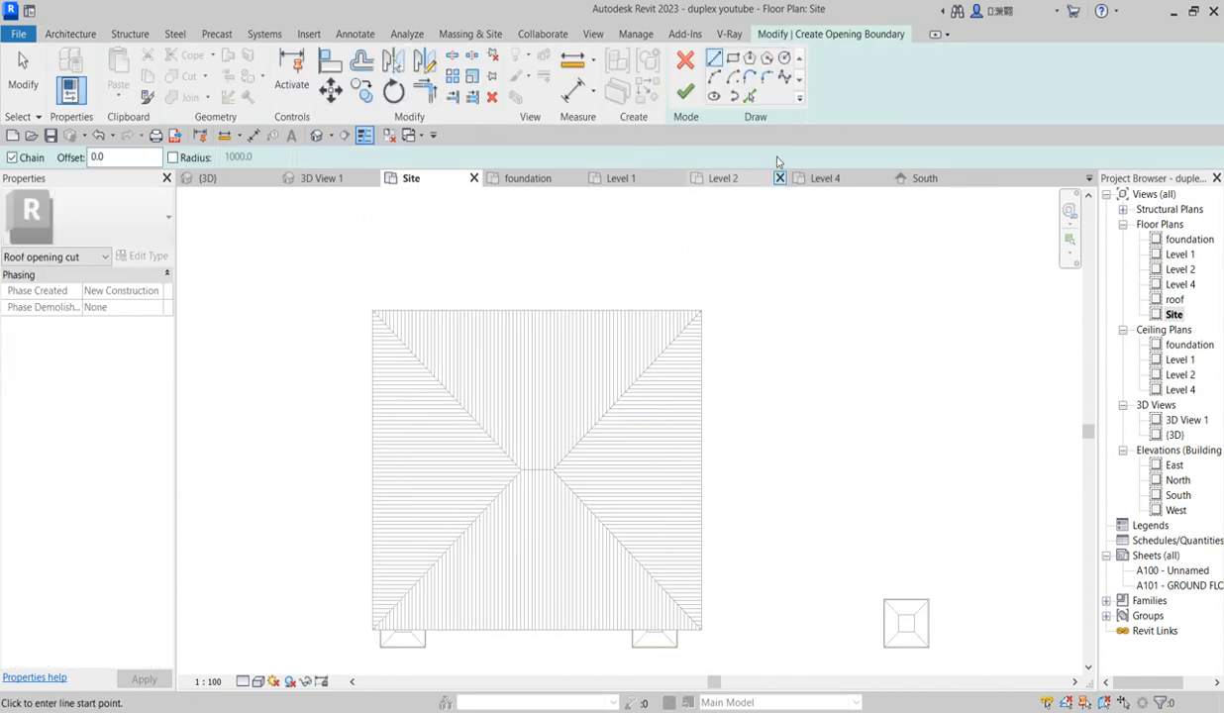
click(750, 96)
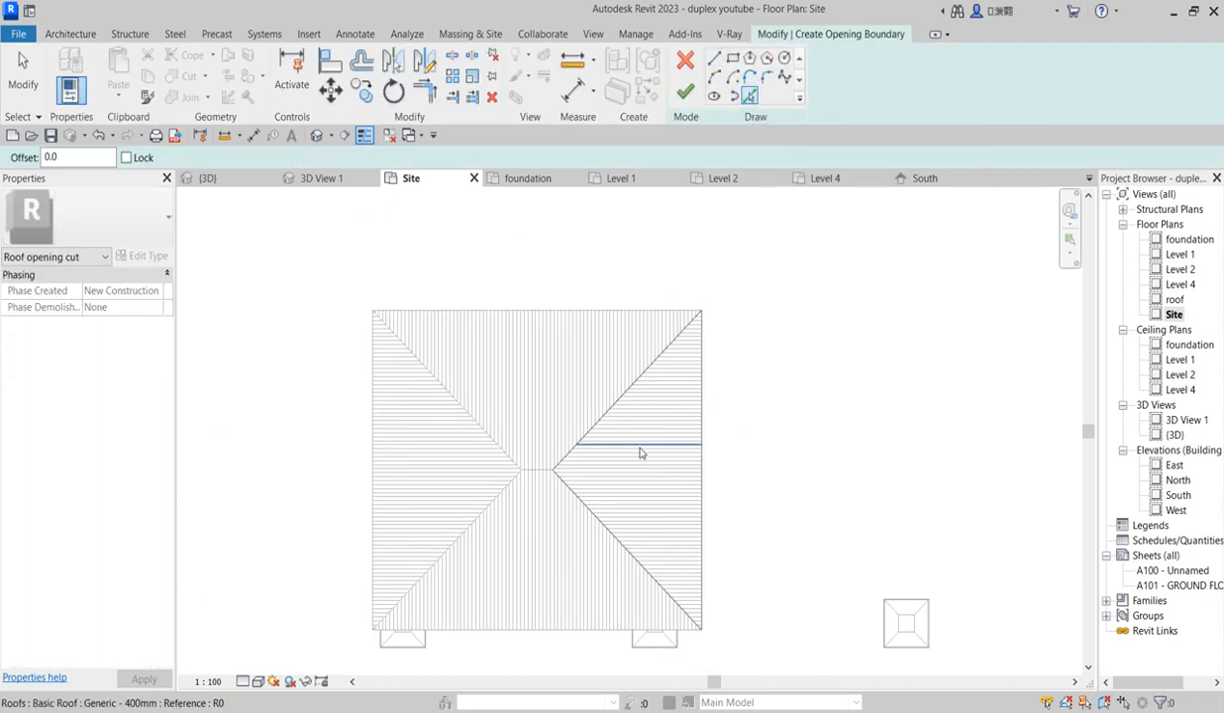
scroll(606, 408, up, 4)
scroll(614, 413, up, 4)
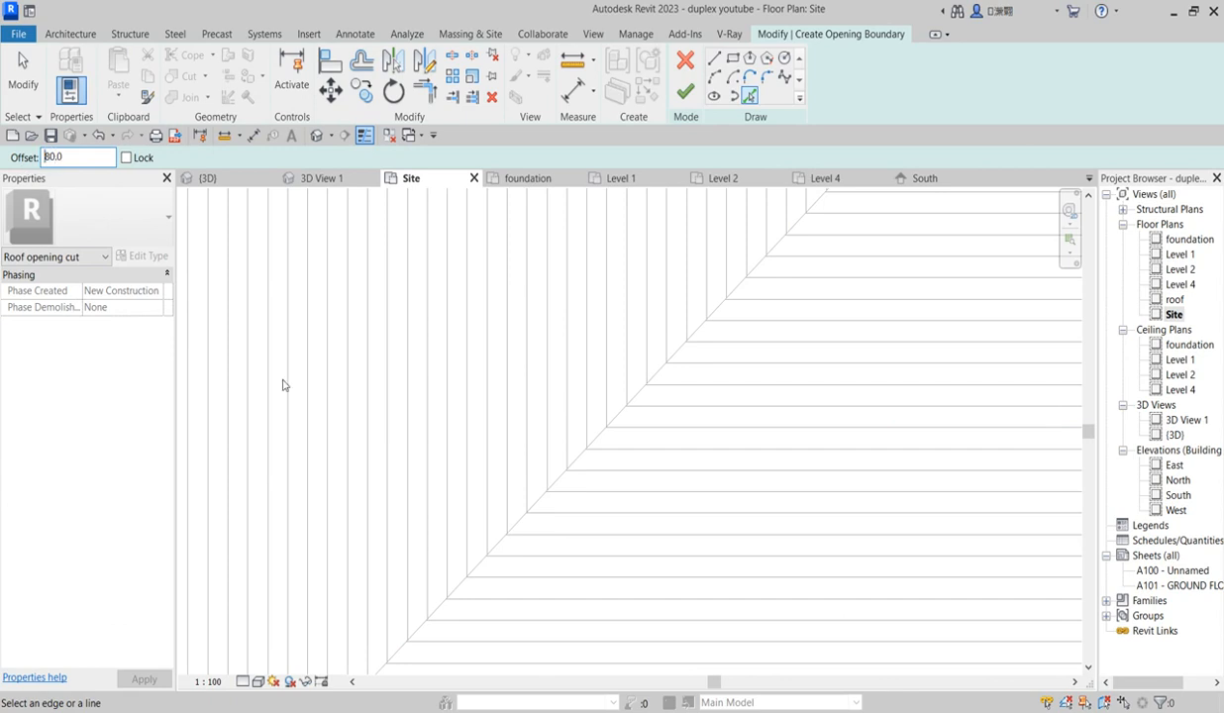
scroll(594, 423, up, 1)
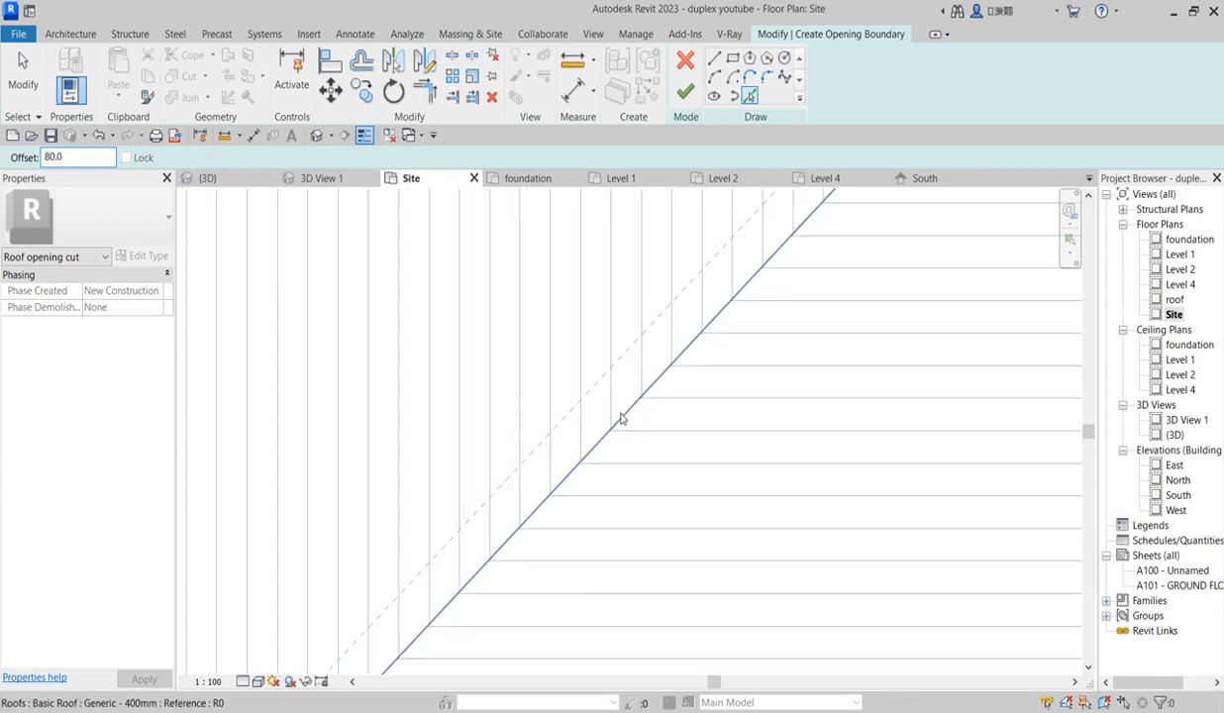
click(620, 417)
scroll(629, 413, down, 3)
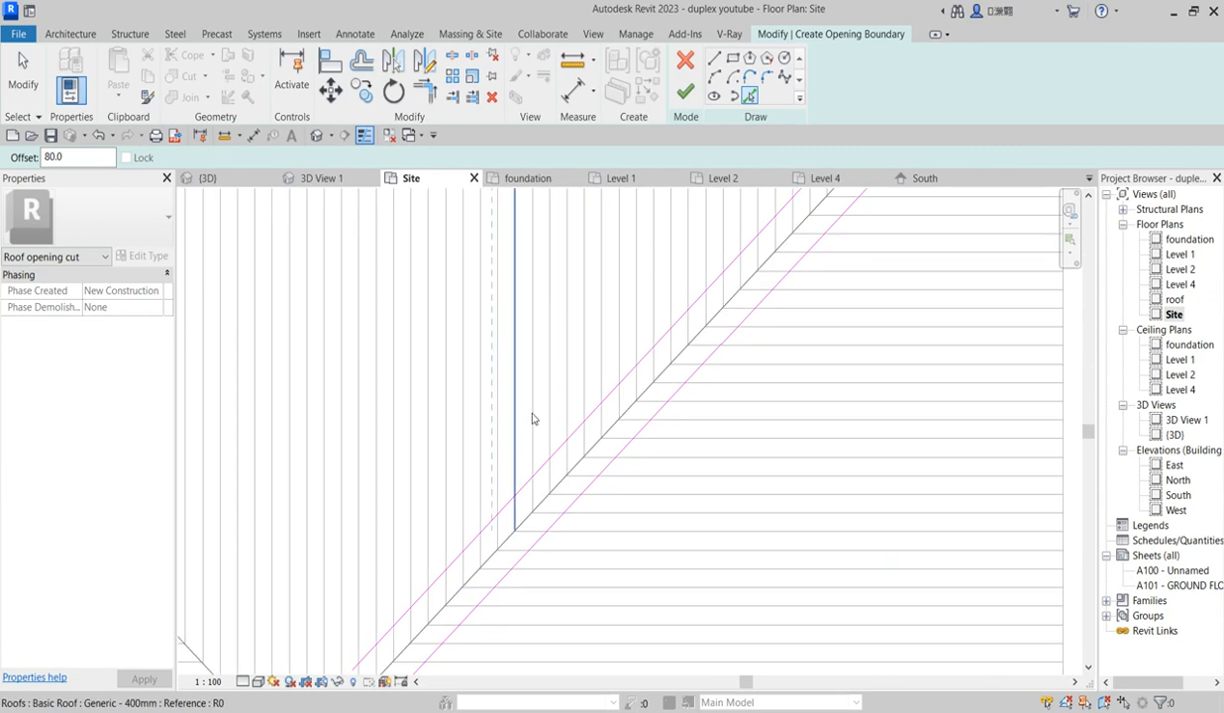
Add opening boundary lines offset 80 mm to both sides of the ridge and the three remaining hips.
scroll(432, 551, up, 1)
scroll(487, 561, up, 1)
click(477, 554)
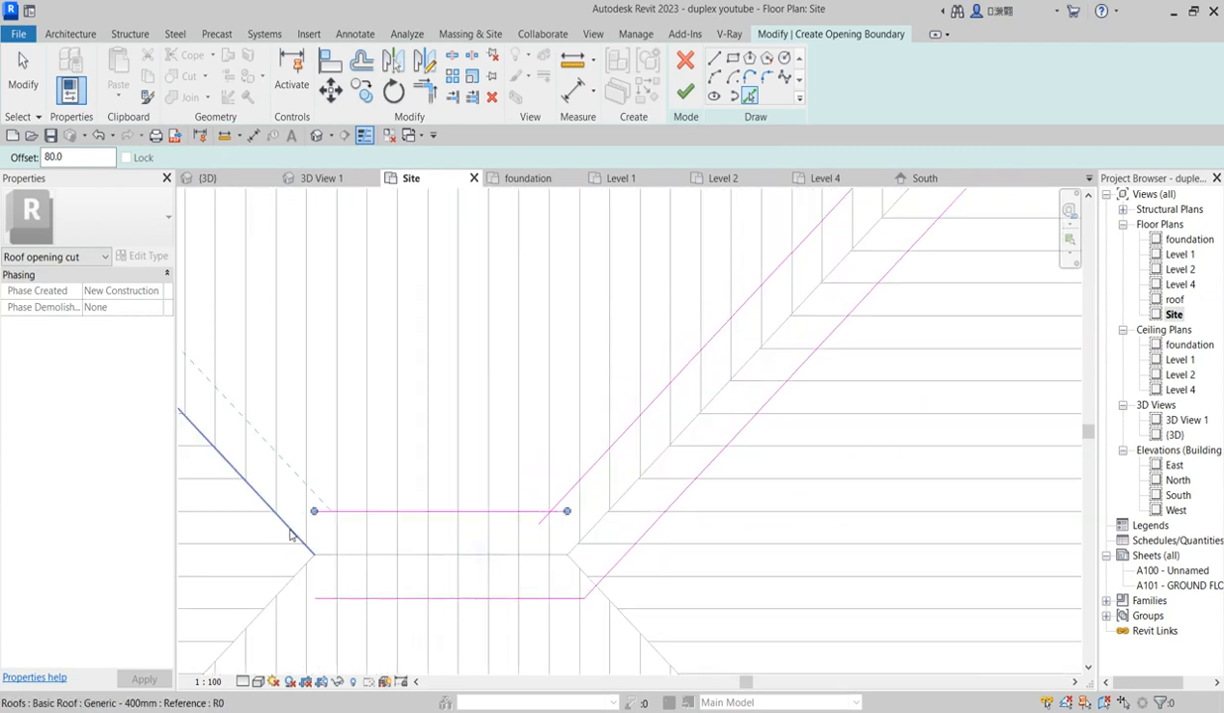
click(265, 623)
scroll(595, 492, down, 4)
scroll(641, 580, up, 5)
click(626, 595)
click(627, 593)
scroll(672, 517, down, 4)
scroll(674, 501, down, 3)
Add opening boundary lines offset 80 mm outside all four eaves edges of the roof.
click(638, 219)
click(319, 343)
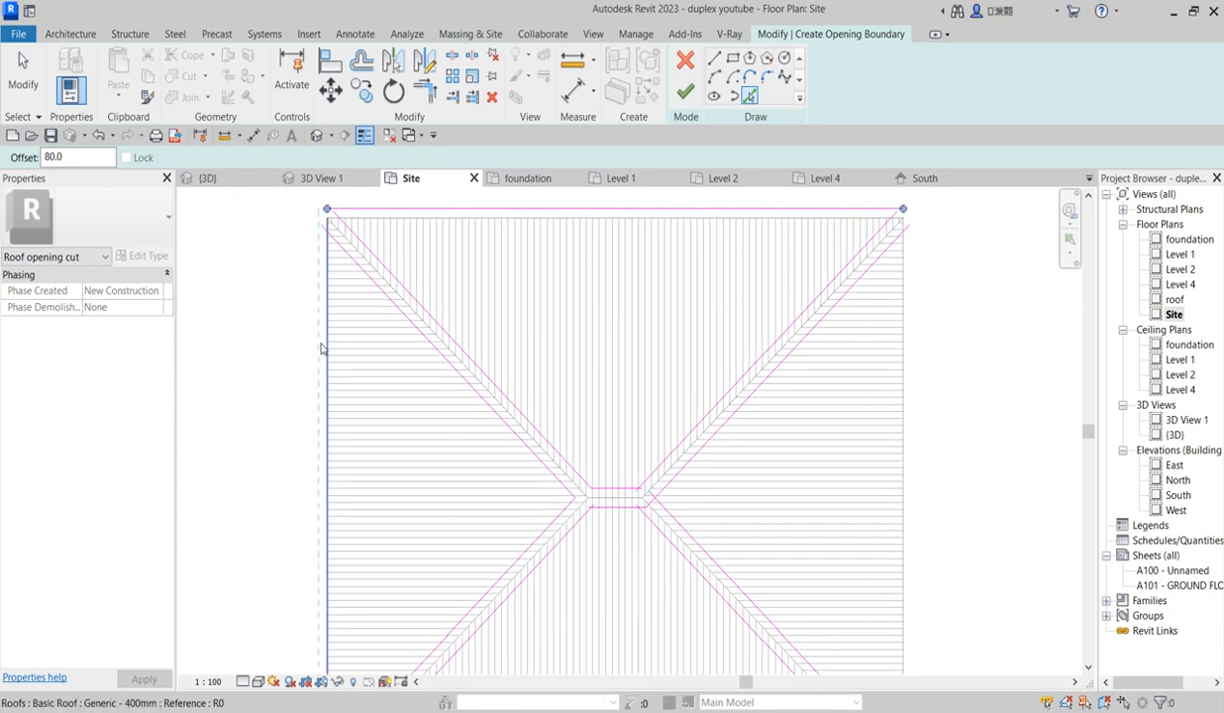
click(904, 341)
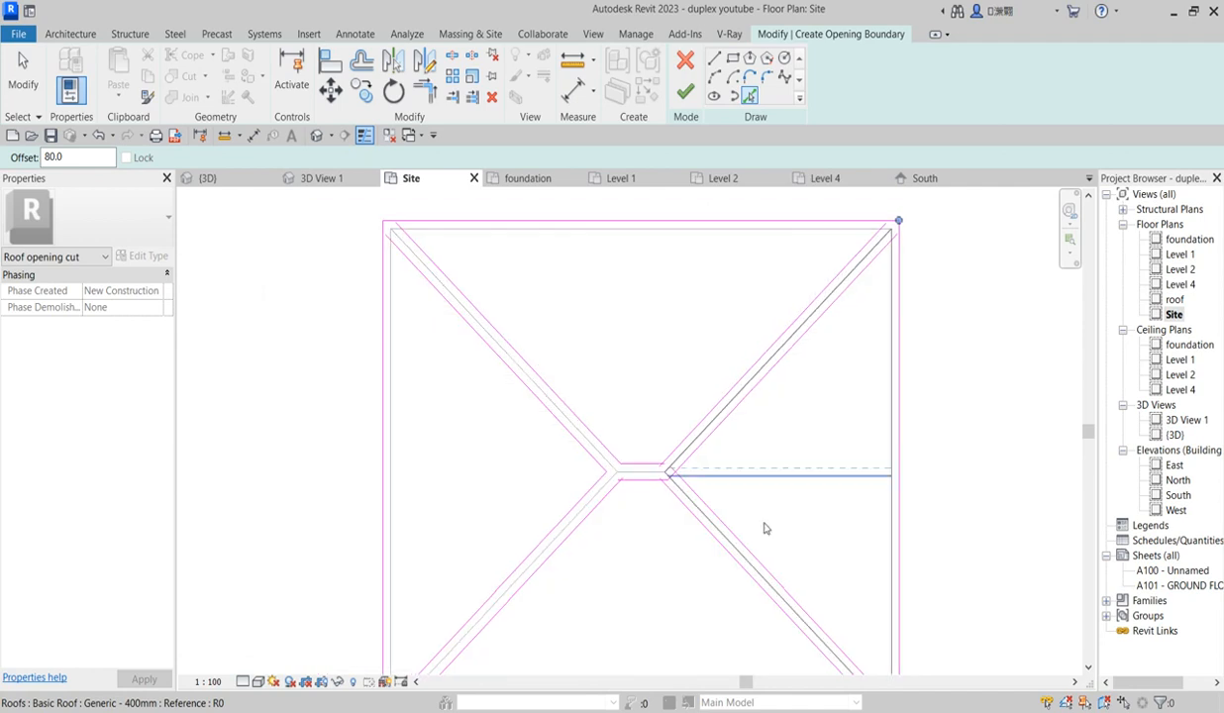
scroll(674, 496, down, 2)
scroll(663, 570, up, 2)
click(702, 627)
Trim the south-west hip's two offset lines to corners with the south and west outer boundary lines.
click(436, 85)
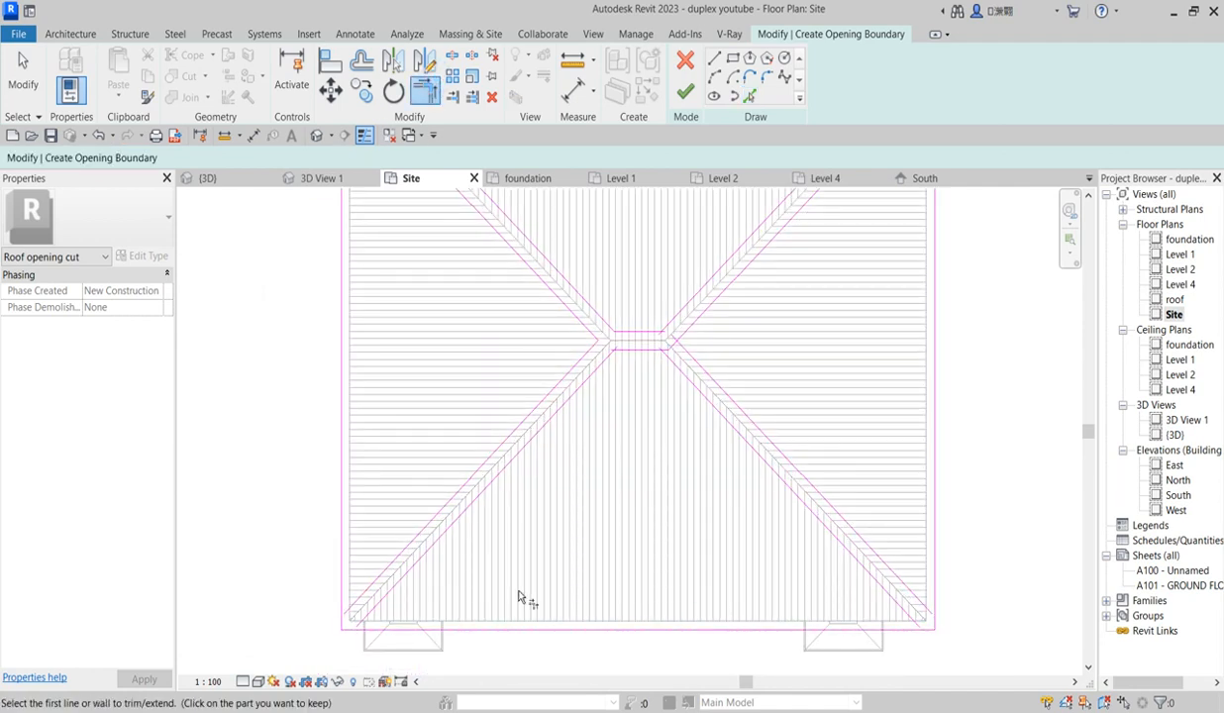
click(406, 562)
click(436, 630)
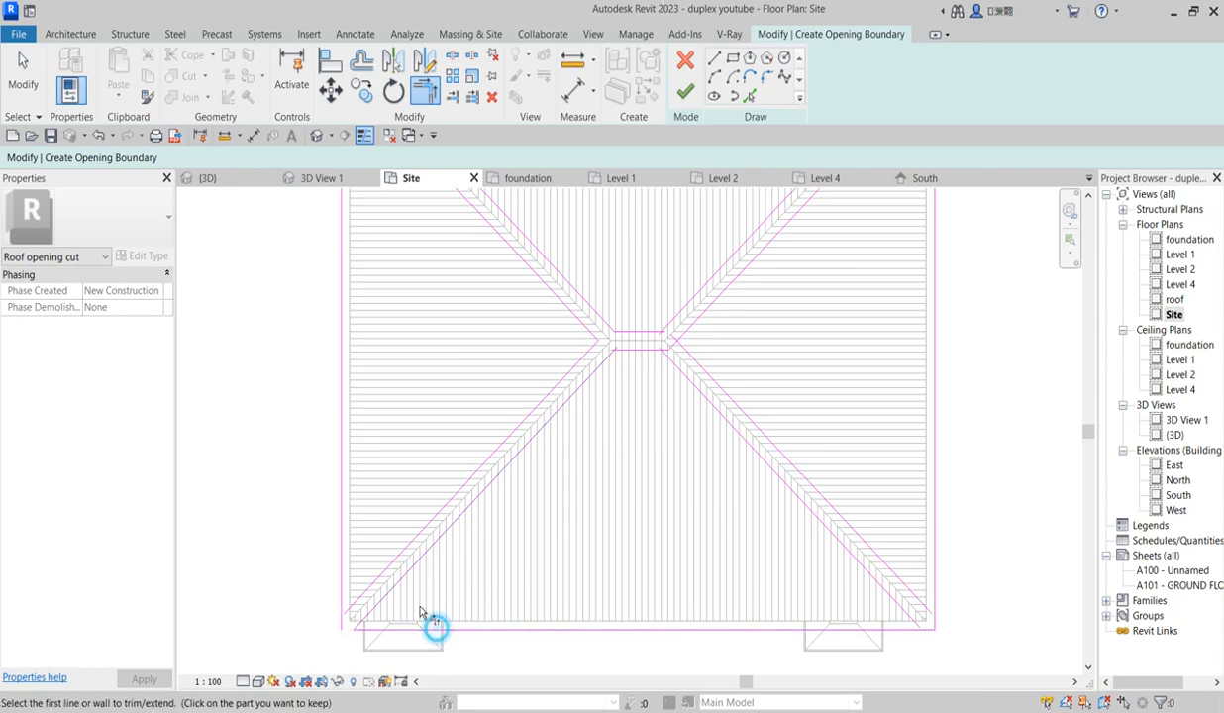
click(390, 566)
click(344, 550)
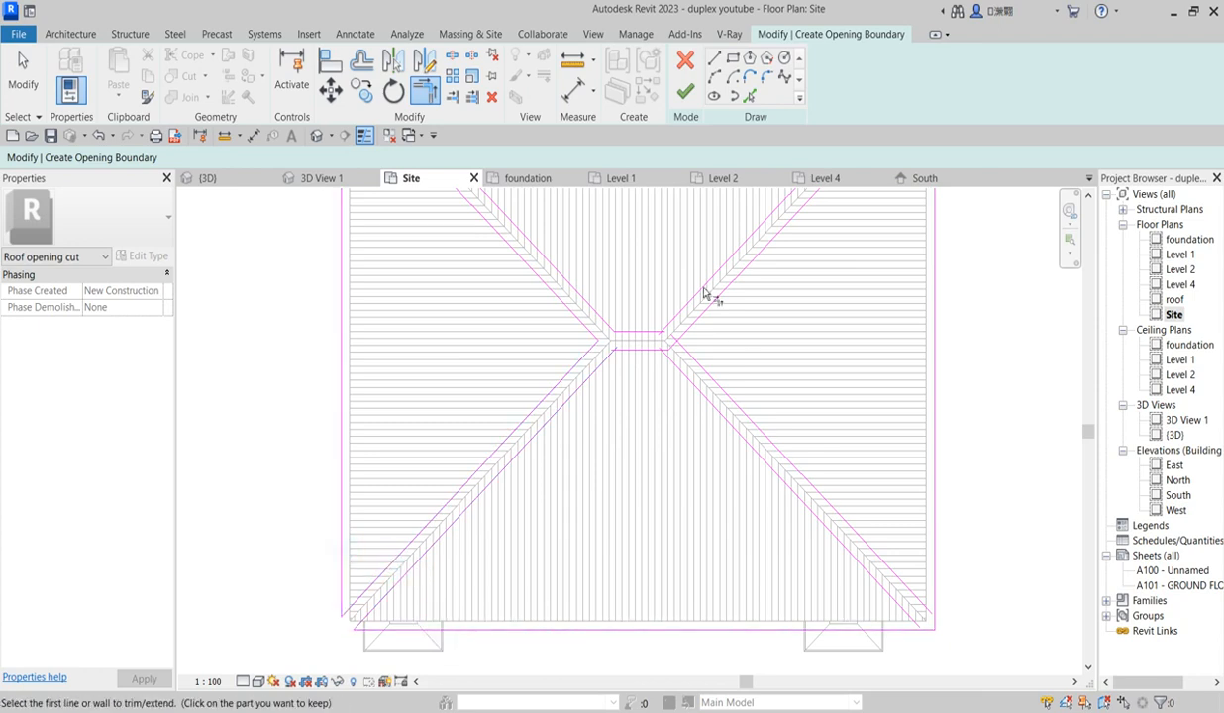
Trim the offset lines at the ridge's east end and where the south-east hip meets the outer boundary.
click(676, 364)
click(683, 318)
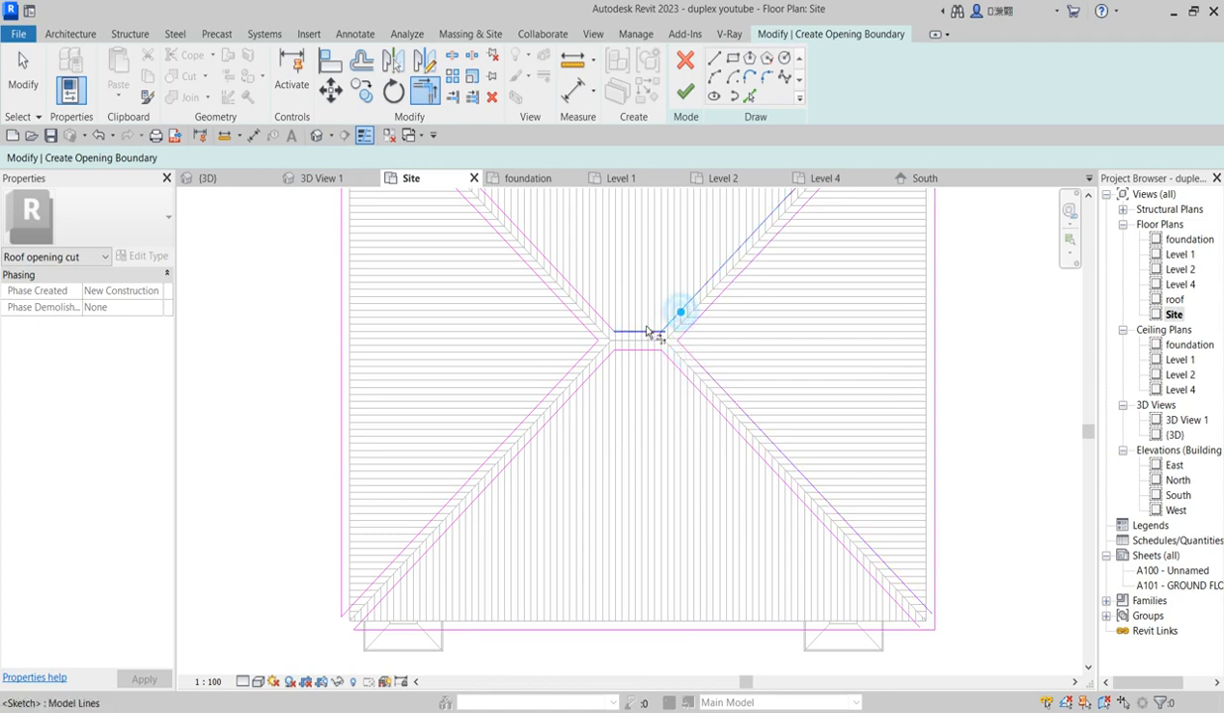
scroll(757, 508, down, 2)
scroll(820, 542, up, 2)
click(828, 519)
click(819, 527)
click(803, 534)
click(795, 558)
click(766, 569)
Trim the two northern hips' offset lines to the outer boundary lines, closing the four triangular and trapezoidal loops.
scroll(796, 605, down, 3)
scroll(798, 362, up, 1)
scroll(798, 362, up, 1)
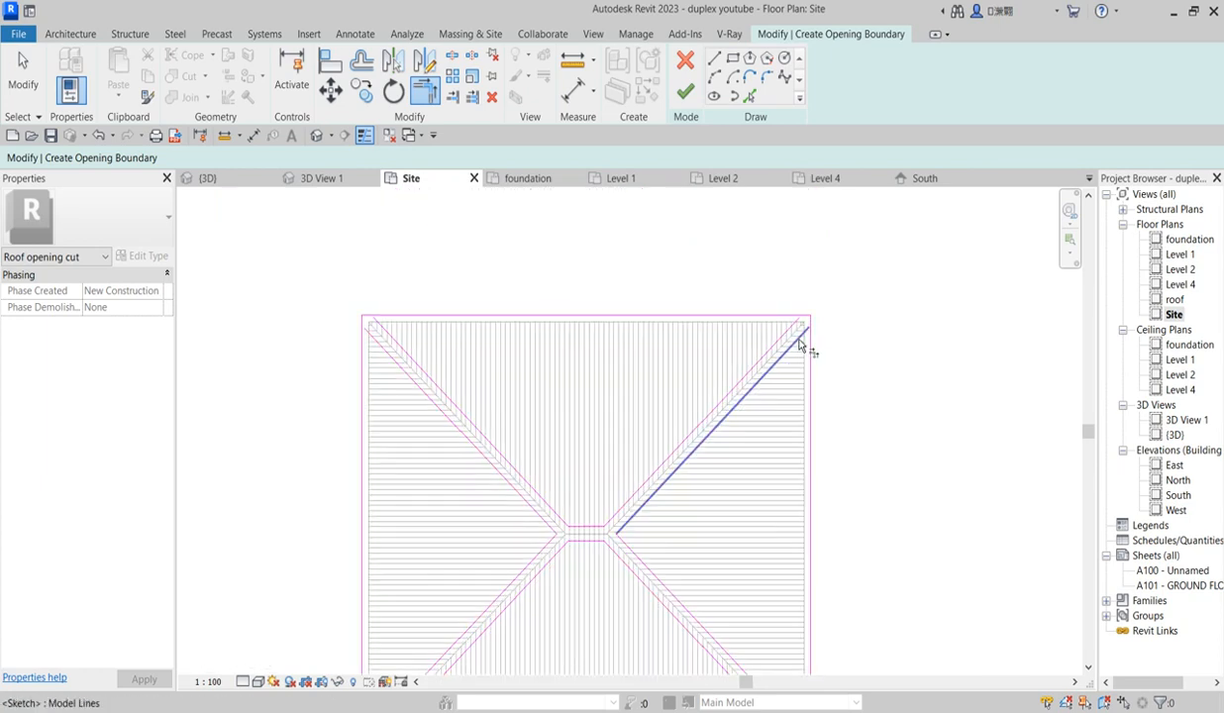
click(778, 337)
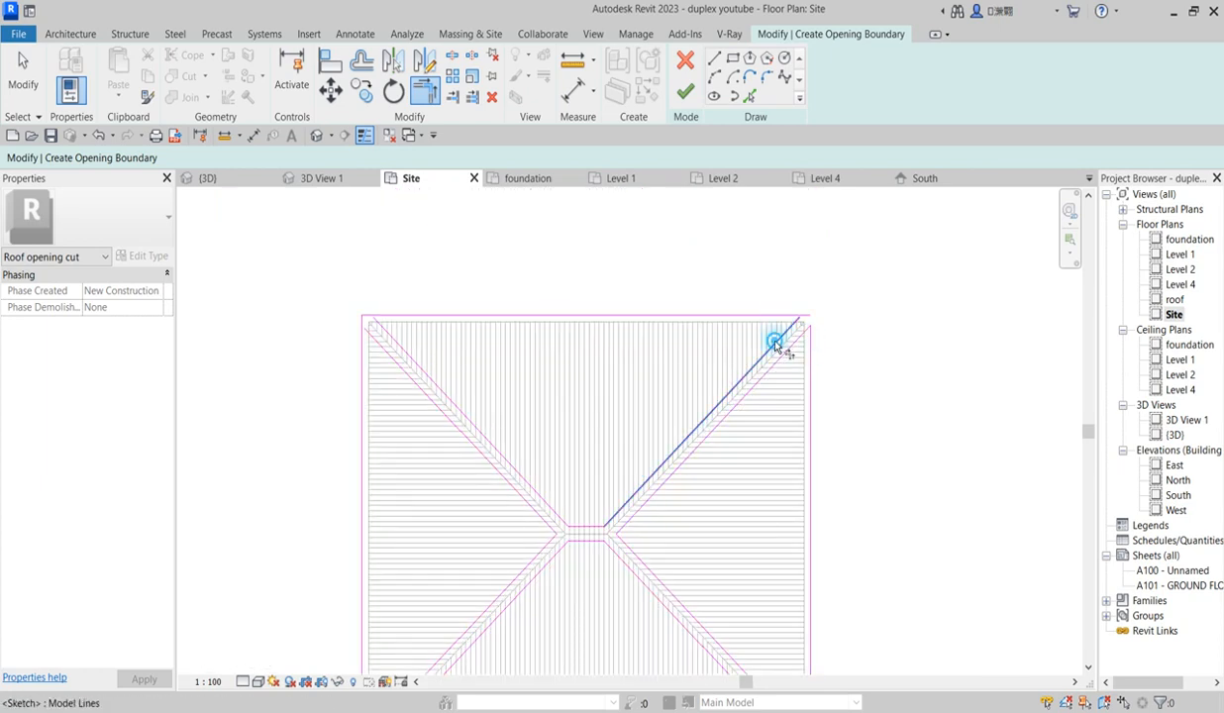
click(775, 323)
click(402, 347)
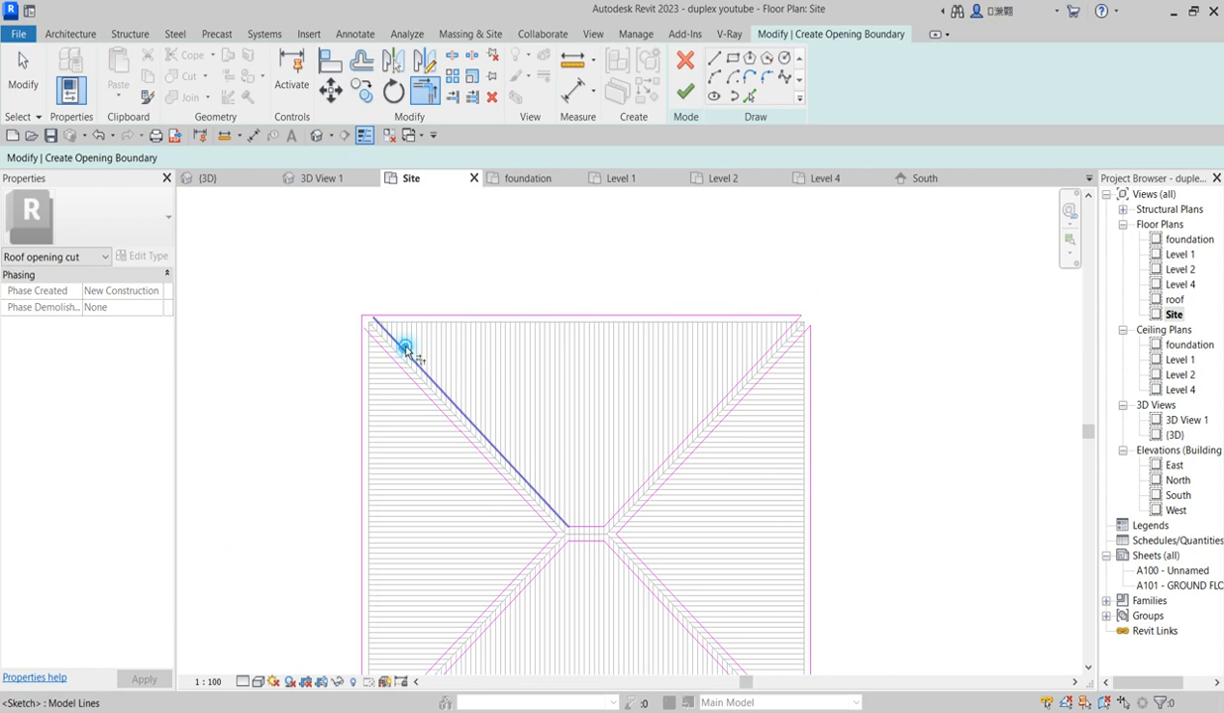
click(364, 404)
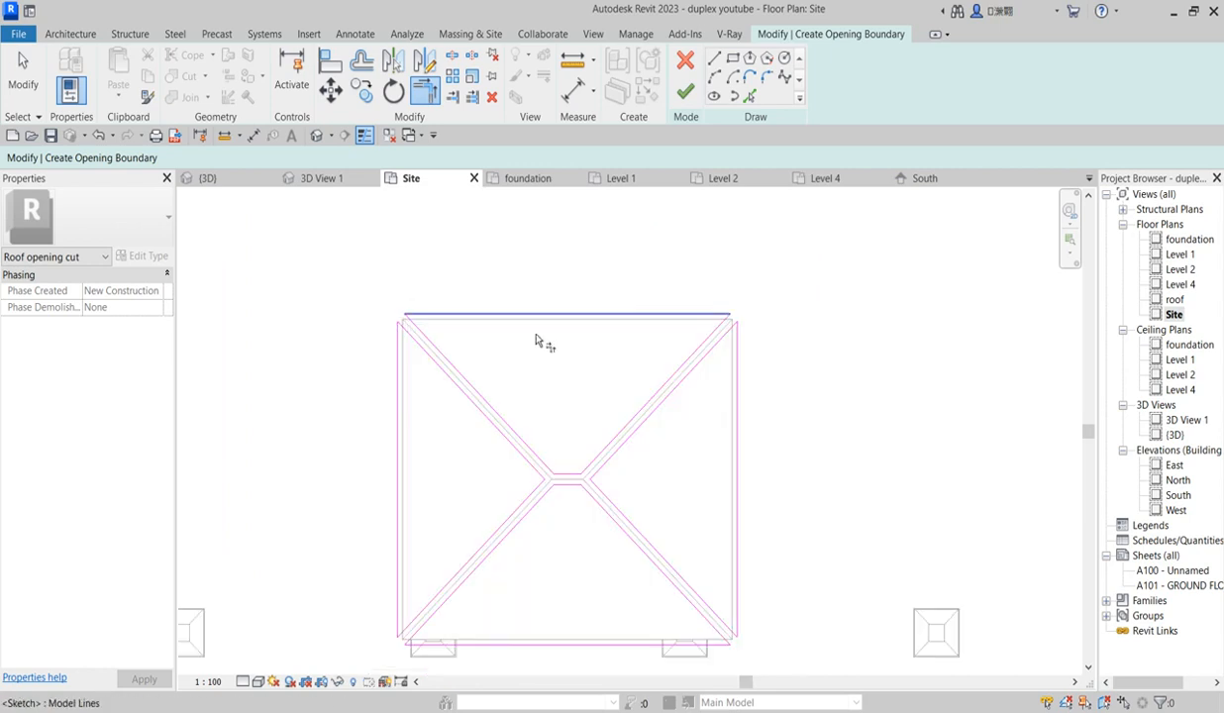
Finish the vertical opening in the roof copy and open the default {3D} view.
scroll(625, 397, down, 4)
scroll(693, 99, up, 1)
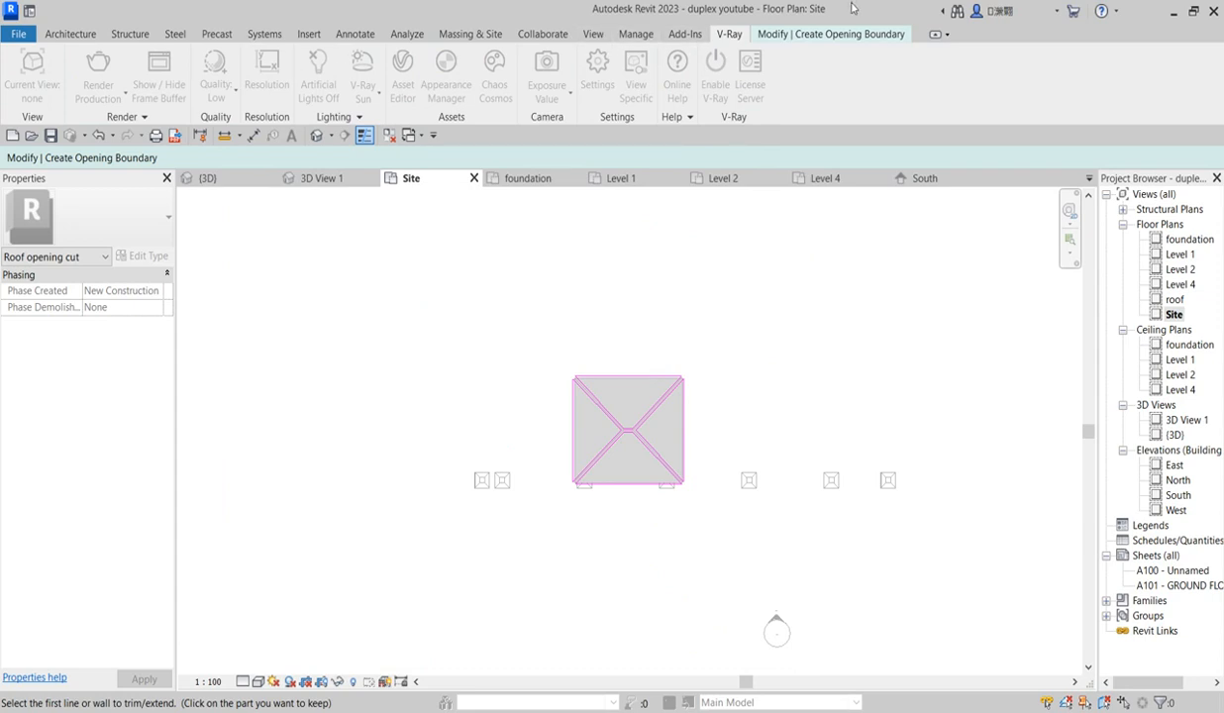
click(841, 35)
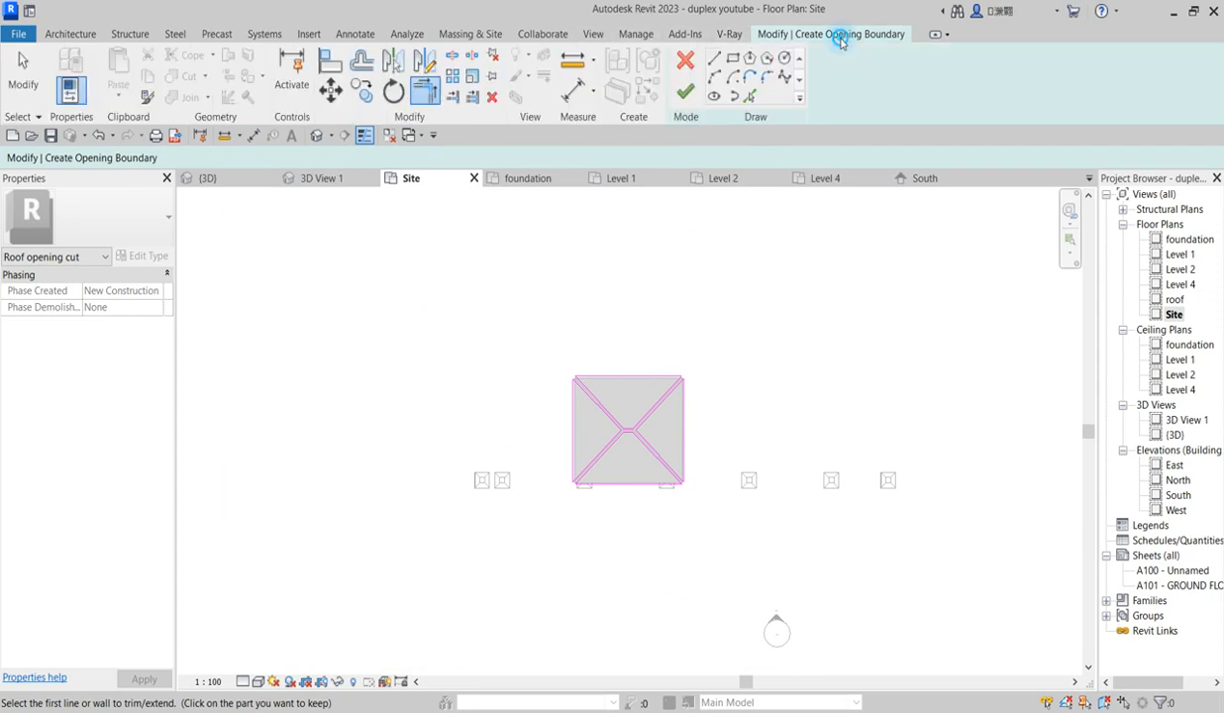
click(685, 91)
scroll(699, 429, up, 1)
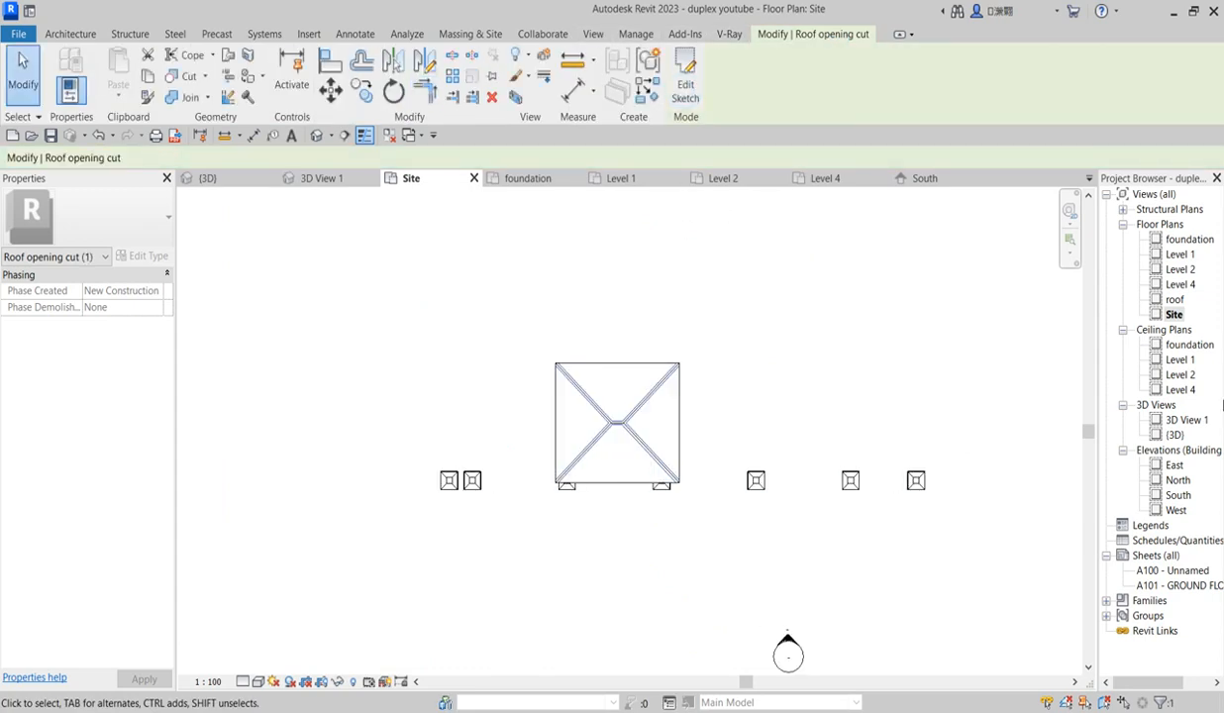
double_click(1187, 422)
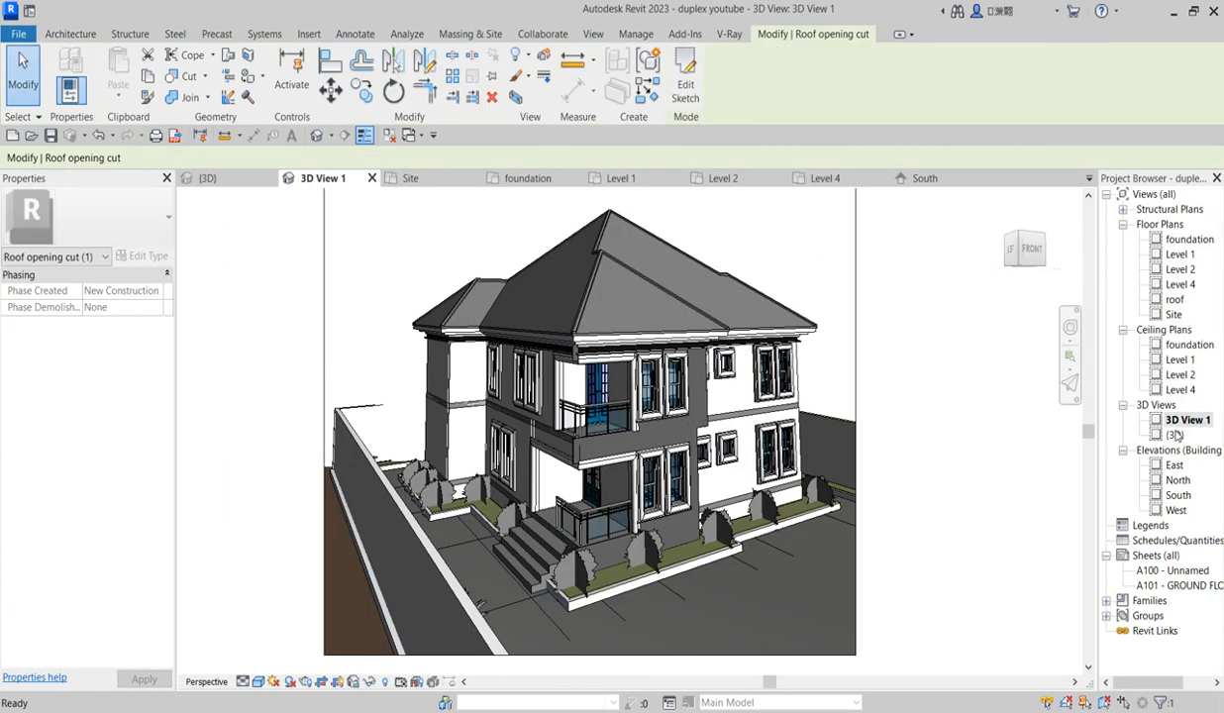
double_click(1176, 436)
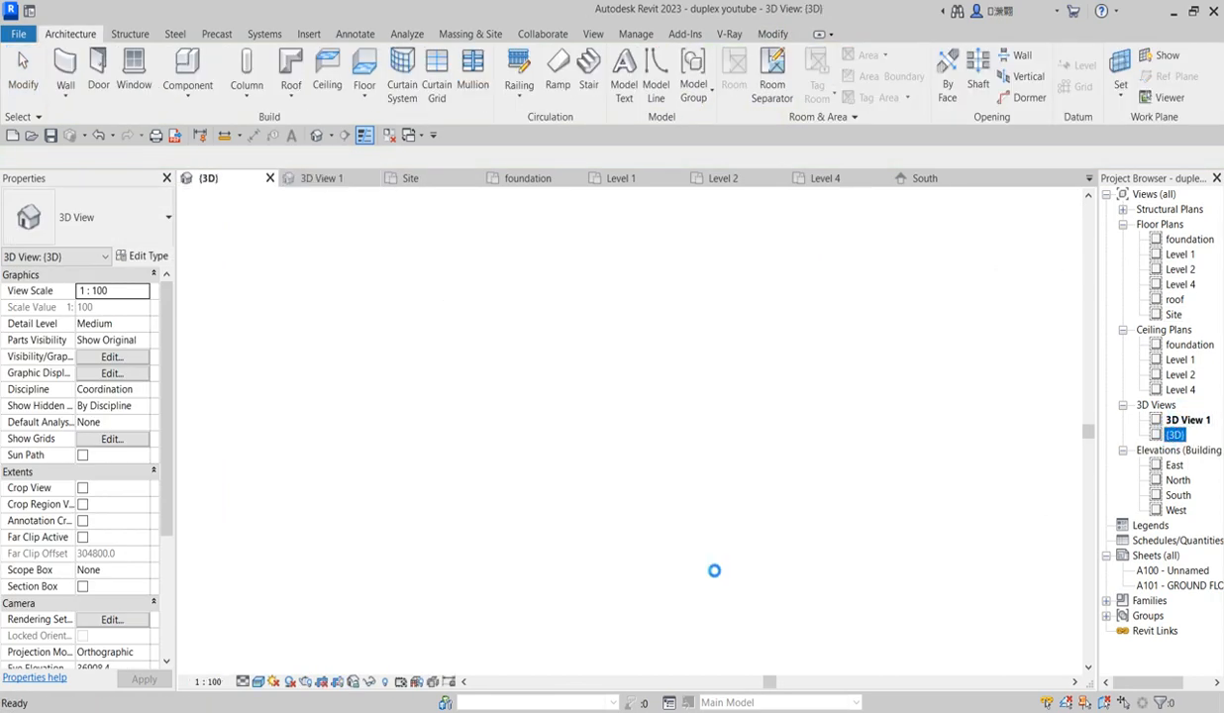
Examine the gatehouse roof's hip and ridge strips and the surrounding entrance area in the 3D view.
scroll(794, 344, up, 5)
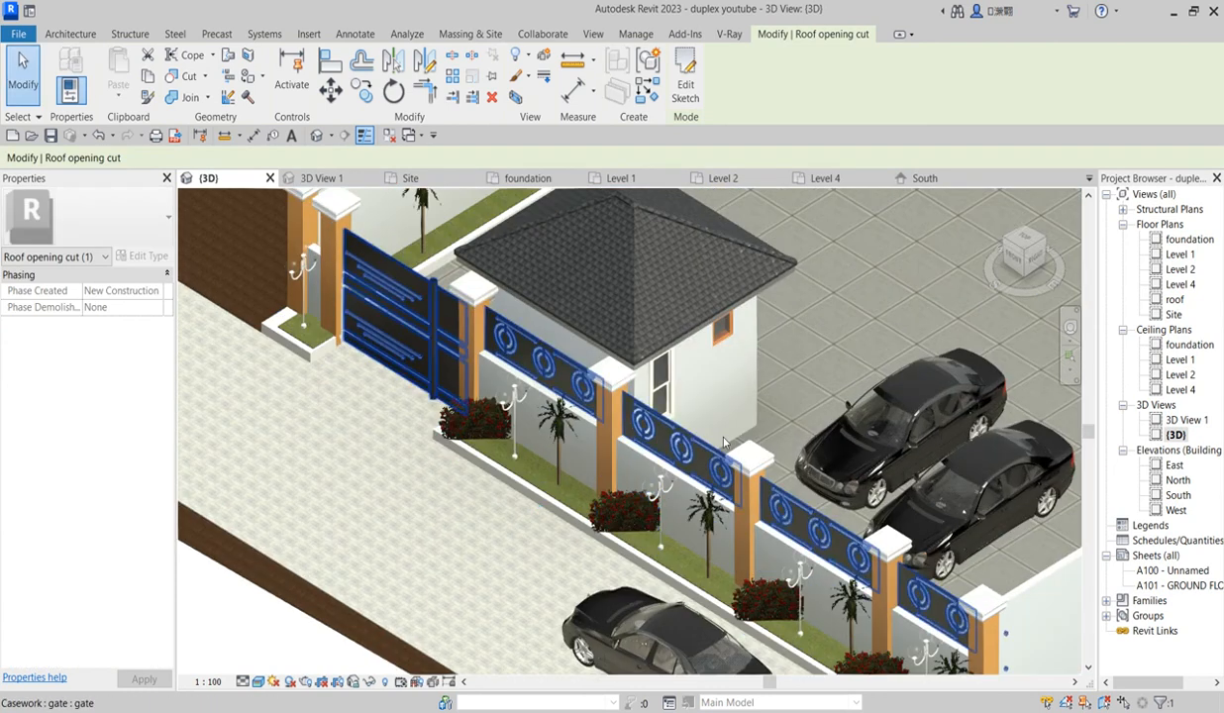
click(794, 344)
scroll(683, 448, down, 5)
scroll(645, 375, up, 3)
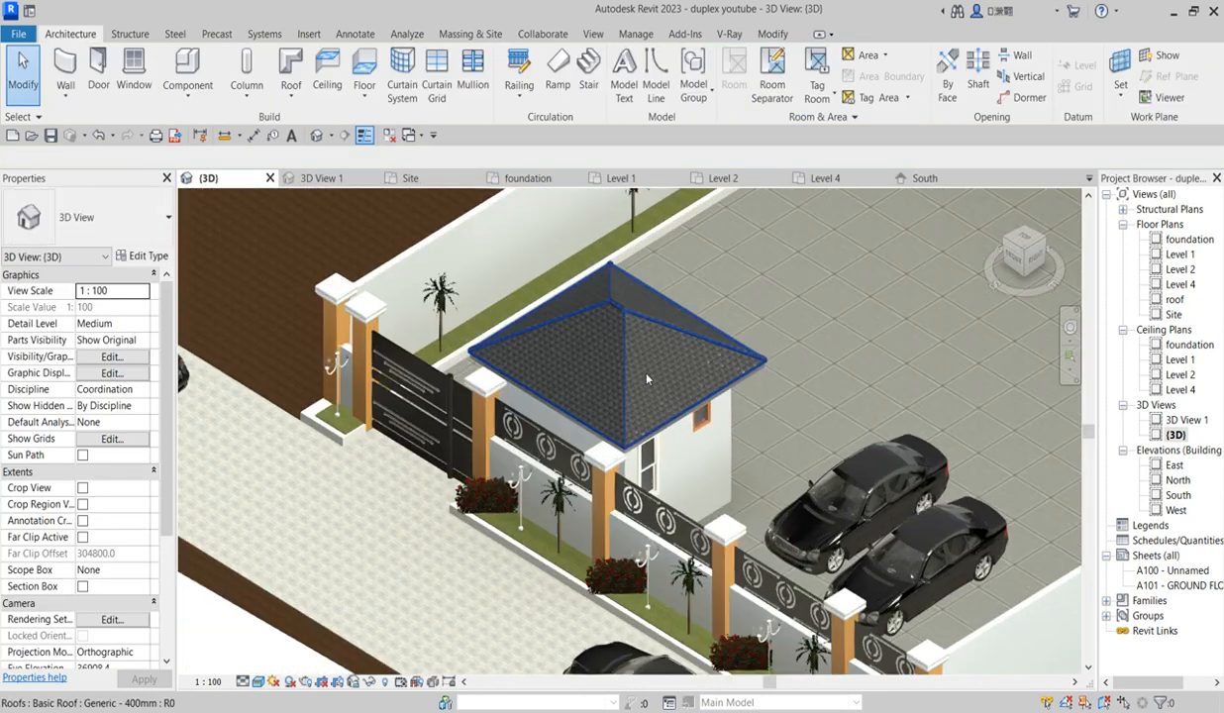
scroll(562, 467, up, 3)
scroll(666, 487, down, 3)
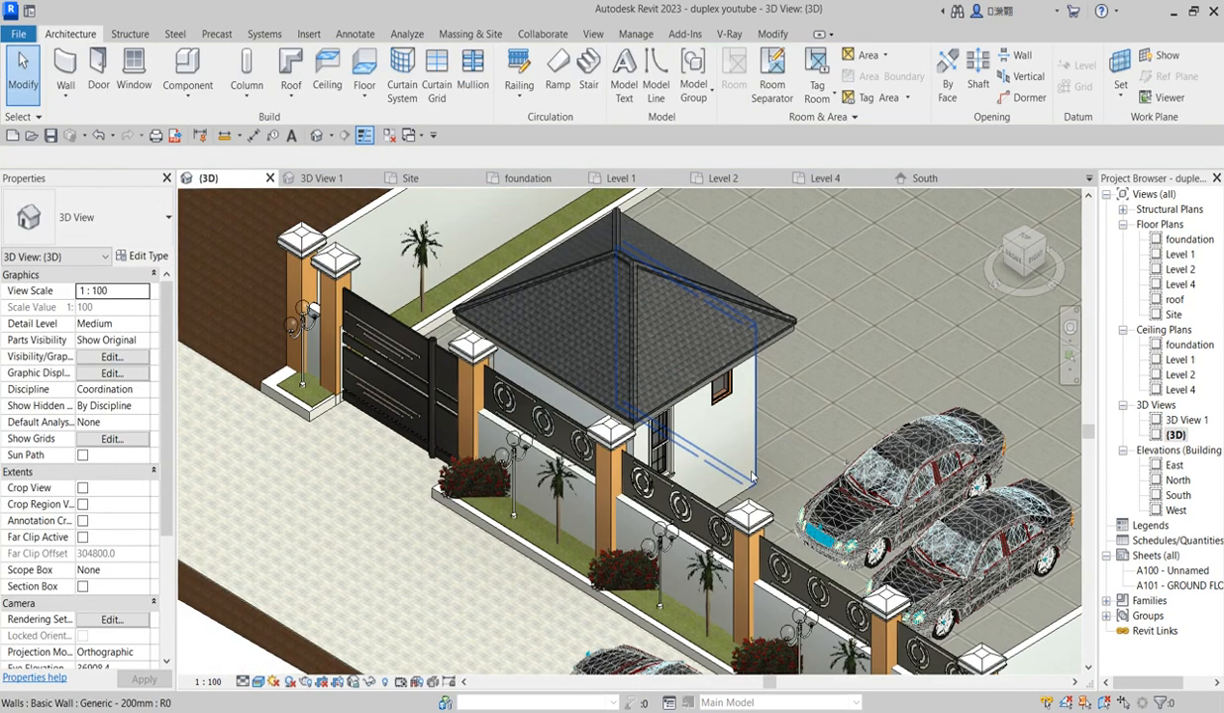
scroll(666, 487, down, 3)
scroll(693, 446, up, 5)
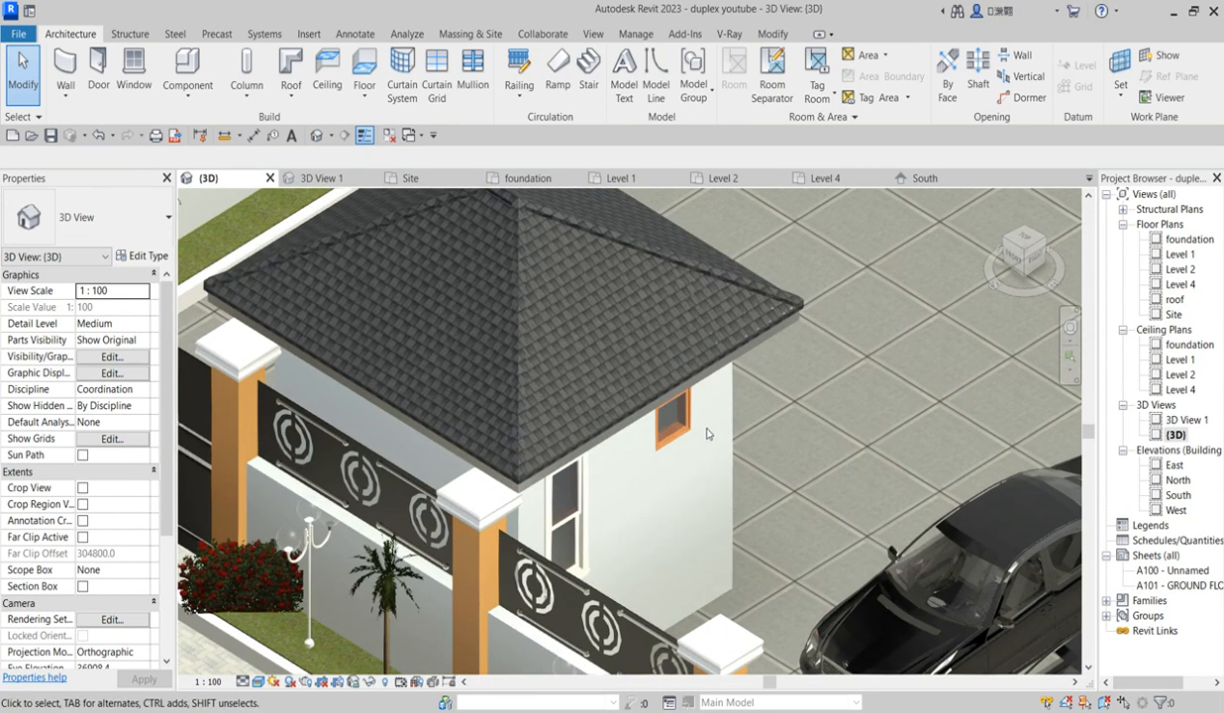
scroll(721, 426, down, 3)
scroll(721, 426, down, 3)
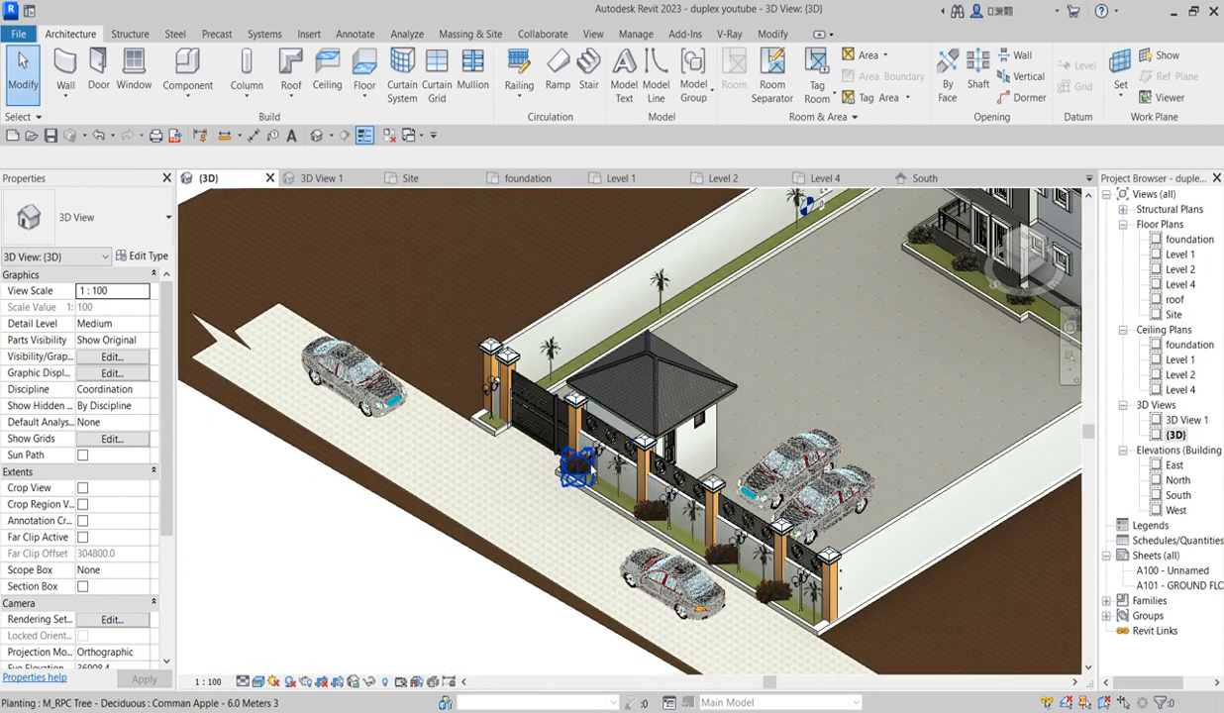
scroll(916, 519, up, 3)
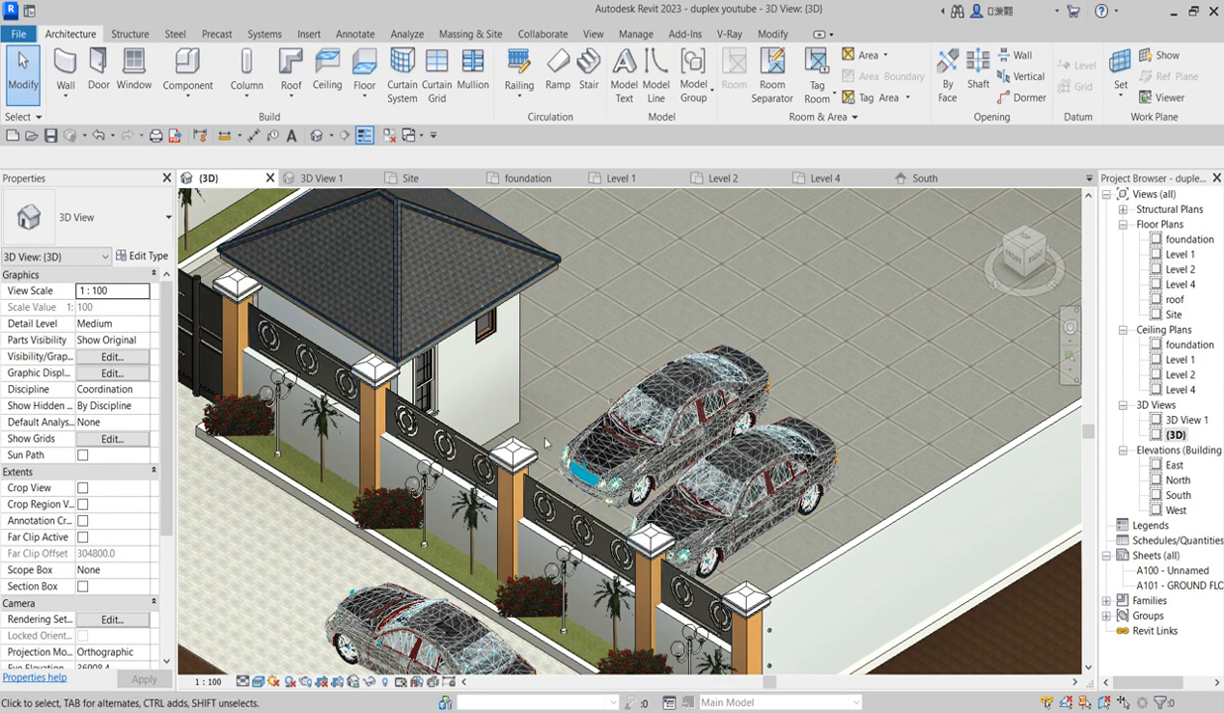
scroll(661, 544, down, 2)
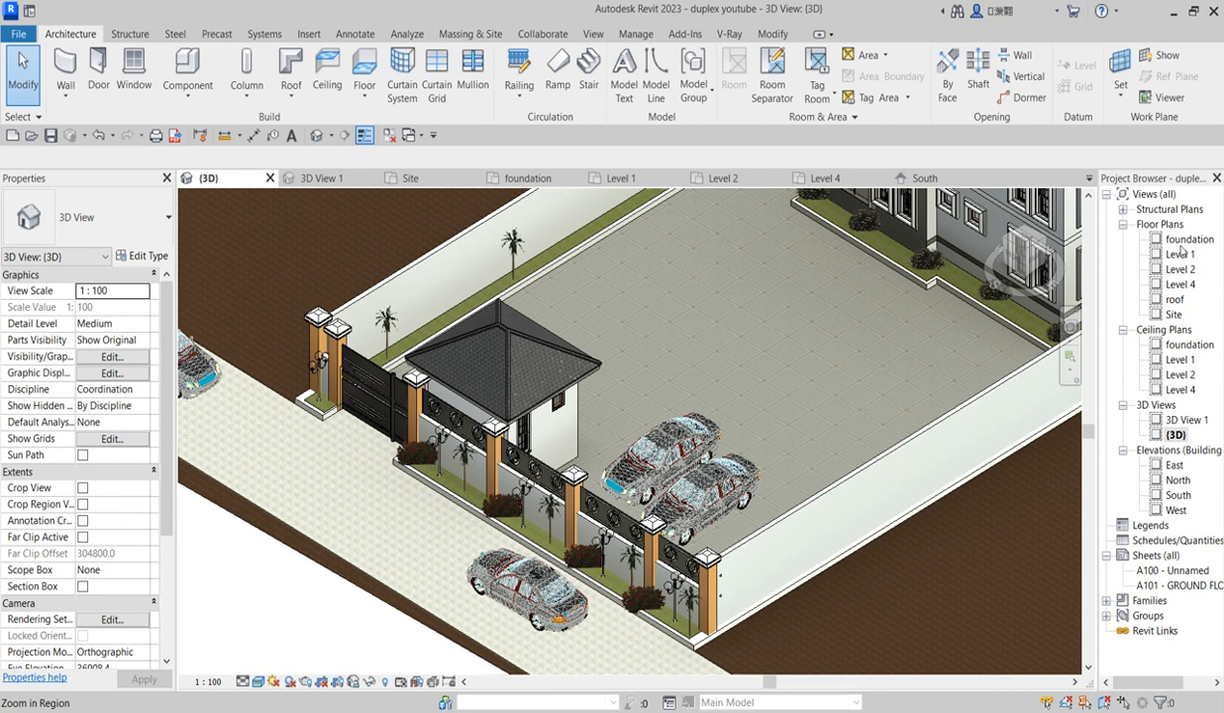
Open the East elevation and extend its crop region past grid D until it takes in the gatehouse and the parked car.
double_click(1175, 466)
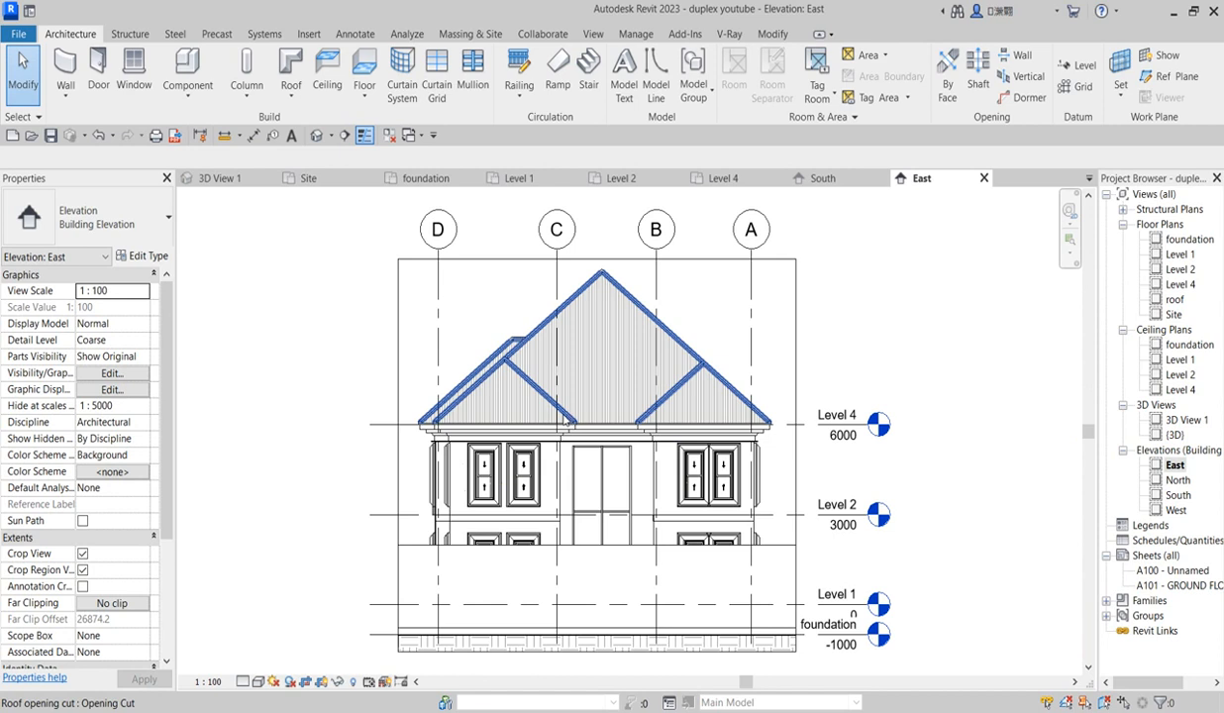
scroll(653, 495, down, 3)
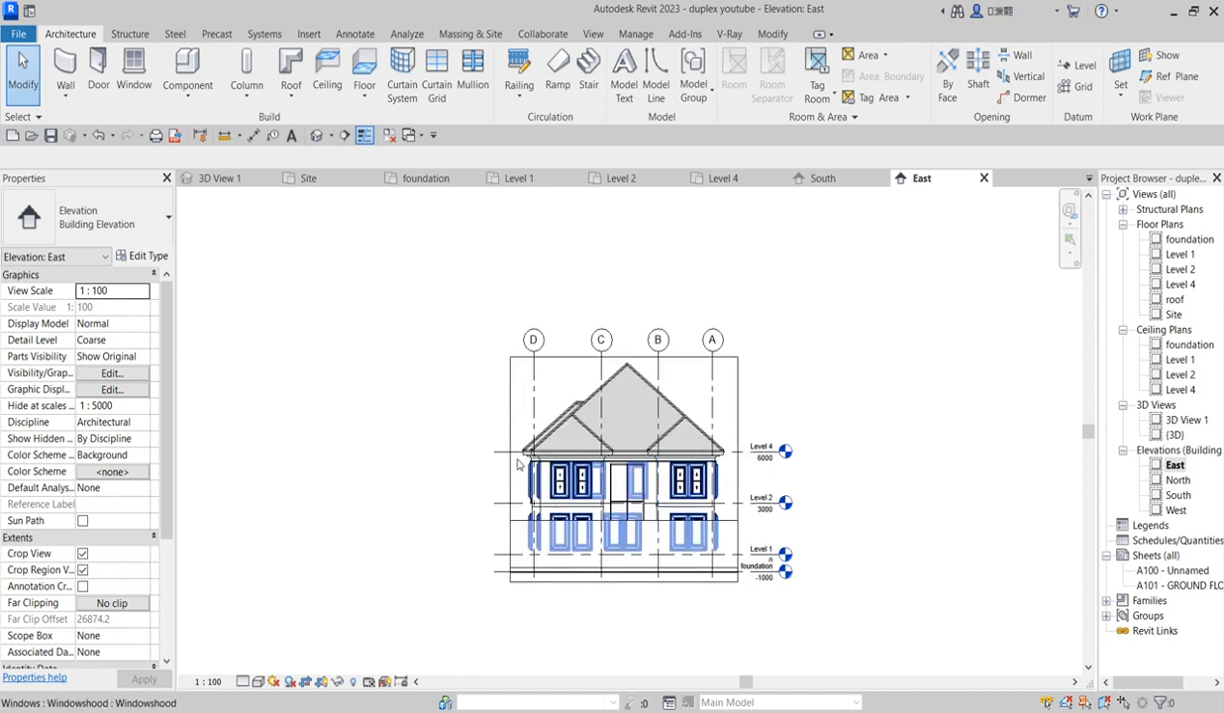
click(515, 405)
scroll(627, 463, down, 2)
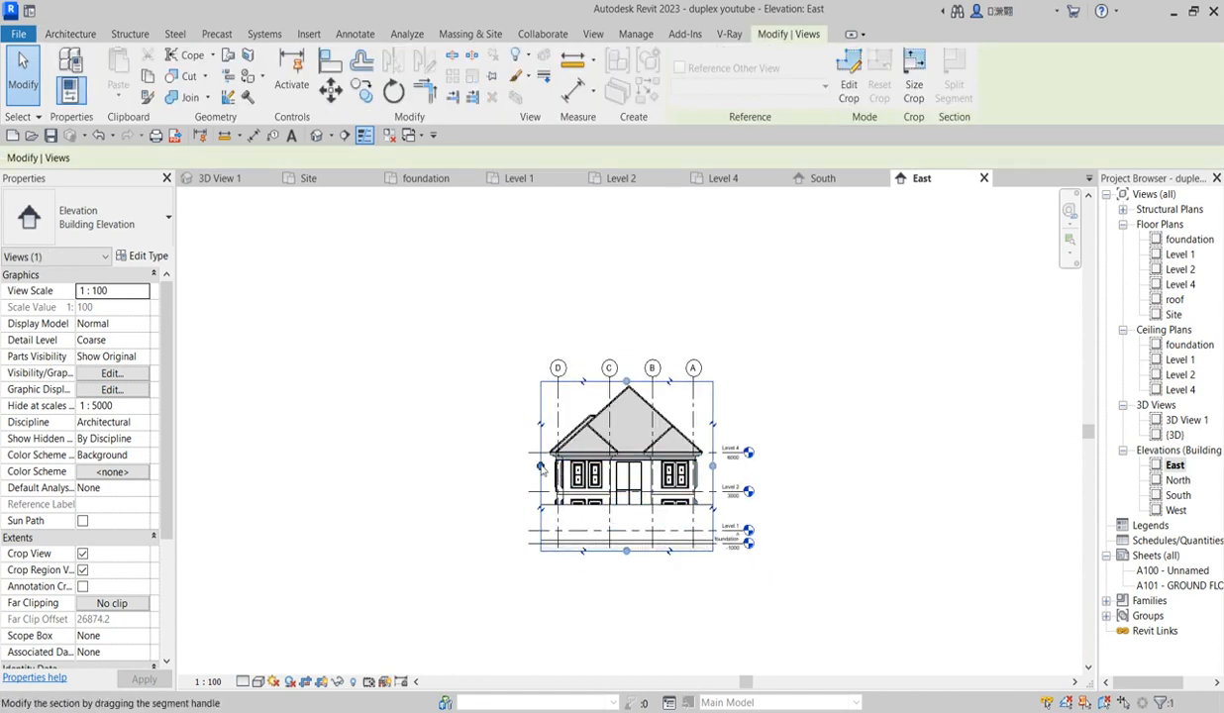
drag(503, 465, 468, 467)
drag(395, 477, 396, 477)
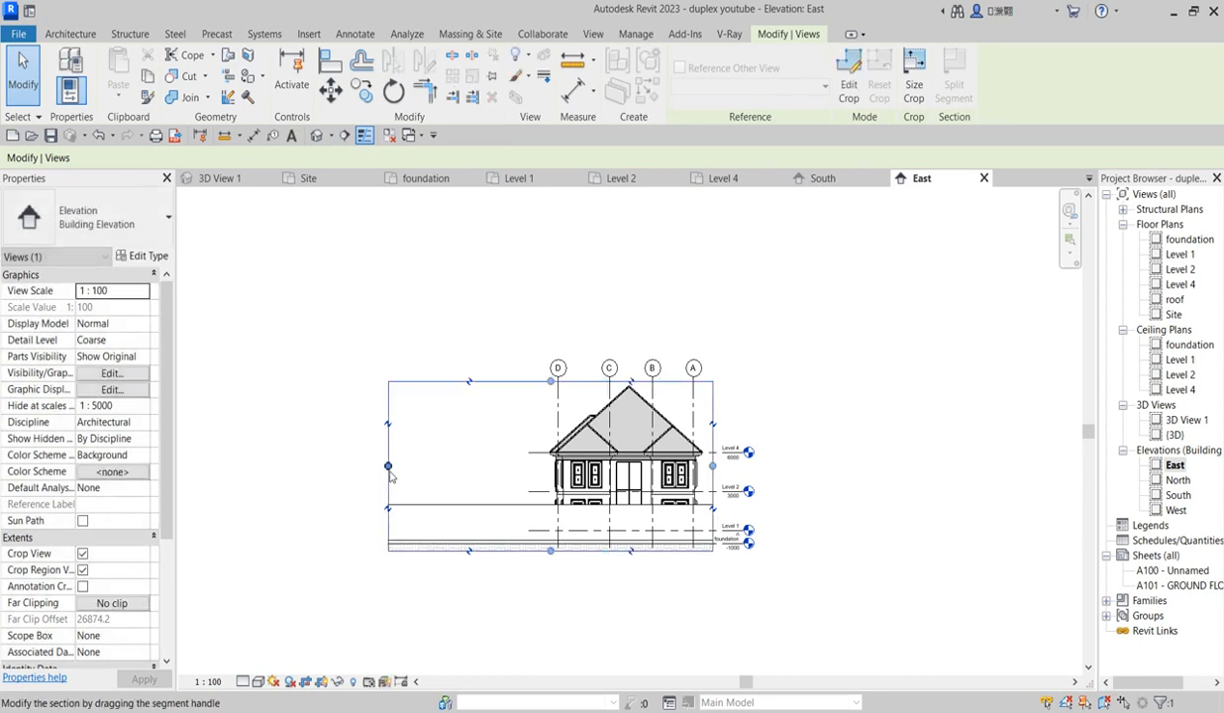
scroll(435, 525, down, 2)
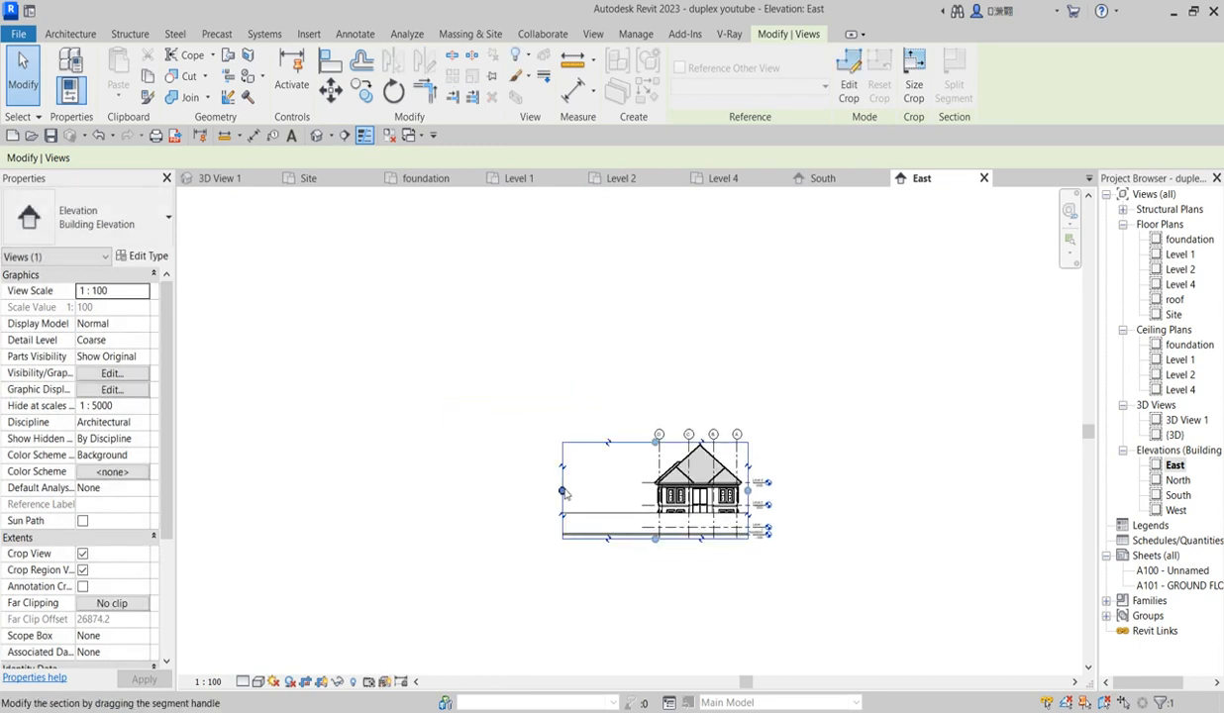
click(564, 493)
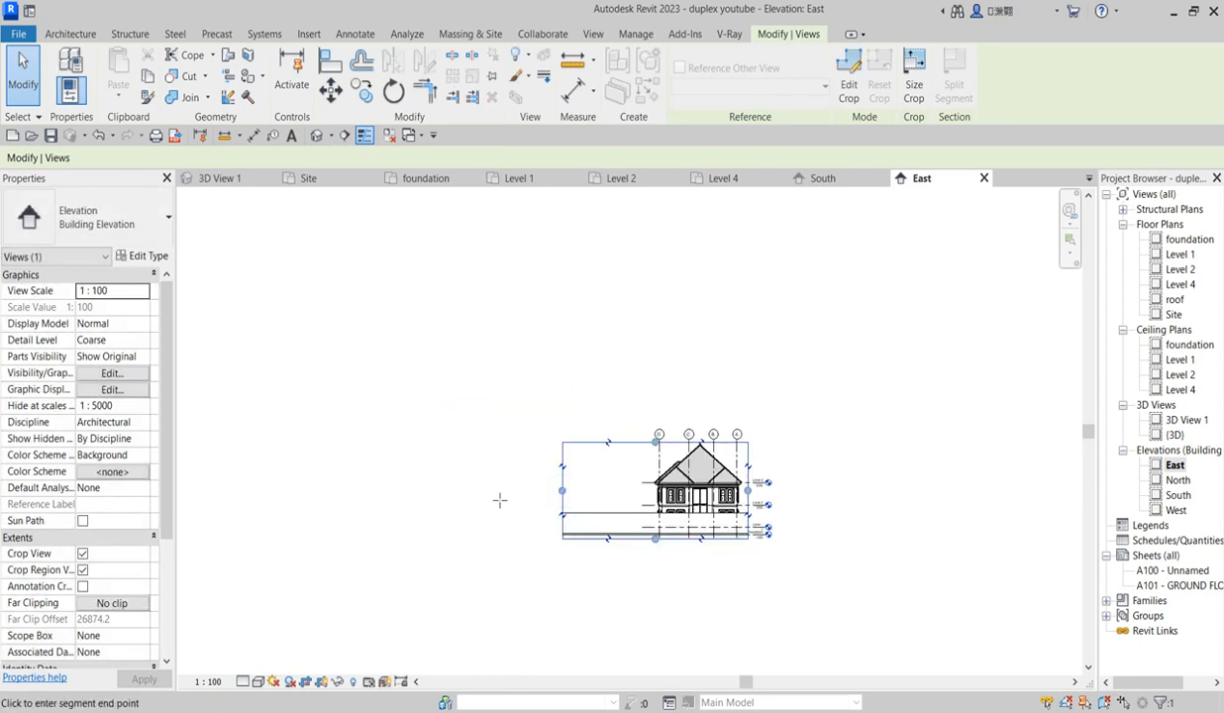
drag(492, 500, 481, 502)
scroll(529, 512, up, 6)
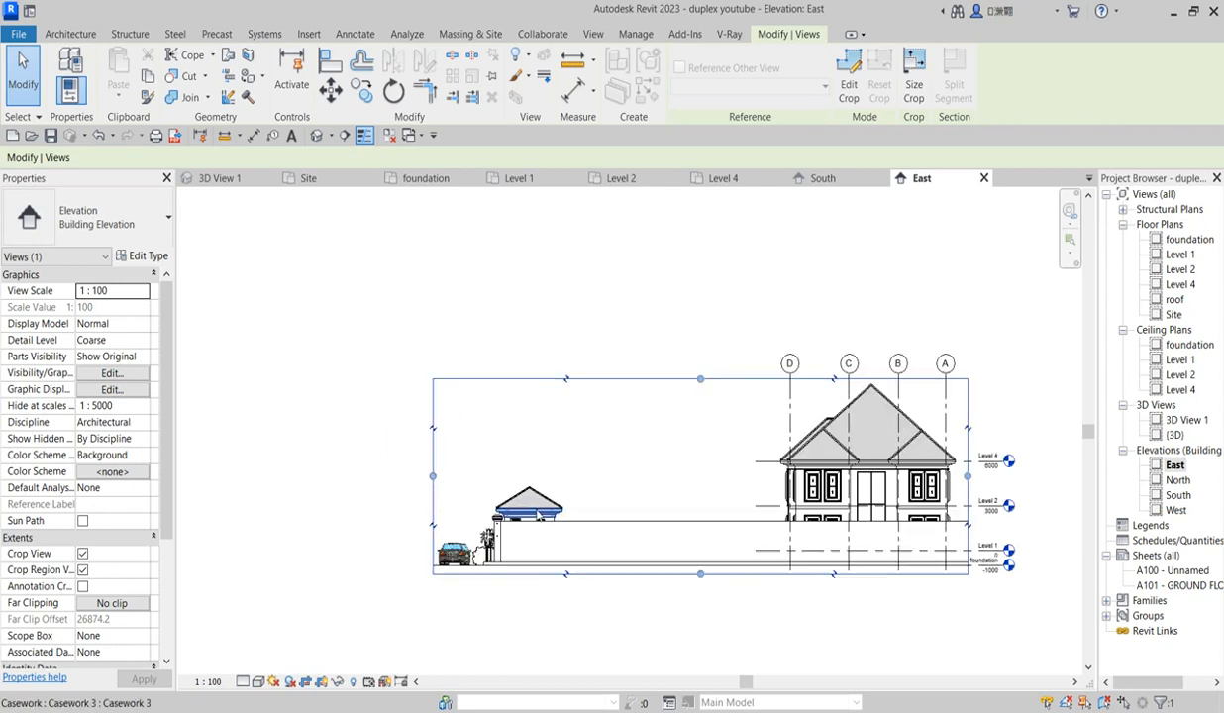
Start a Roof by Extrusion on the compound wall's face as work plane, with reference level Level 2 and offset 0.0.
scroll(498, 568, up, 1)
scroll(594, 511, down, 3)
scroll(614, 514, up, 4)
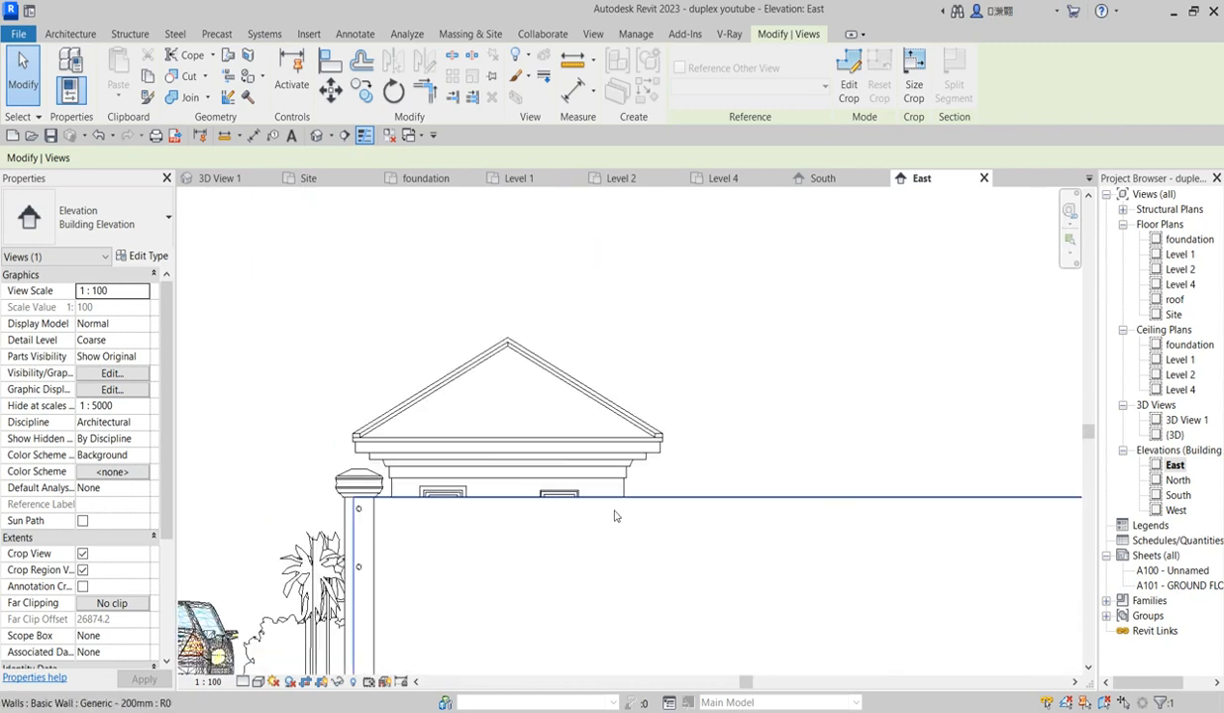
scroll(496, 556, down, 1)
scroll(495, 560, down, 3)
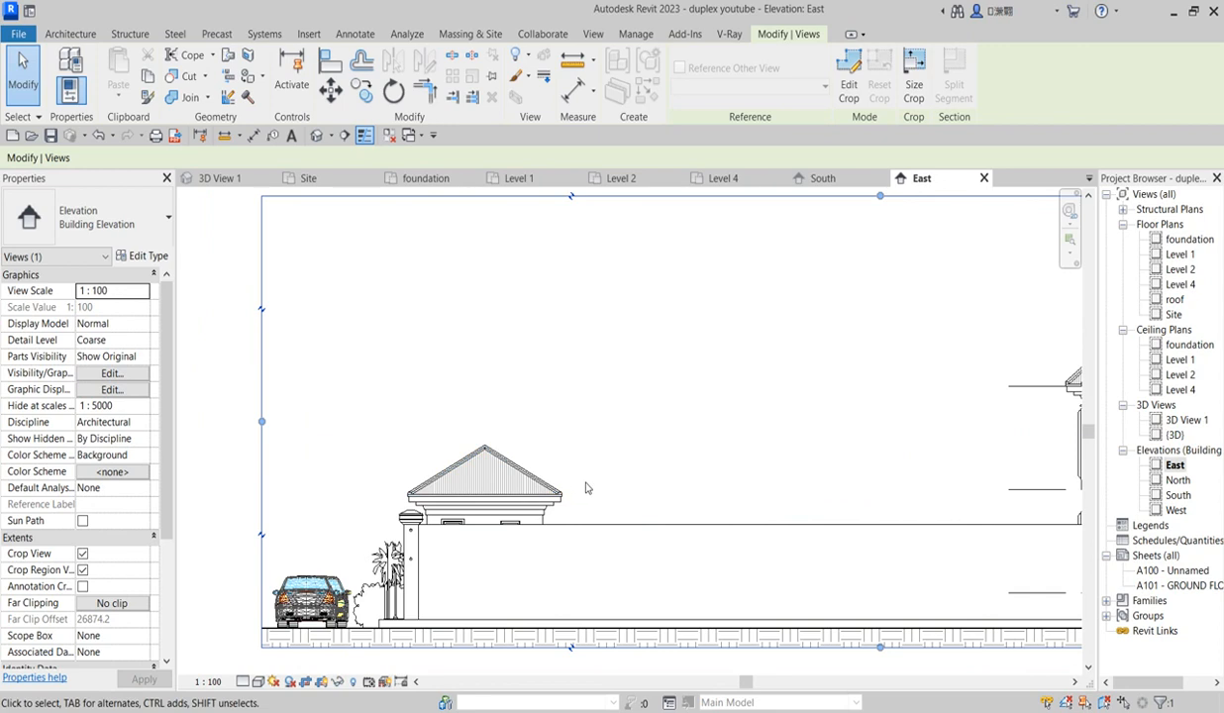
click(72, 34)
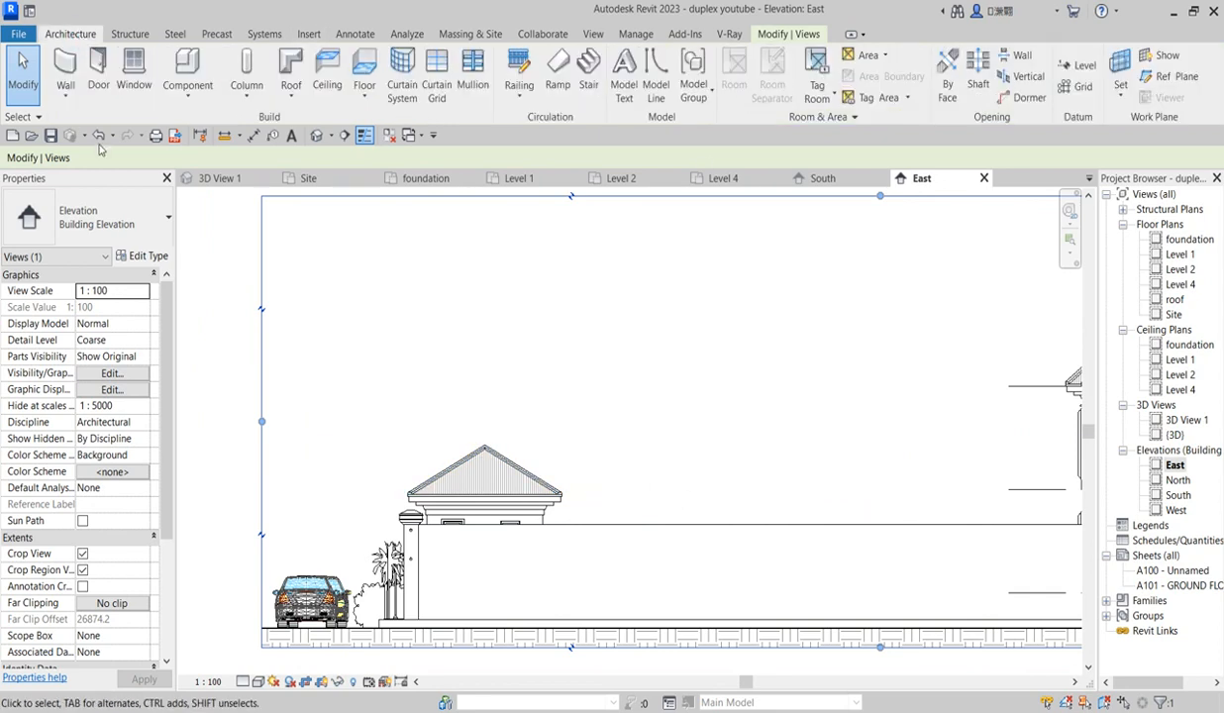
click(289, 91)
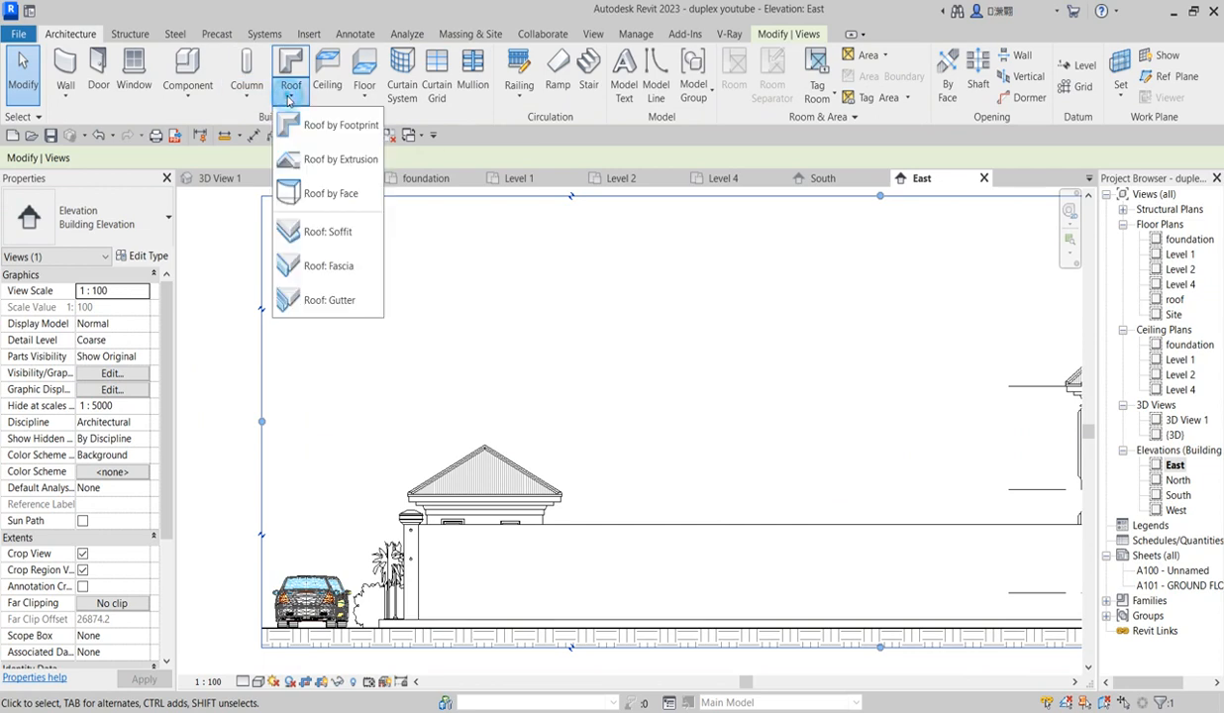
click(338, 159)
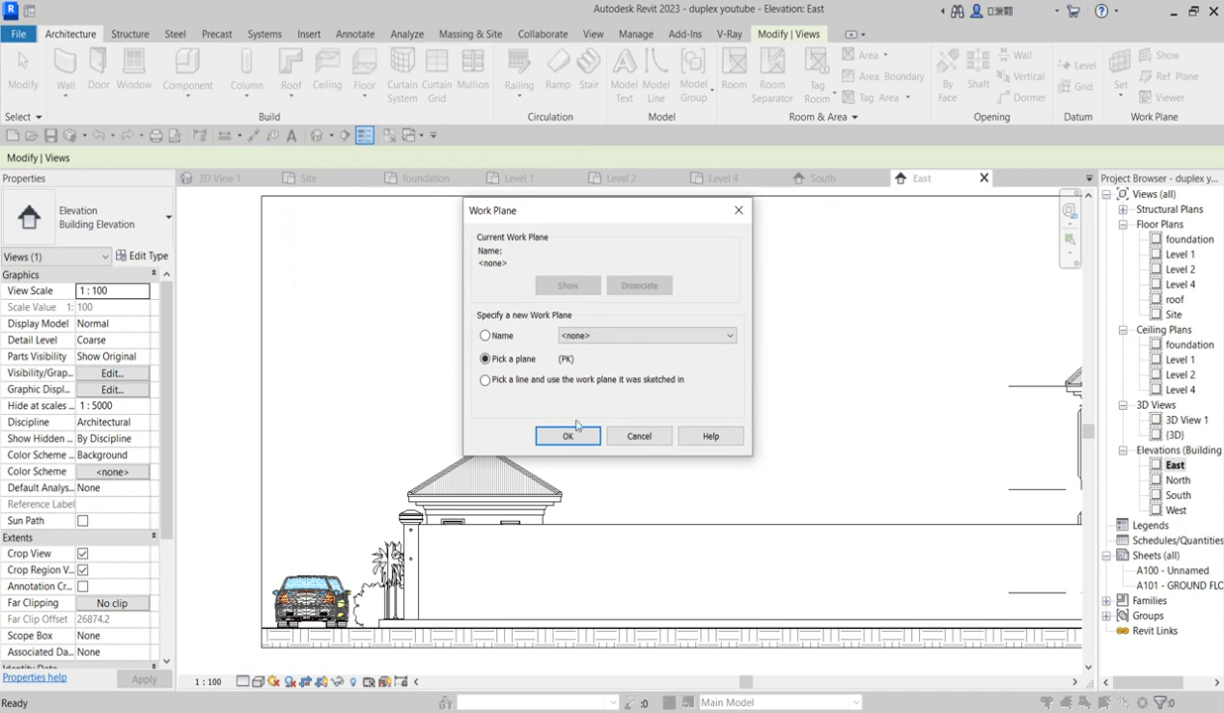
click(579, 436)
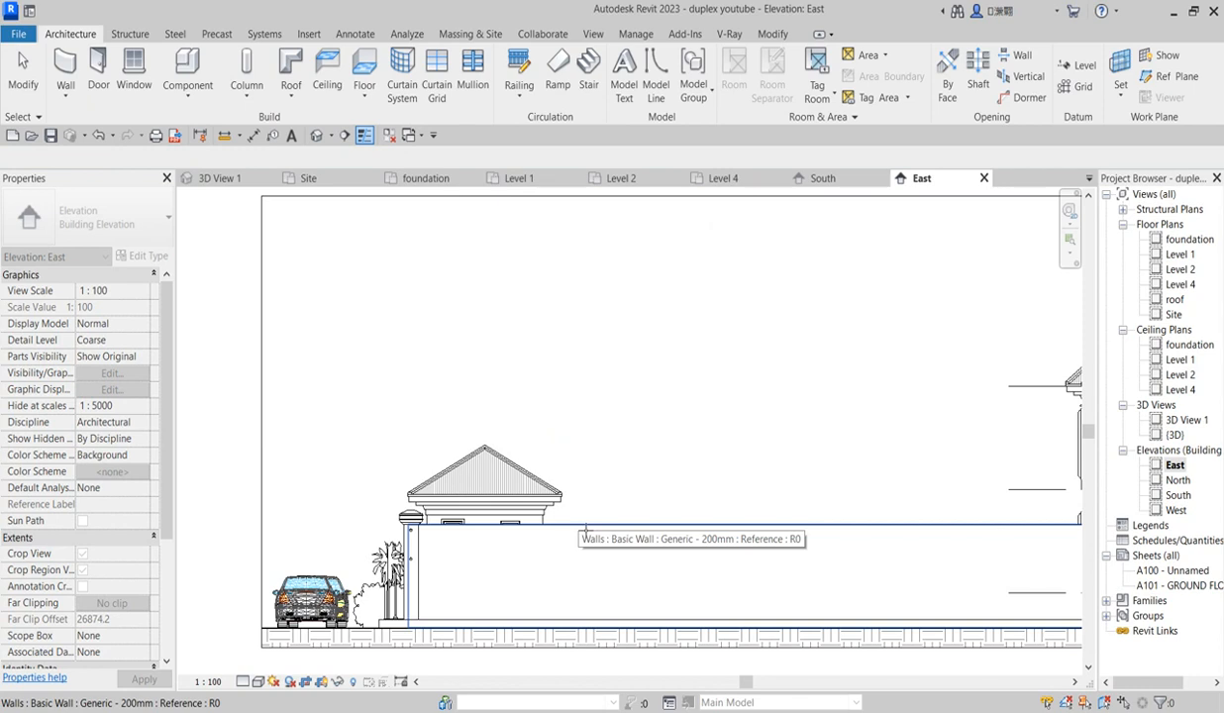
click(587, 526)
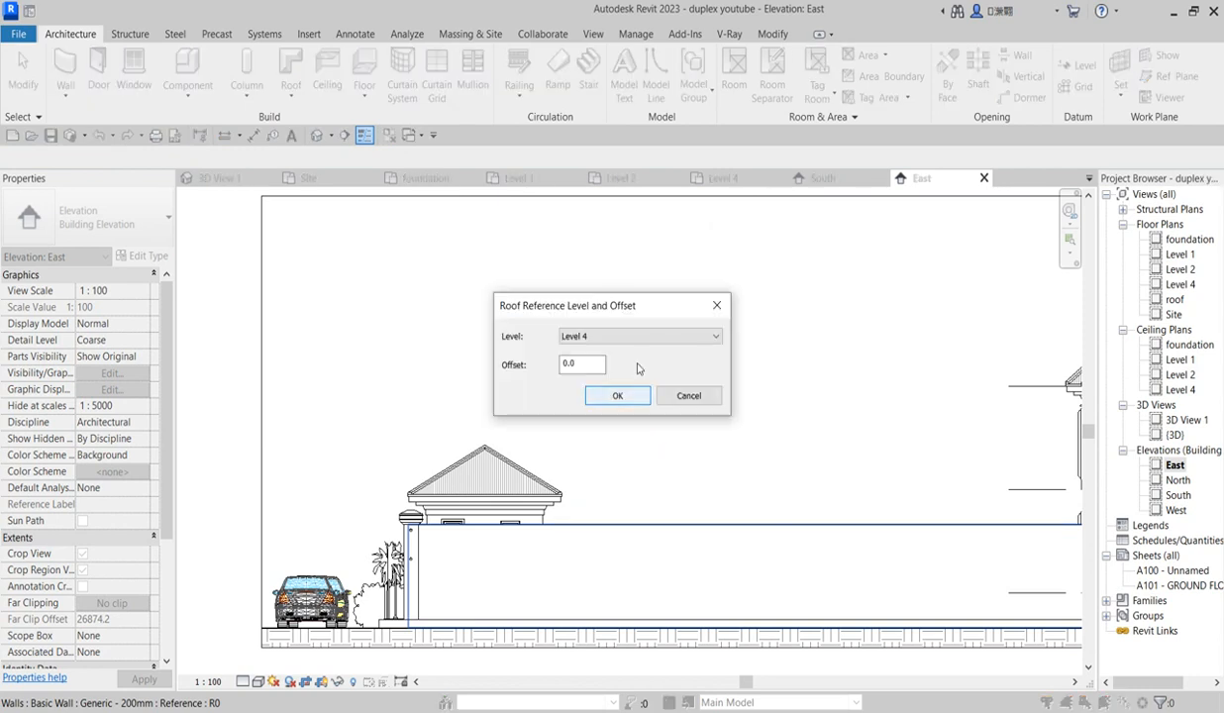
click(704, 341)
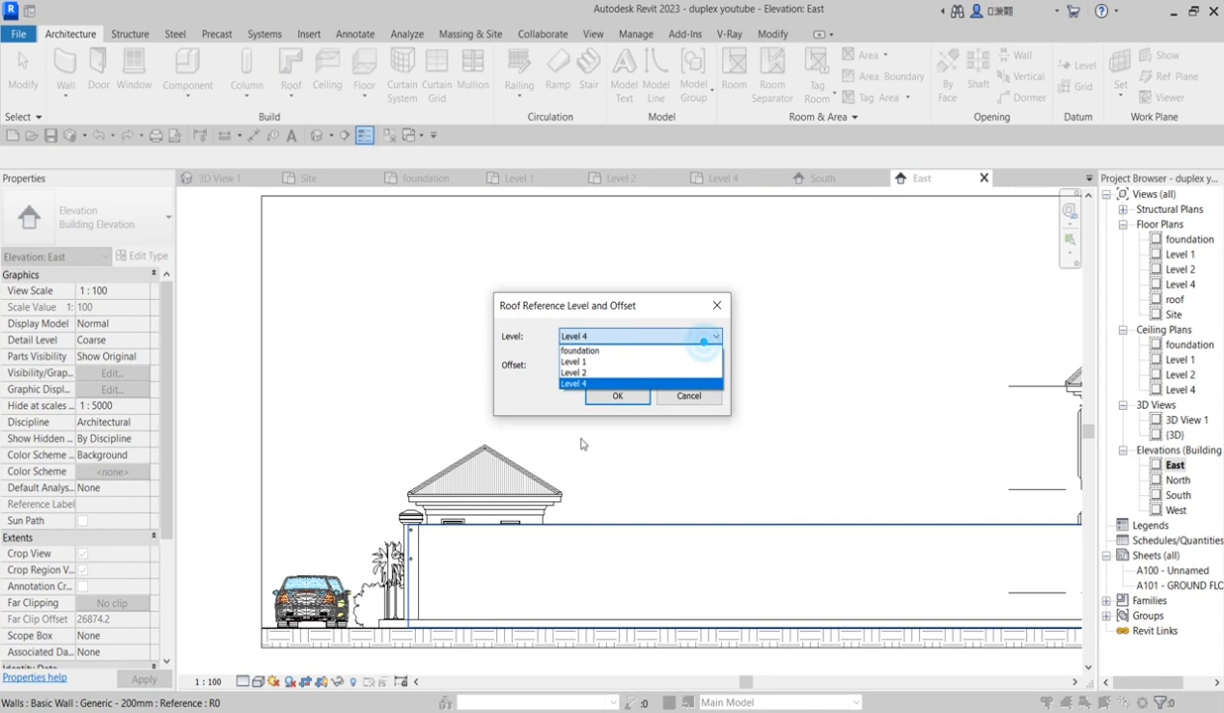
click(593, 385)
click(616, 395)
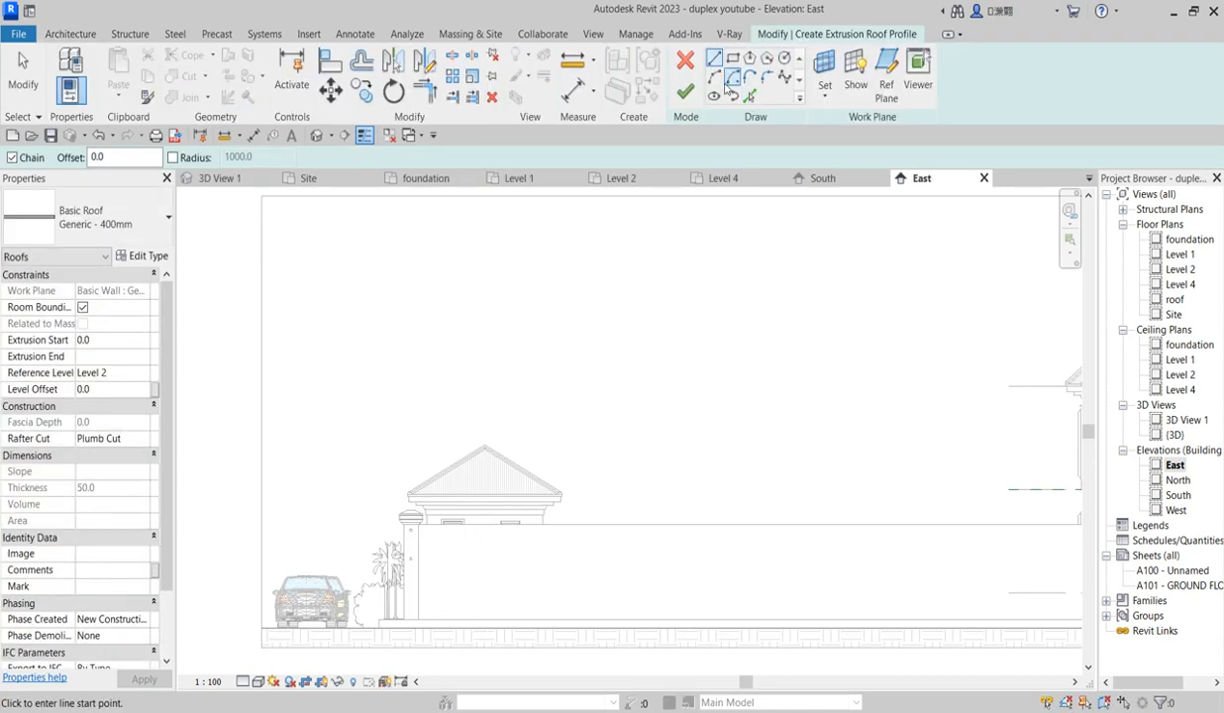
Sketch a three-point arc of about 5500 mm radius rising from the eaves moulding across the gatehouse roof, and finish the extrusion roof.
click(713, 77)
scroll(436, 496, up, 5)
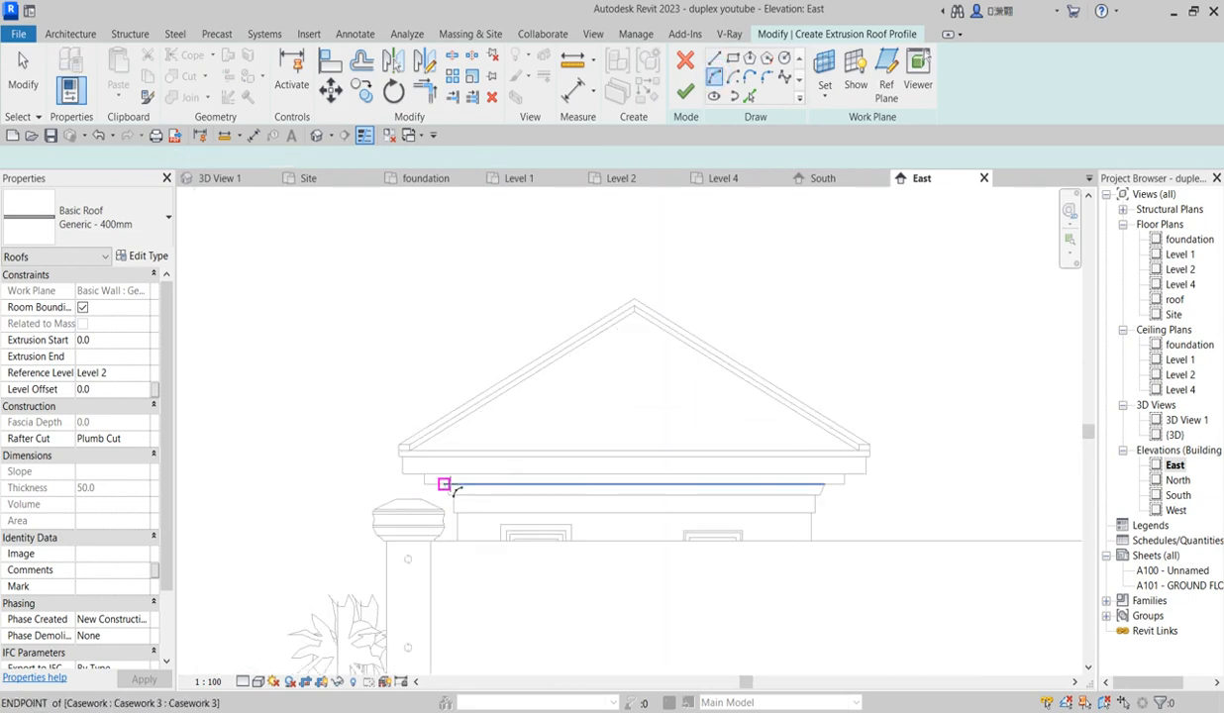
click(428, 473)
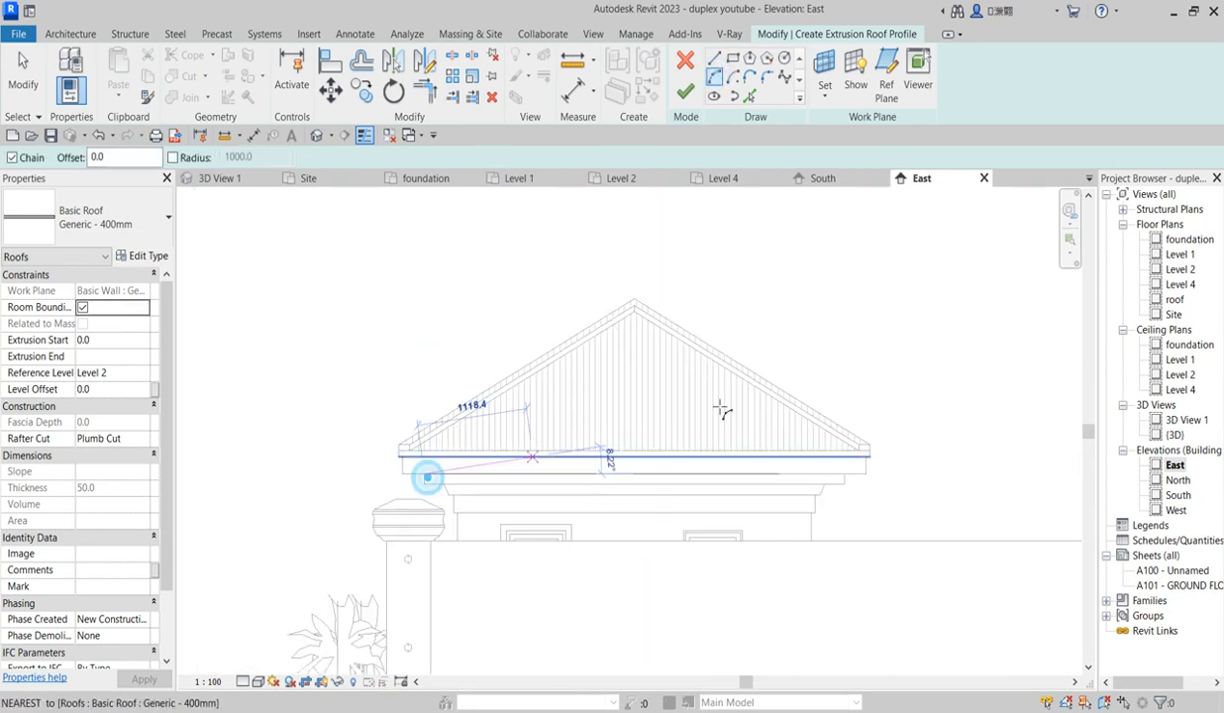
click(904, 363)
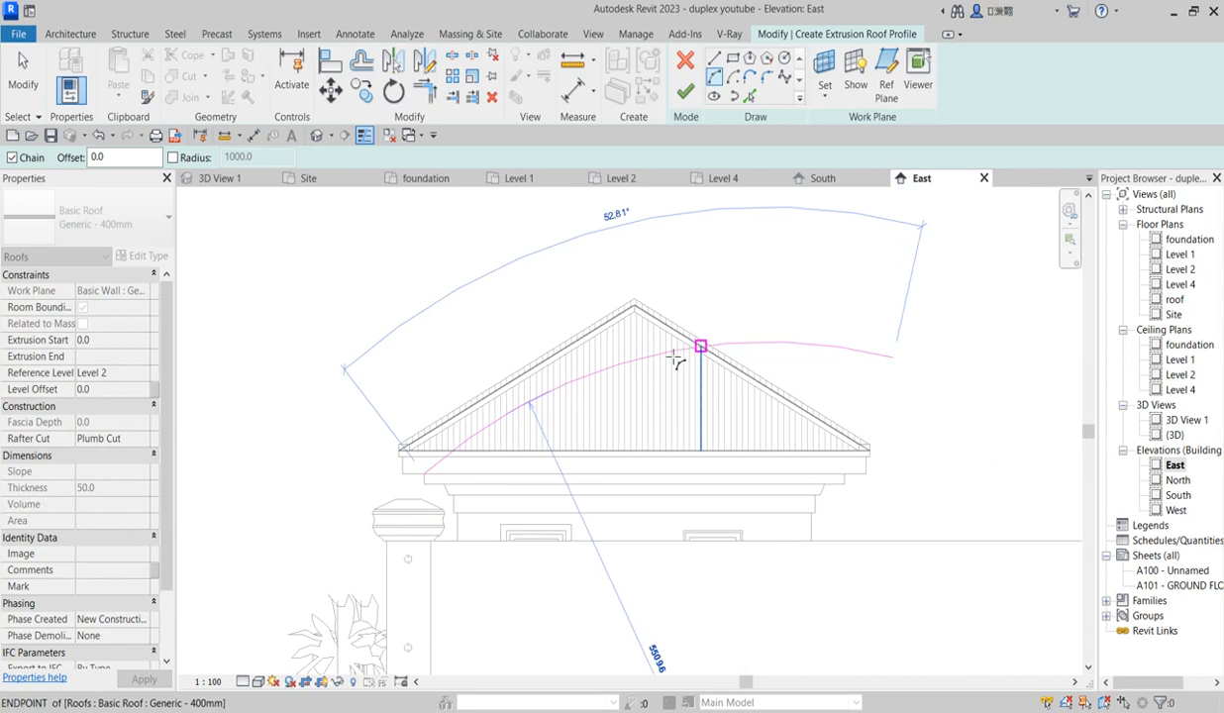
click(652, 349)
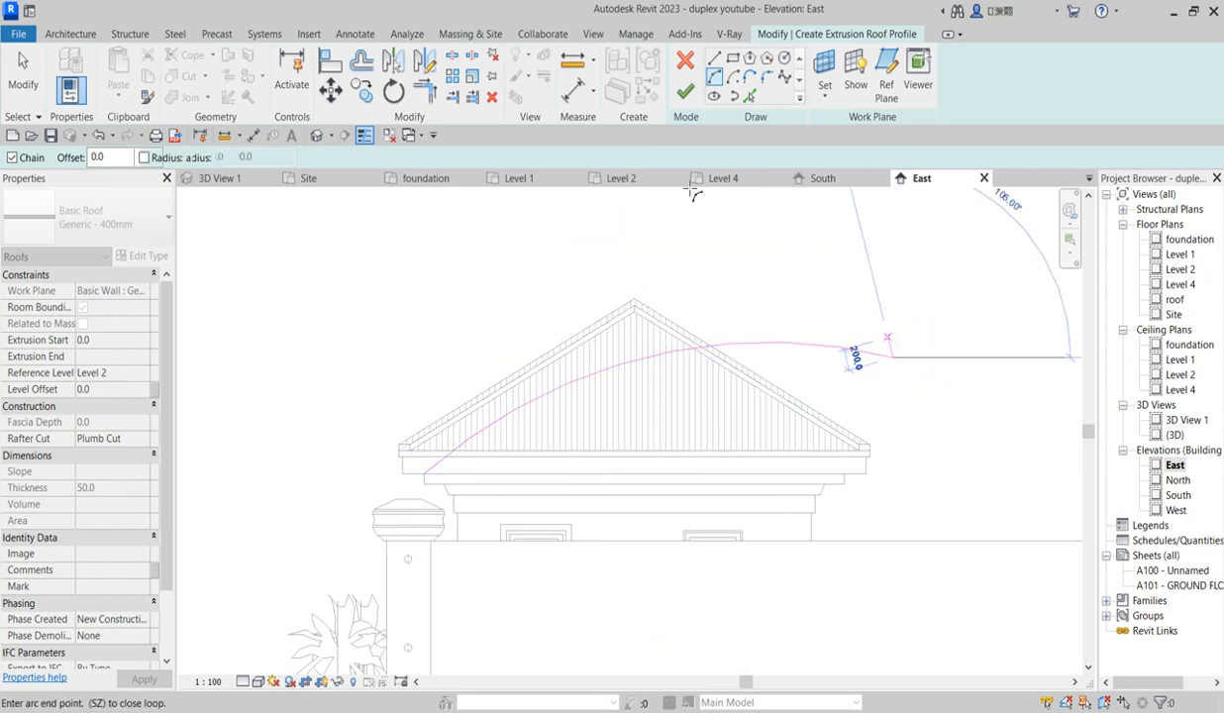
click(686, 90)
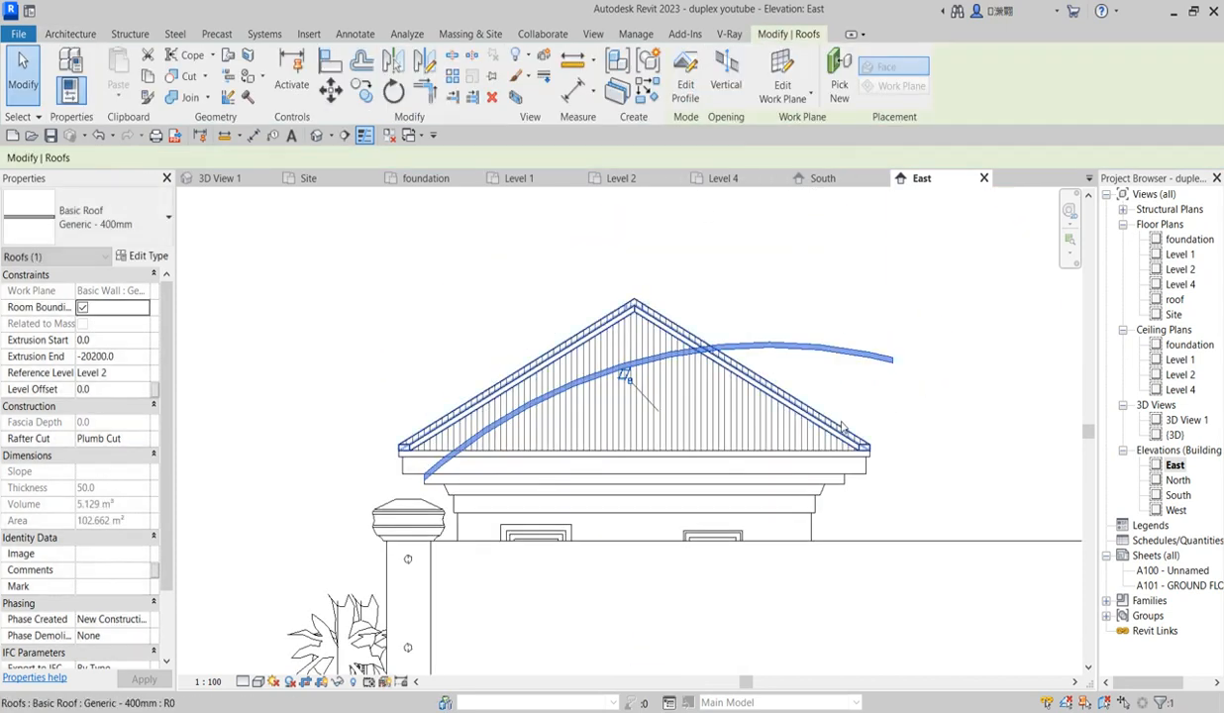
Open the {3D} view and shorten the curved roof from its gate-side end to an extrusion end of about -14461.
scroll(882, 399, up, 4)
scroll(881, 399, down, 4)
scroll(882, 401, up, 2)
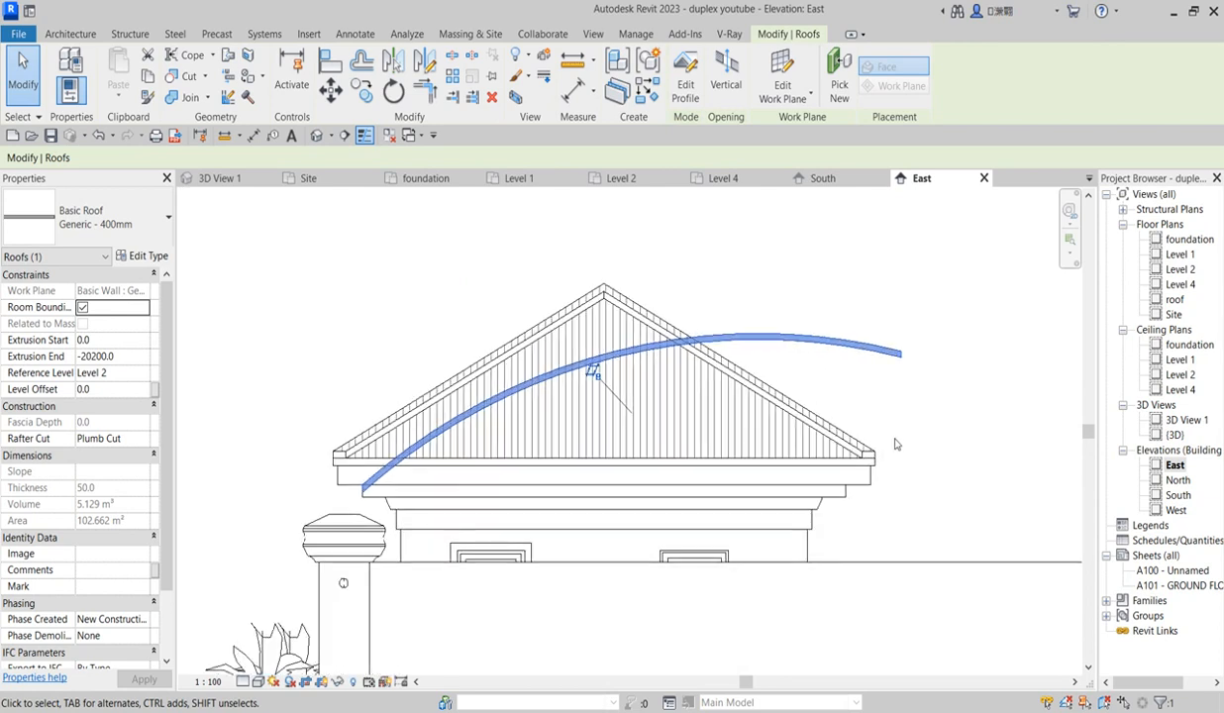
scroll(543, 349, down, 3)
scroll(735, 356, up, 2)
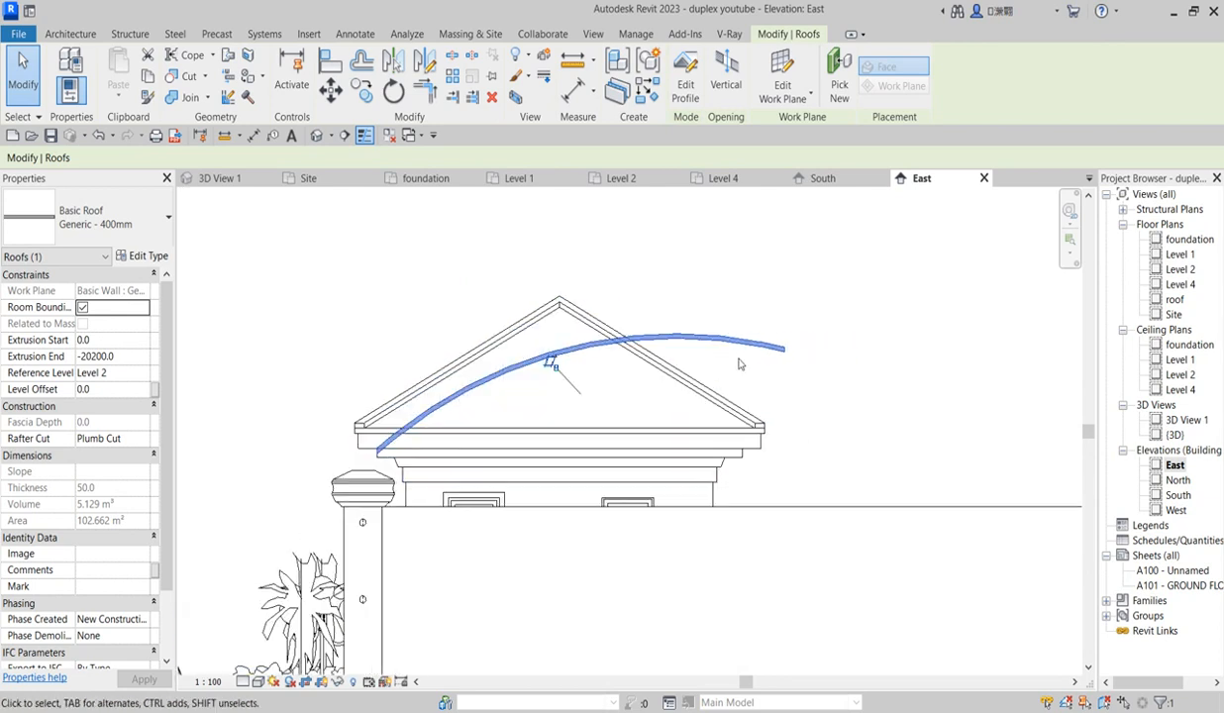
double_click(1175, 436)
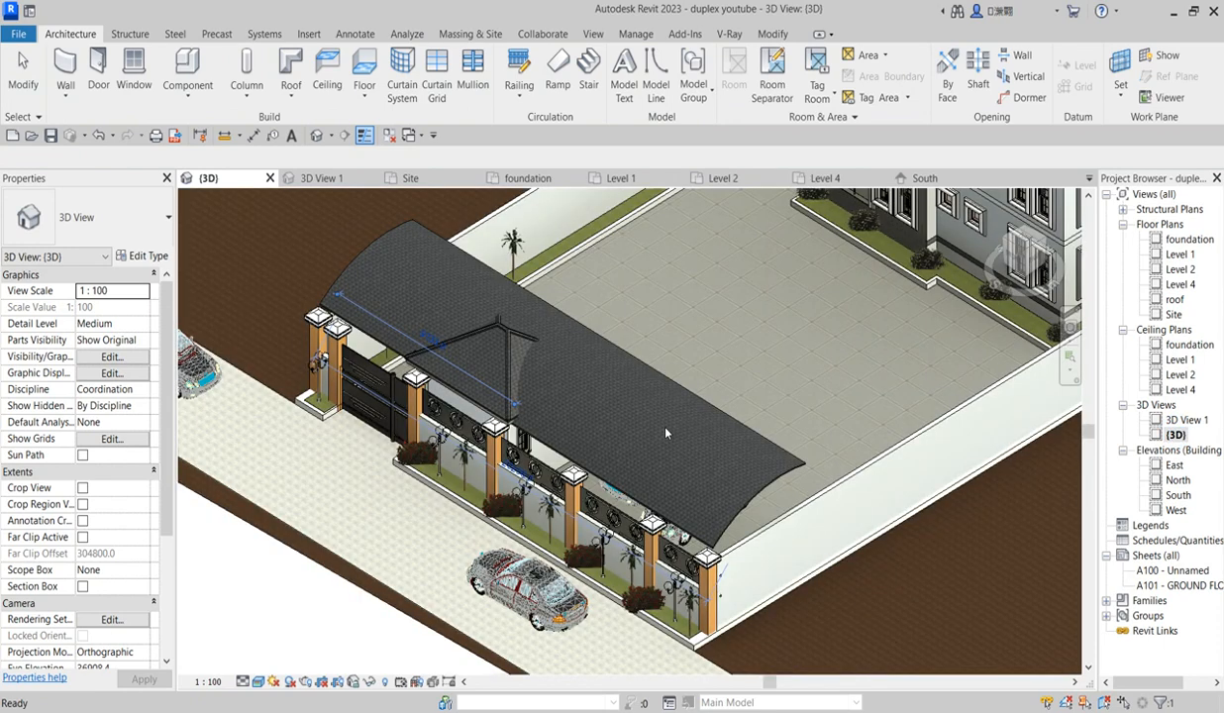
click(642, 411)
scroll(657, 425, down, 3)
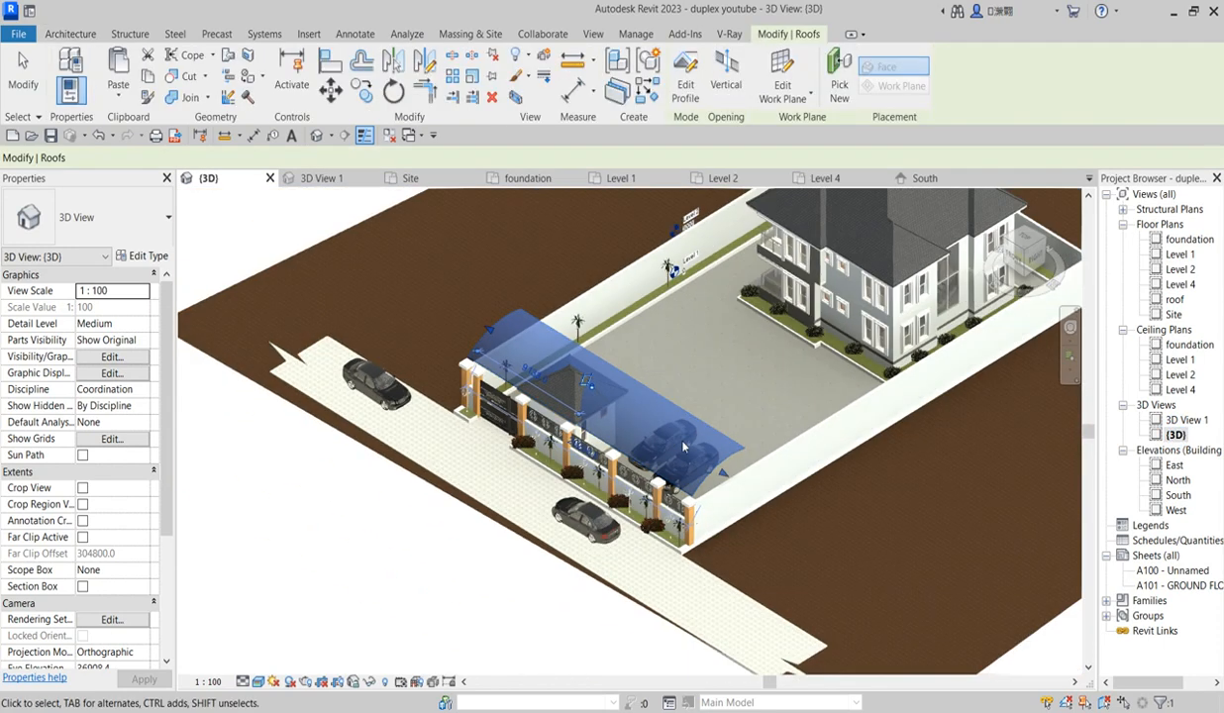
drag(487, 334, 611, 398)
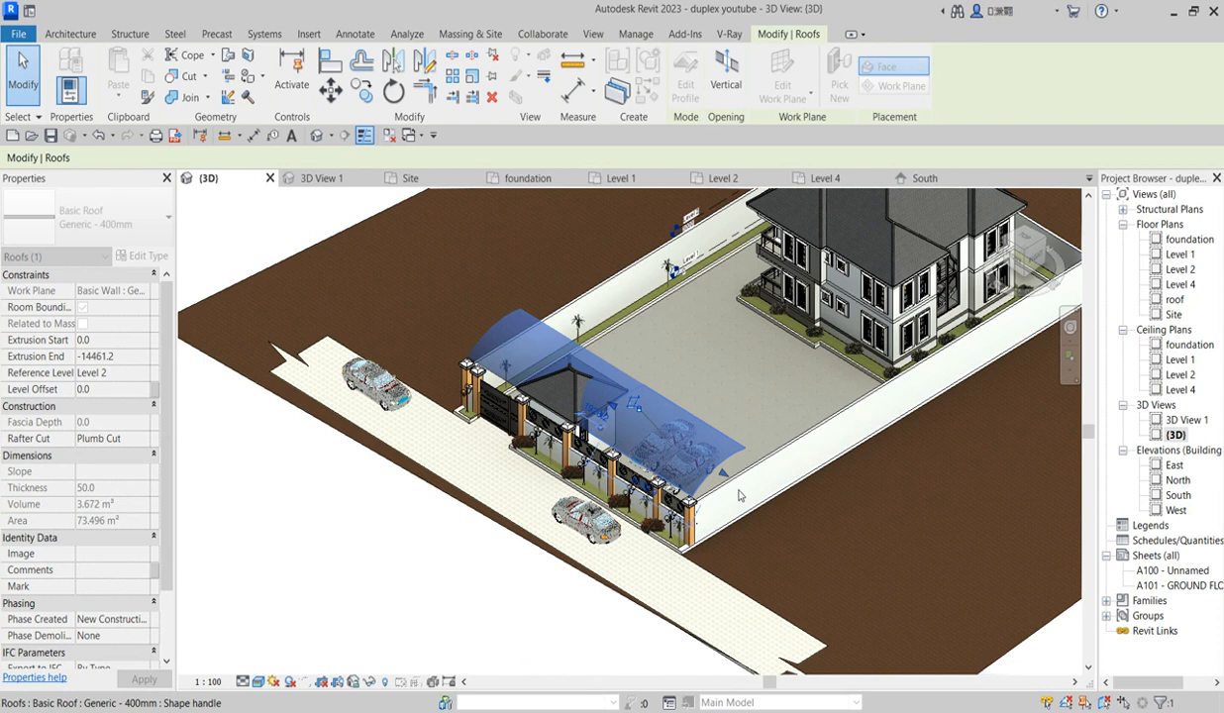
Adjust both ends of the curved roof to fit over the parked cars, with its gatehouse-side extrusion end at about -8815.
scroll(738, 489, up, 2)
drag(691, 452, 623, 422)
mouse_move(524, 348)
mouse_down()
mouse_move(536, 355)
mouse_move(522, 355)
mouse_up()
scroll(630, 403, up, 3)
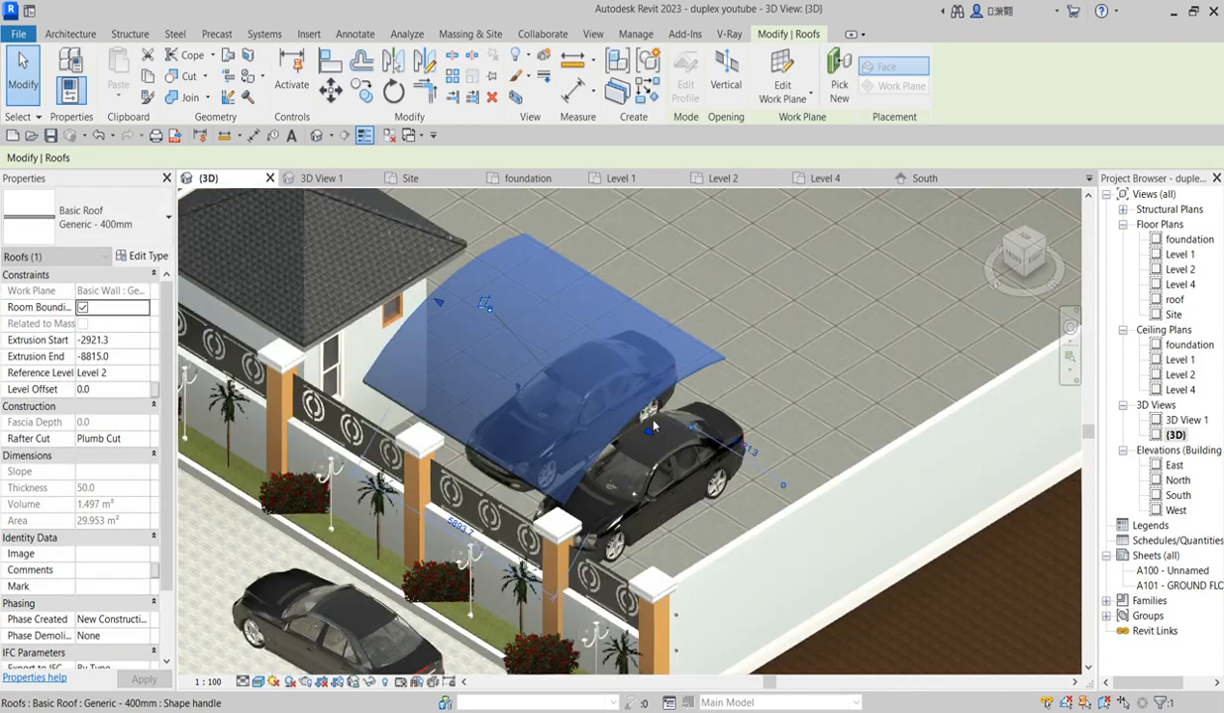
drag(651, 435, 748, 376)
click(818, 332)
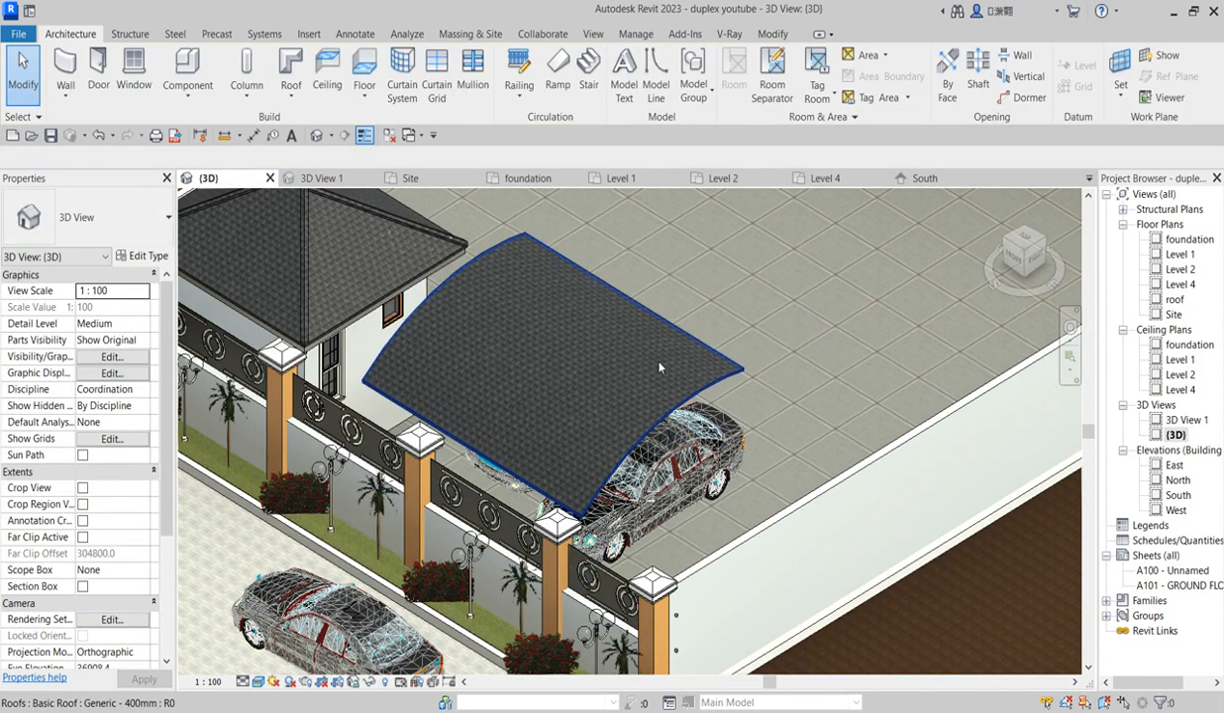
Open the East elevation and select the curved extrusion roof over the parked cars.
scroll(667, 356, down, 3)
scroll(610, 479, up, 1)
scroll(632, 432, up, 3)
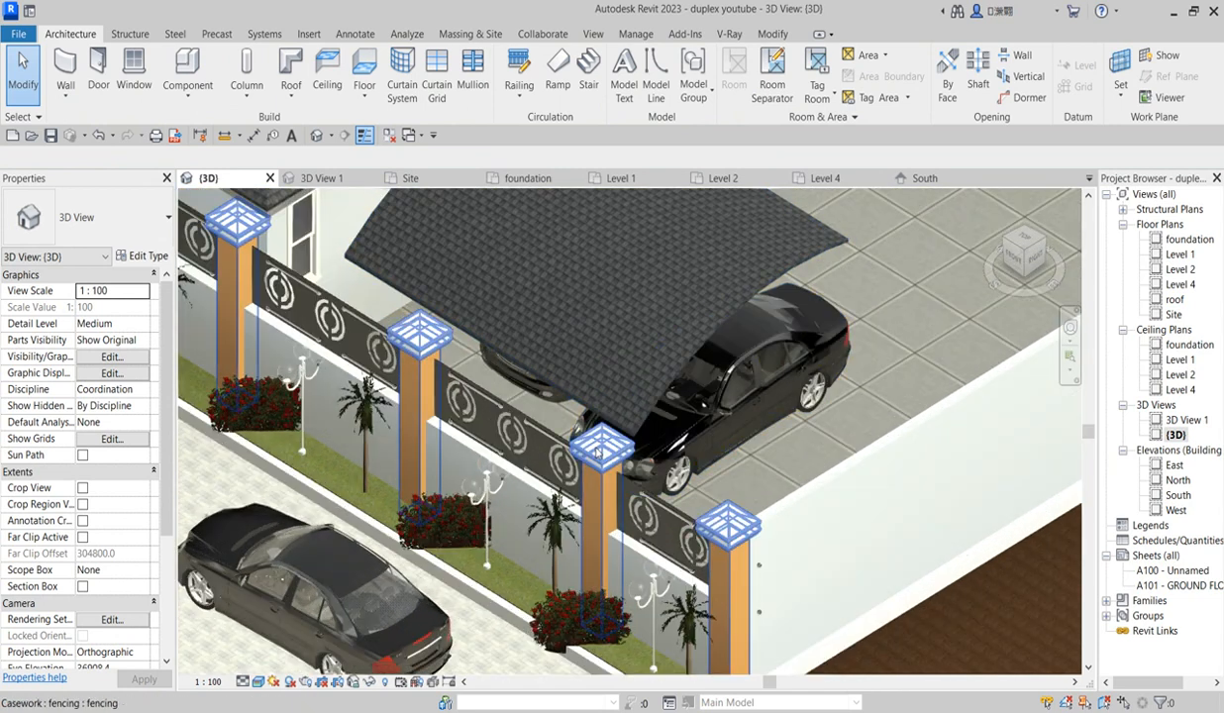
scroll(634, 432, down, 5)
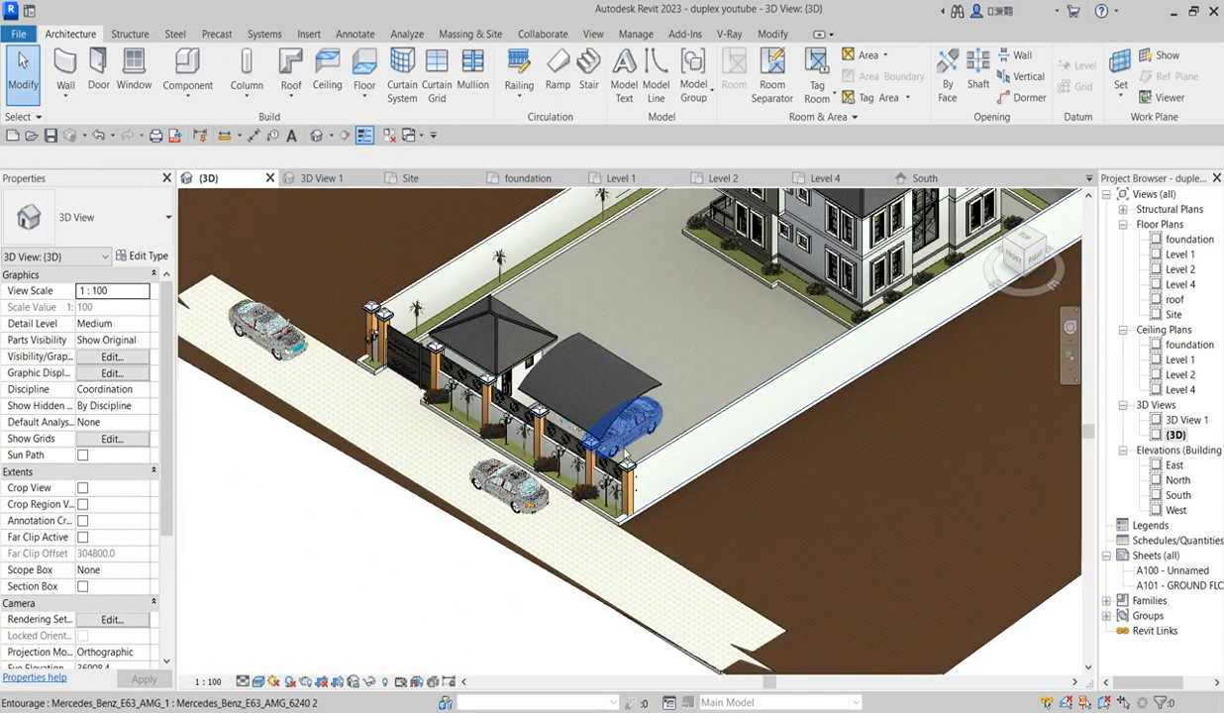
scroll(626, 451, up, 2)
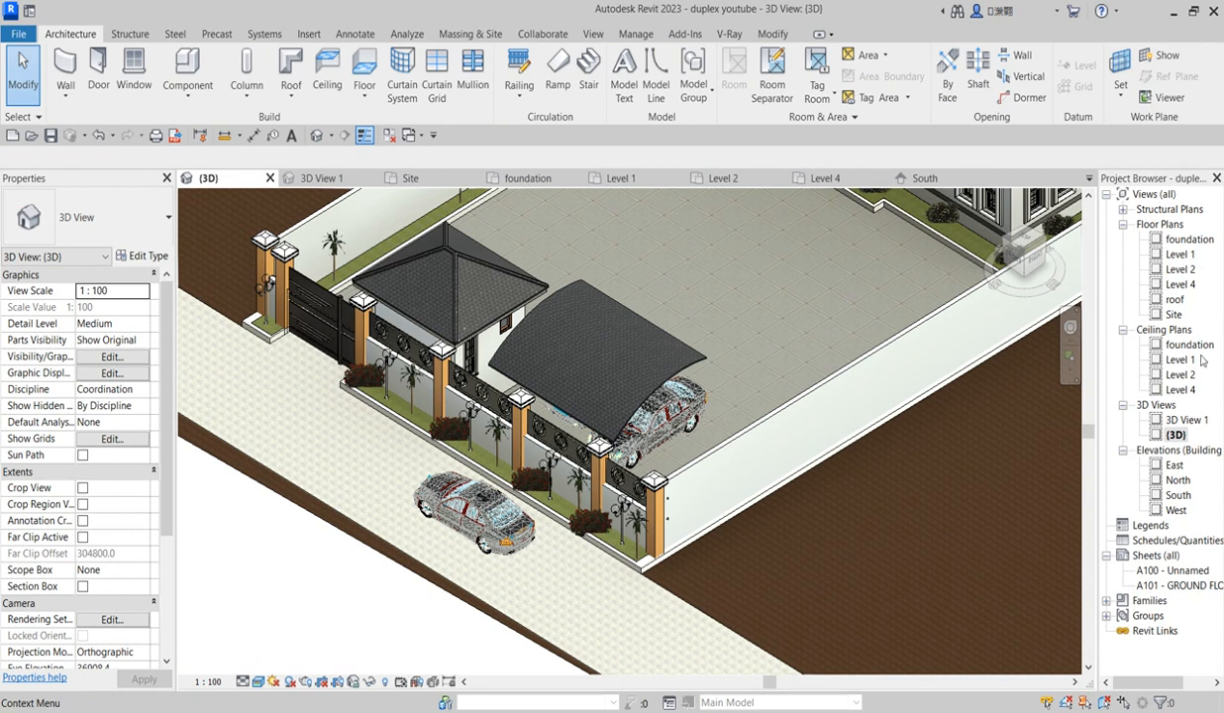
double_click(1178, 466)
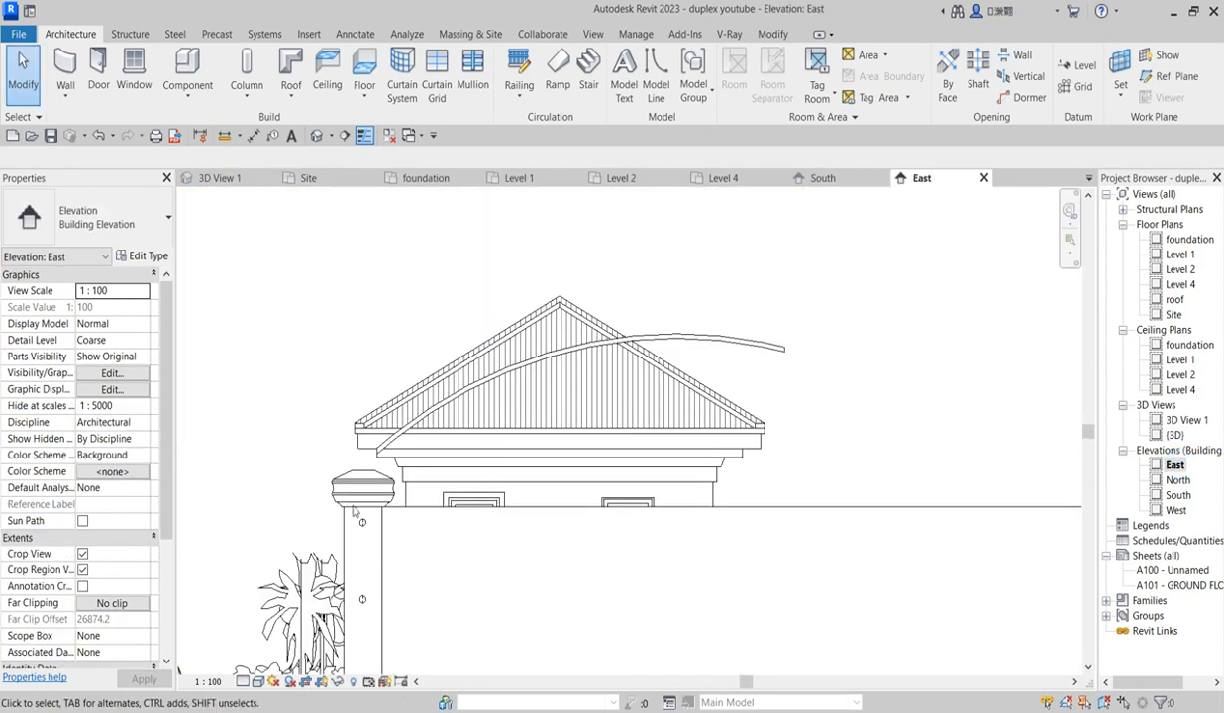
scroll(525, 376, up, 3)
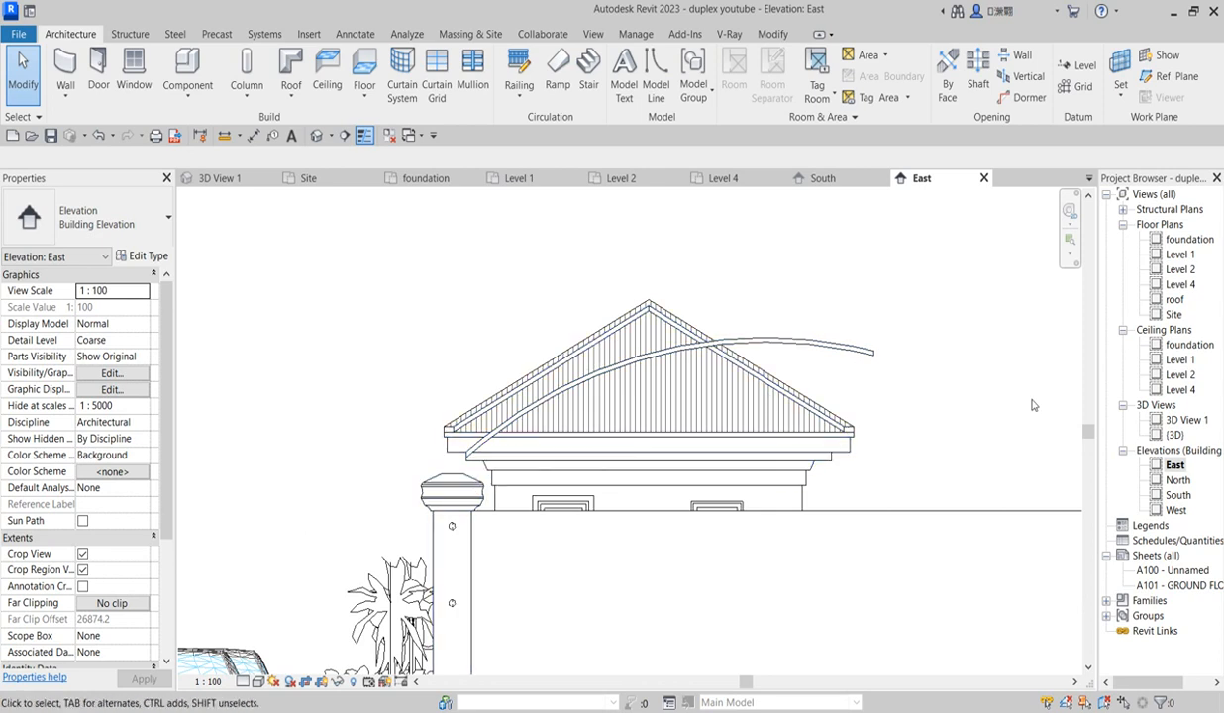
click(828, 346)
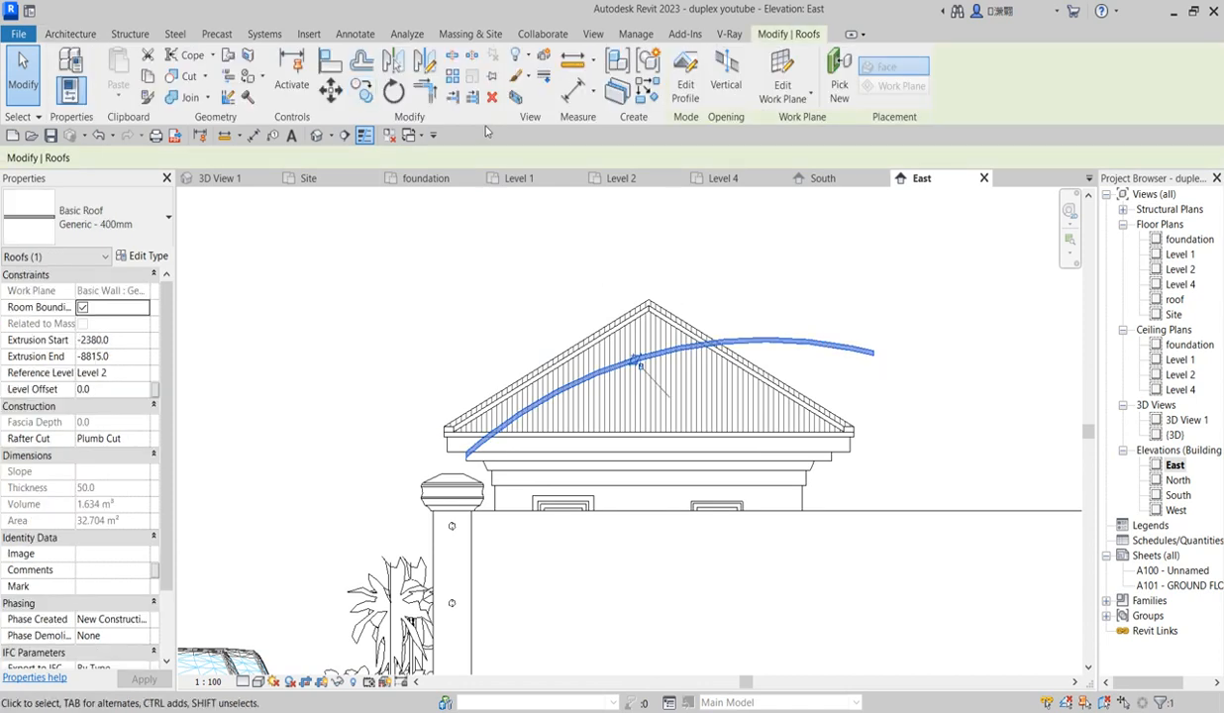
Copy the curved carport roof straight down so the duplicate sits directly beneath the original.
click(362, 90)
scroll(891, 351, up, 5)
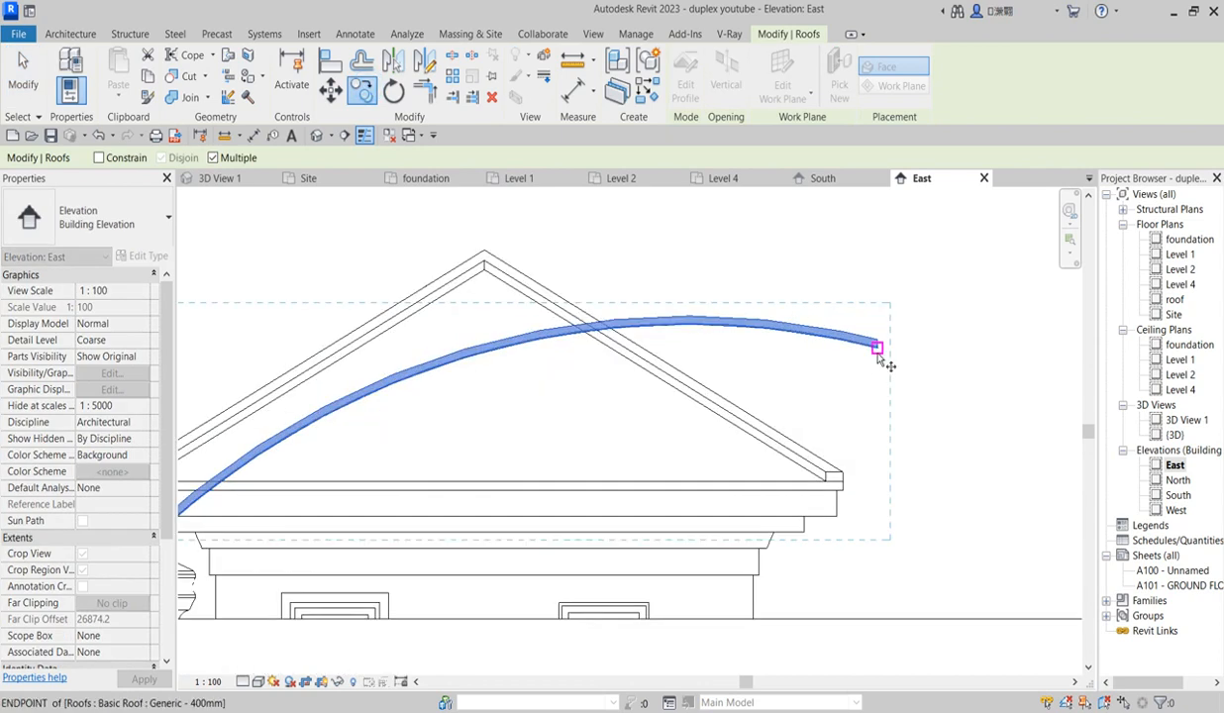
click(877, 327)
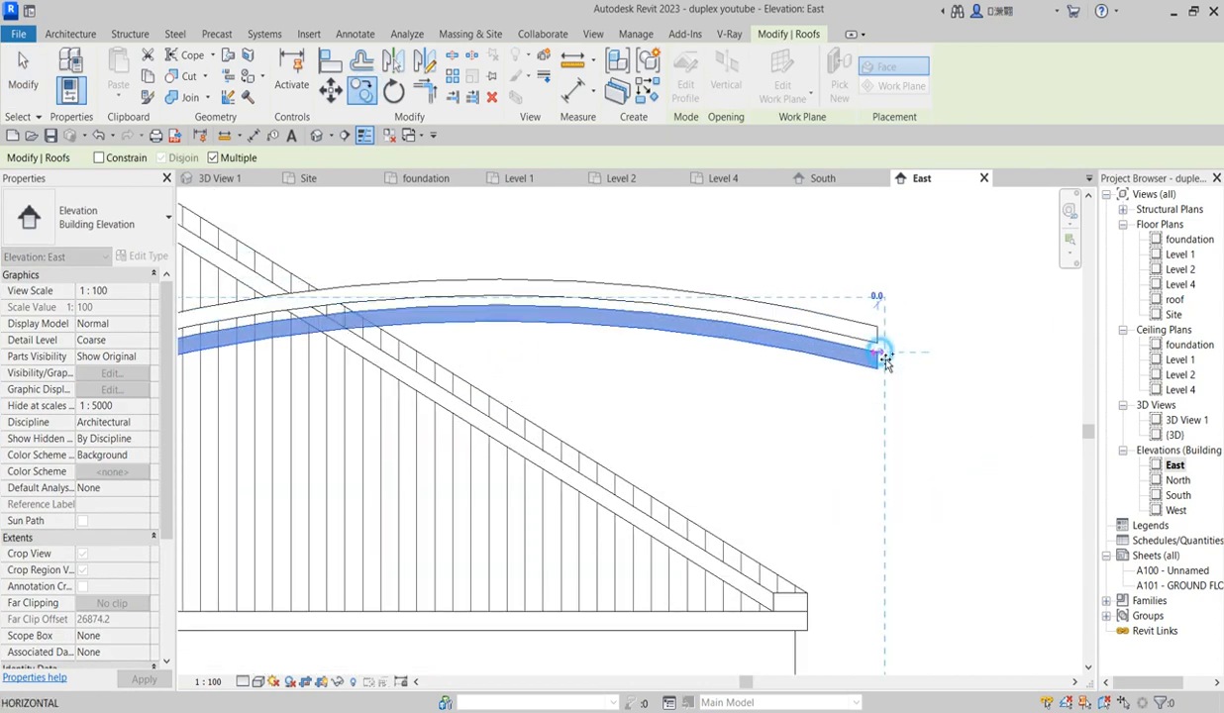
scroll(896, 327, down, 2)
right_click(919, 313)
click(991, 327)
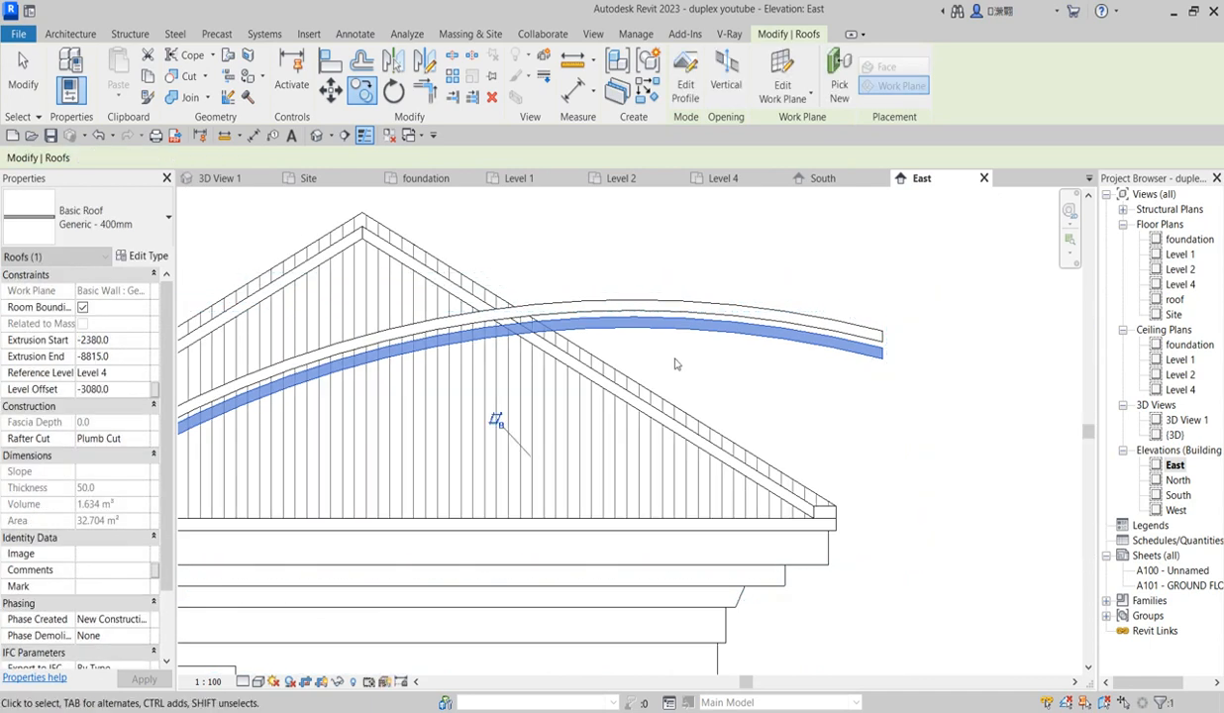
Change the lower copied roof's type from Basic Roof to Sloped Glazing.
click(160, 230)
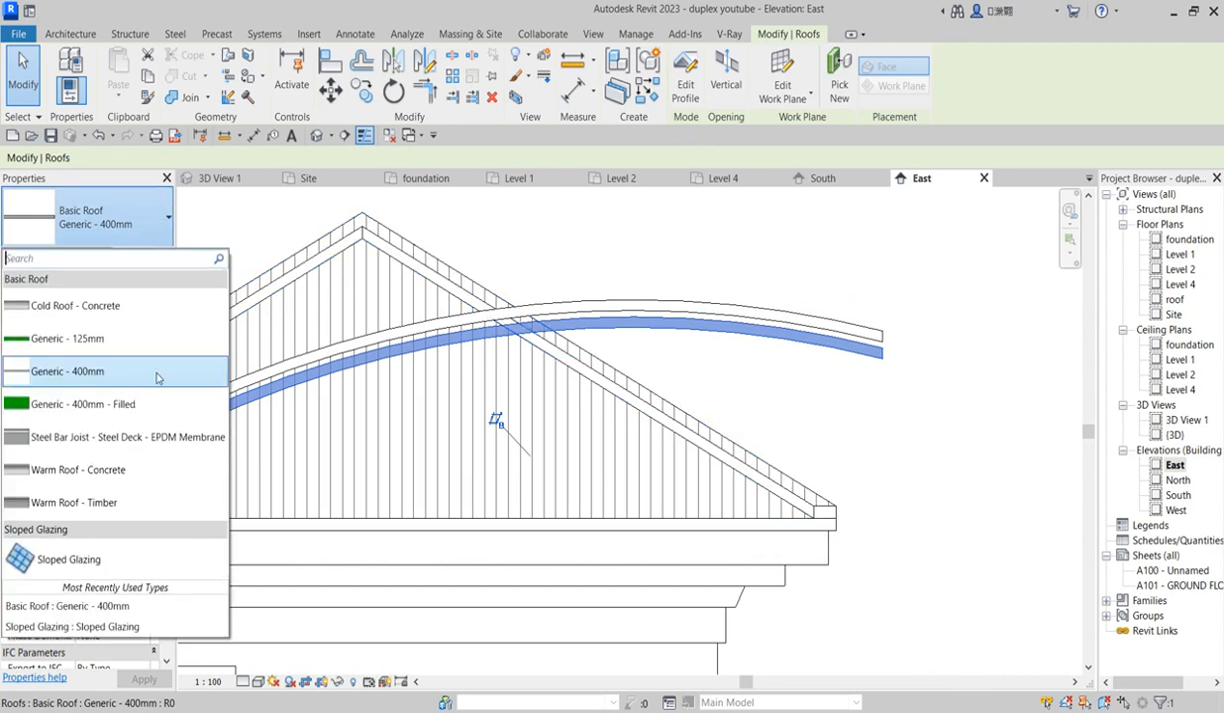
click(92, 561)
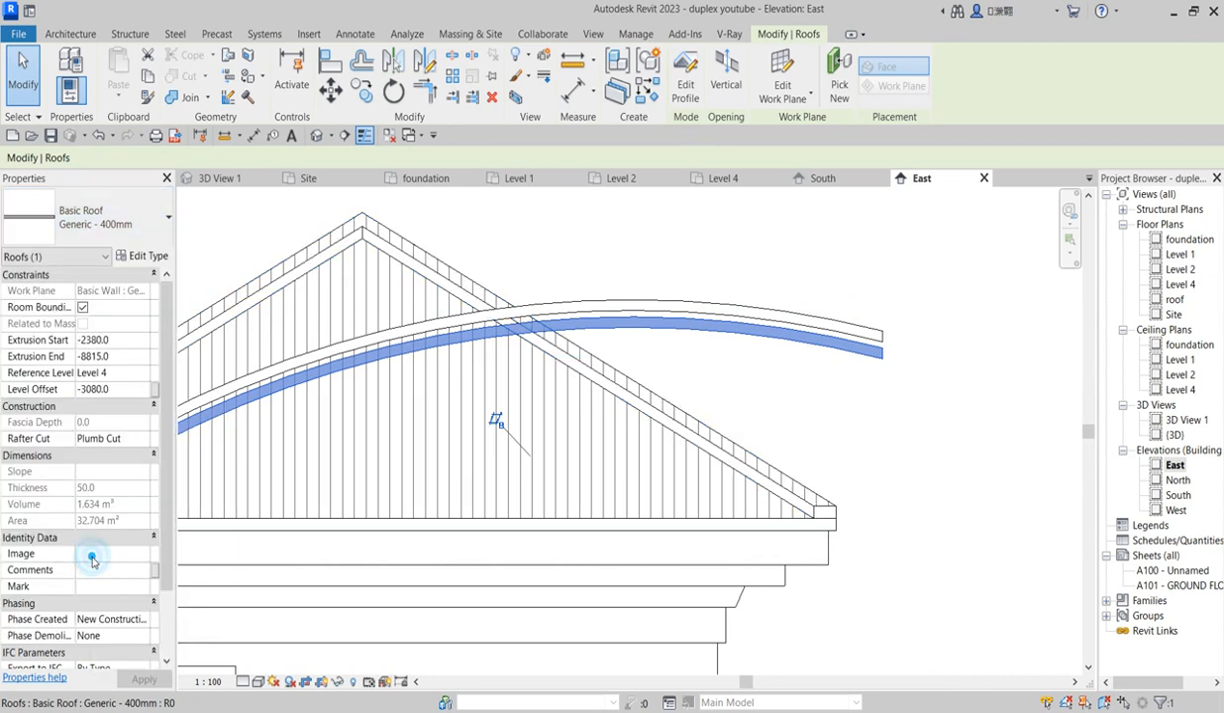
click(886, 442)
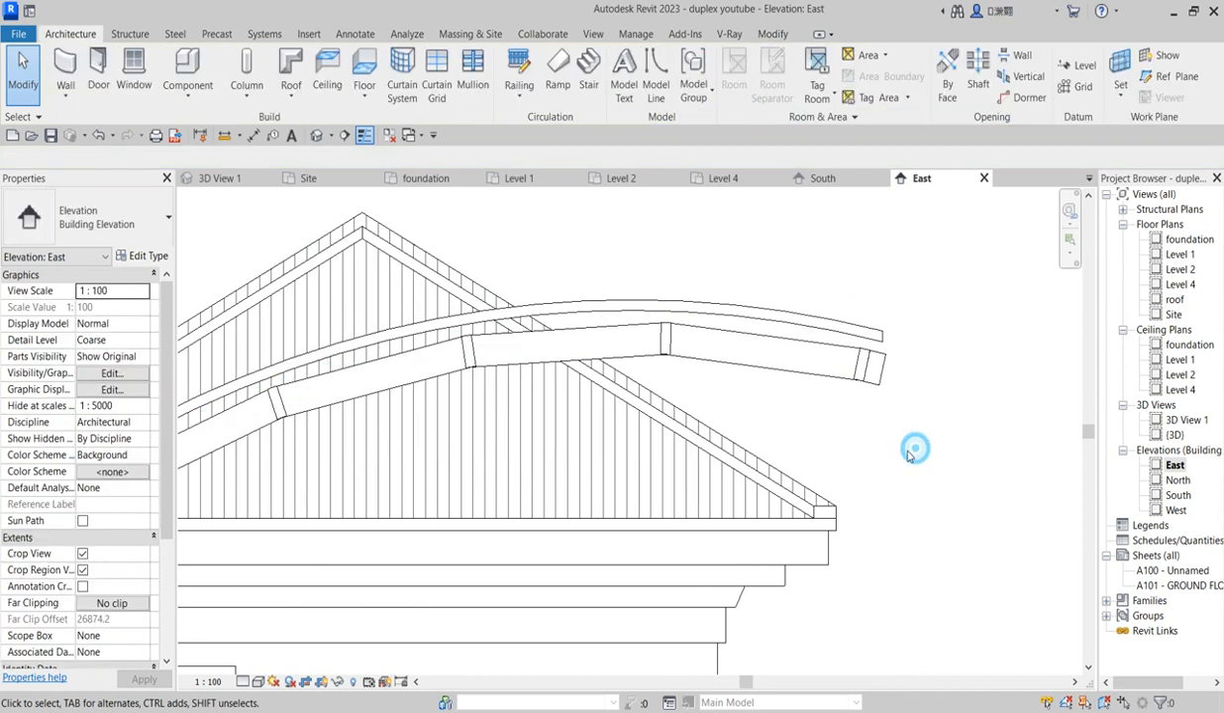
scroll(733, 389, down, 4)
scroll(768, 410, up, 2)
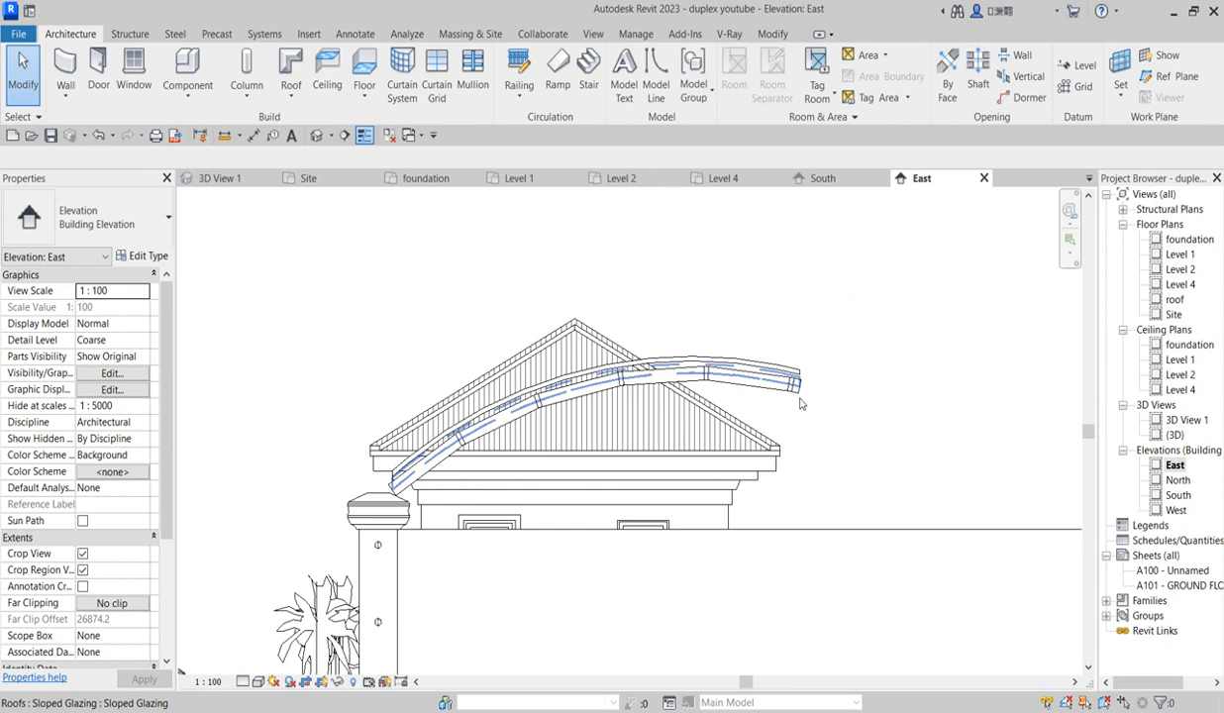
Duplicate the lower roof's glazing type as Sloped Glazing 2.
click(801, 397)
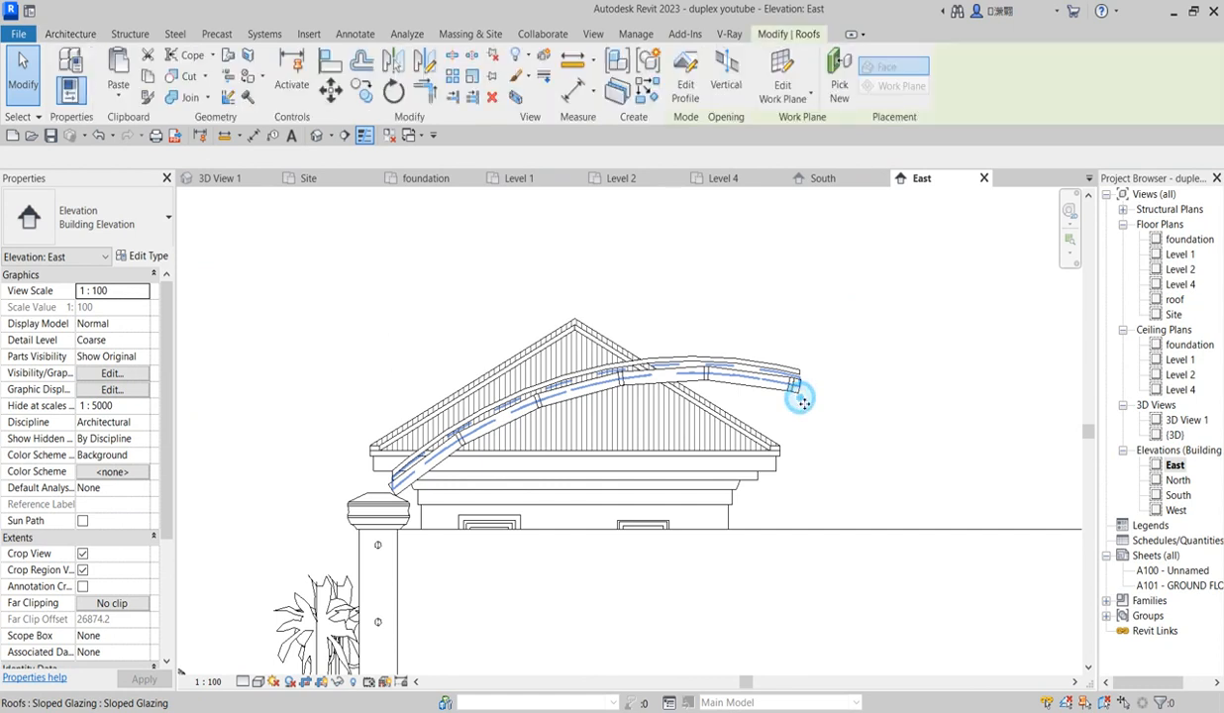
click(150, 256)
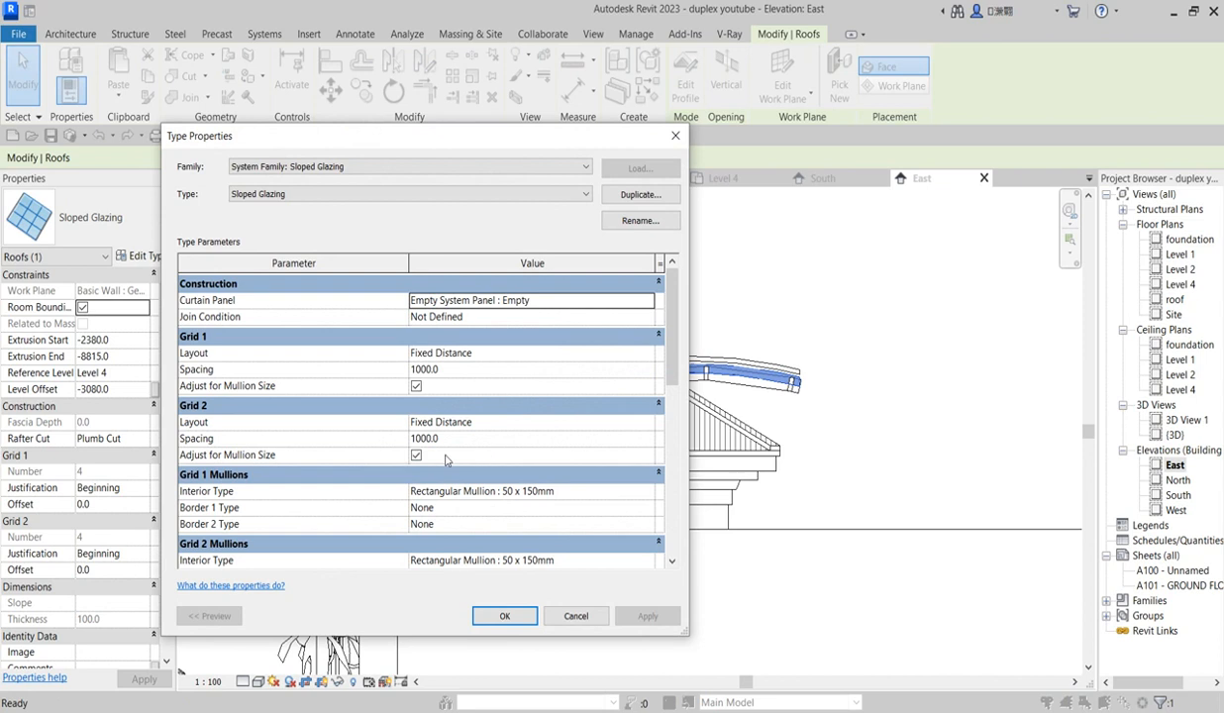
drag(670, 351, 671, 416)
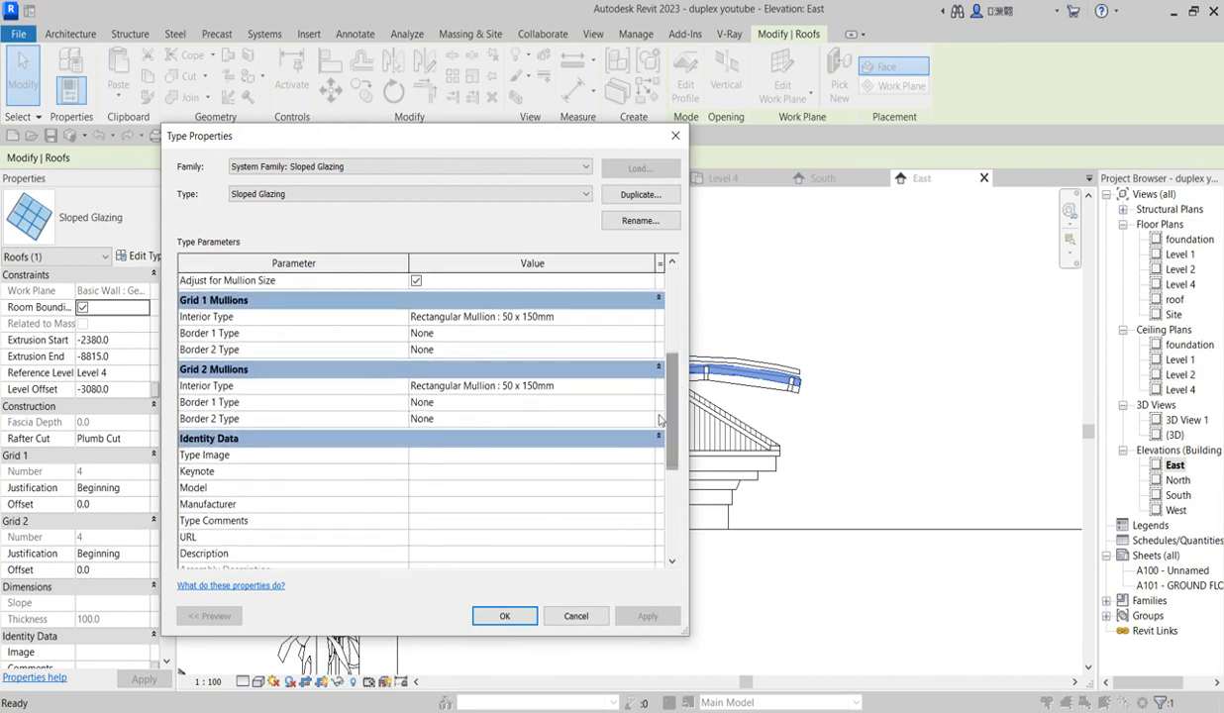
click(633, 195)
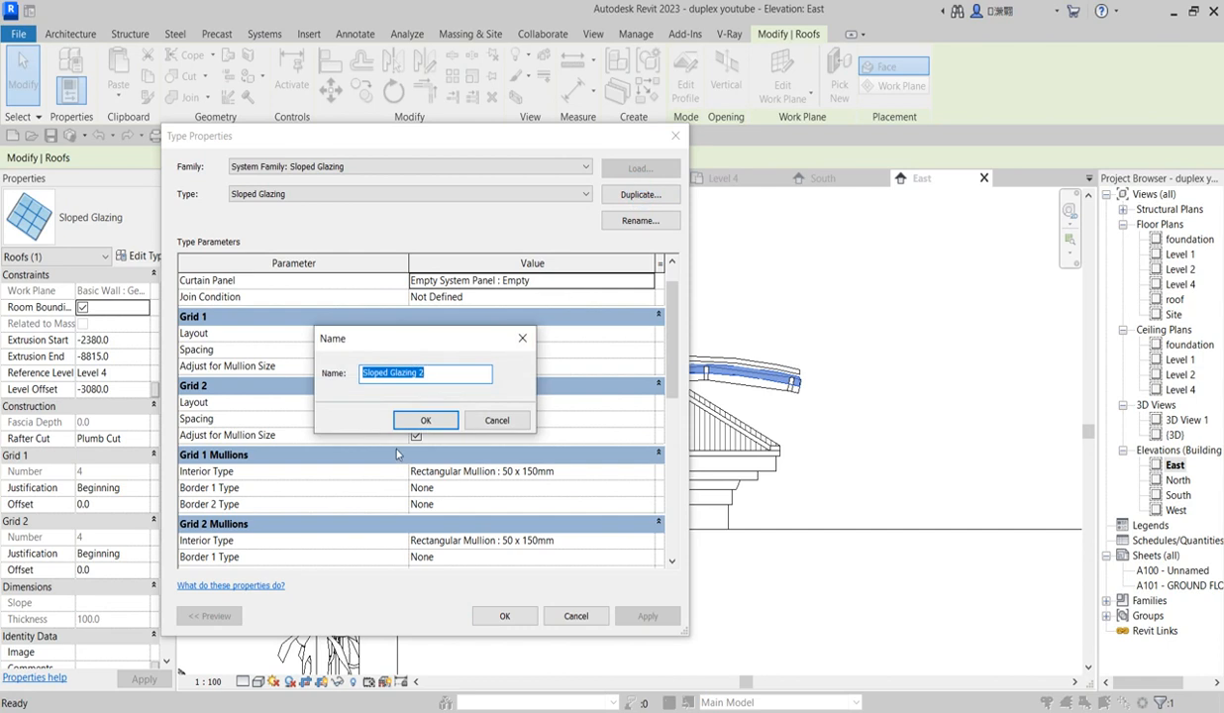
click(425, 420)
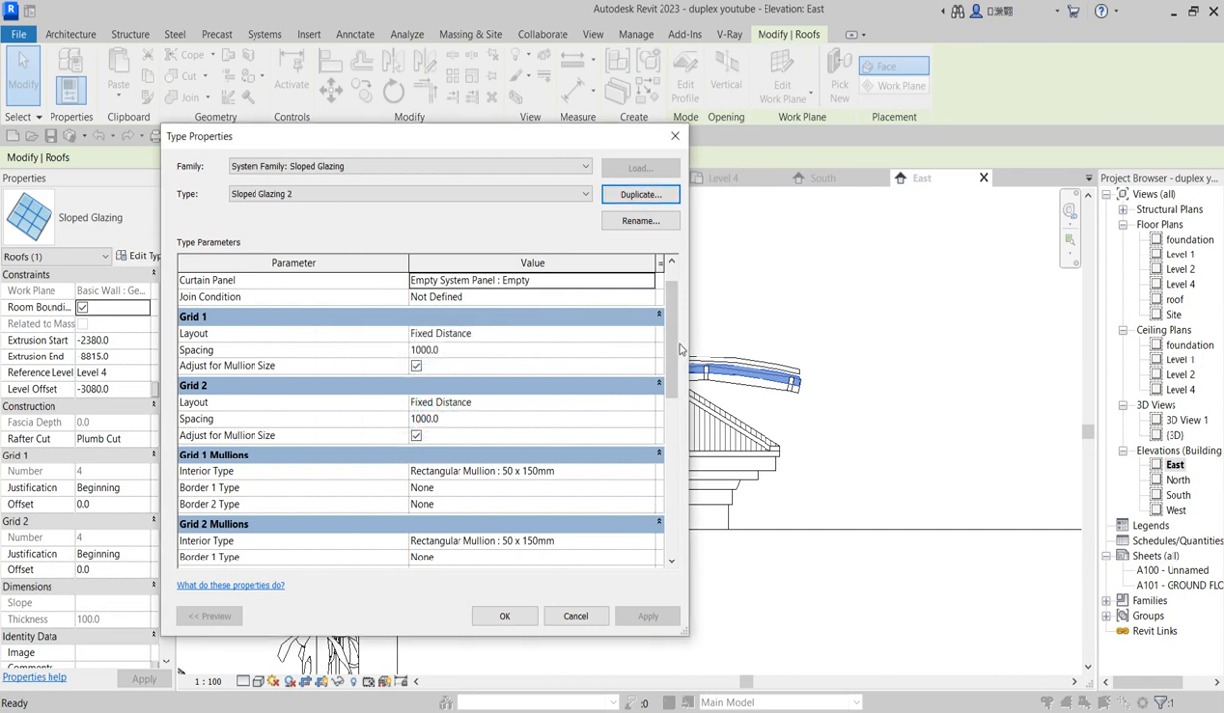
Set the interior mullions of Grid 1 and Grid 2 to Circular Mullion : 25mm Radius in the Sloped Glazing 2 type.
scroll(678, 352, down, 2)
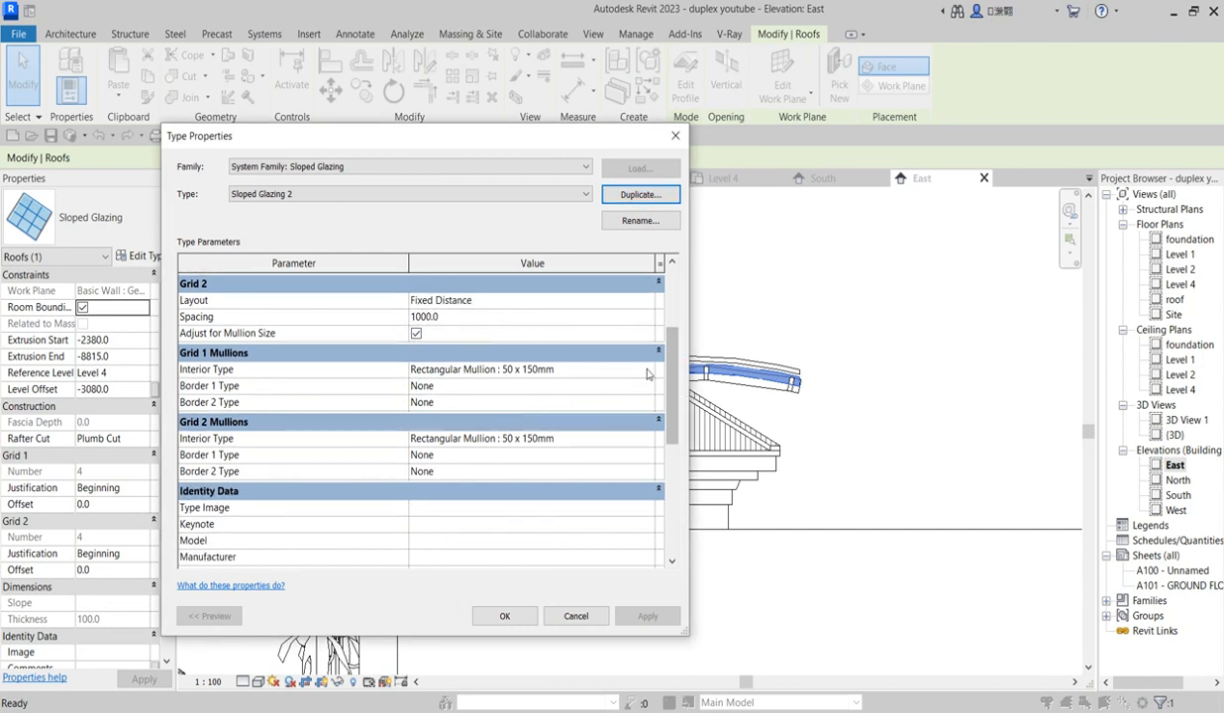
click(647, 374)
click(648, 370)
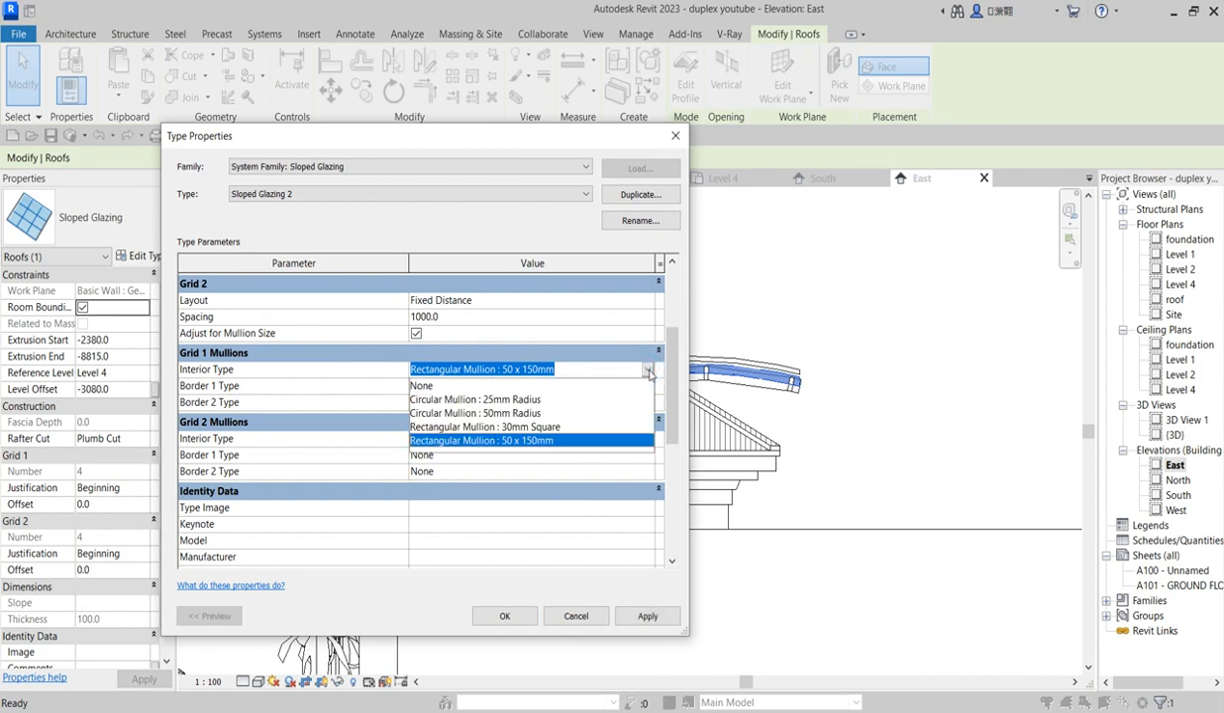
click(525, 400)
click(584, 402)
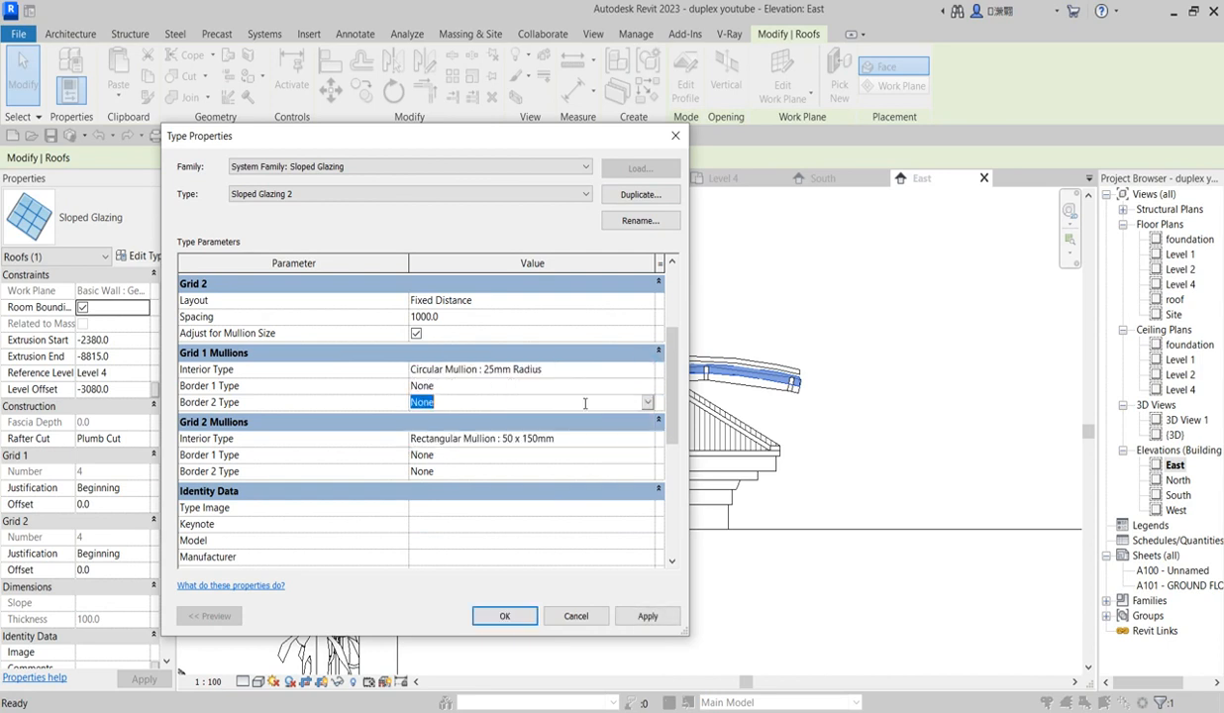
click(650, 442)
click(645, 442)
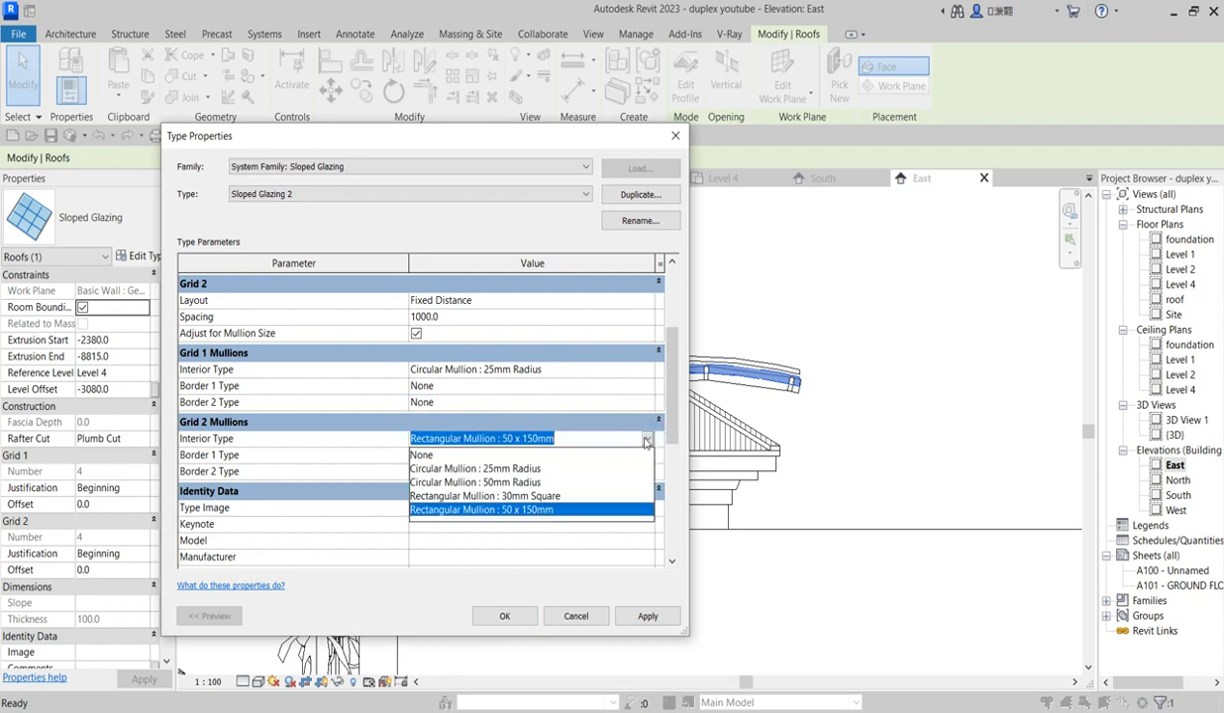
click(525, 469)
click(518, 616)
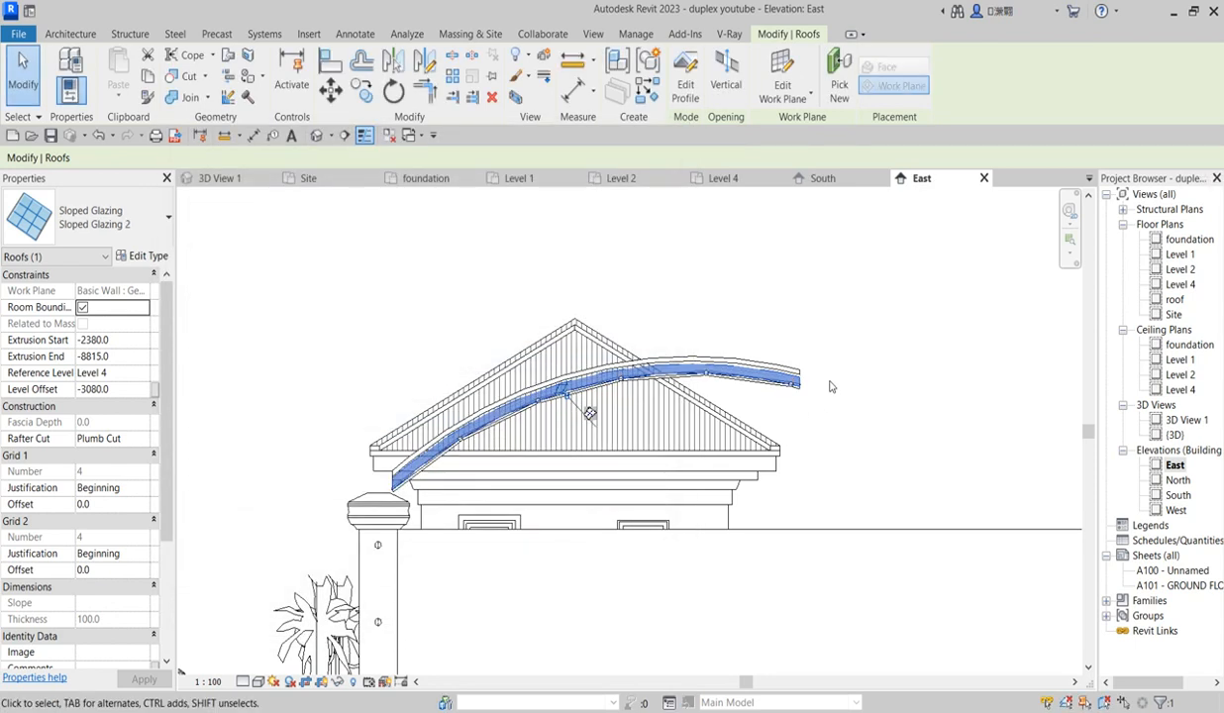
click(834, 377)
Examine the circular mullion frame beneath the curved carport roof in the East elevation and the {3D} view.
scroll(747, 387, up, 3)
scroll(818, 392, up, 2)
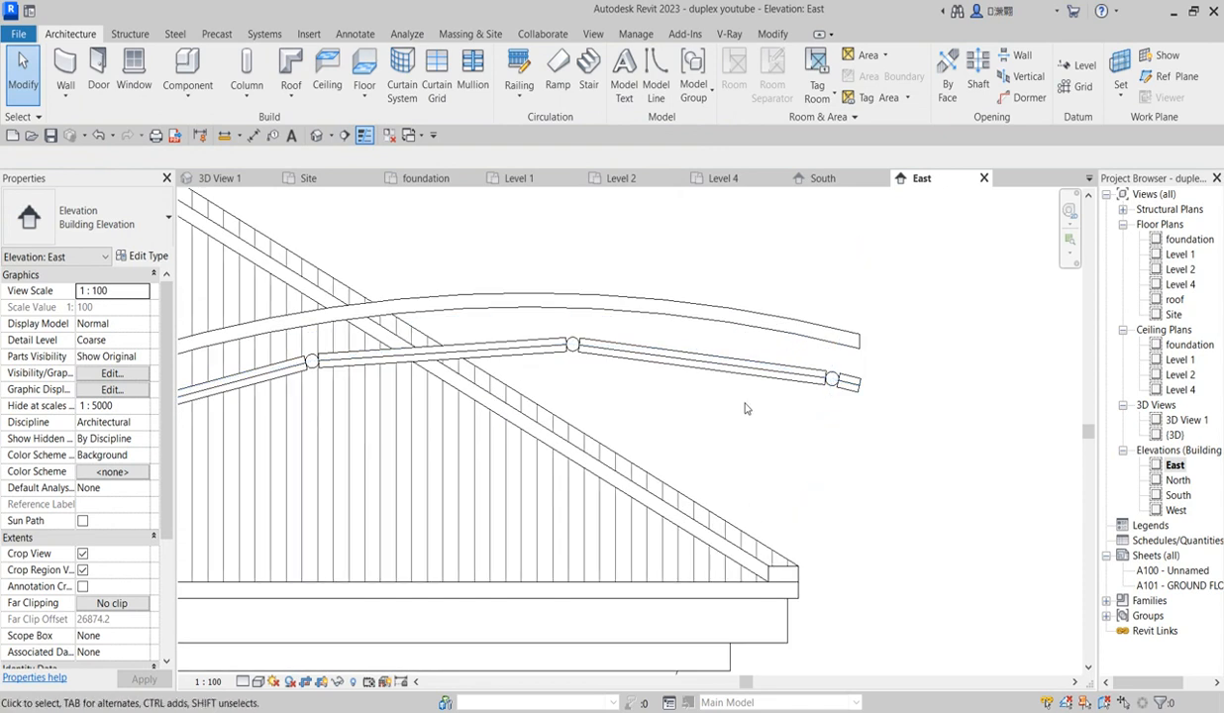
scroll(722, 439, down, 4)
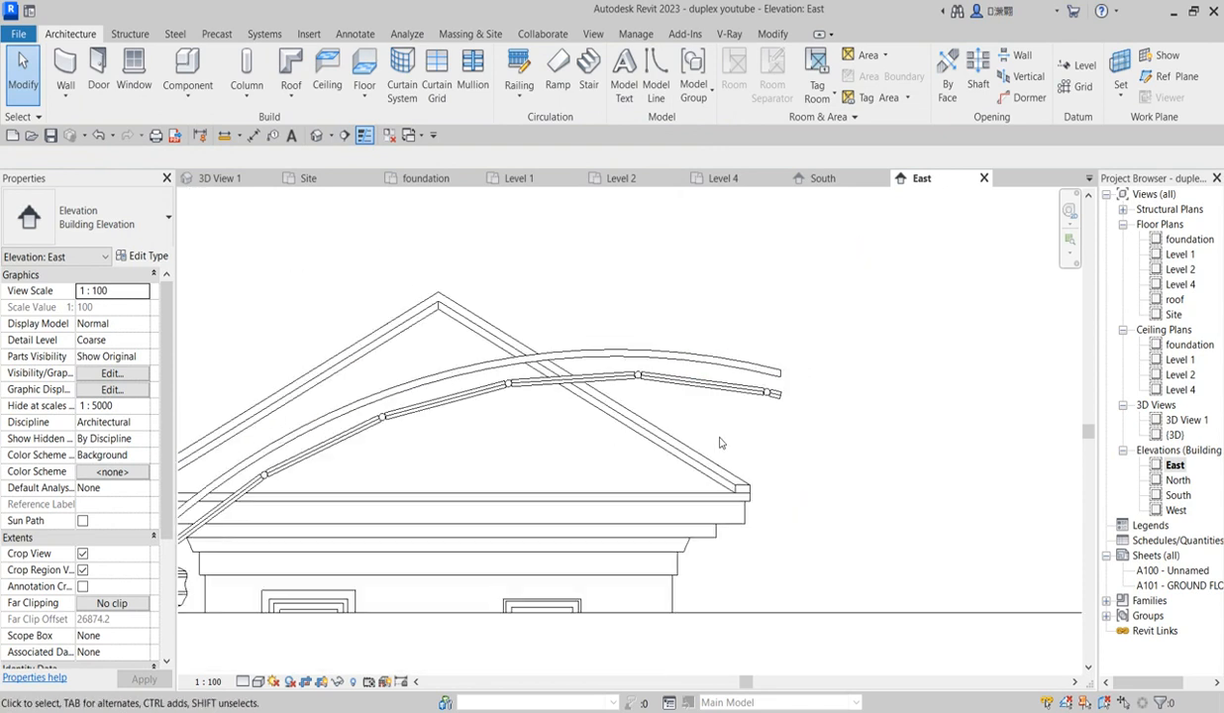
double_click(1174, 435)
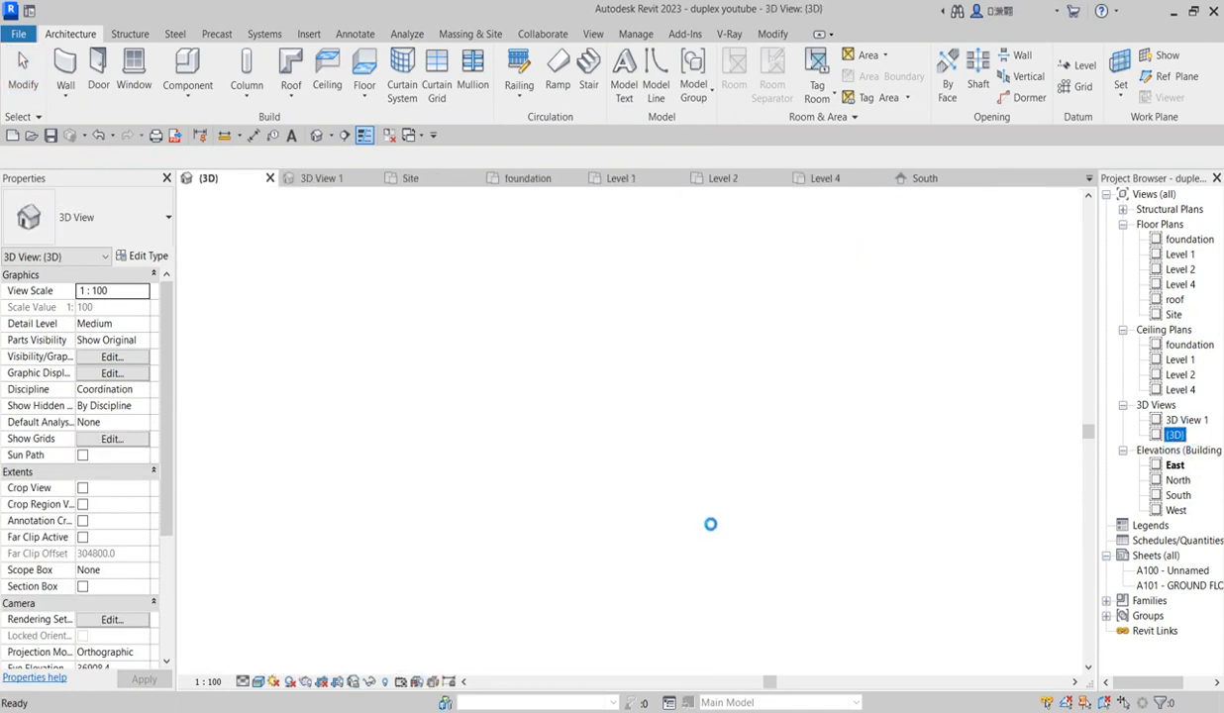
scroll(683, 349, up, 5)
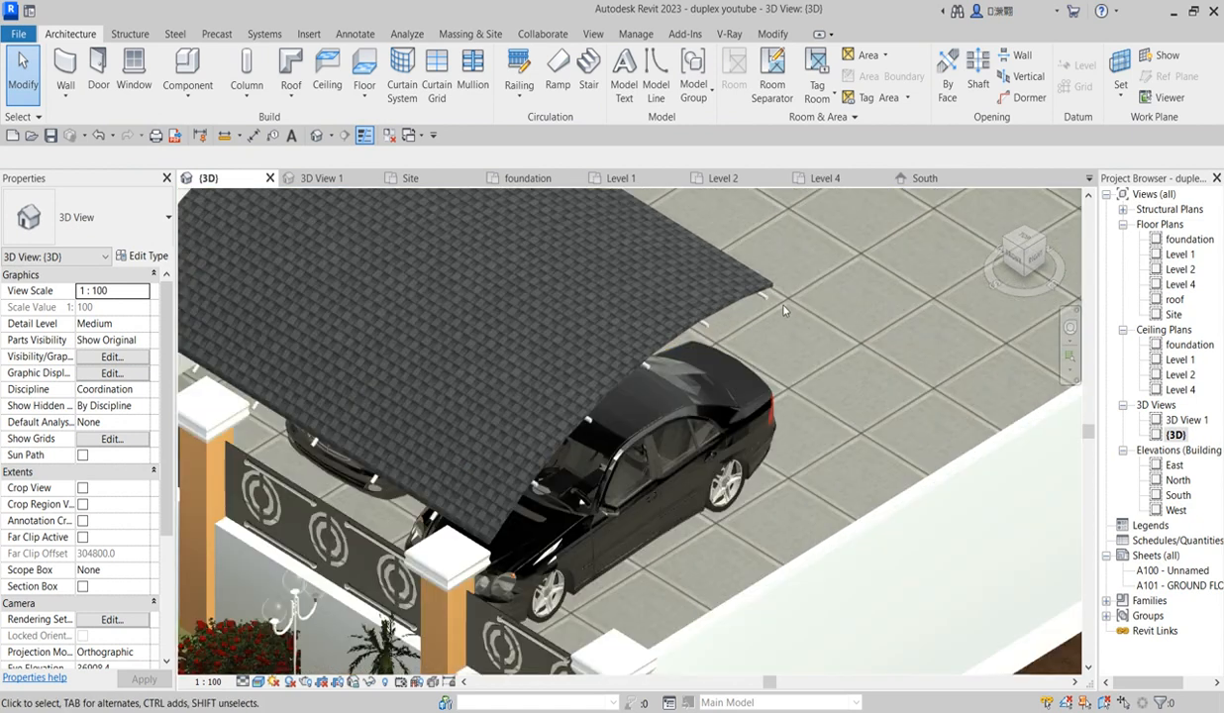
click(750, 286)
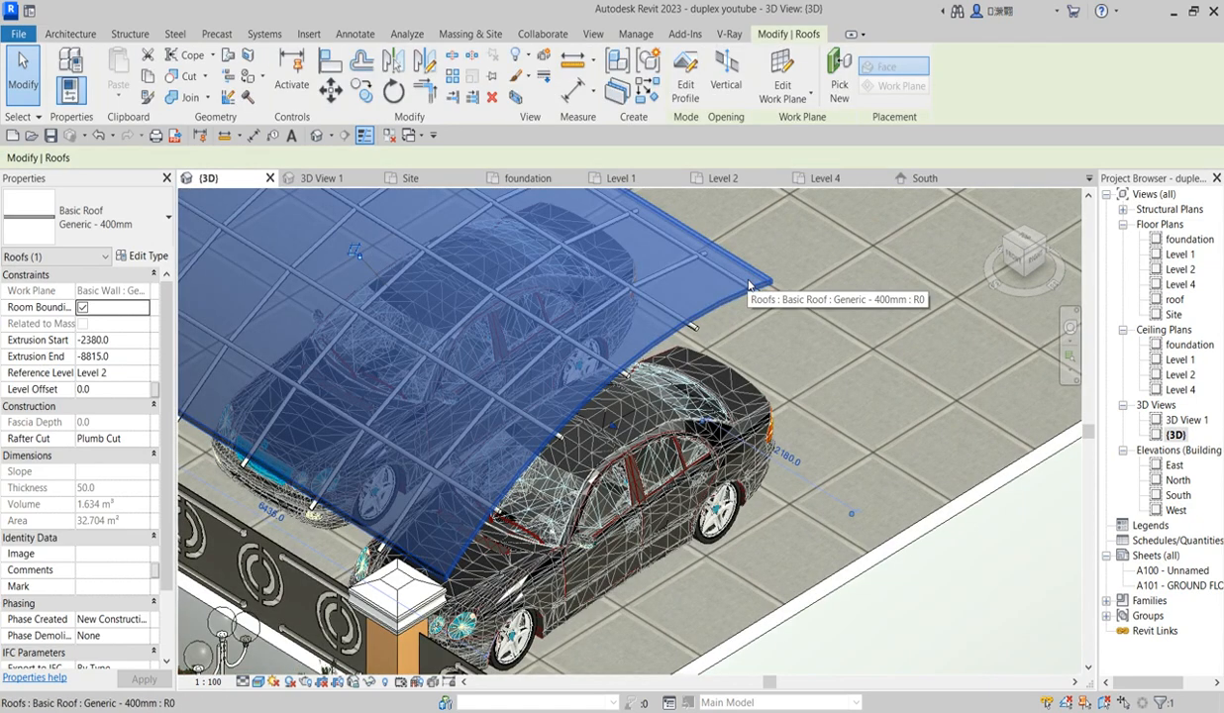
scroll(495, 334, down, 2)
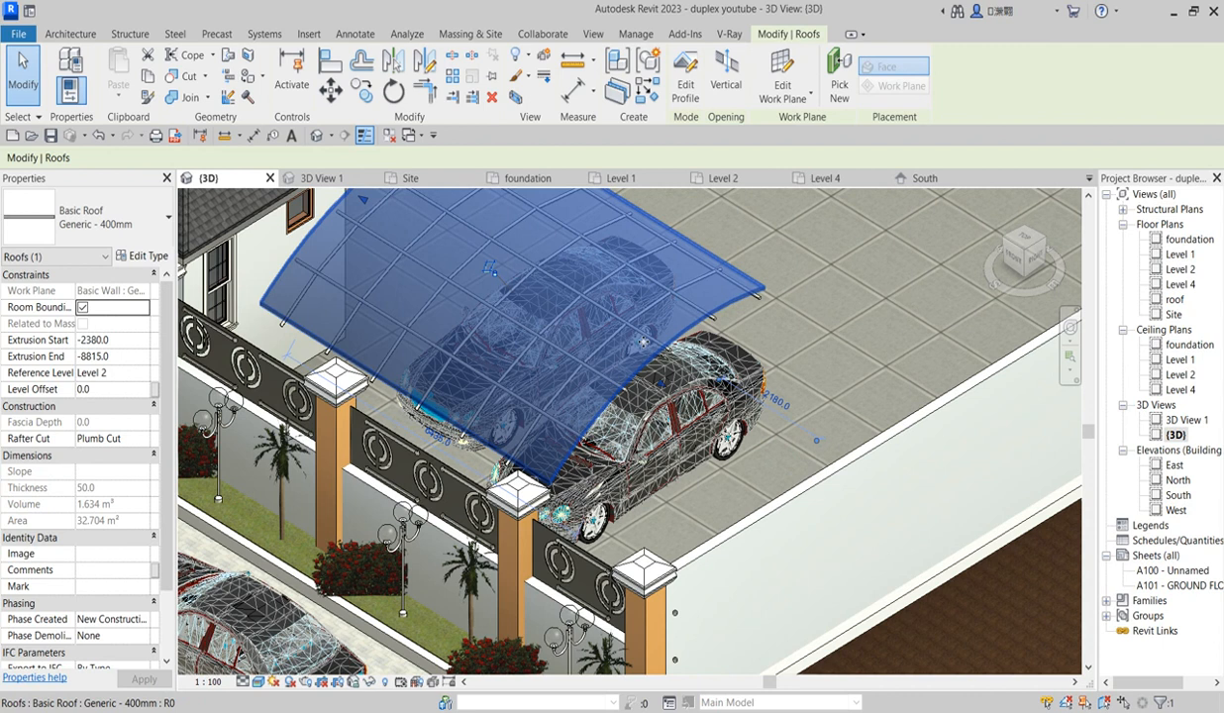
scroll(710, 285, up, 2)
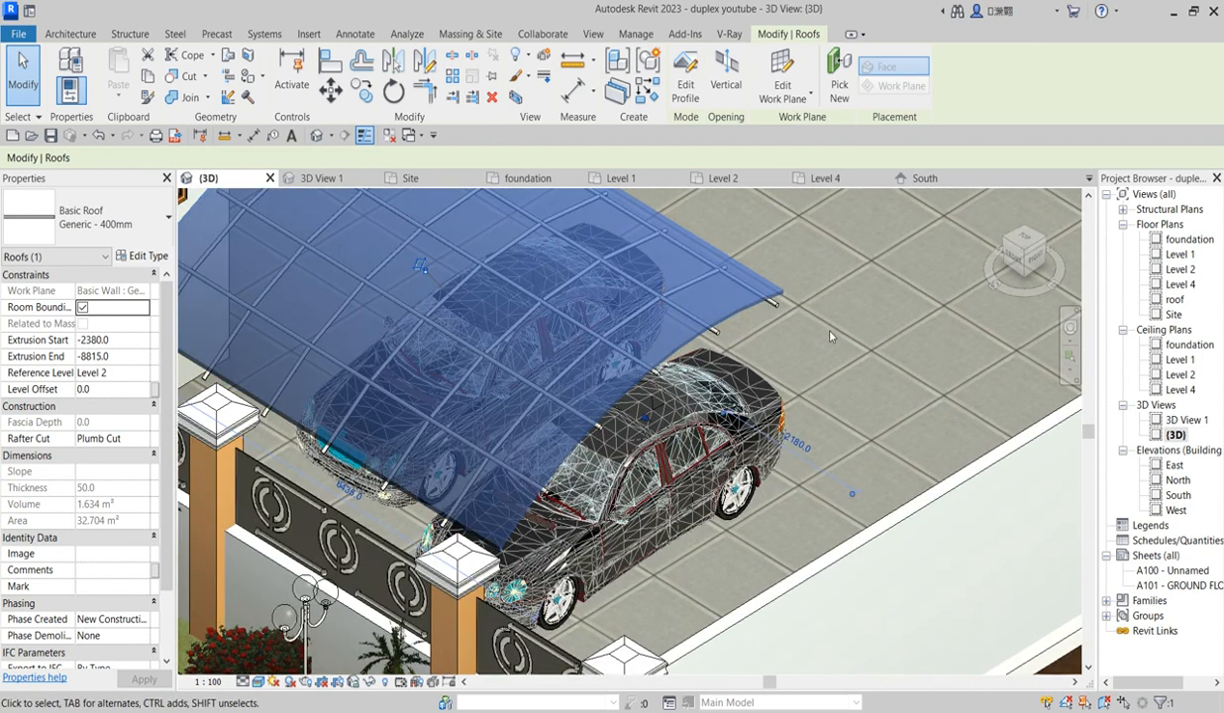
key(Escape)
scroll(743, 319, down, 4)
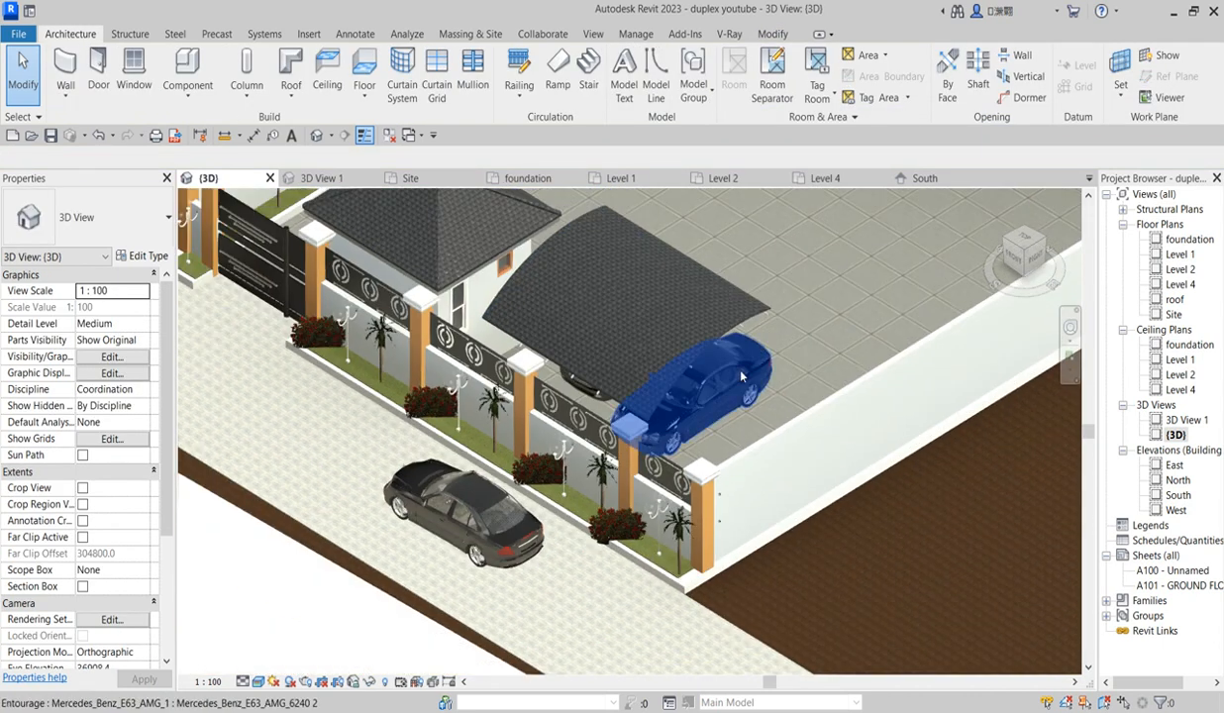
scroll(756, 352, up, 2)
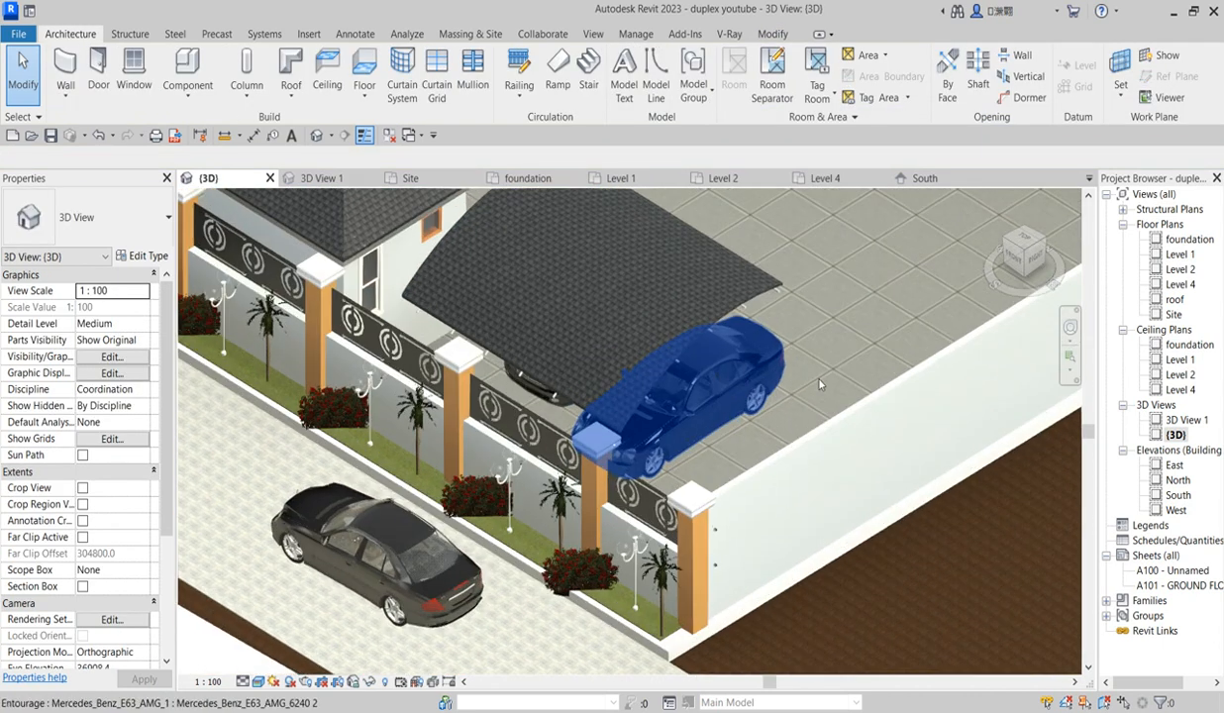
From the East elevation, start an in-place model in the Casework category with the name Casework 4.
double_click(1178, 496)
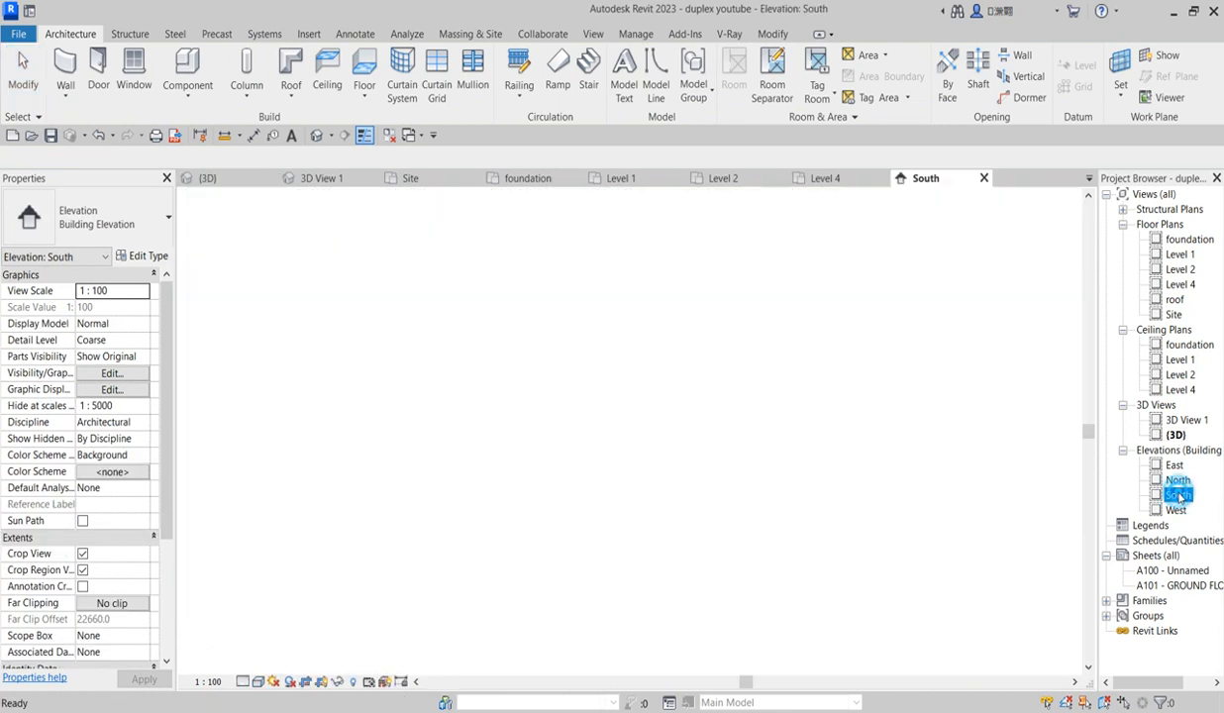
double_click(1174, 465)
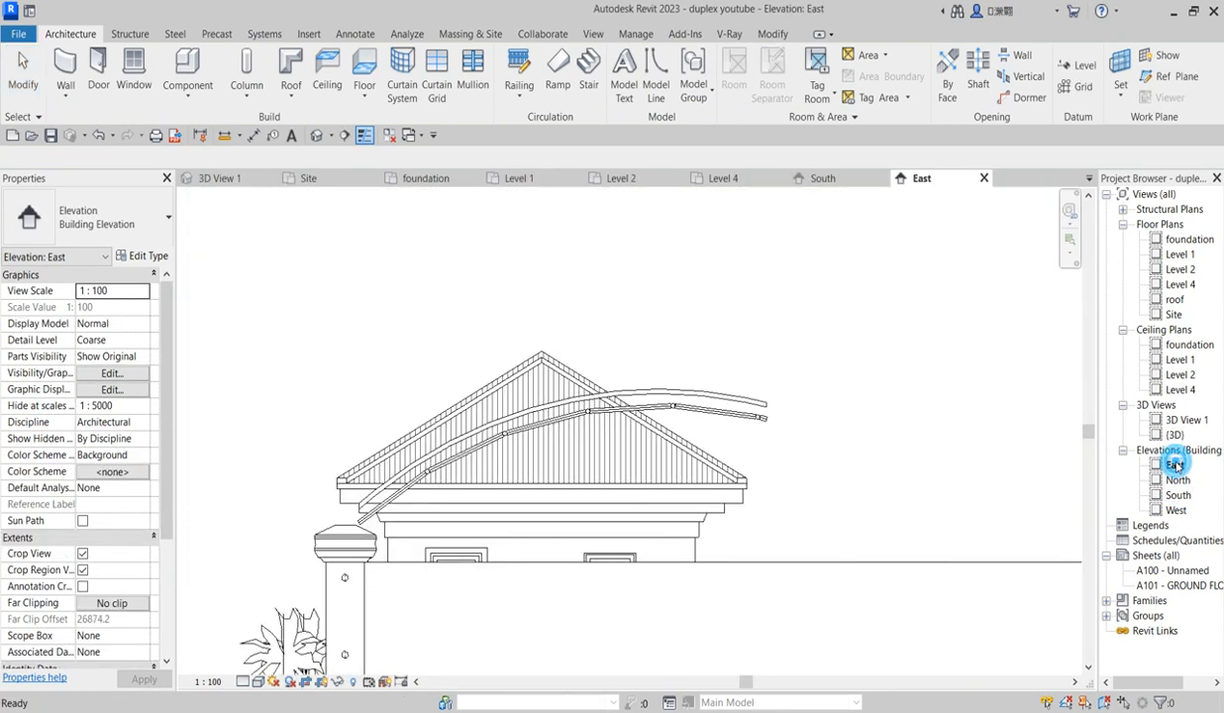
click(187, 67)
click(720, 81)
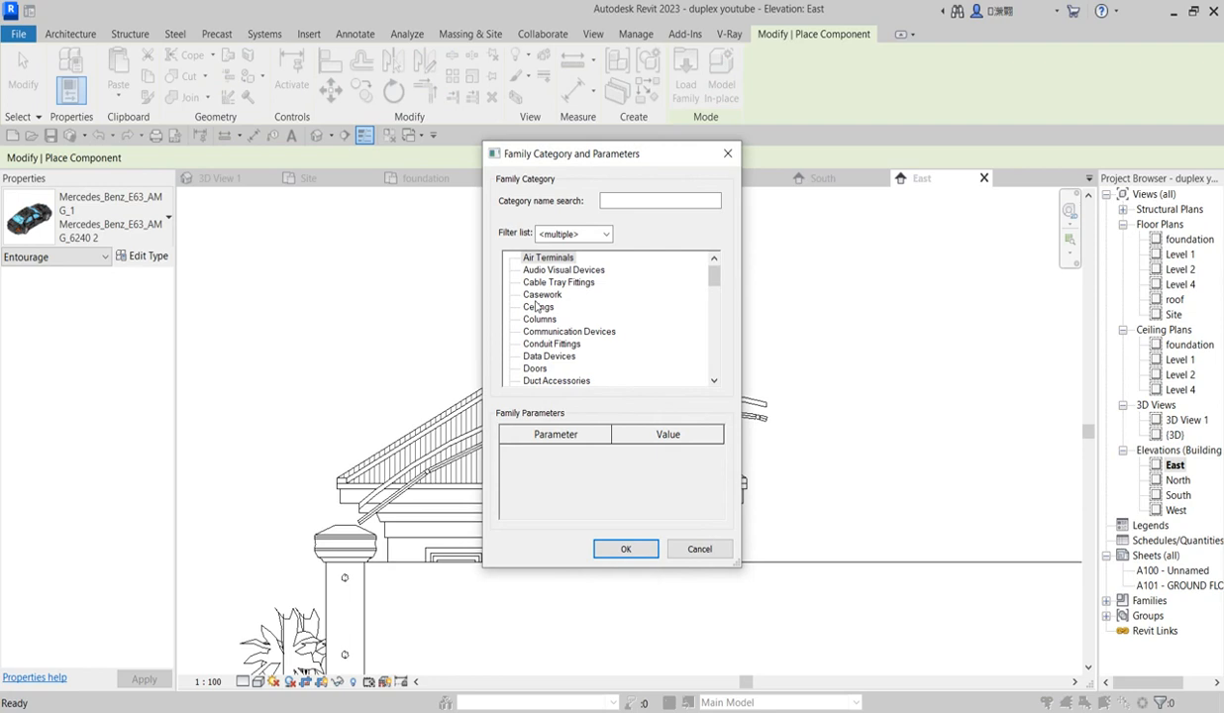
click(540, 295)
click(626, 550)
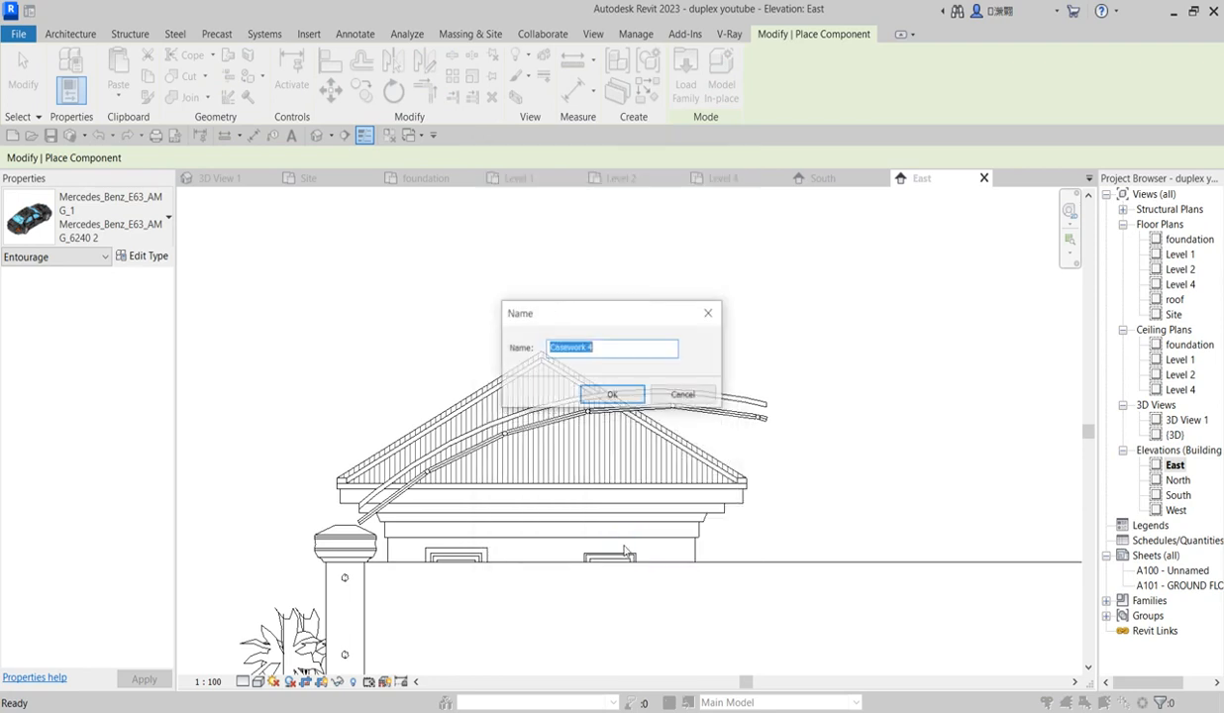
click(603, 400)
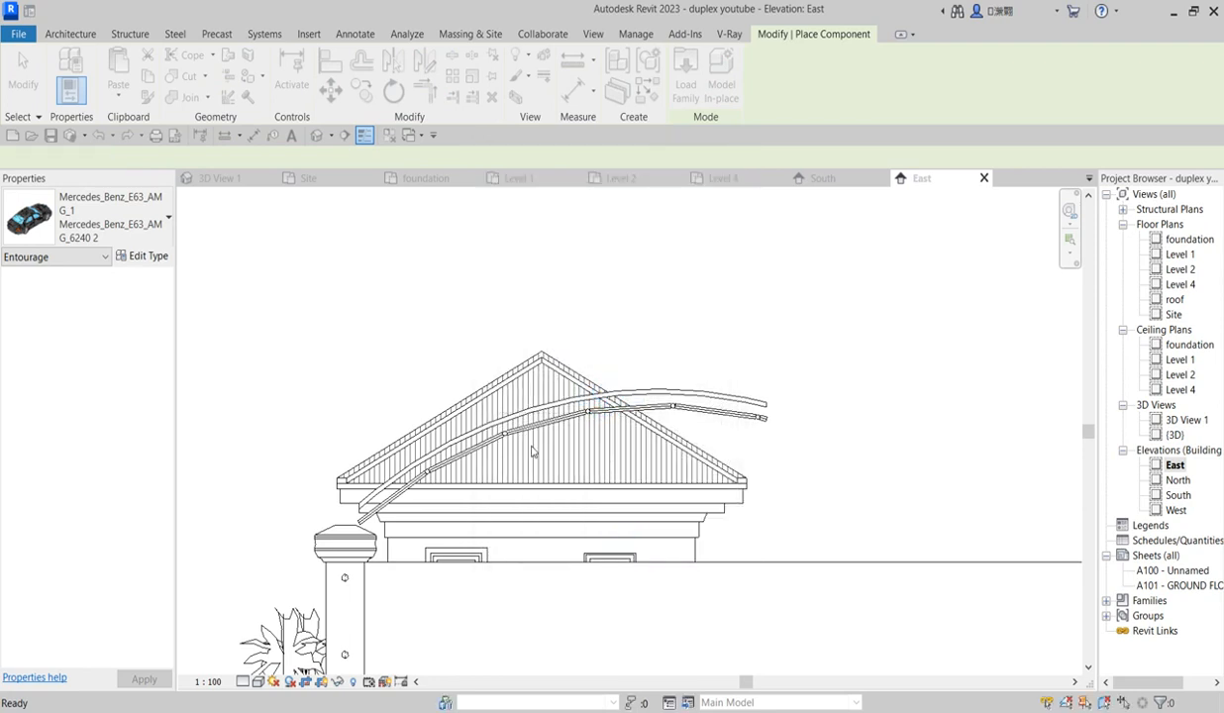
Open the Level 1 floor plan around the parked cars for the in-place casework model.
scroll(372, 411, up, 3)
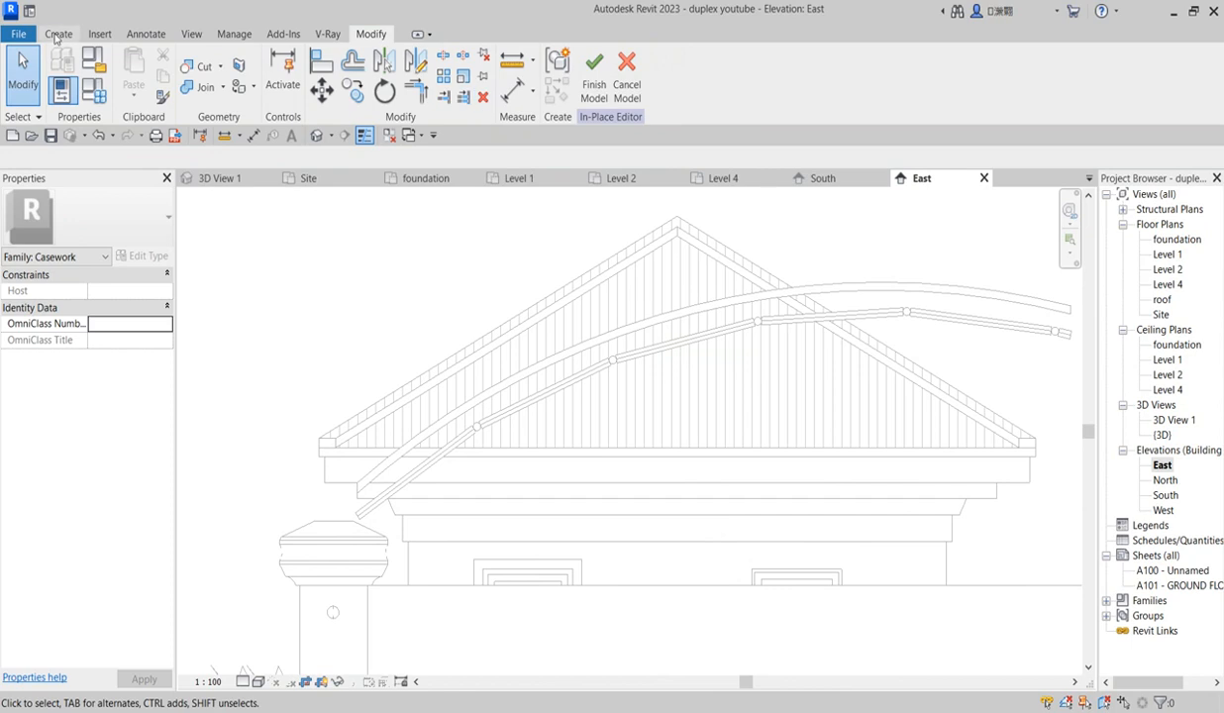
scroll(631, 346, down, 5)
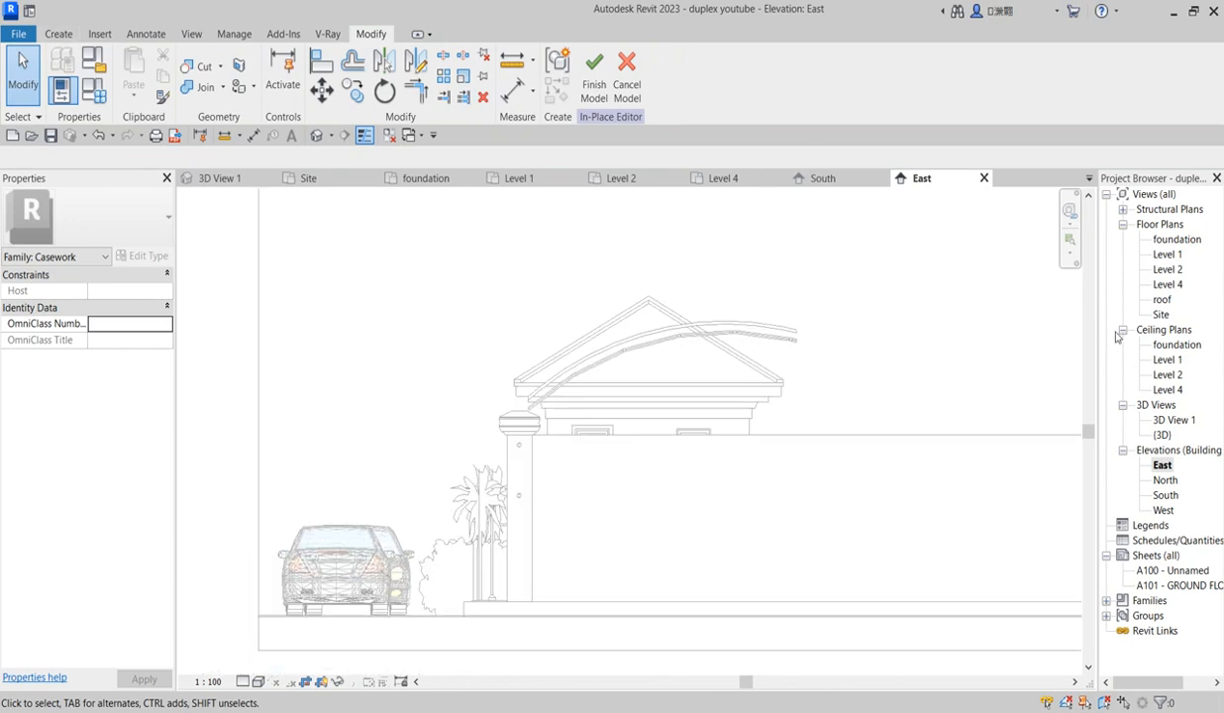
double_click(1170, 256)
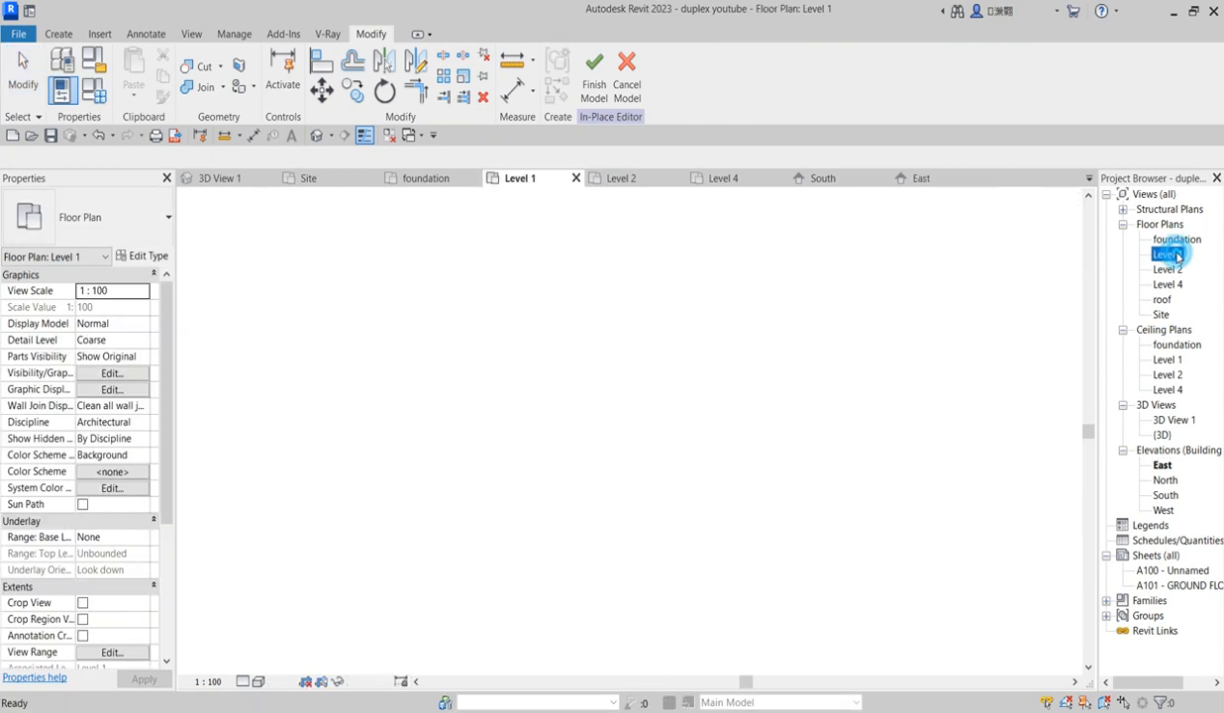
scroll(703, 506, down, 3)
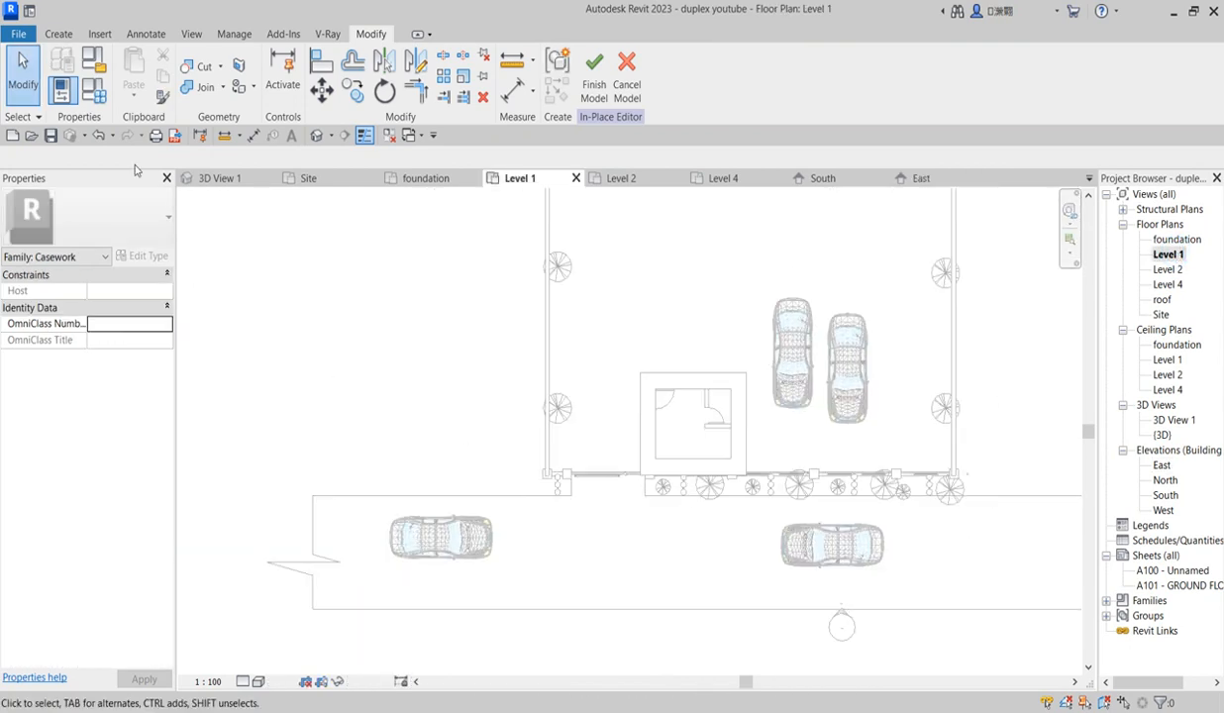
Start an extrusion in the in-place model and sketch a circle of 100 mm radius beside the small building near the front fence.
click(59, 32)
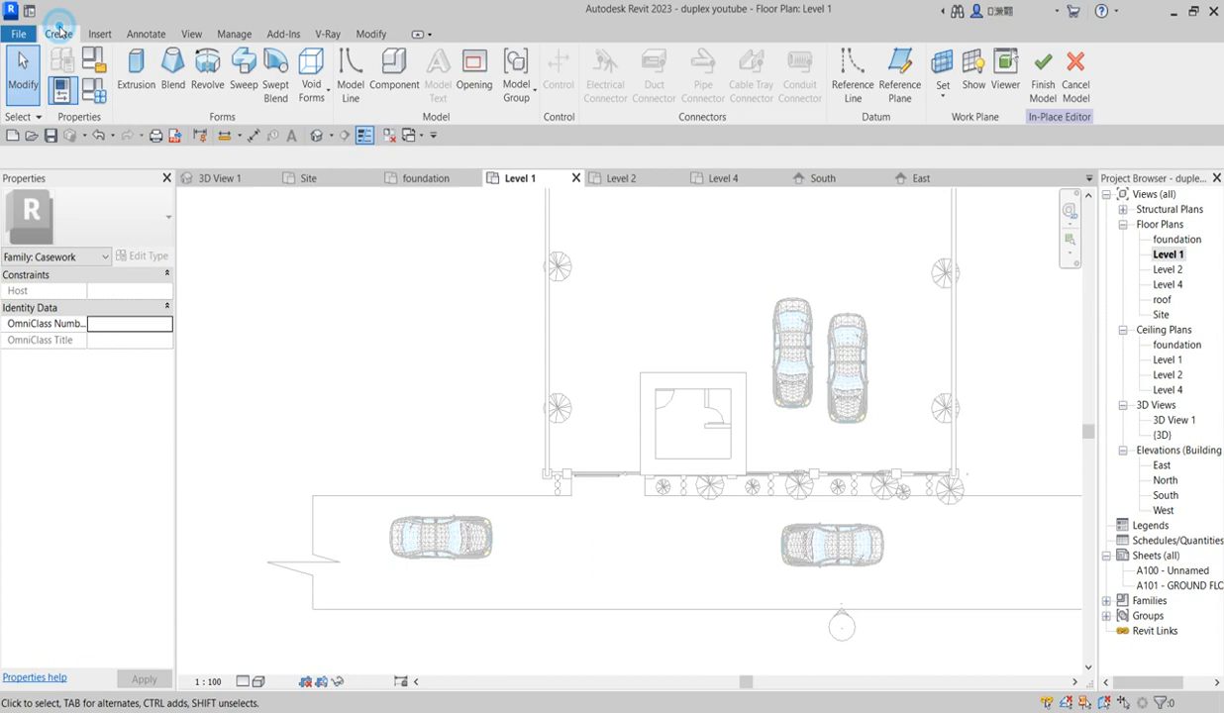
click(132, 81)
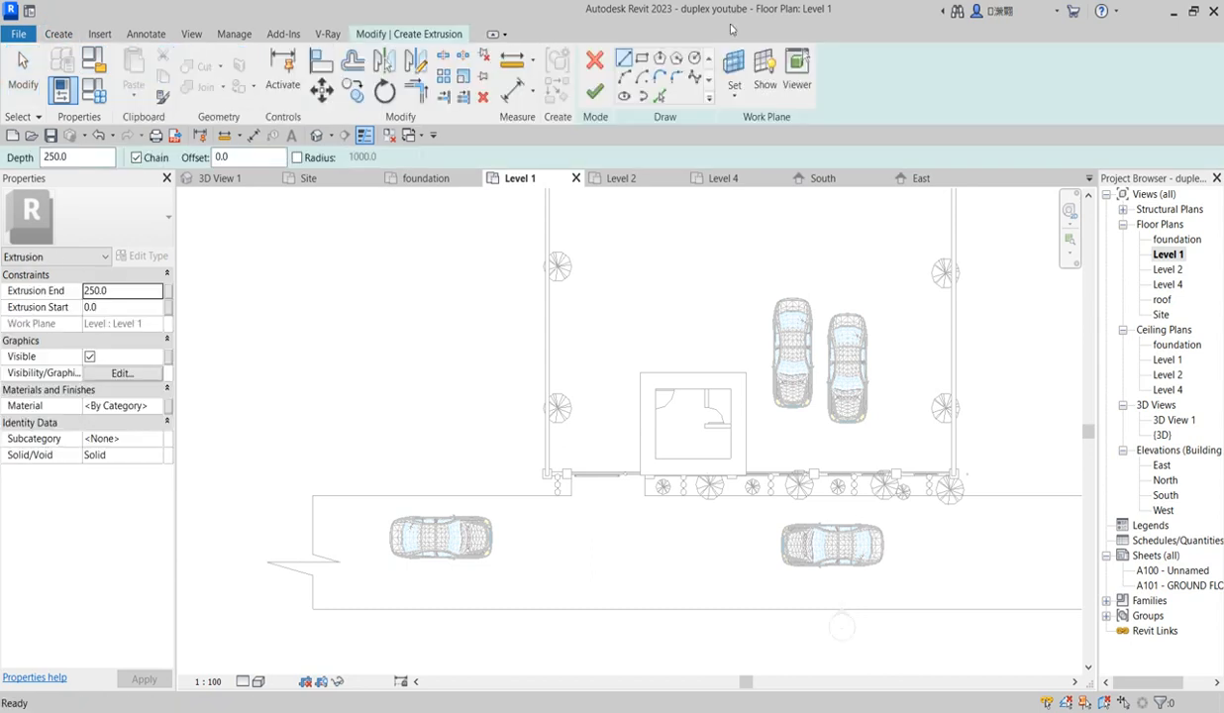
click(695, 58)
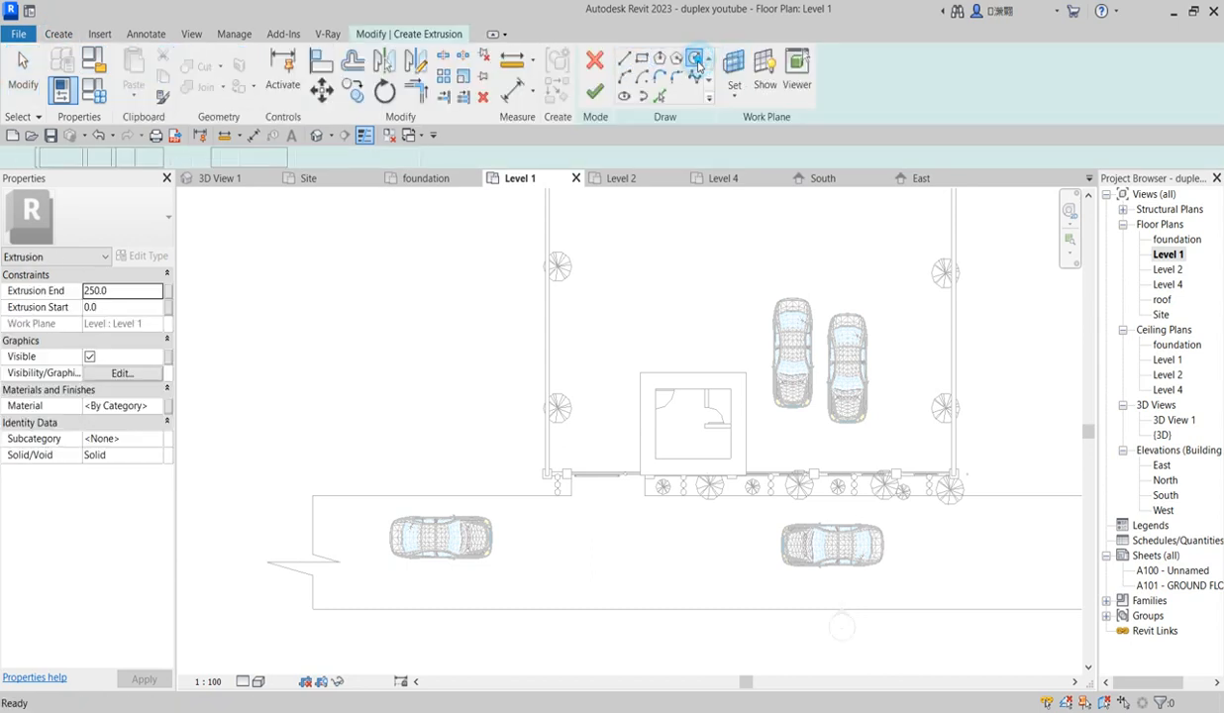
scroll(783, 473, up, 2)
scroll(782, 473, up, 2)
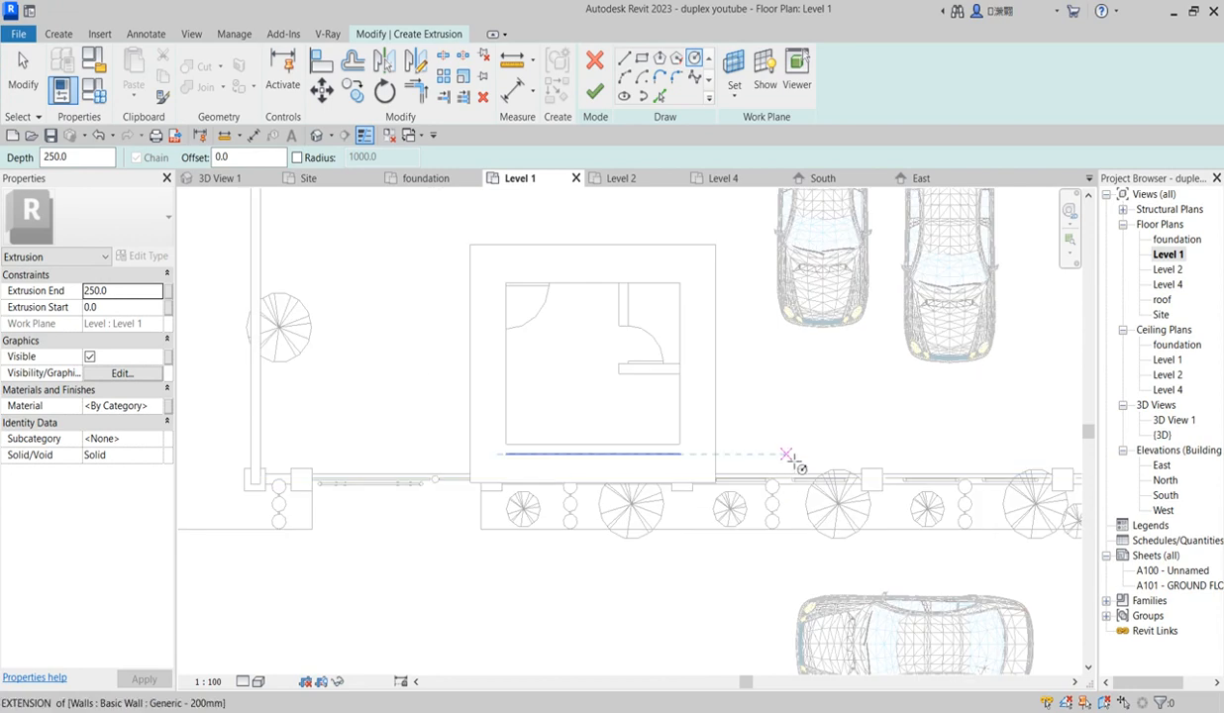
click(788, 454)
scroll(794, 455, up, 2)
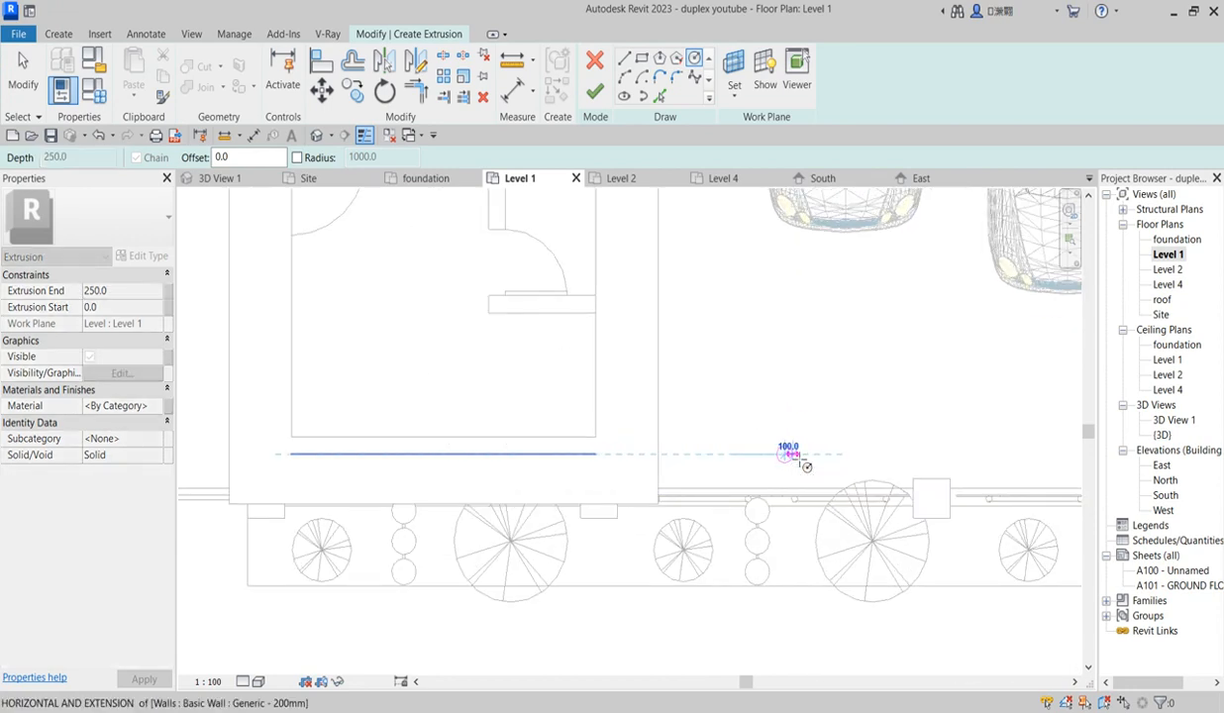
click(794, 454)
scroll(784, 454, down, 2)
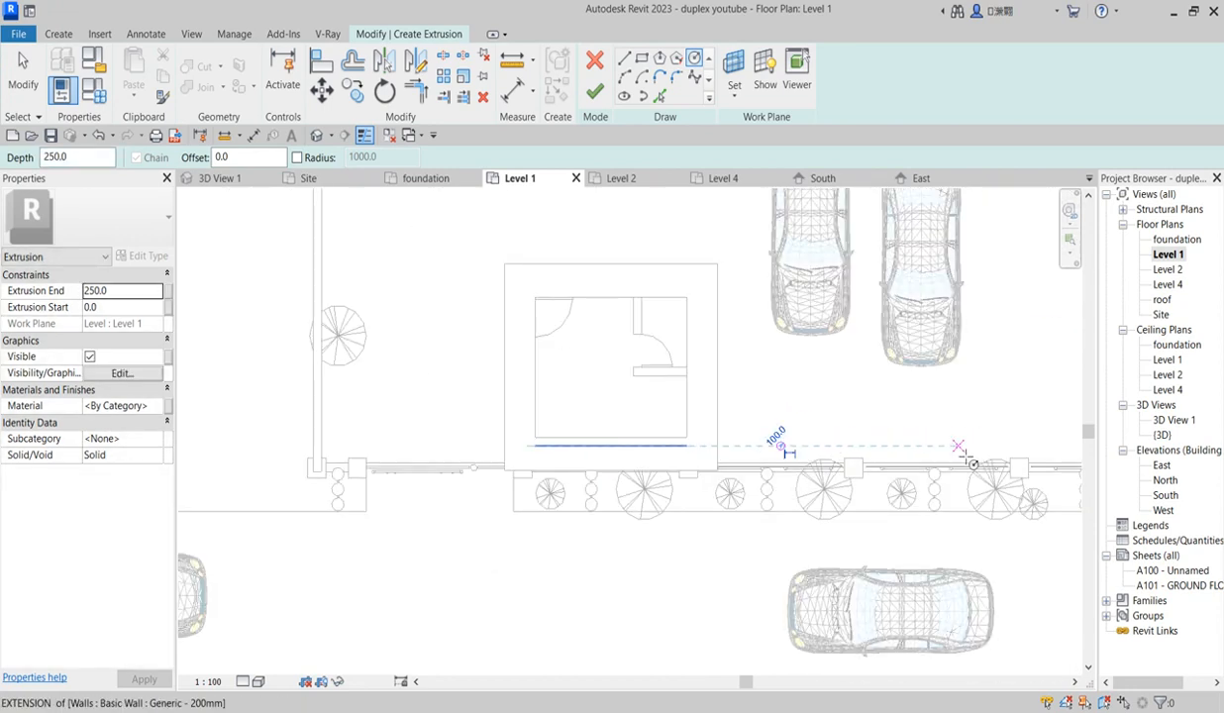
scroll(977, 448, down, 1)
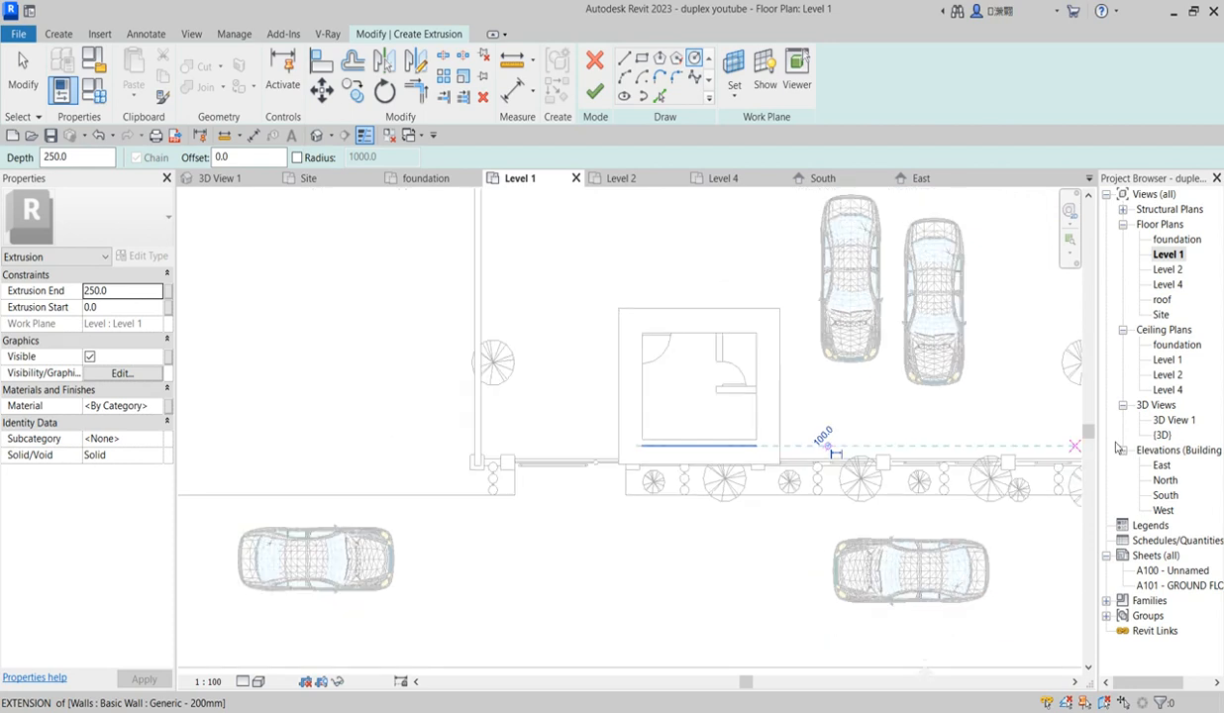
In the Site plan, move the circle to just inside the front corner of the carport roof nearest the neighbouring building.
double_click(1161, 314)
scroll(782, 496, up, 2)
scroll(645, 465, up, 2)
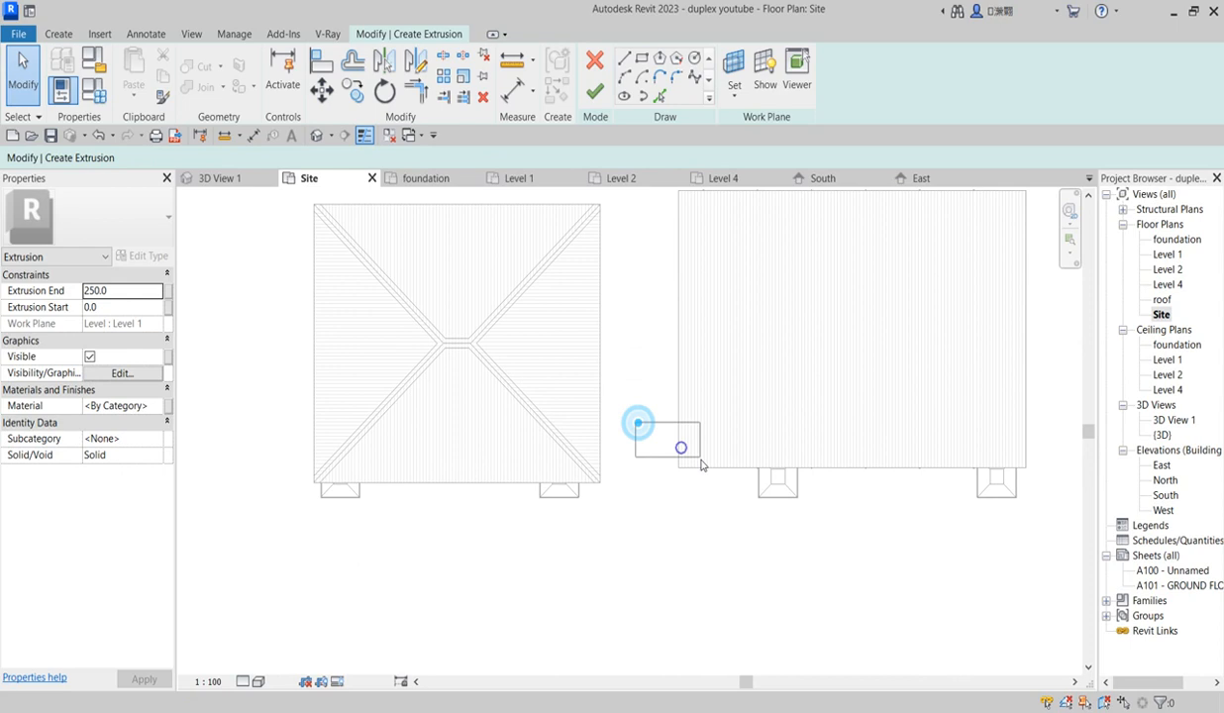
click(679, 445)
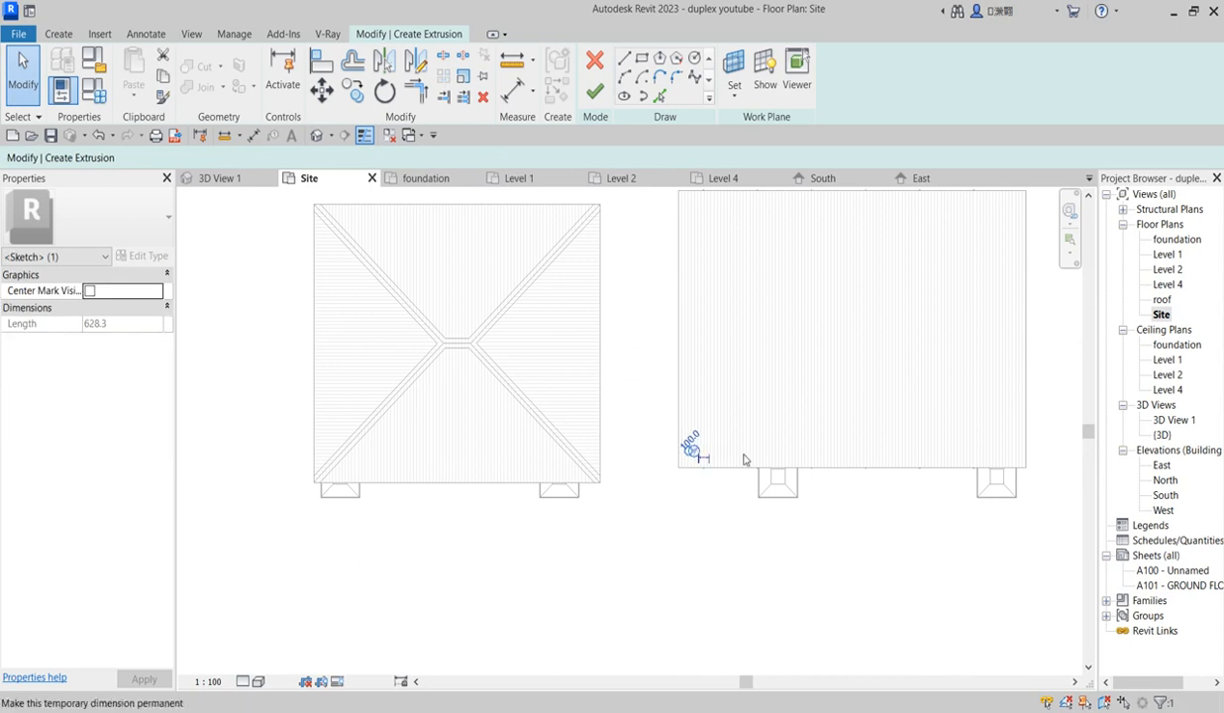
Mirror a copy of the circle about a vertical axis through the midpoint of the carport roof.
click(416, 59)
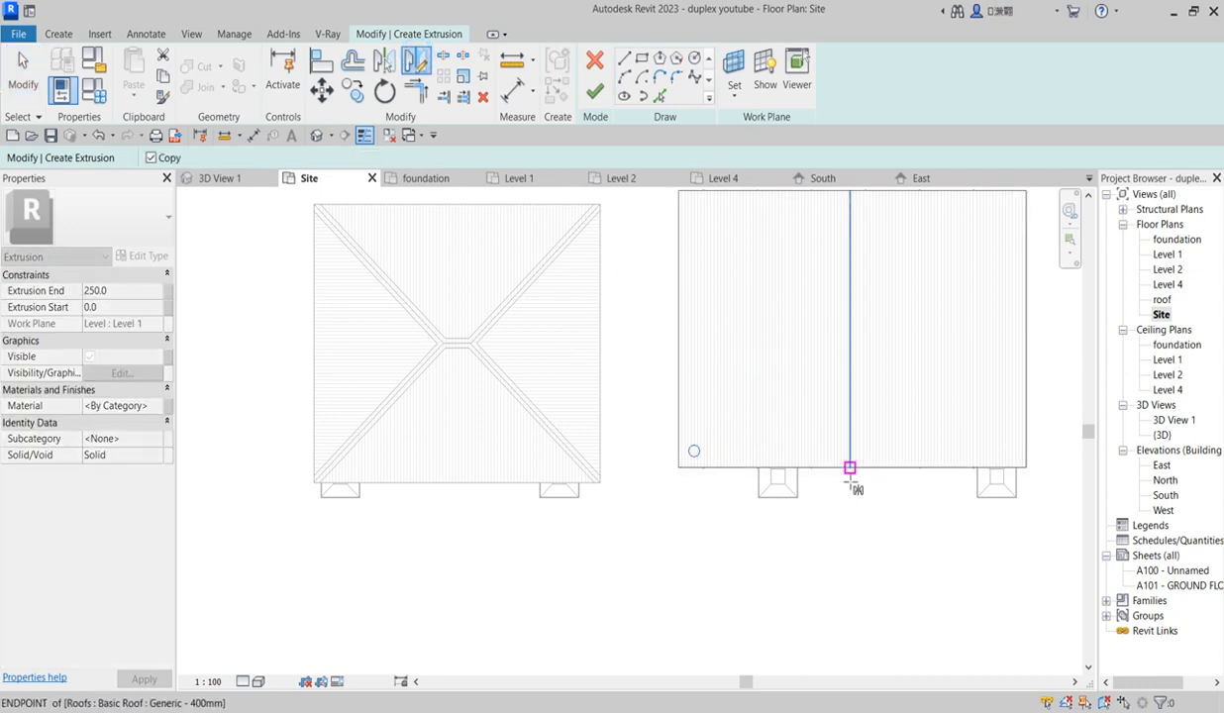
scroll(849, 468, down, 2)
click(838, 320)
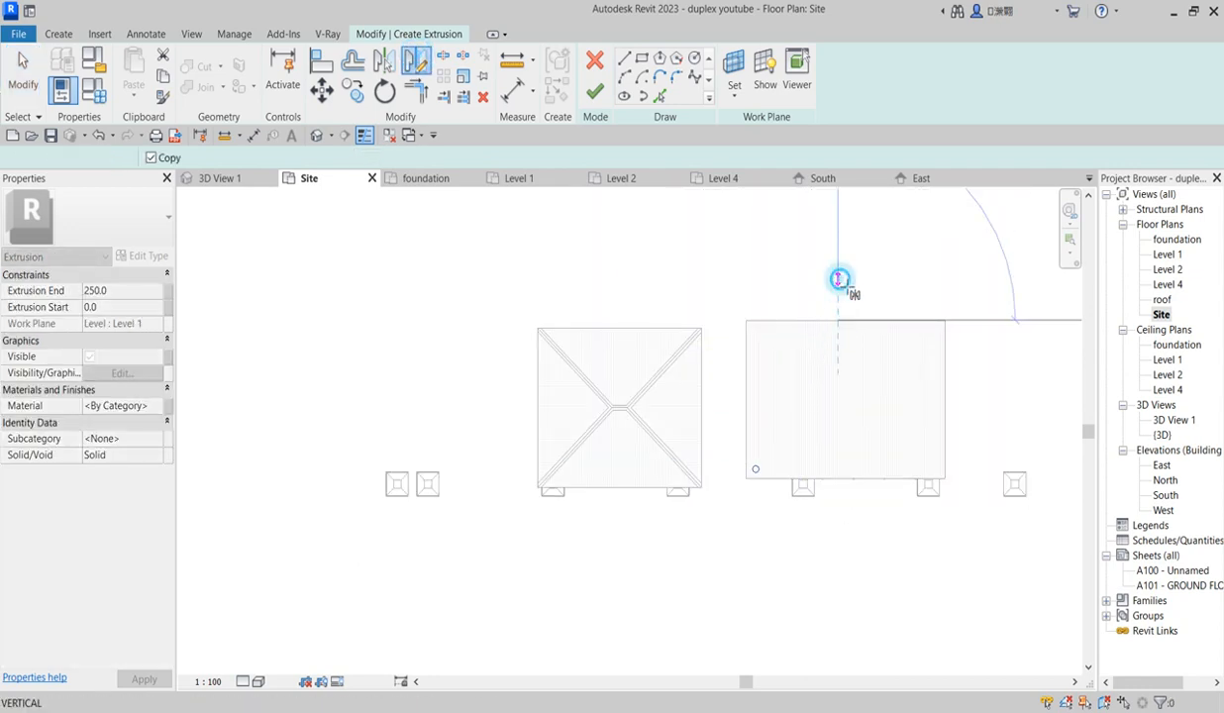
click(839, 279)
scroll(929, 471, up, 2)
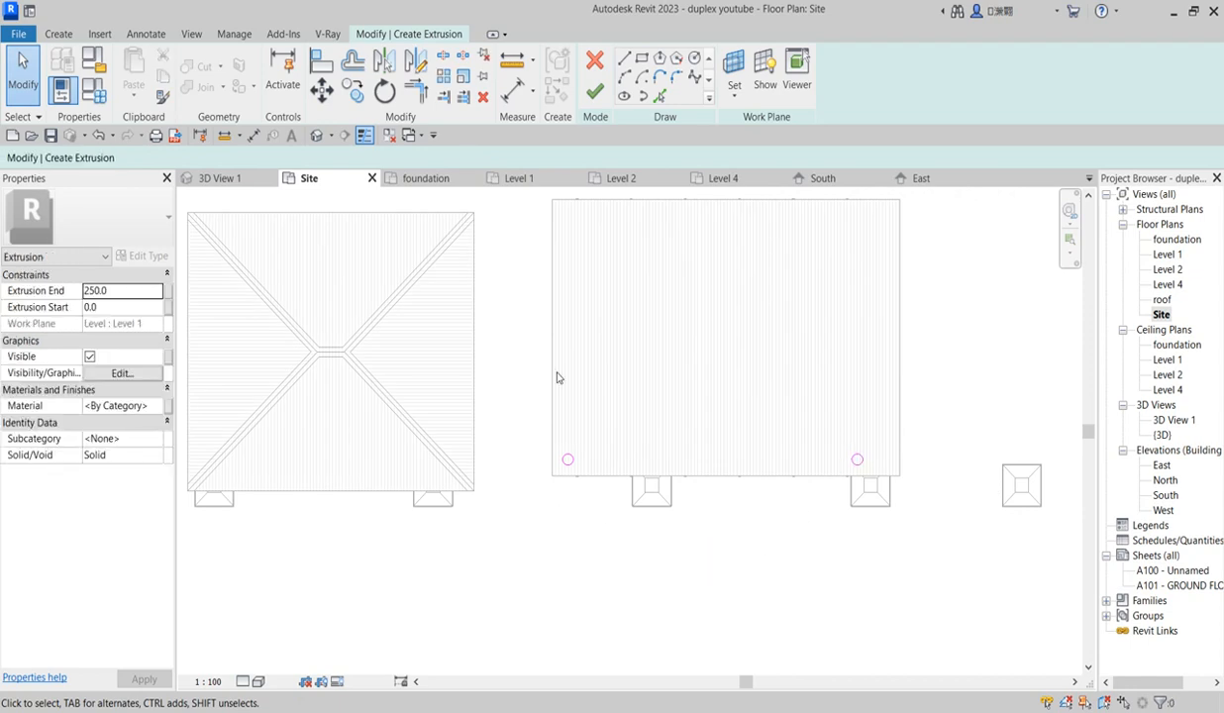
Finish the two-circle extrusion sketch and set the extrusion end to 3500 mm.
click(590, 93)
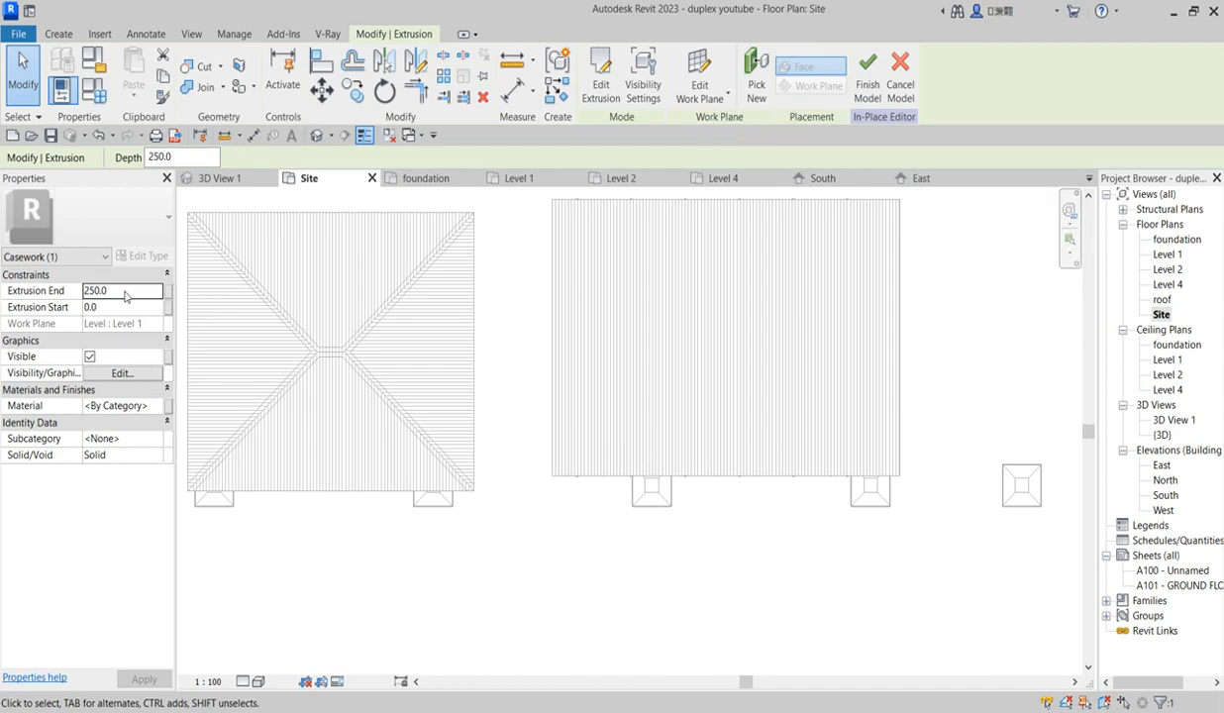
click(126, 293)
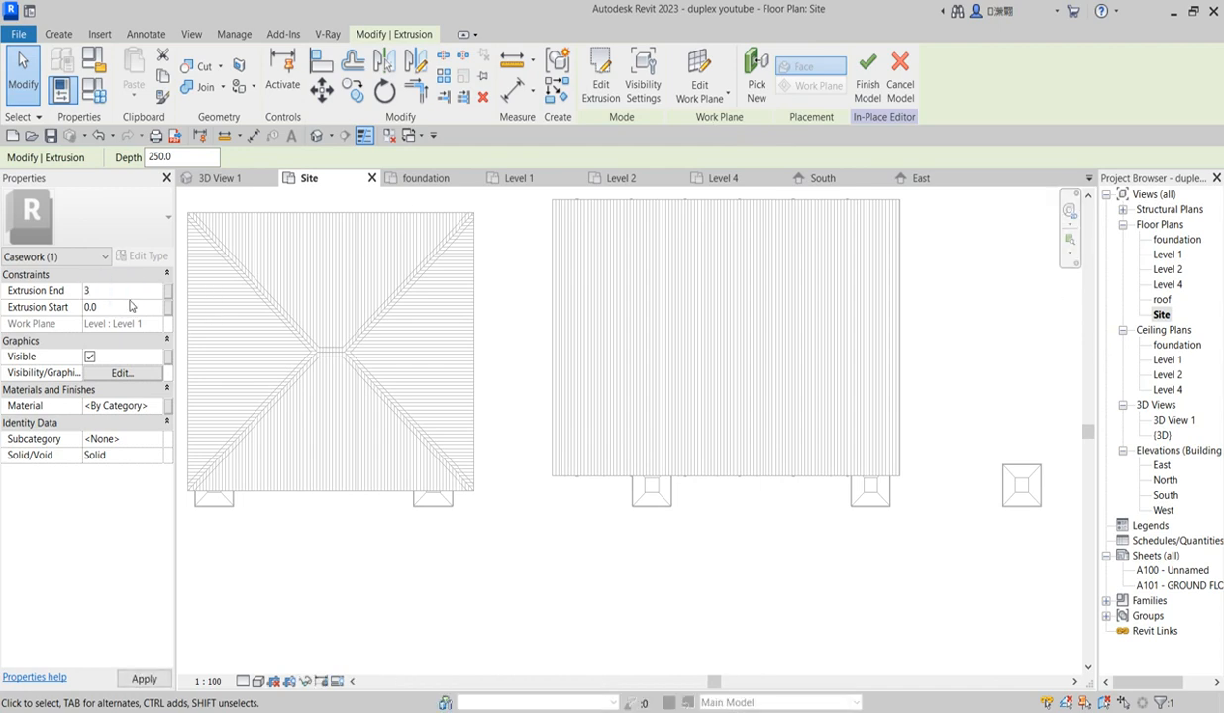
key(Return)
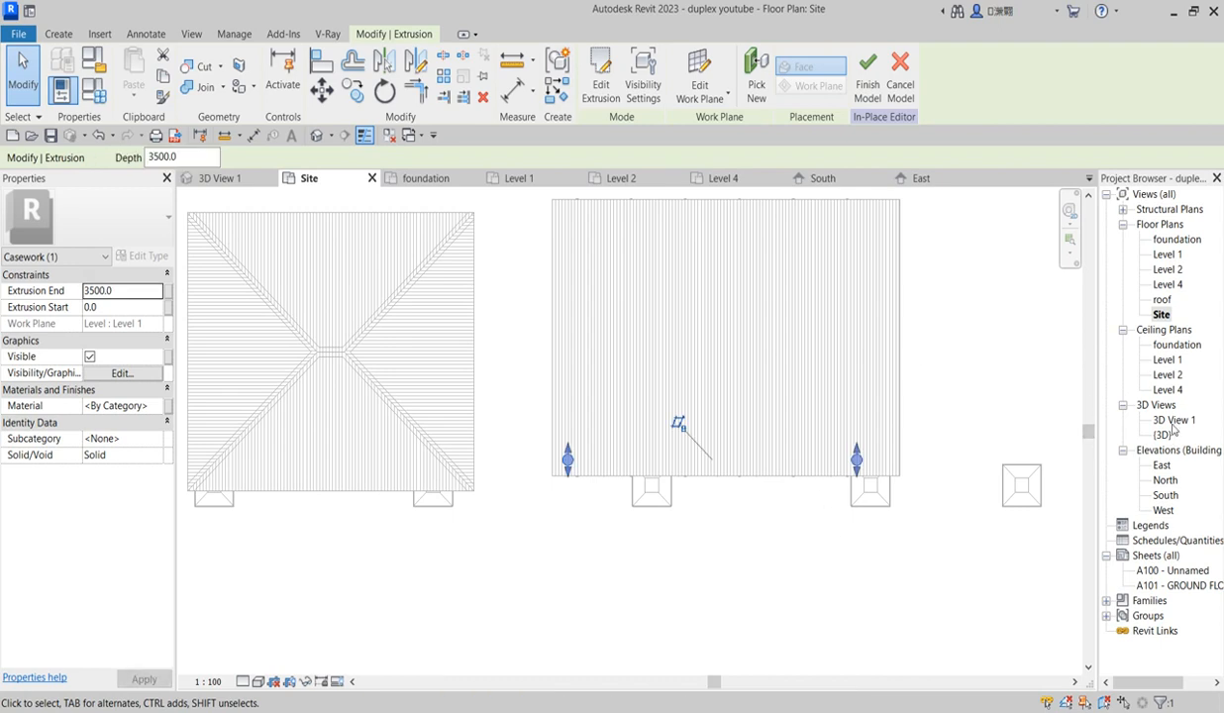
In the East elevation, adjust the columns' ends to an extrusion end of 2800 mm and a start of -750 mm beneath the curved roof.
double_click(1162, 466)
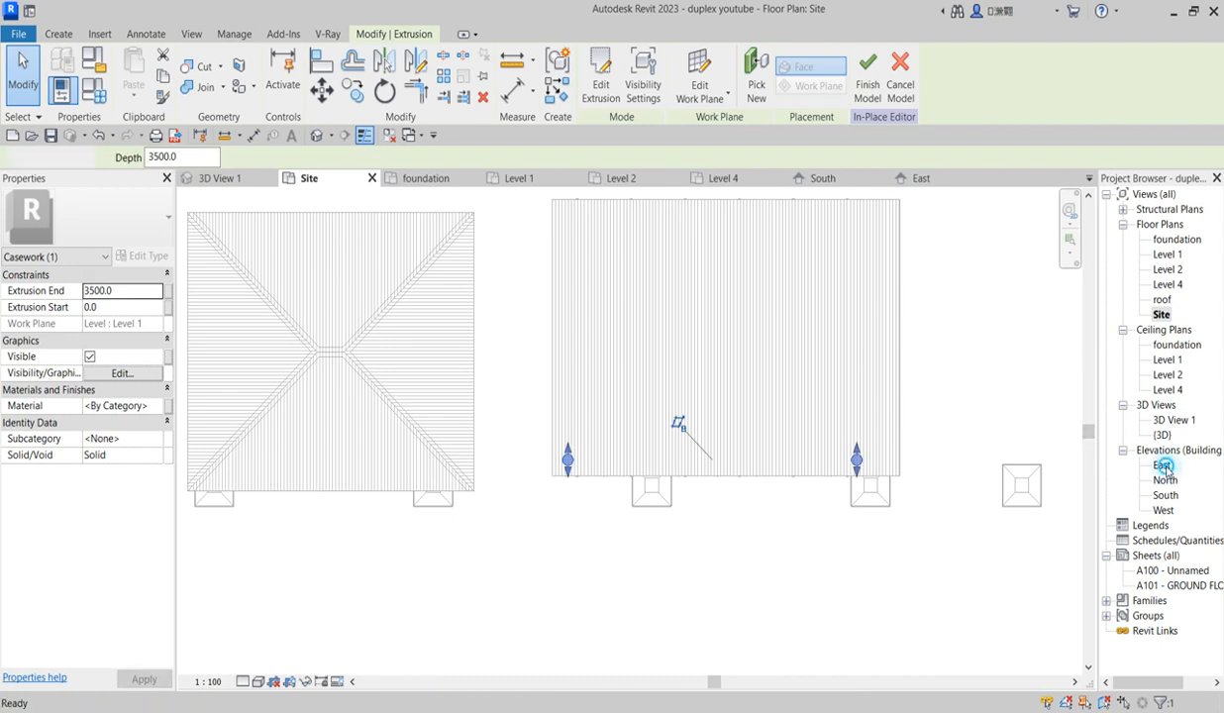
click(540, 349)
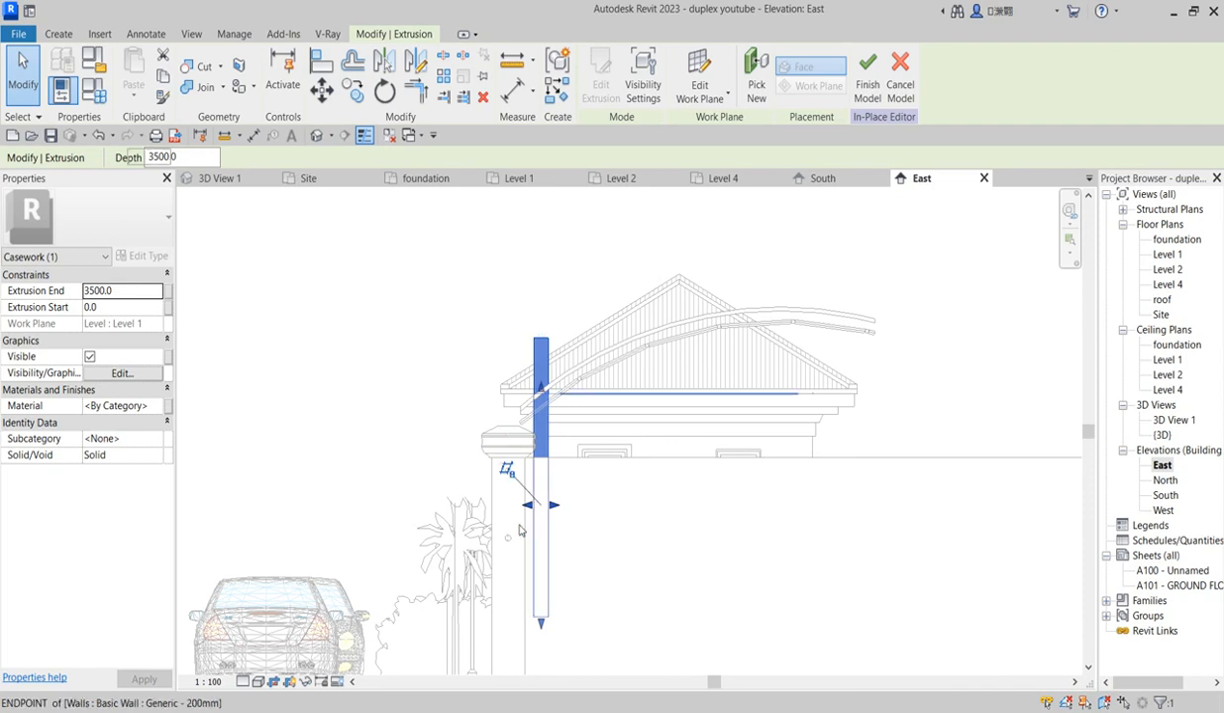
scroll(560, 526, down, 3)
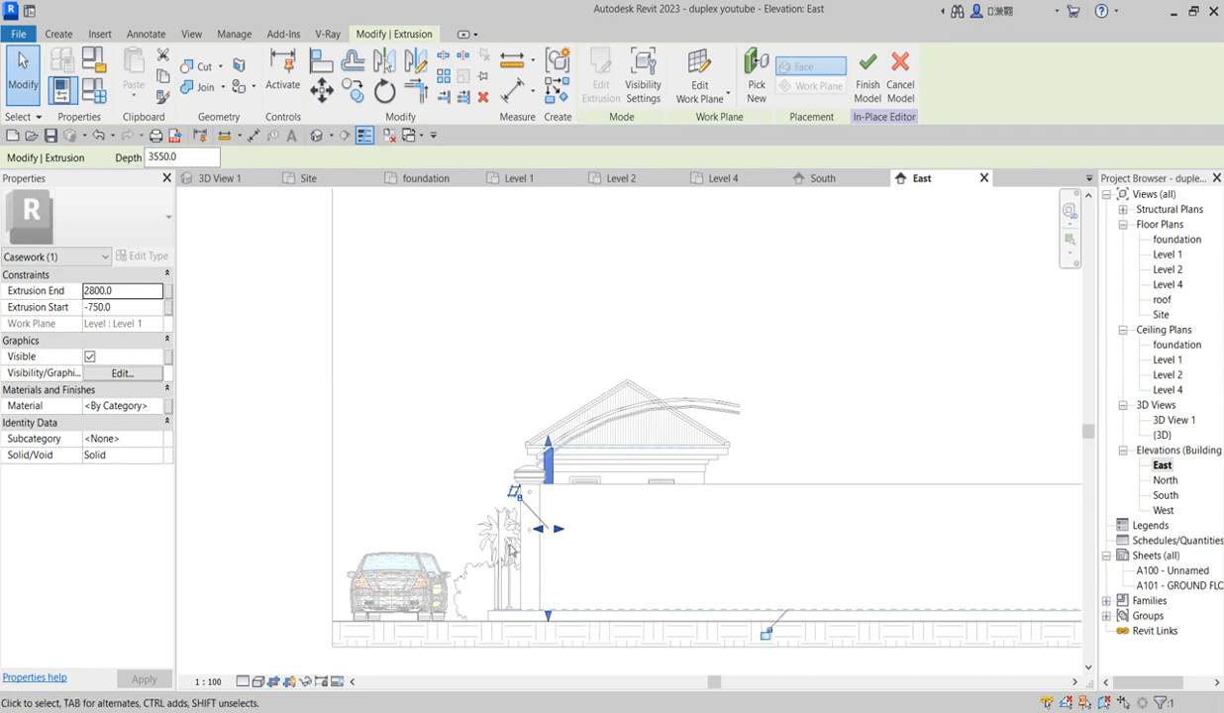
scroll(538, 478, up, 2)
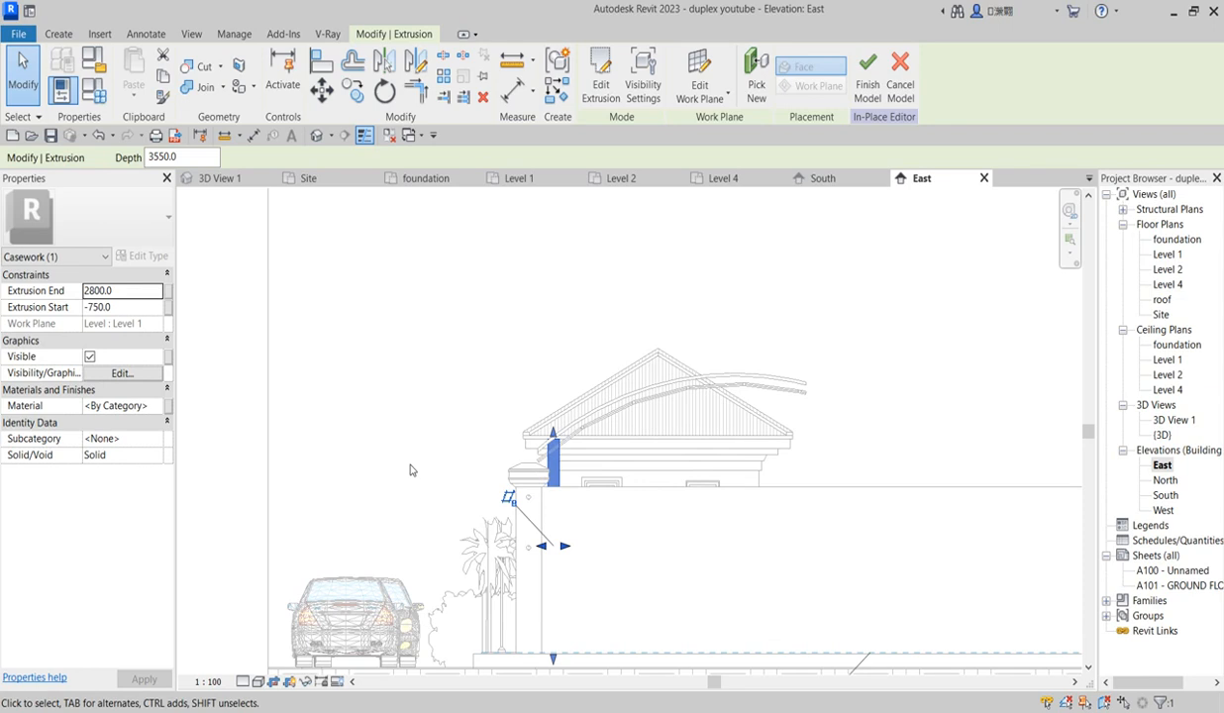
Create a rotated copy of the columns as inclined struts and move it towards the outer end of the curved roof.
click(385, 93)
click(168, 158)
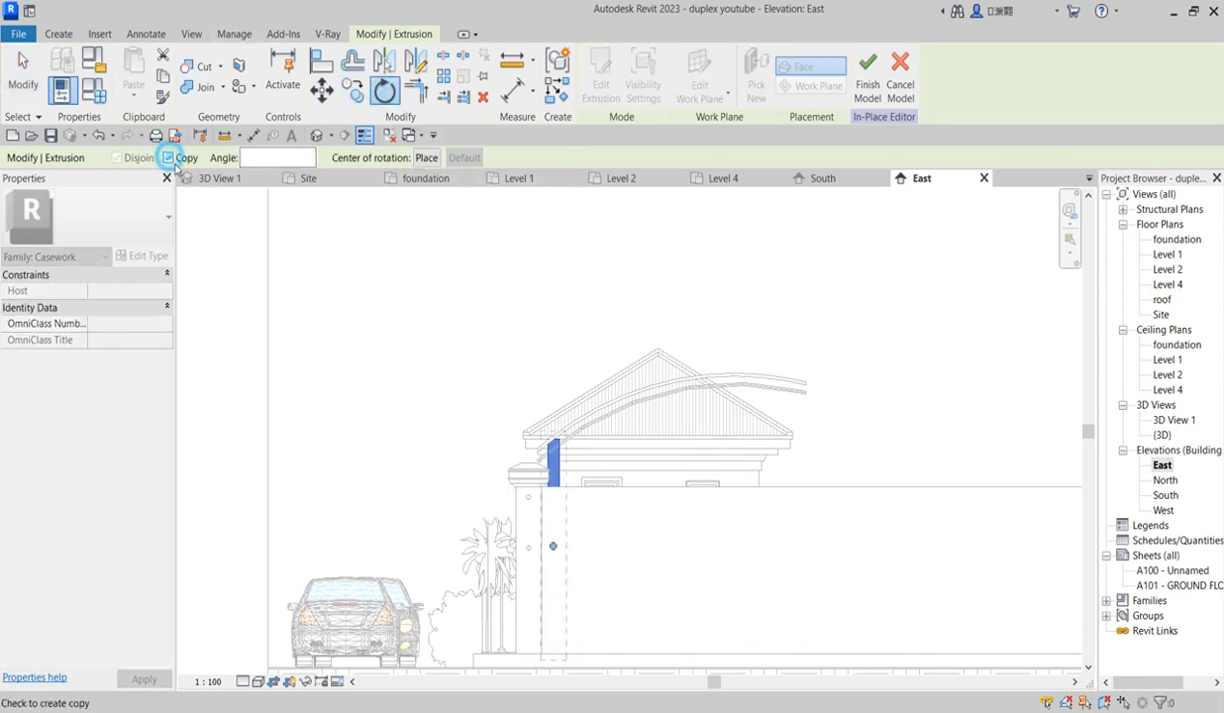
click(552, 341)
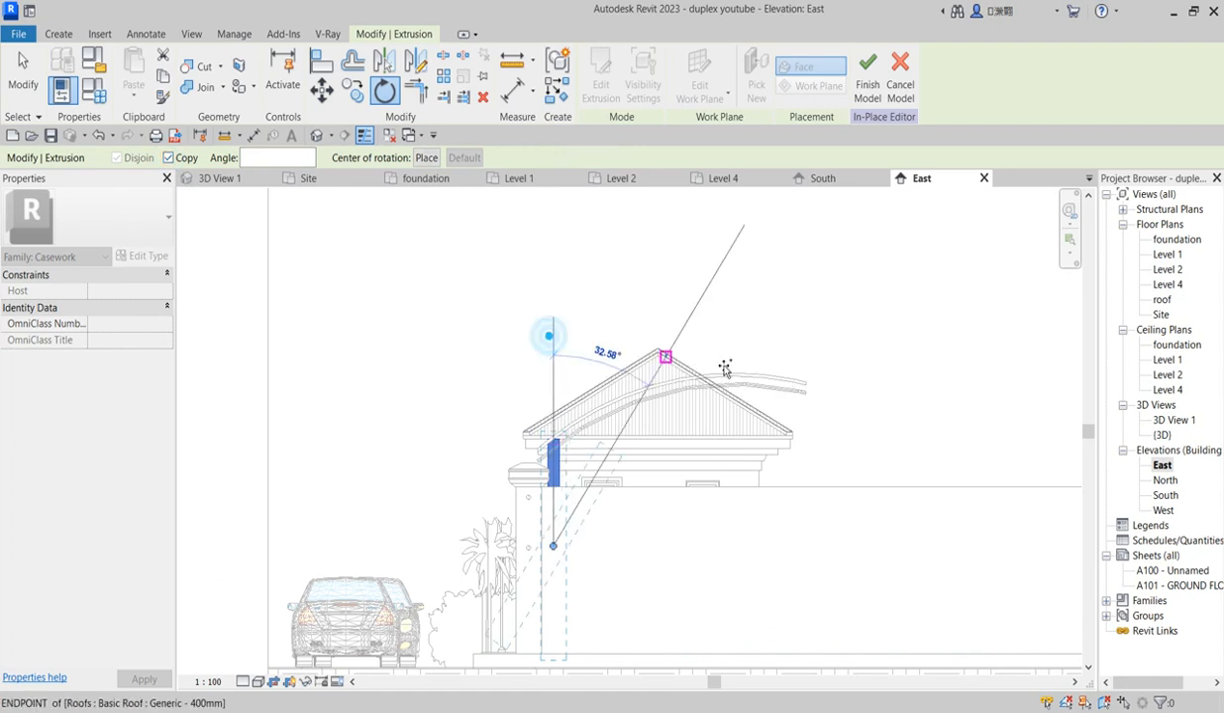
click(787, 305)
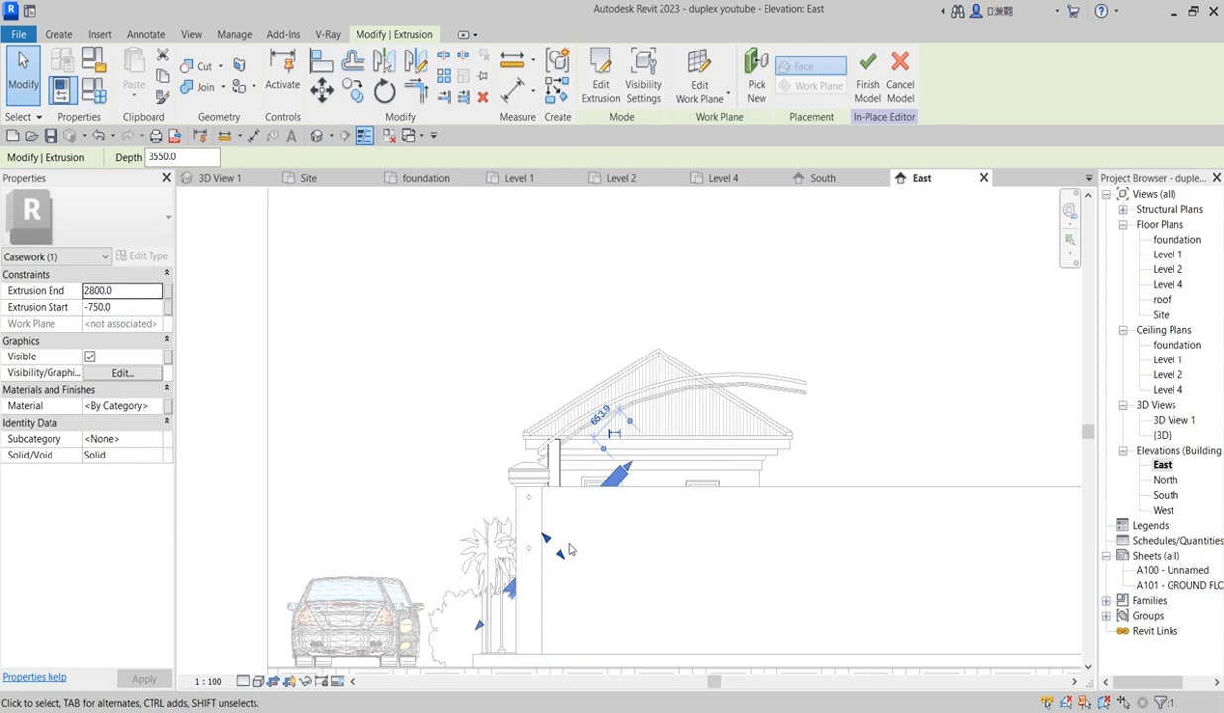
click(623, 474)
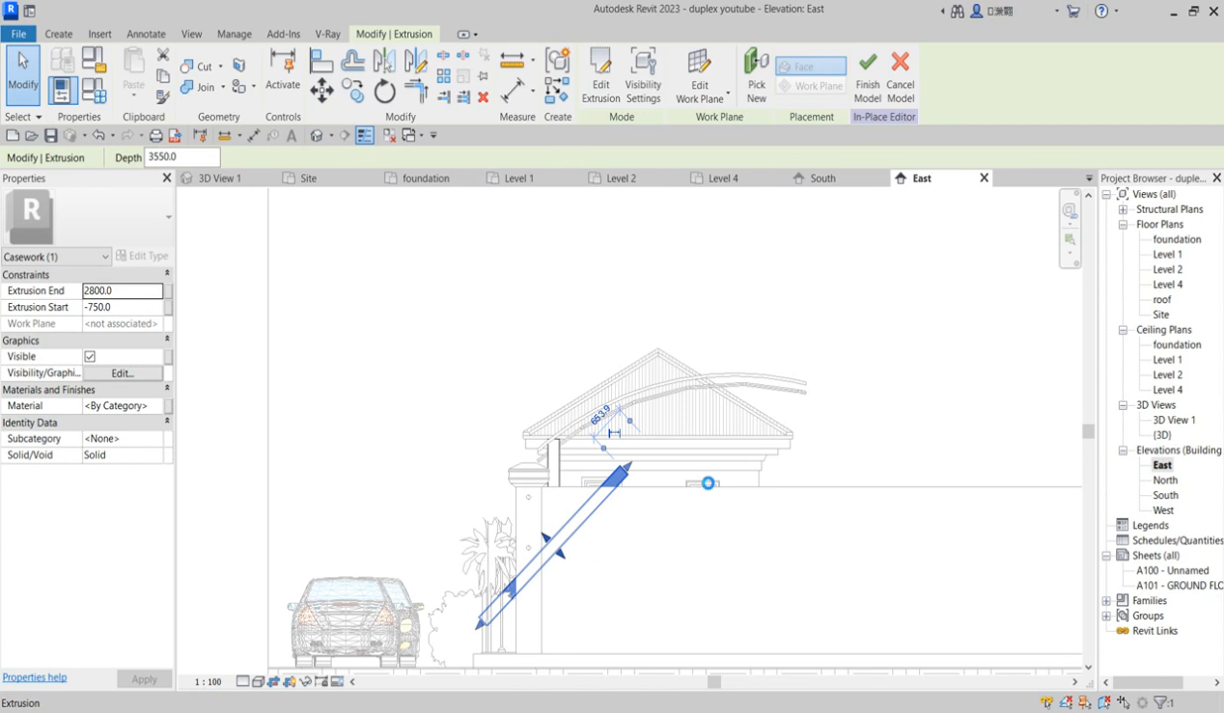
drag(622, 475, 703, 470)
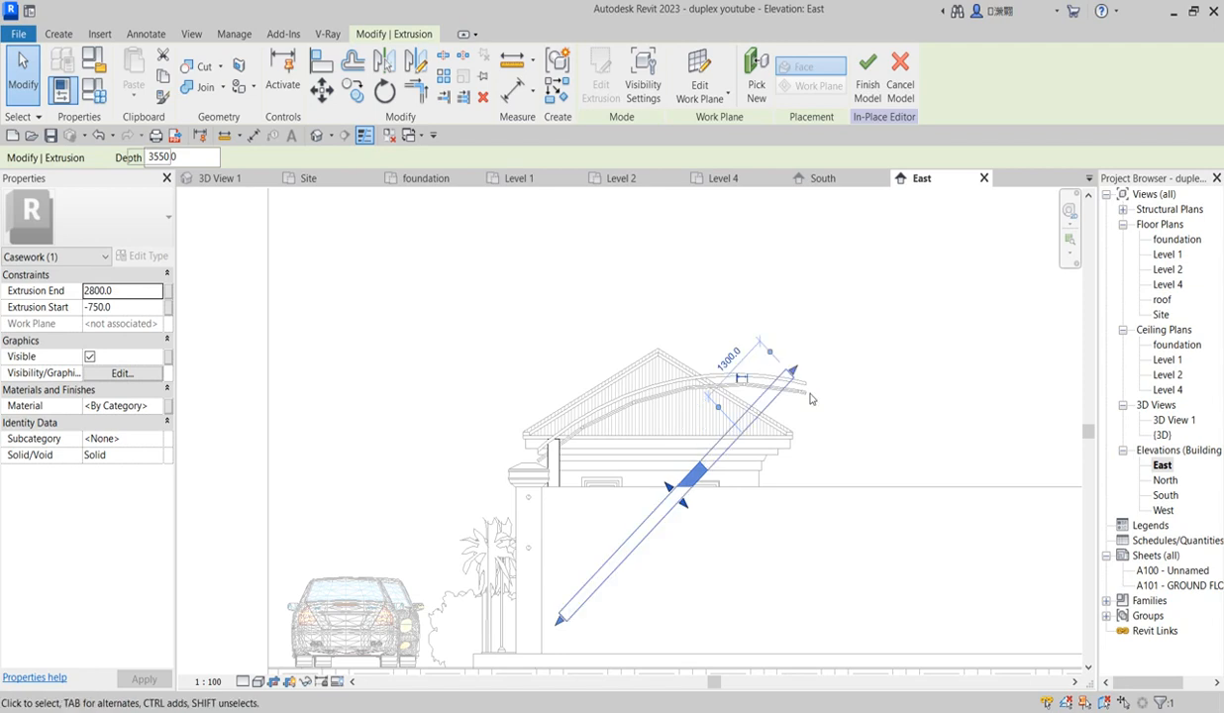
Adjust the upper end of the inclined struts to meet the underside of the roof, with an extrusion end of 4725.4 mm.
scroll(800, 385, up, 2)
scroll(800, 384, up, 2)
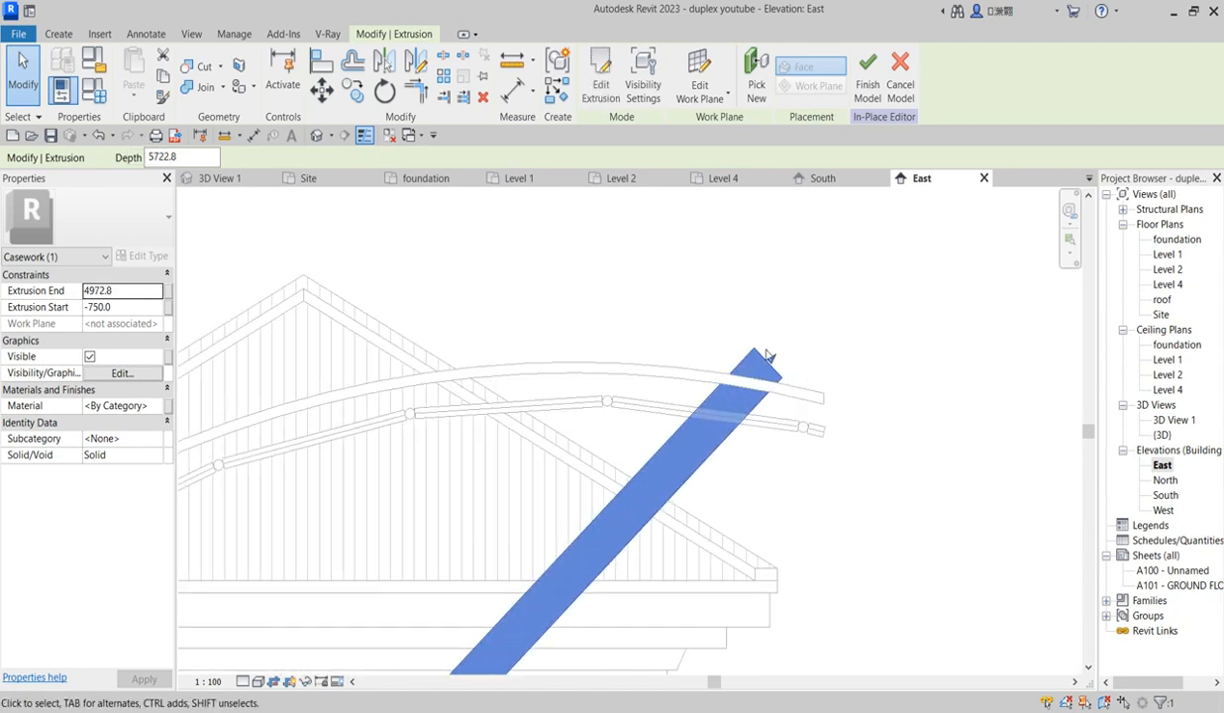
drag(773, 357, 738, 401)
click(836, 320)
scroll(811, 401, down, 3)
scroll(747, 443, down, 3)
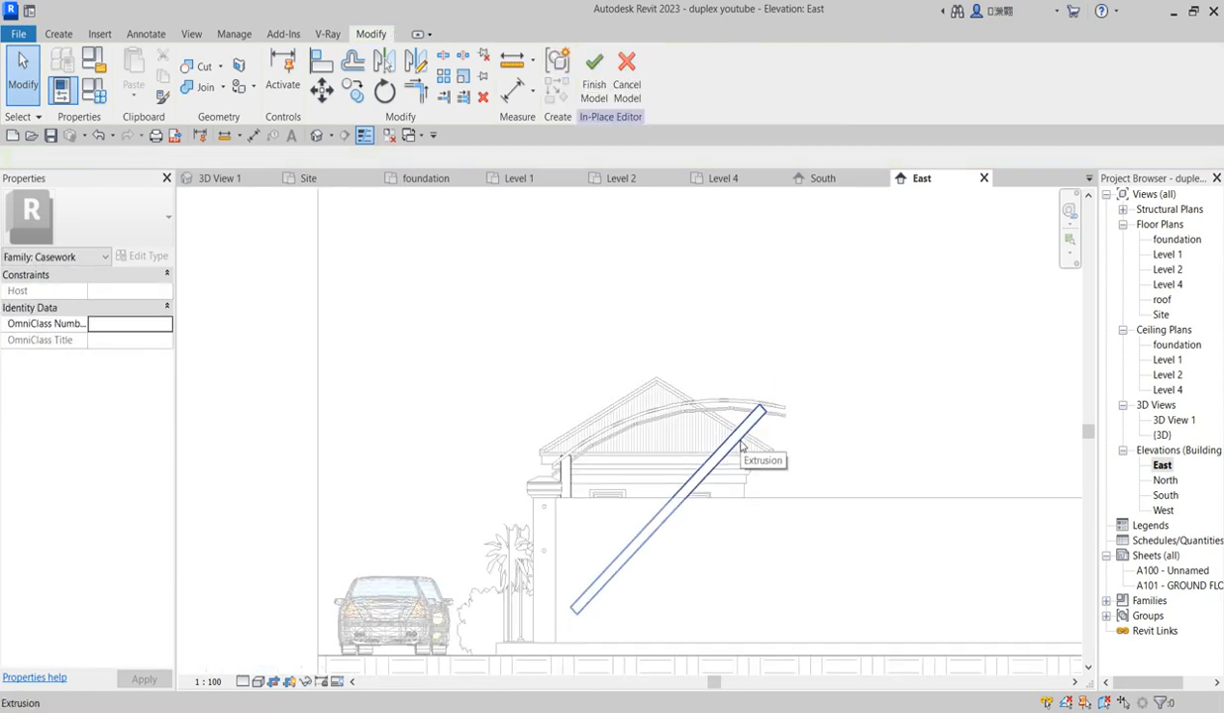
Shift the inclined struts to the roof's outer edge and lengthen their lower end to an extrusion start of -941.2 mm.
click(746, 447)
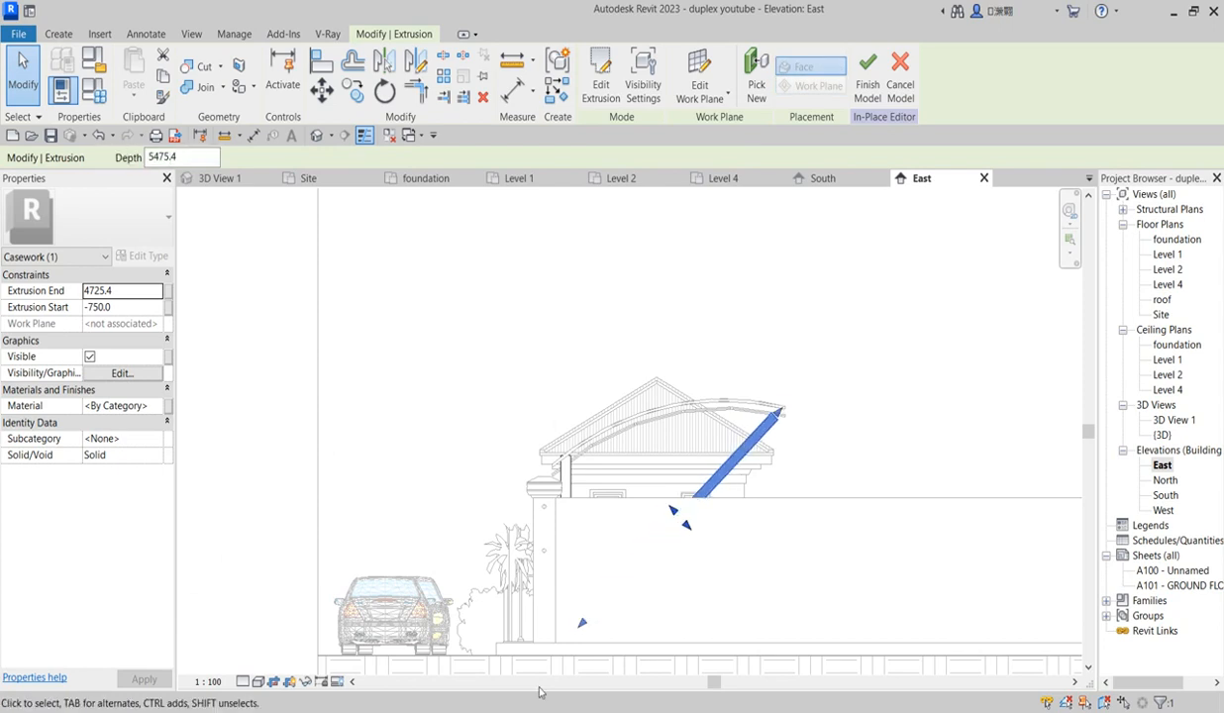
drag(581, 622, 566, 630)
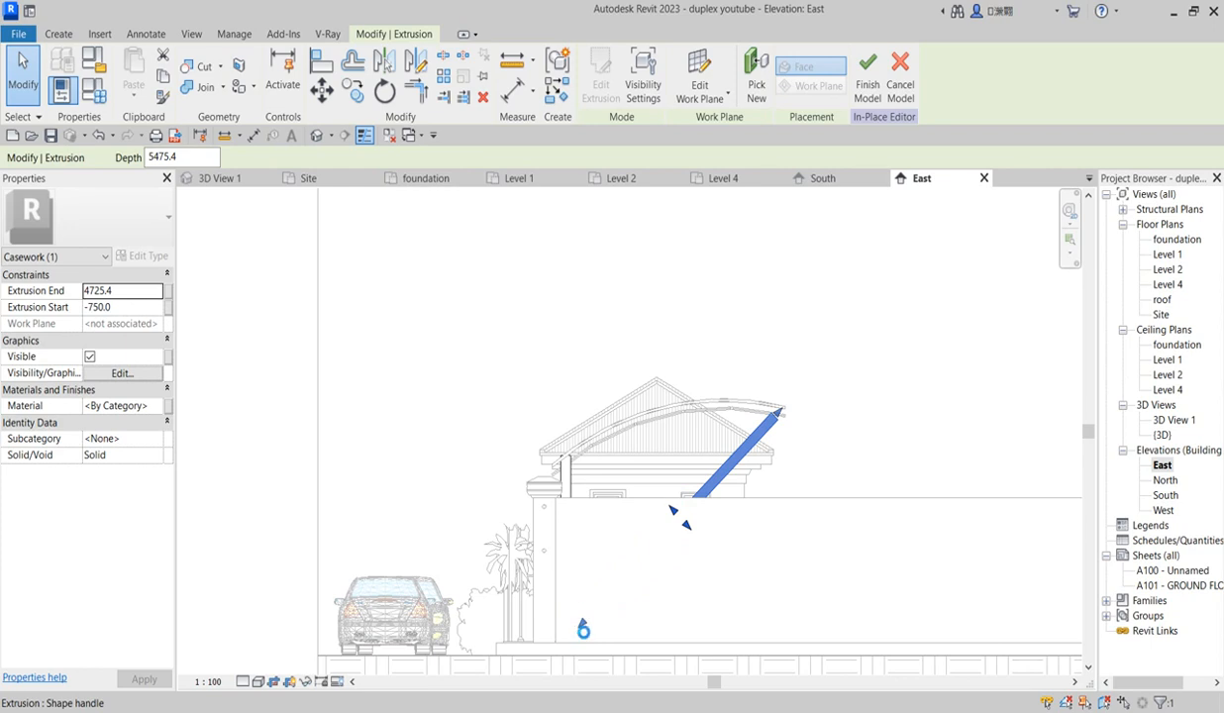
click(472, 461)
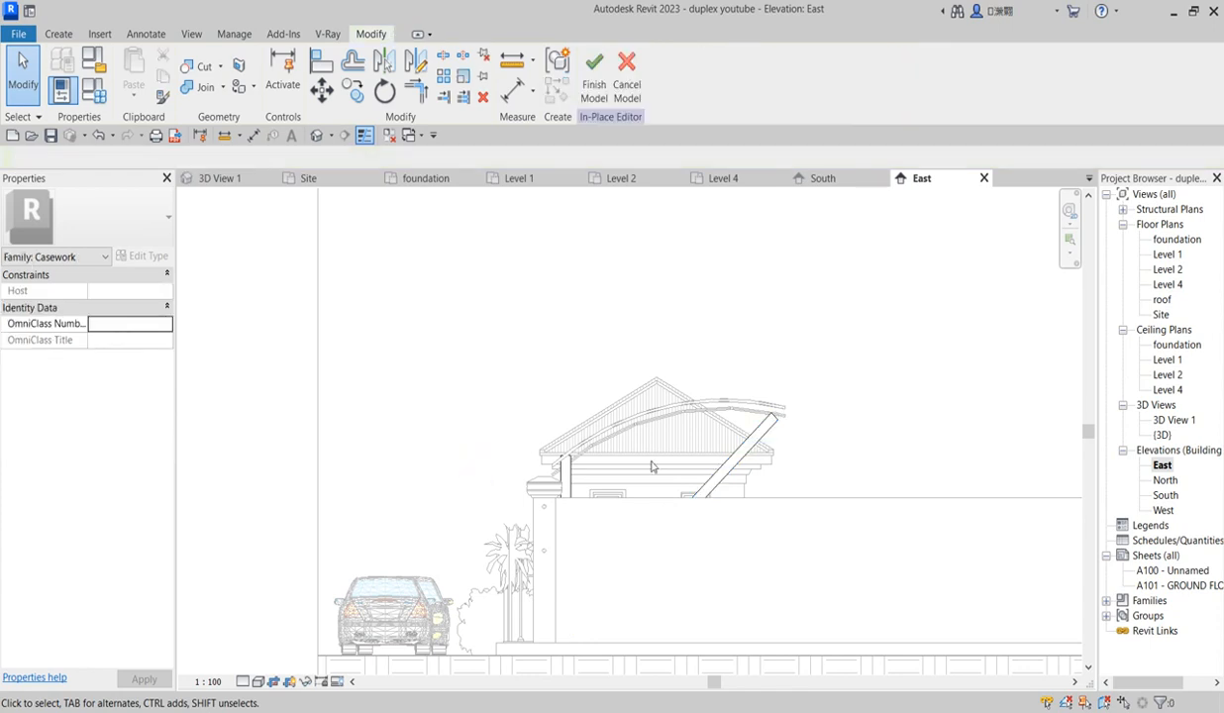
Switch from the East elevation to the default {3D} view of the carport.
click(1162, 434)
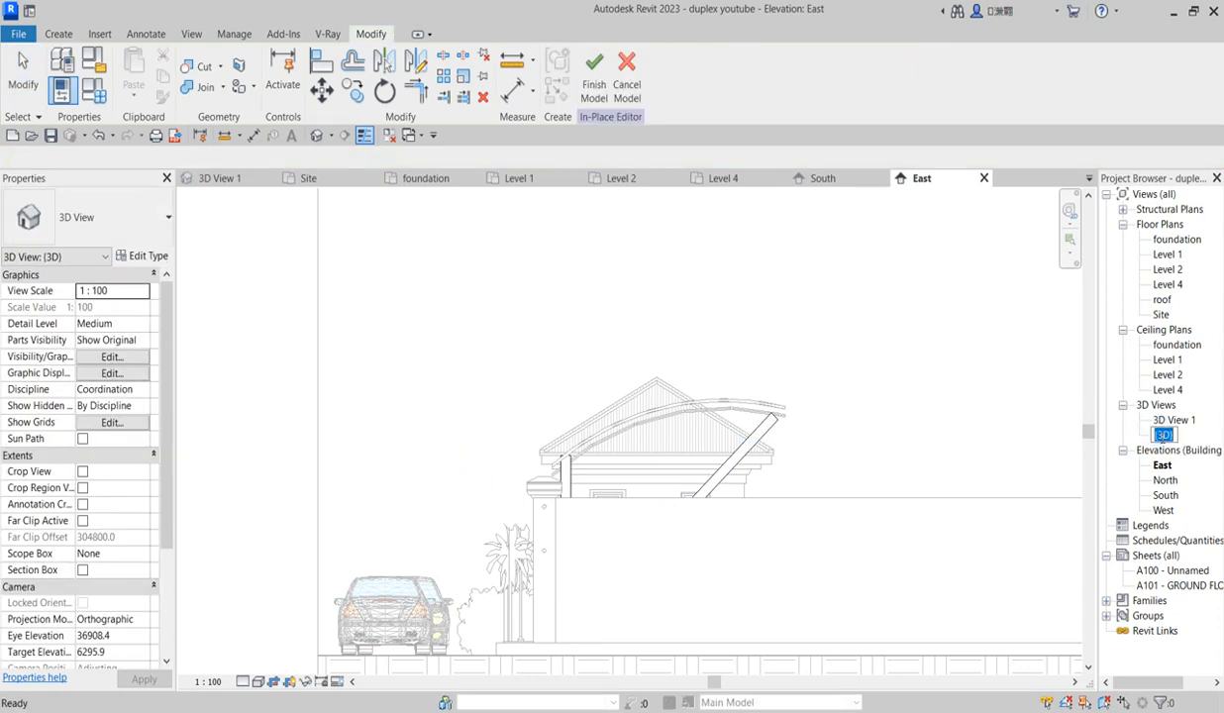
key(Return)
click(733, 254)
double_click(1162, 435)
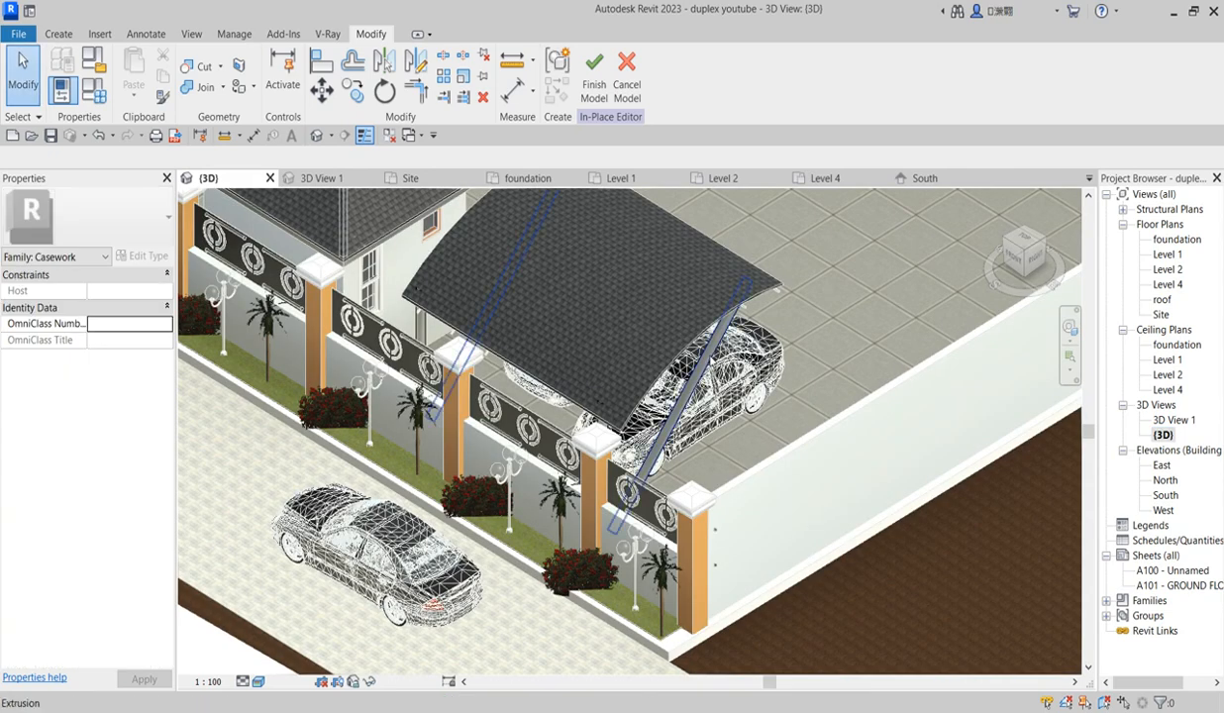
double_click(651, 457)
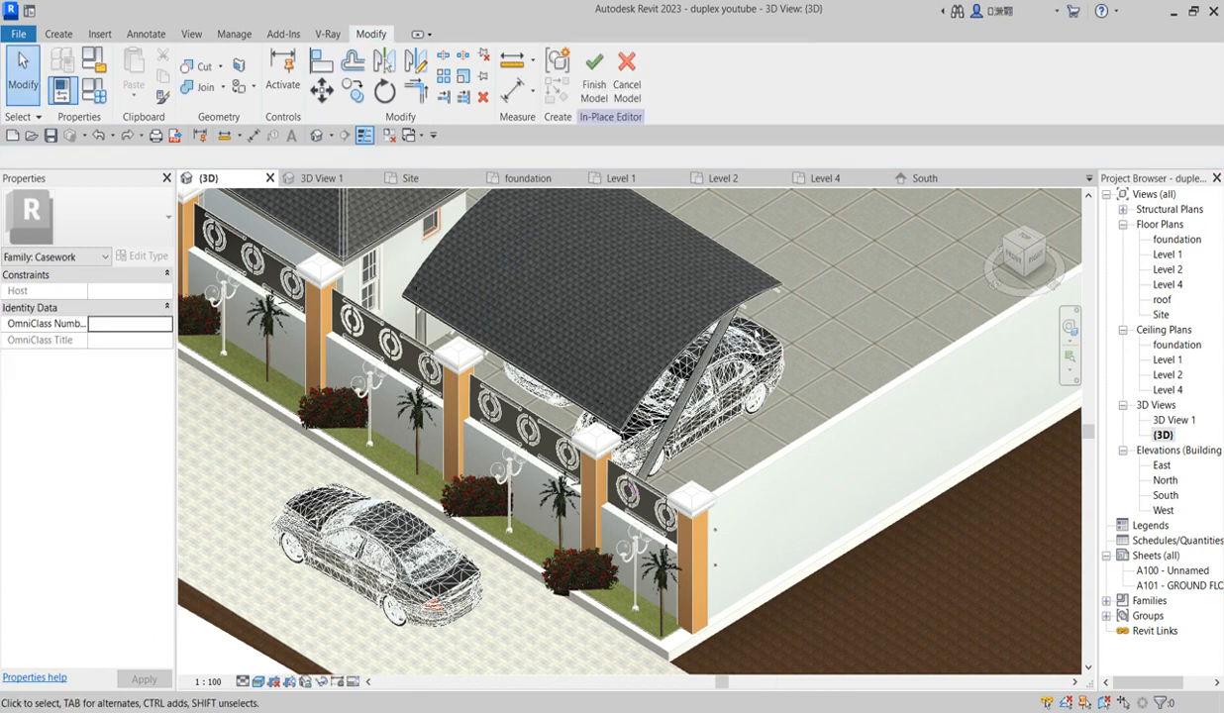
Create a duplicate of the Aluminium material for the carport's inclined struts and vertical columns.
click(506, 350)
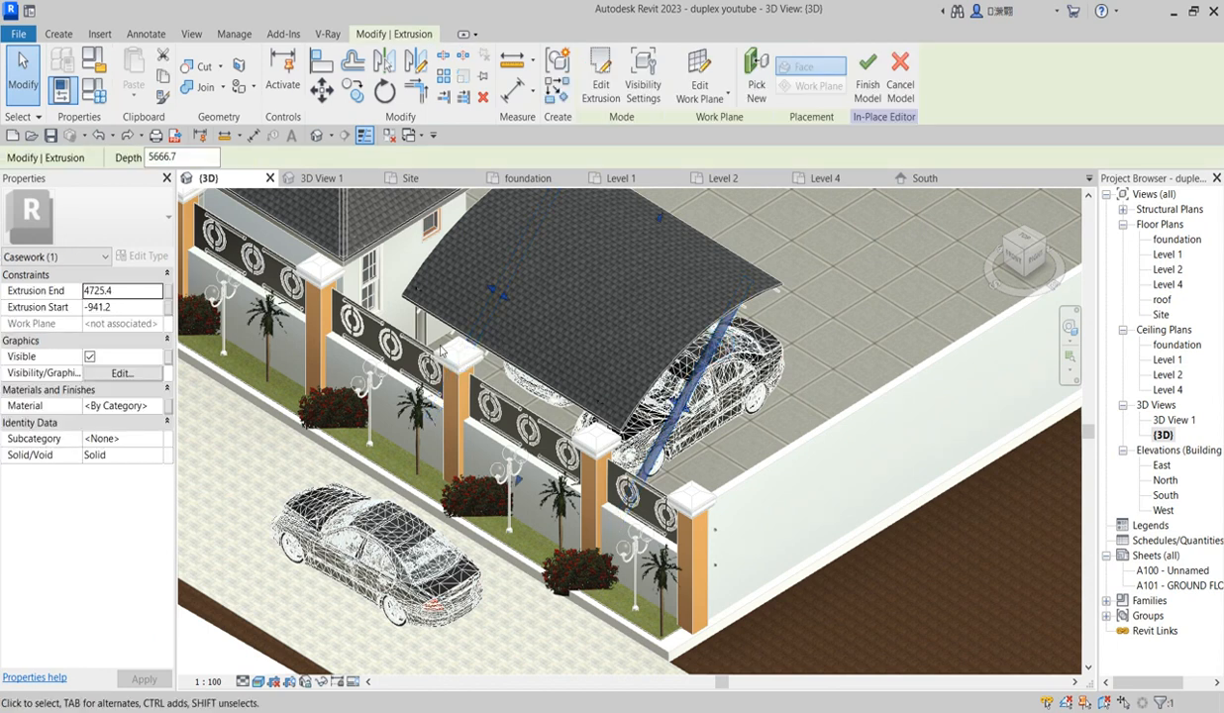
ctrl+click(416, 307)
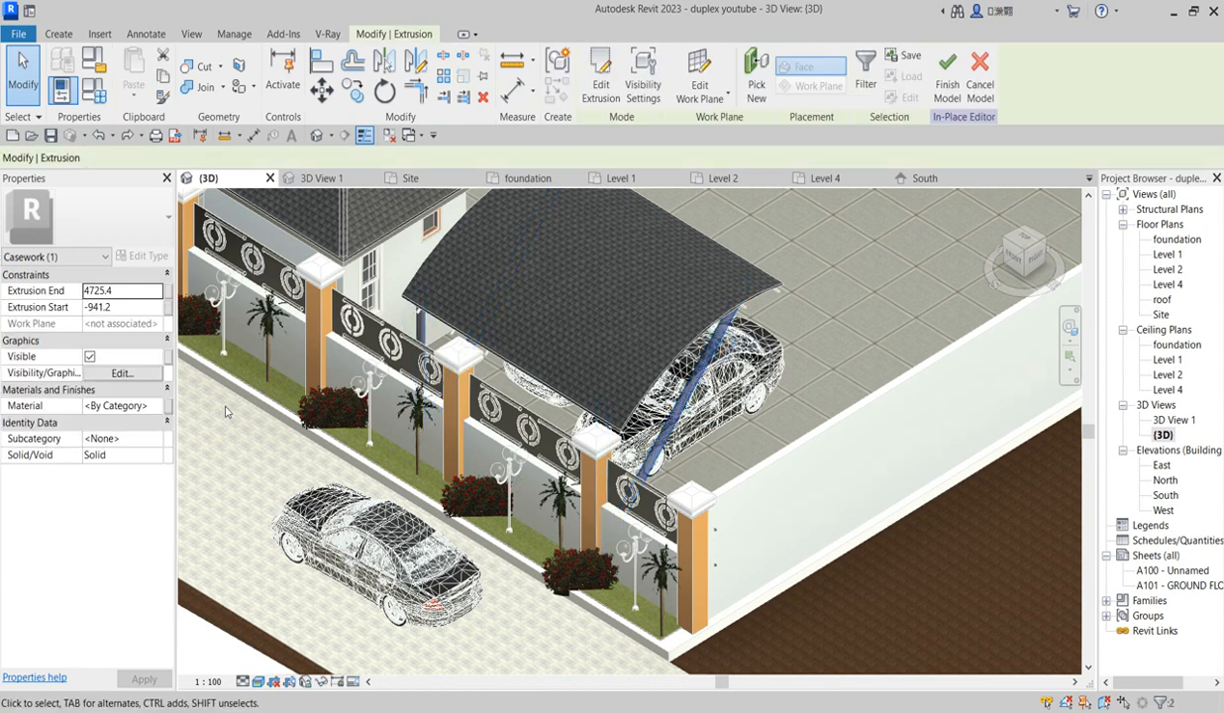
click(148, 406)
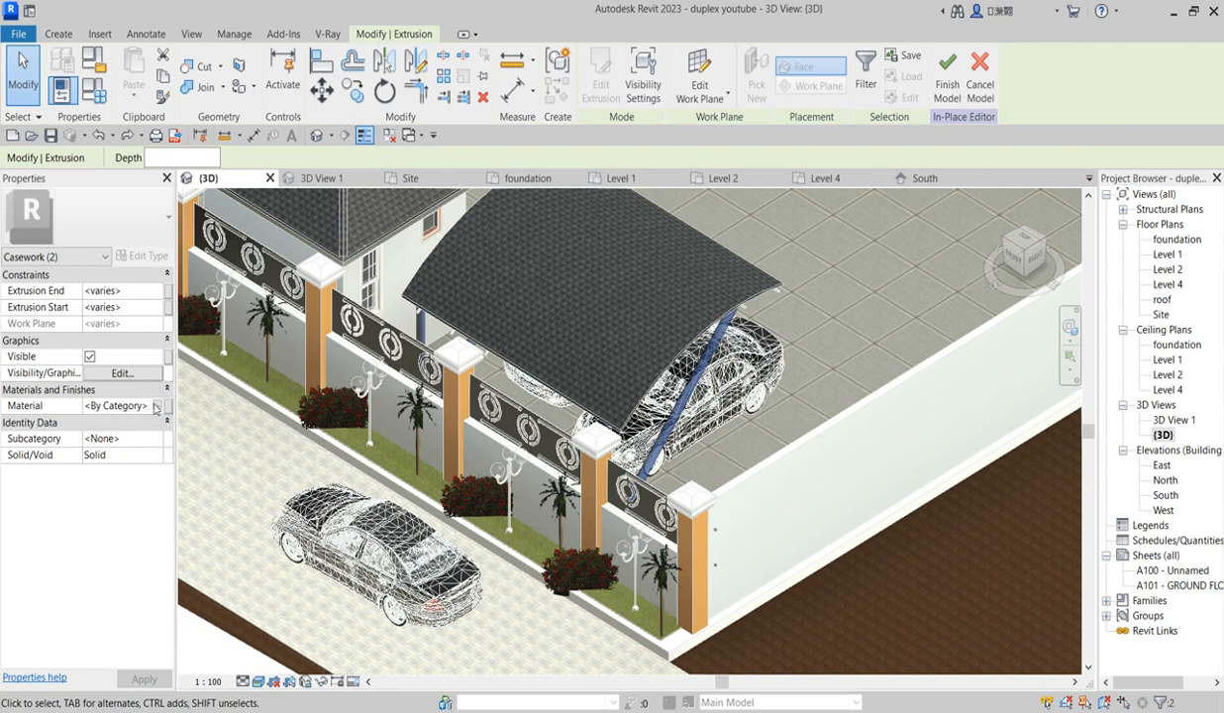
click(156, 408)
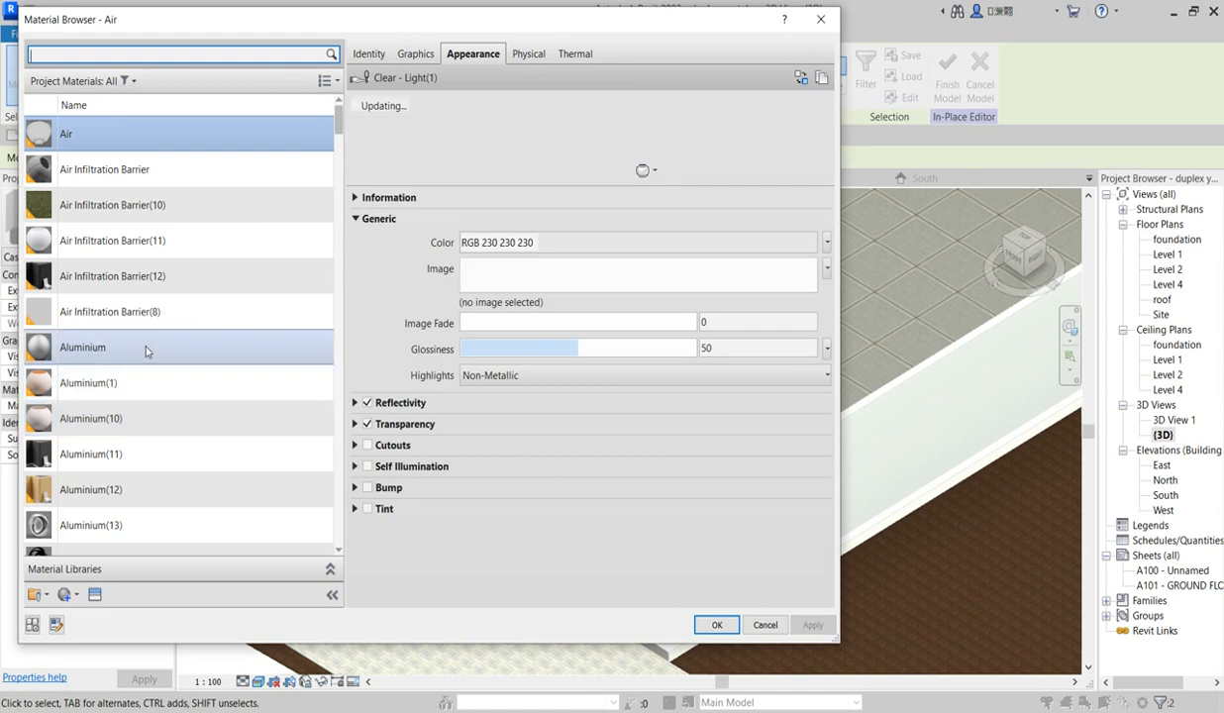
click(145, 348)
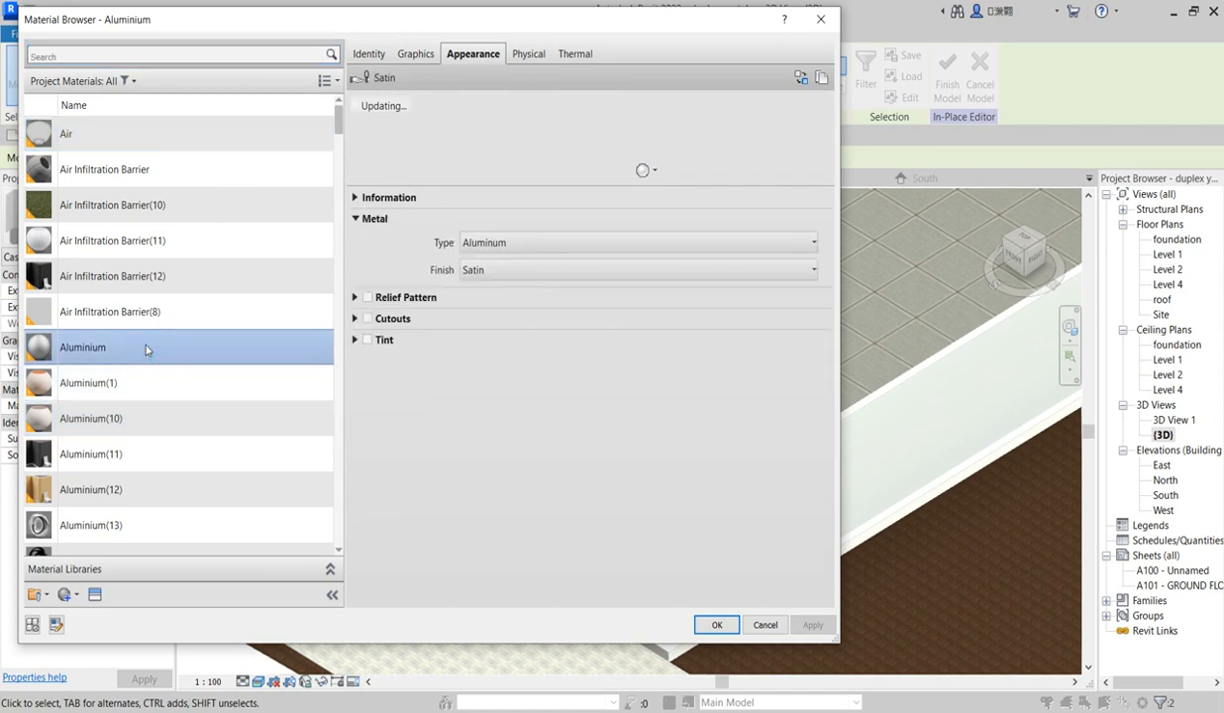
right_click(148, 349)
click(220, 374)
Set the duplicate to use its render appearance with the Aluminum - Polished asset, and assign it to the struts and columns.
click(417, 53)
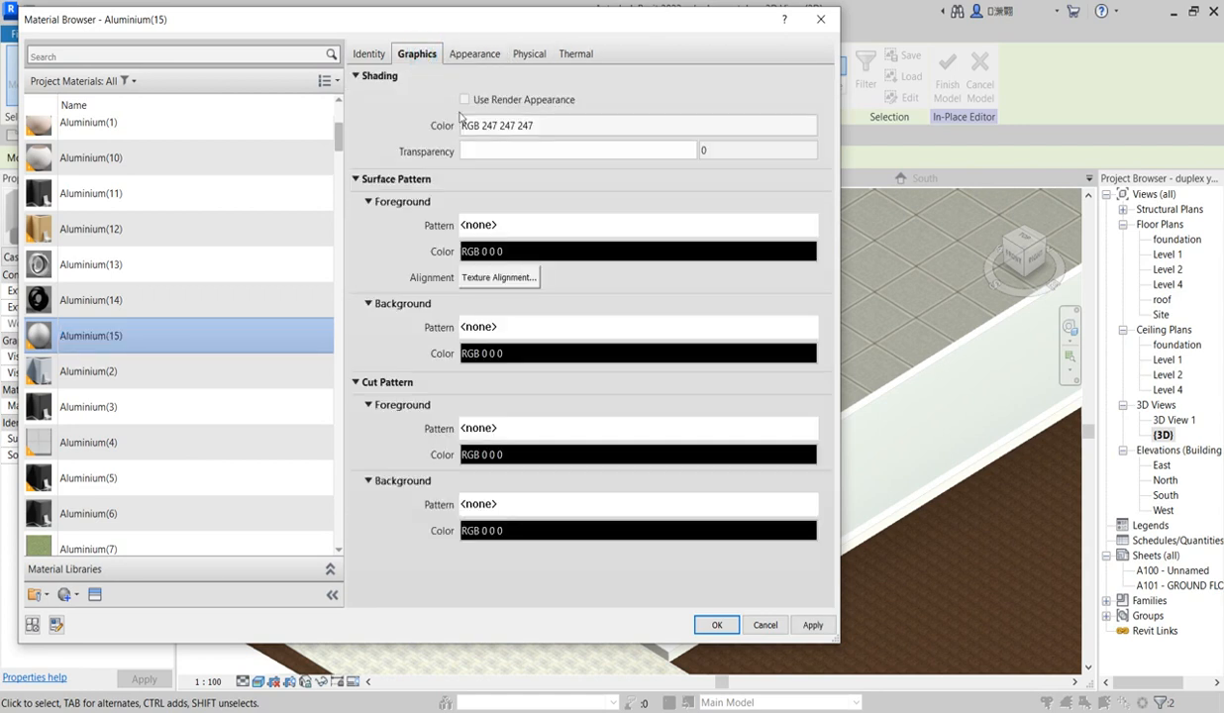
click(465, 100)
click(474, 53)
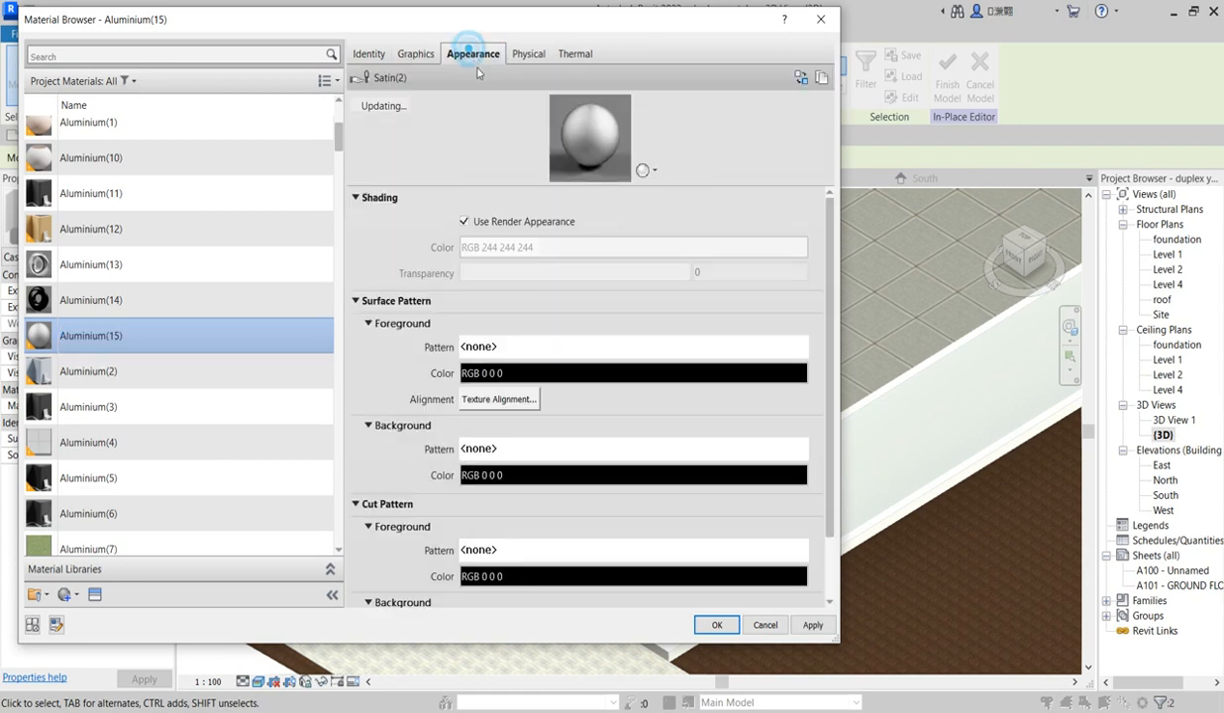
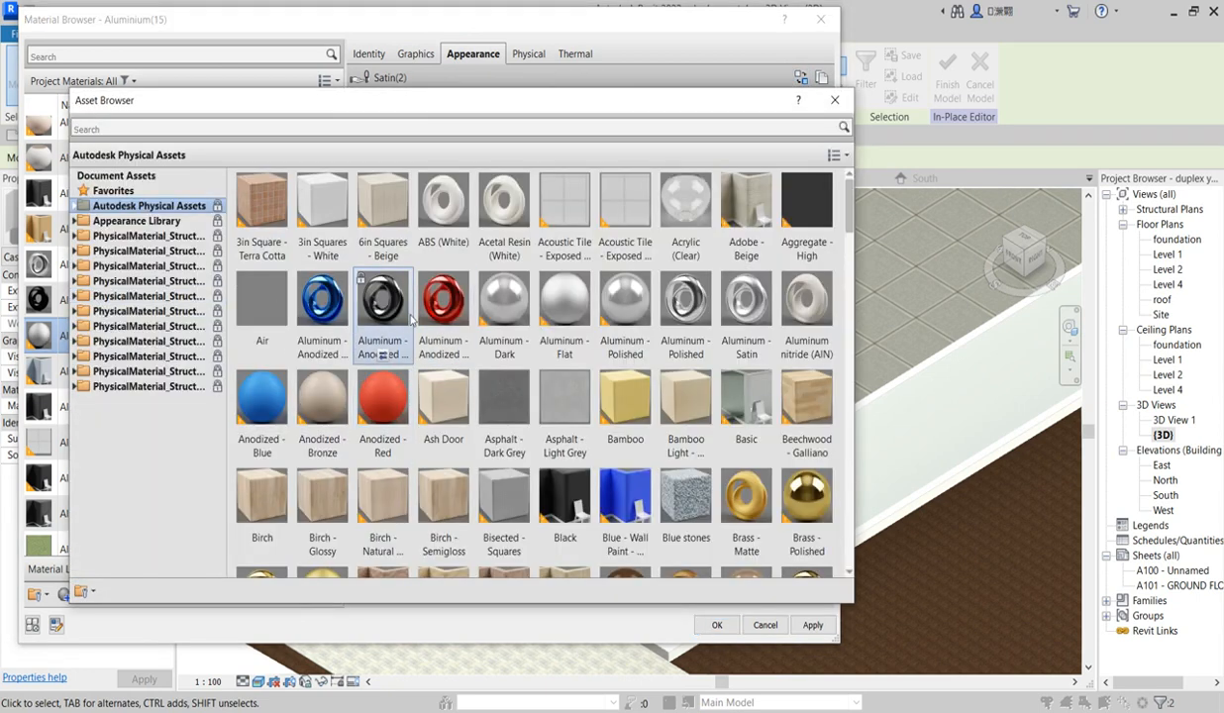
double_click(696, 297)
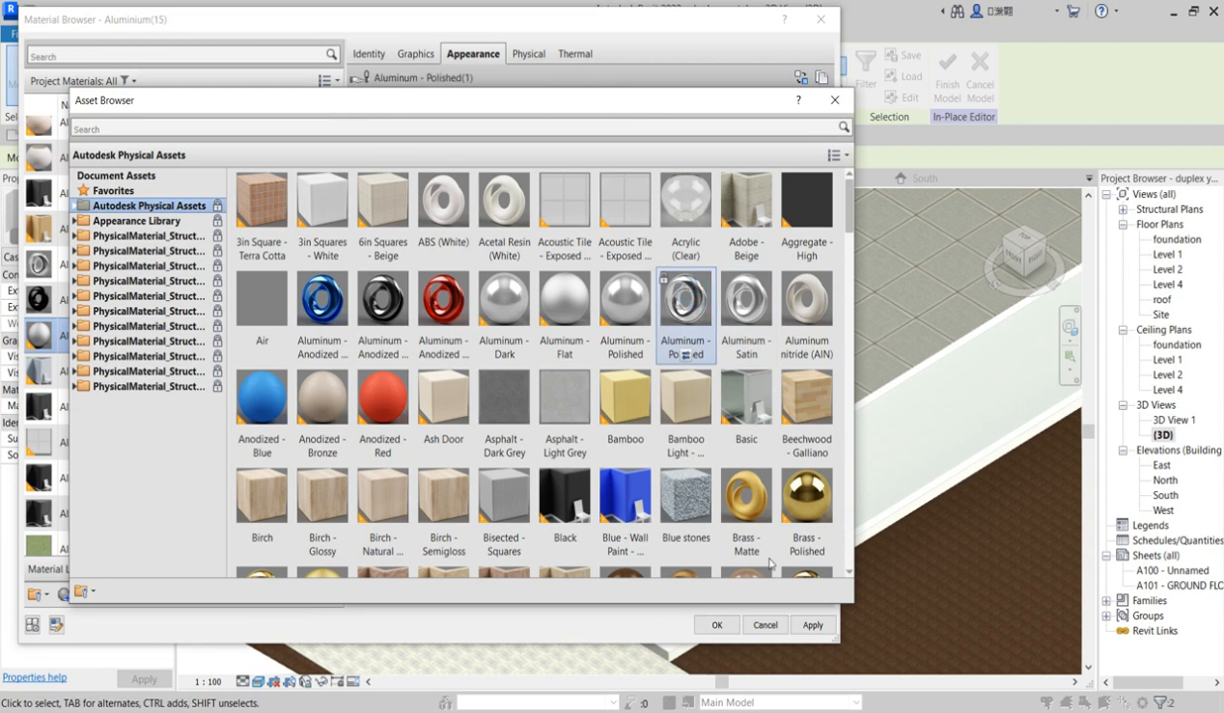
click(835, 100)
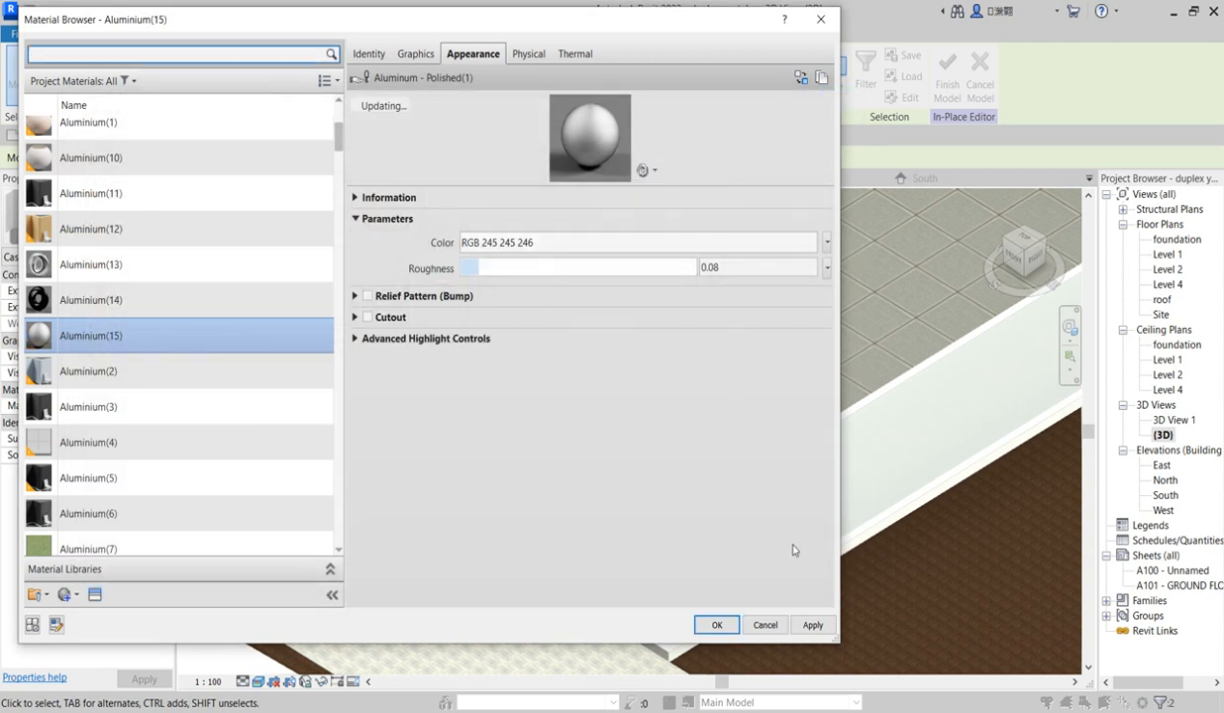
click(713, 620)
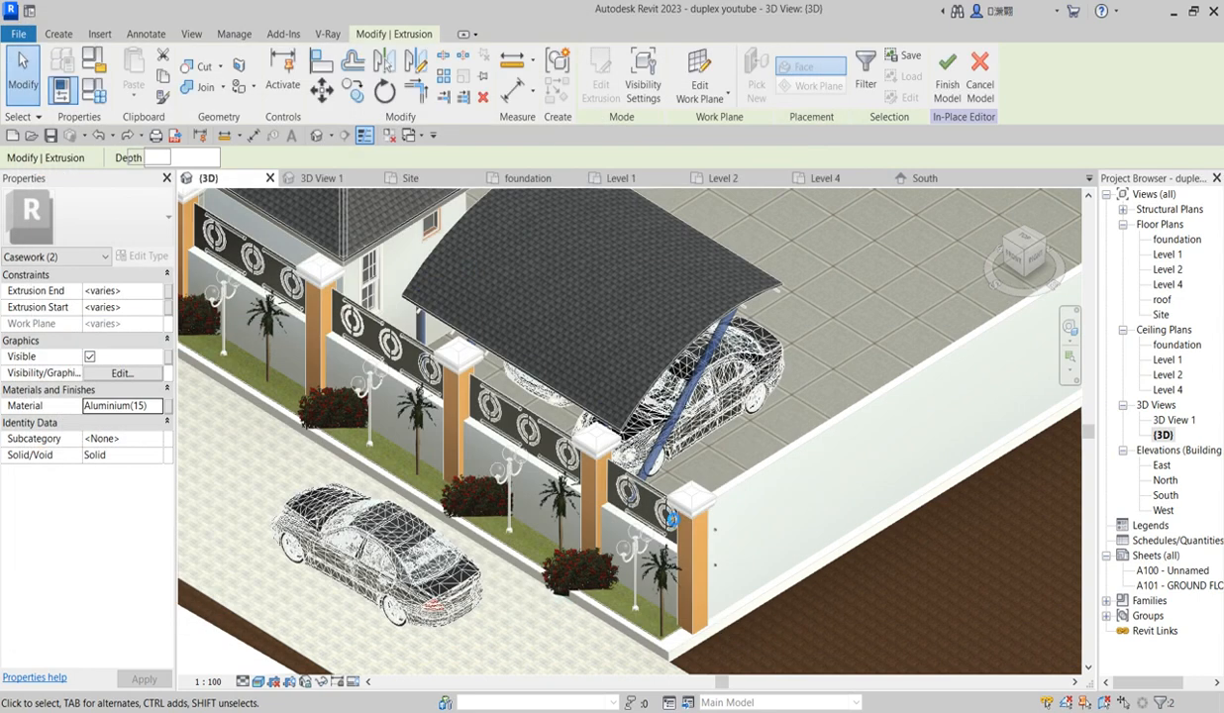
Finish the in-place model of the carport columns.
click(753, 339)
click(808, 335)
click(595, 91)
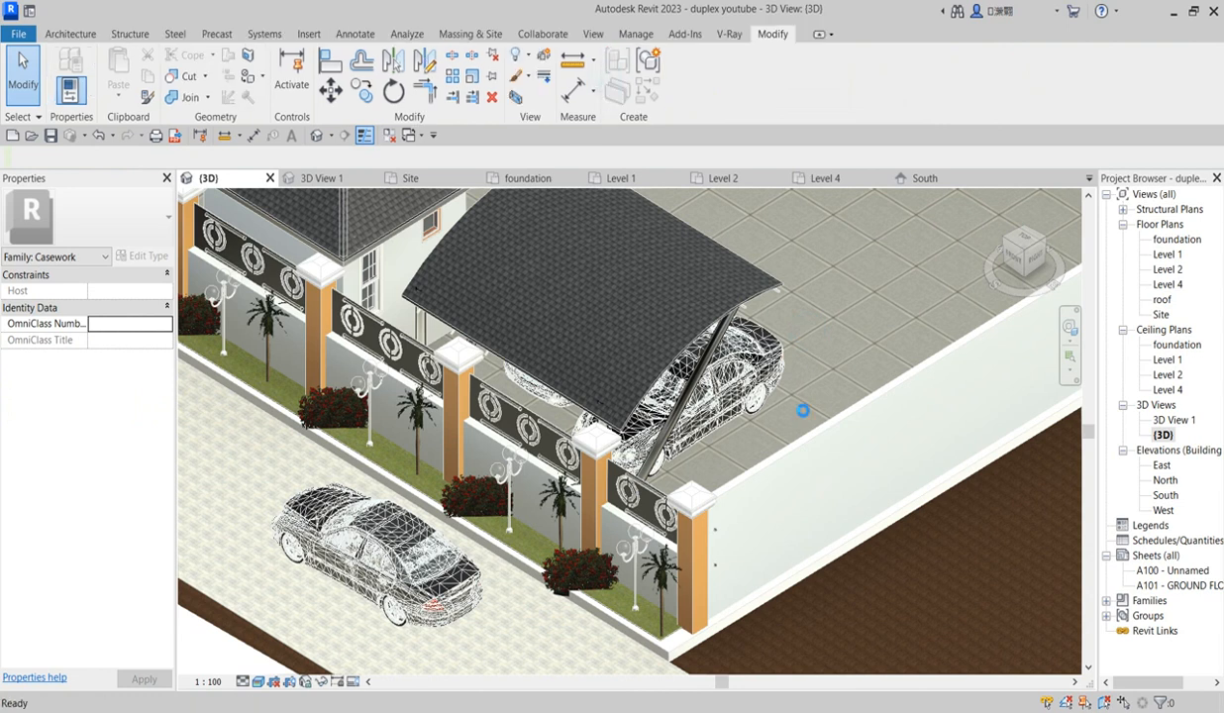
Open the planter casework running along the house and boundary walls for in-place editing.
scroll(649, 342, down, 5)
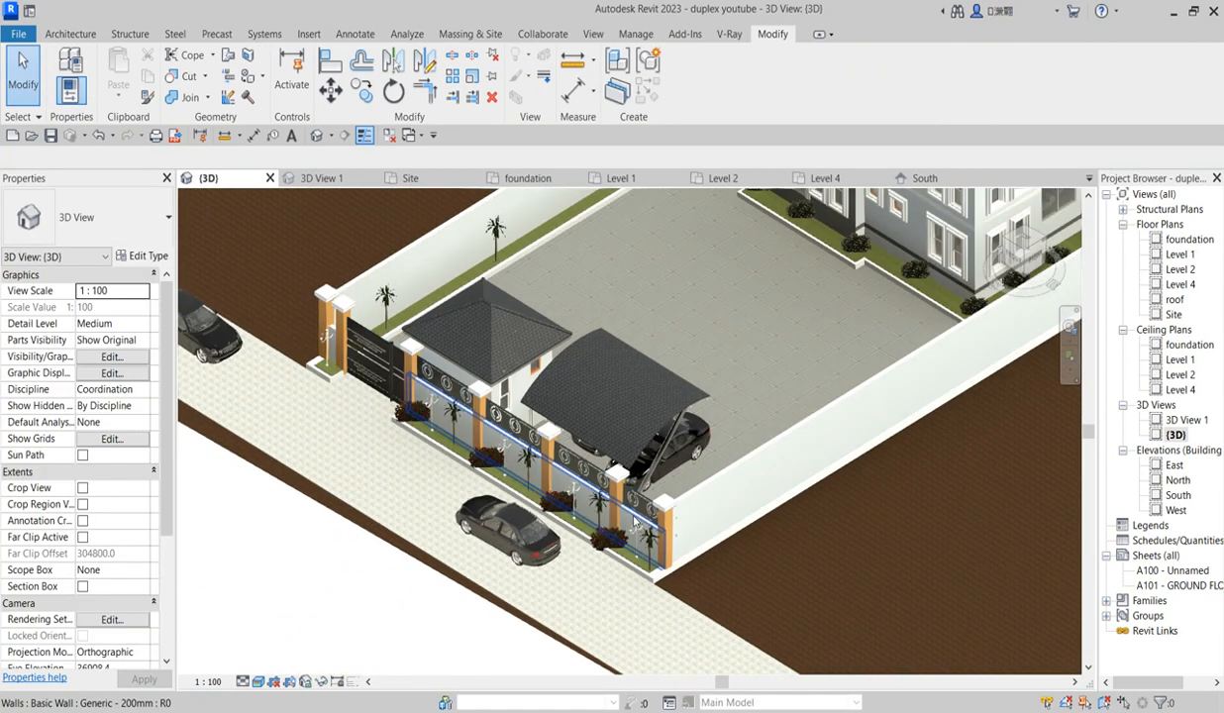
scroll(649, 341, up, 10)
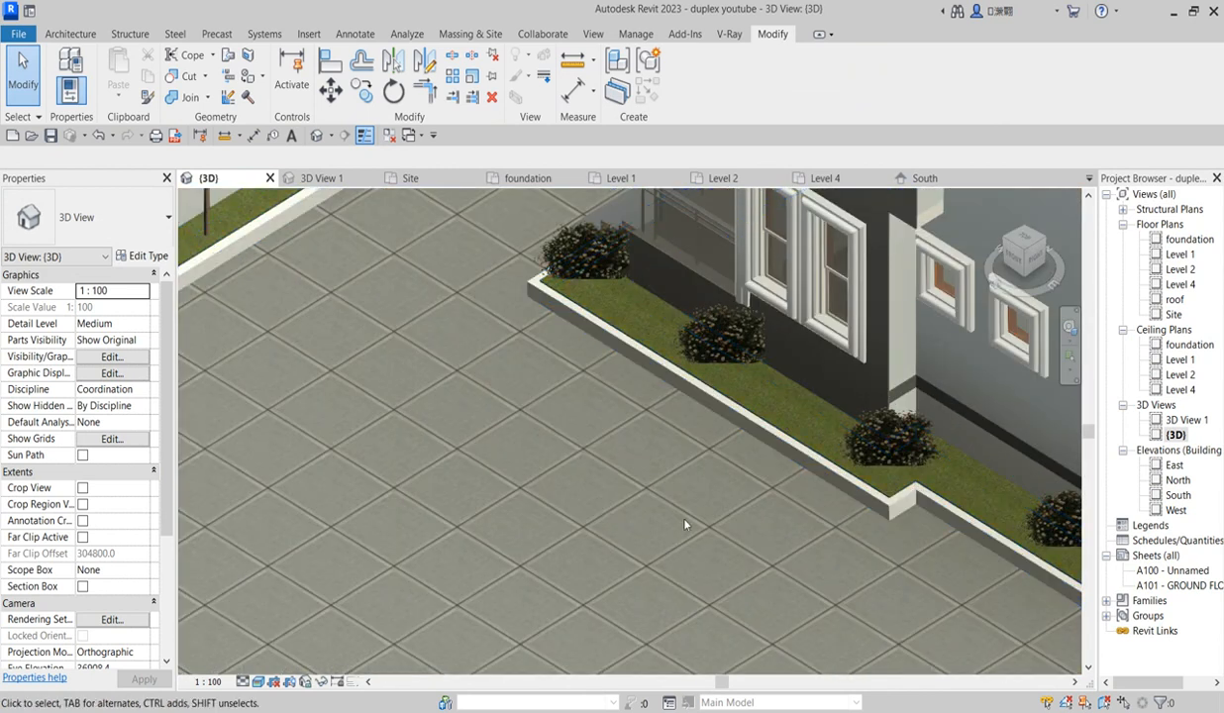
scroll(573, 508, down, 5)
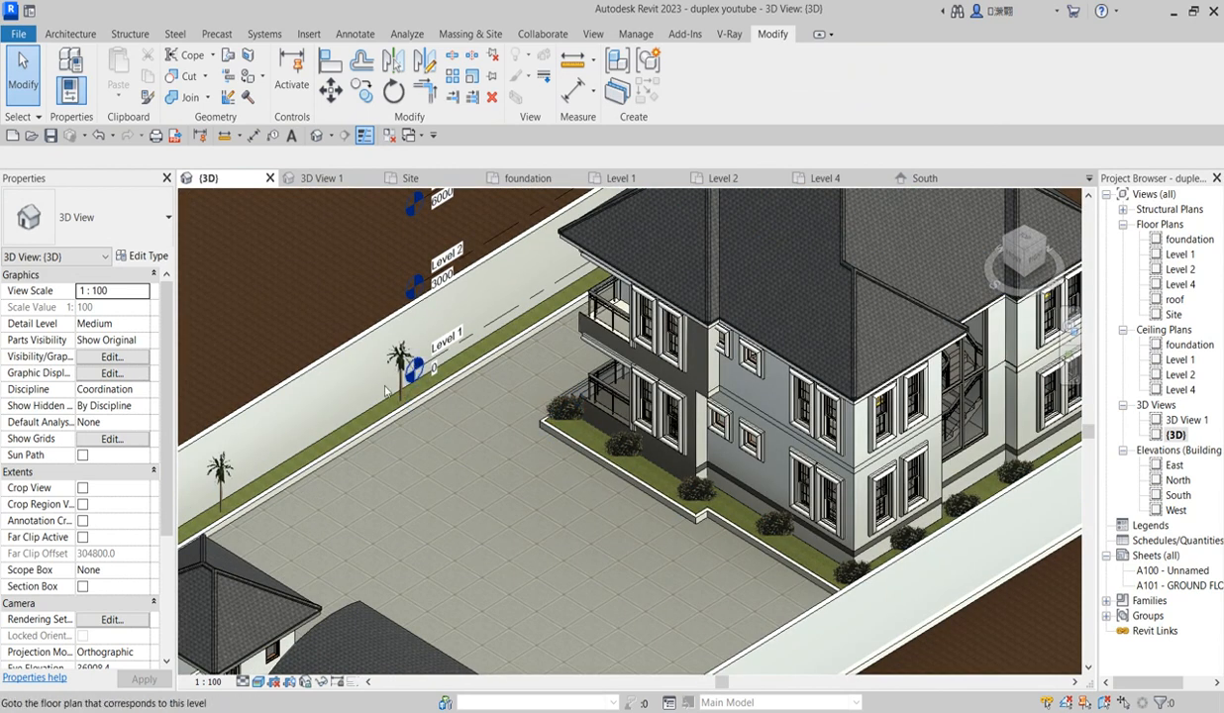
scroll(654, 490, up, 2)
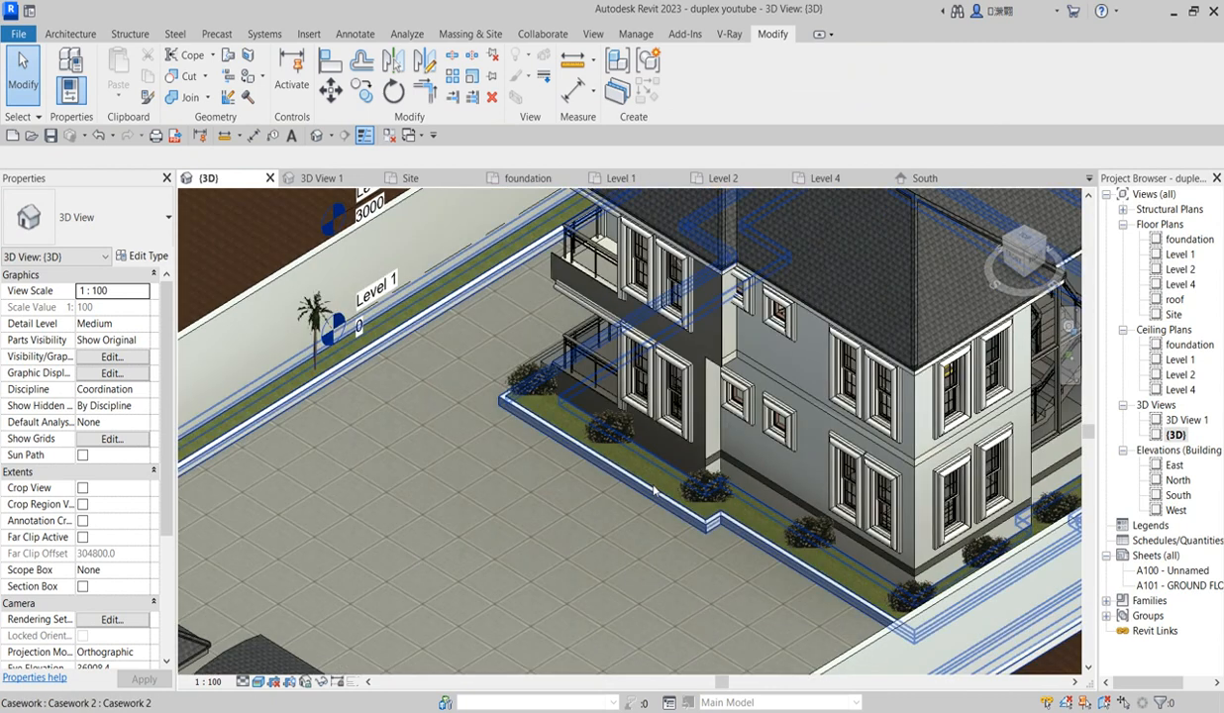
click(651, 490)
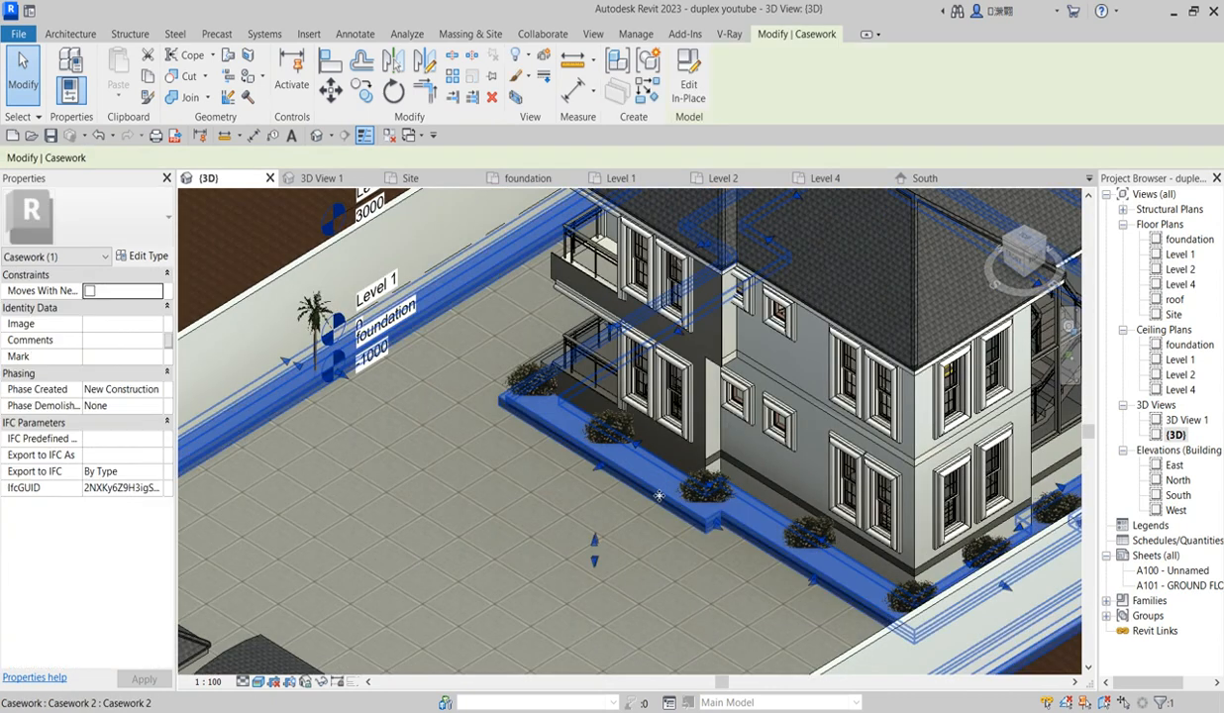
click(689, 94)
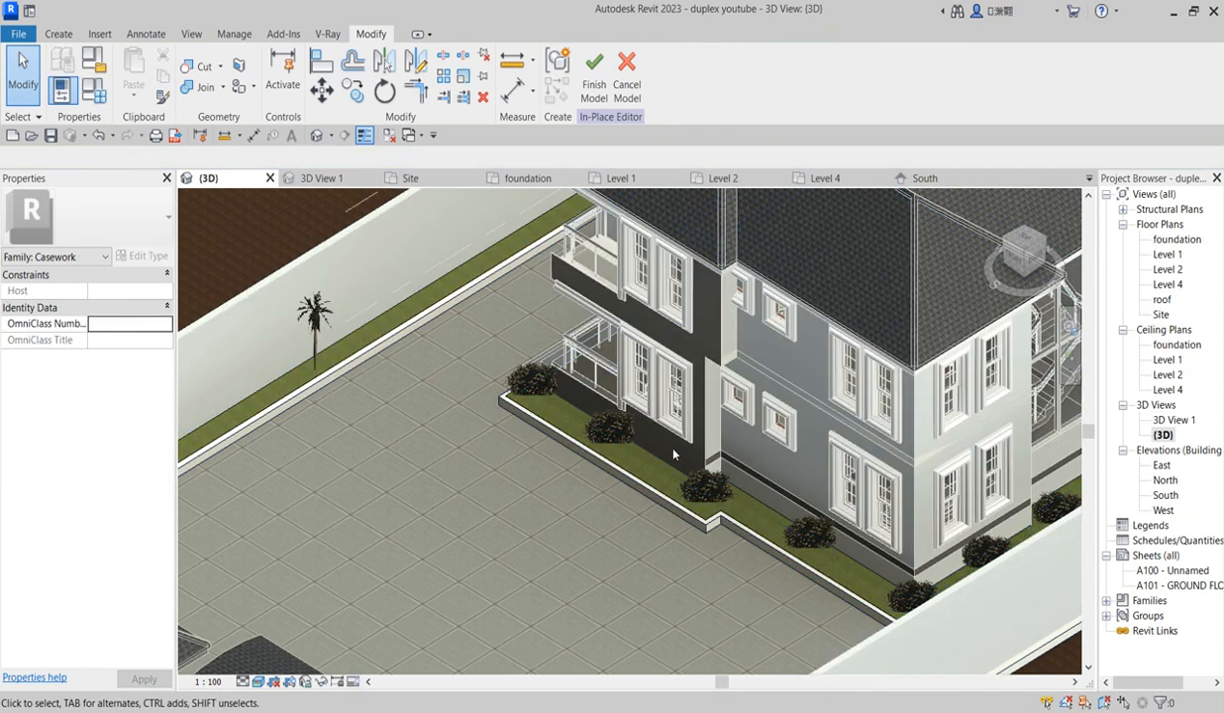
scroll(639, 486, up, 1)
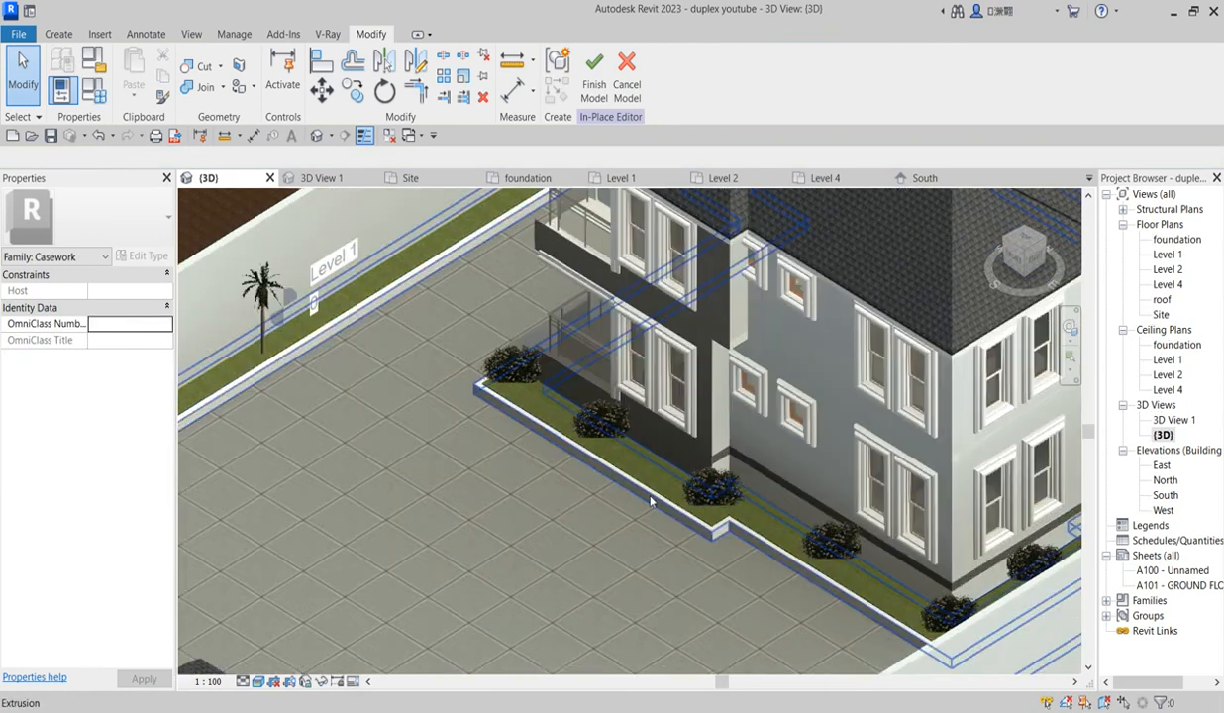
scroll(651, 502, up, 2)
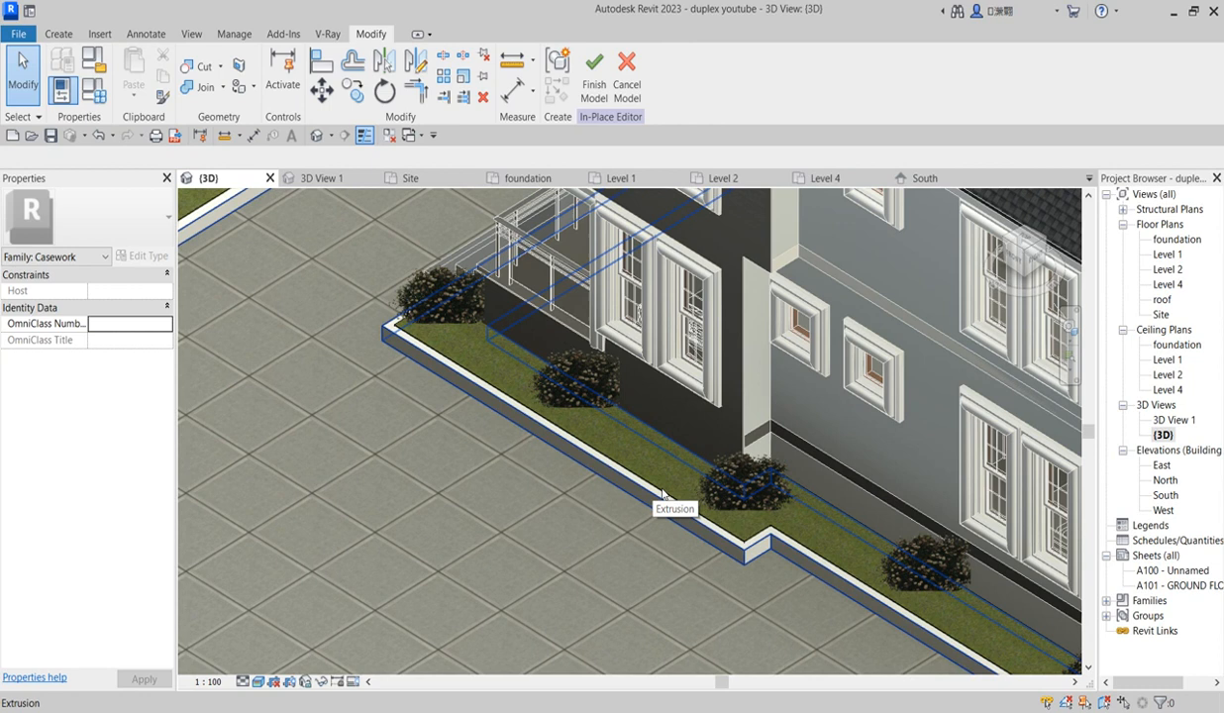
In the foundation plan, open the sketch of the grass extrusion inside the planter kerb for editing.
double_click(1168, 256)
scroll(644, 441, down, 3)
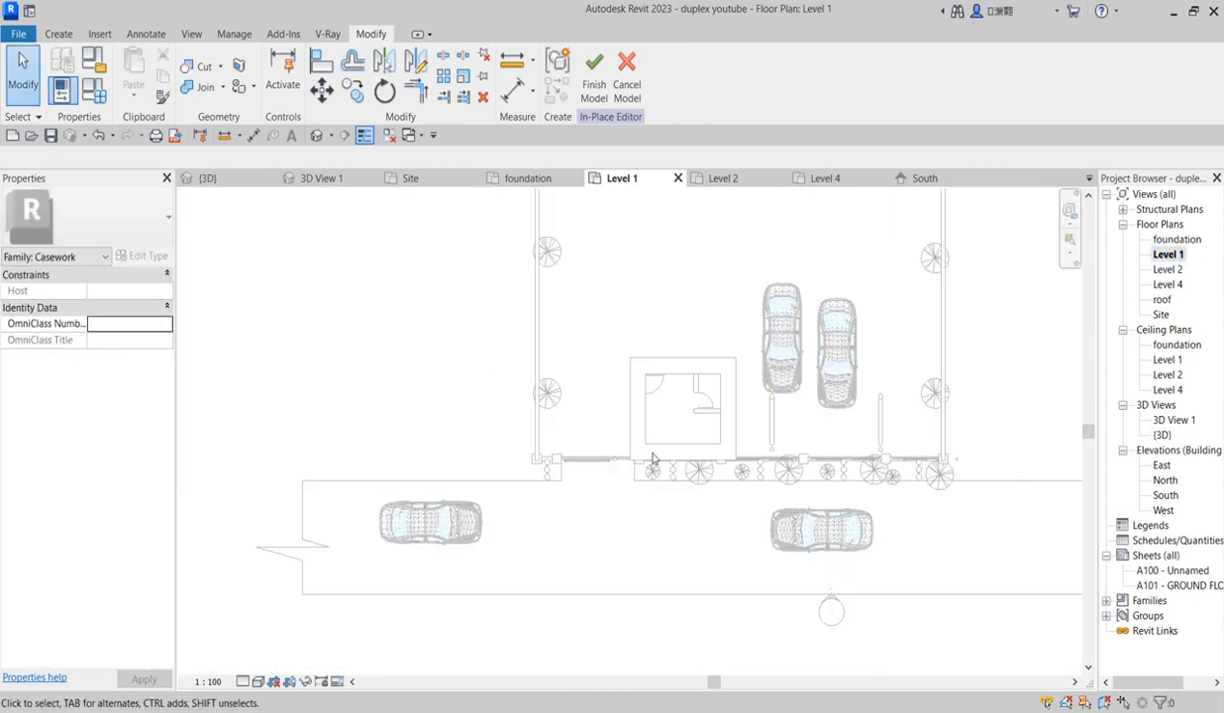
scroll(648, 428, down, 3)
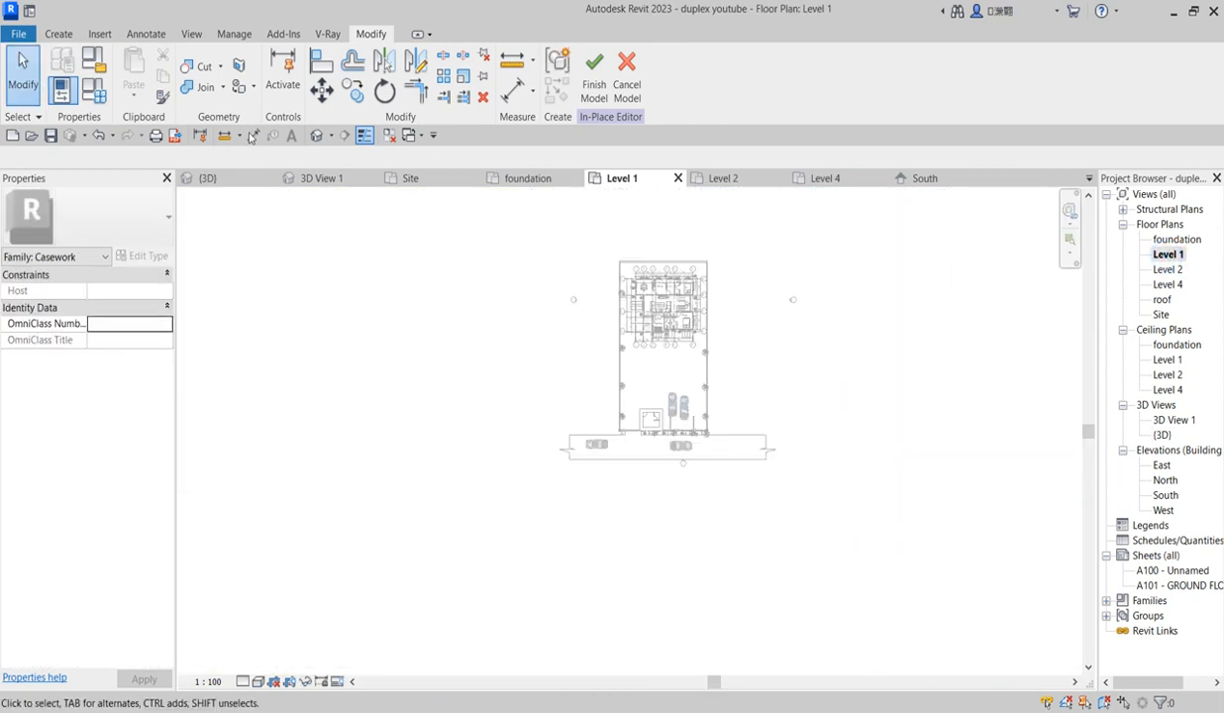
double_click(1179, 244)
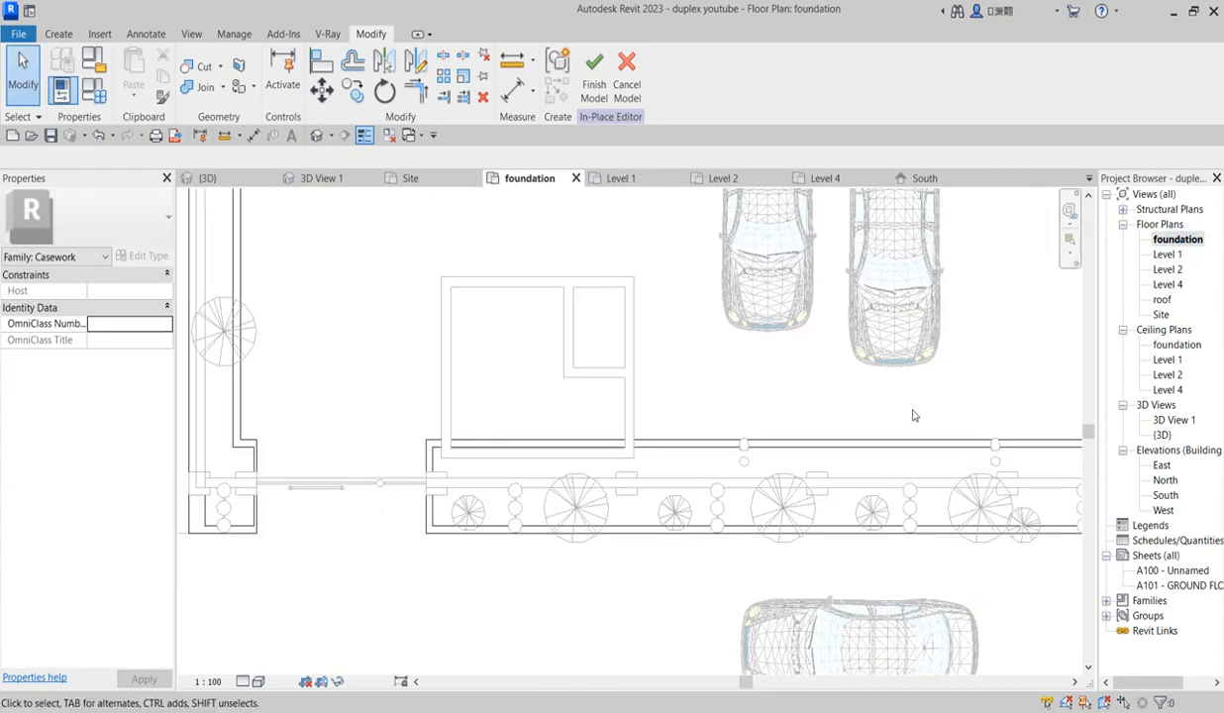
click(906, 456)
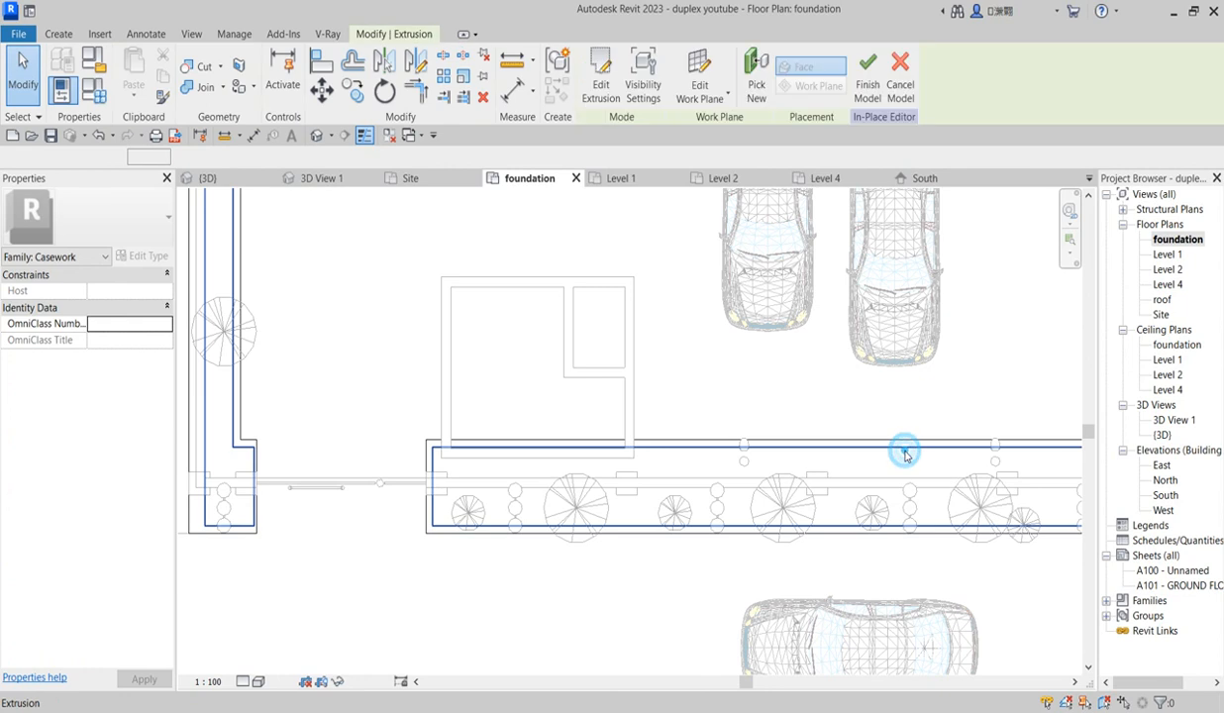
click(601, 87)
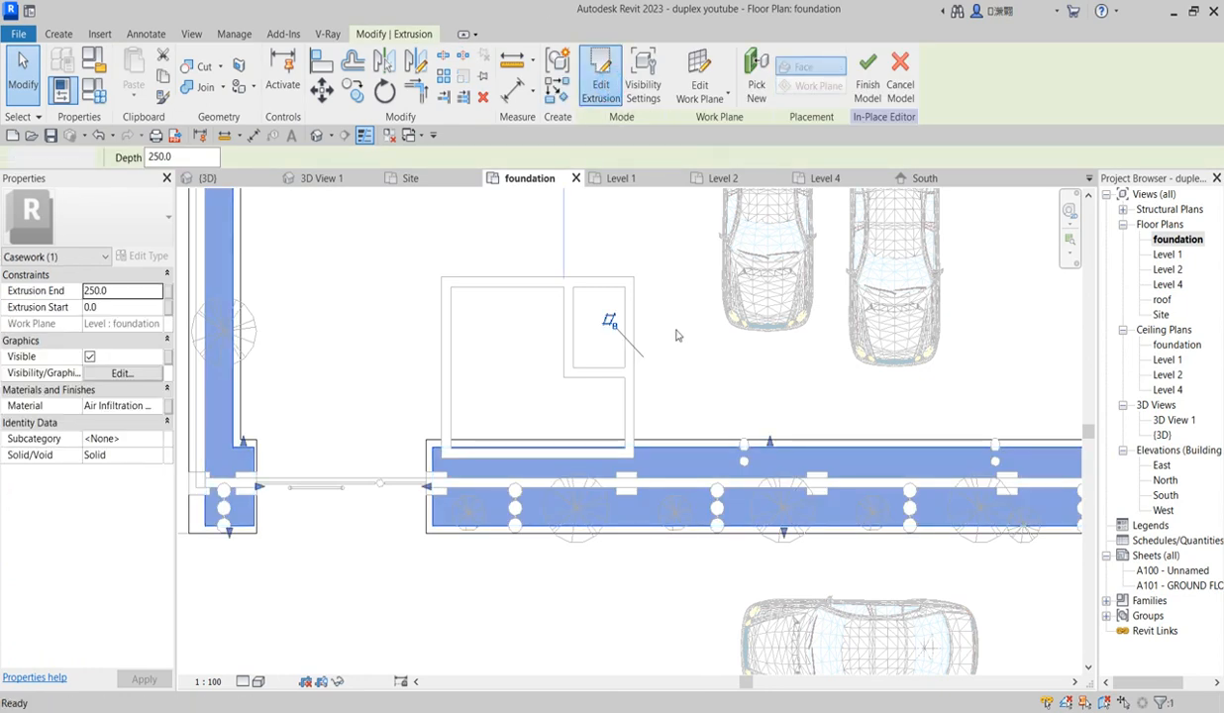
scroll(684, 339, down, 5)
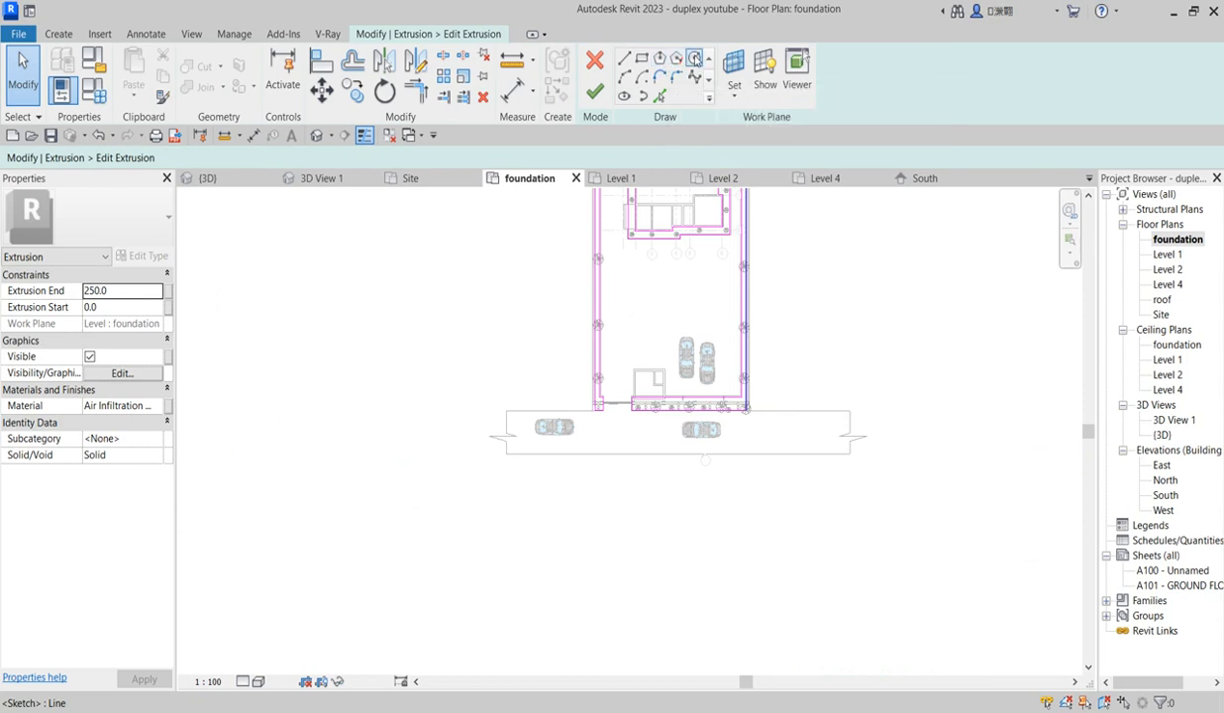
Add a six-sided inscribed polygon to the grass sketch in the open yard between the parked cars and the house, and finish the sketch.
click(660, 58)
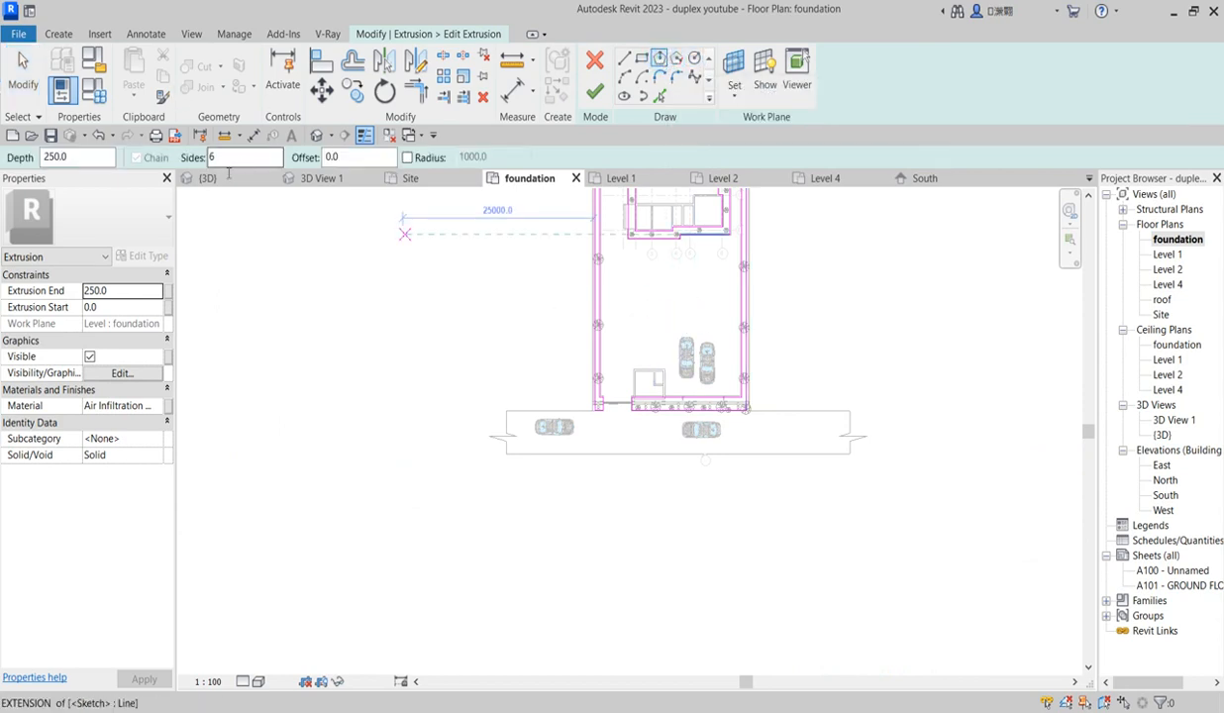
scroll(691, 342, up, 5)
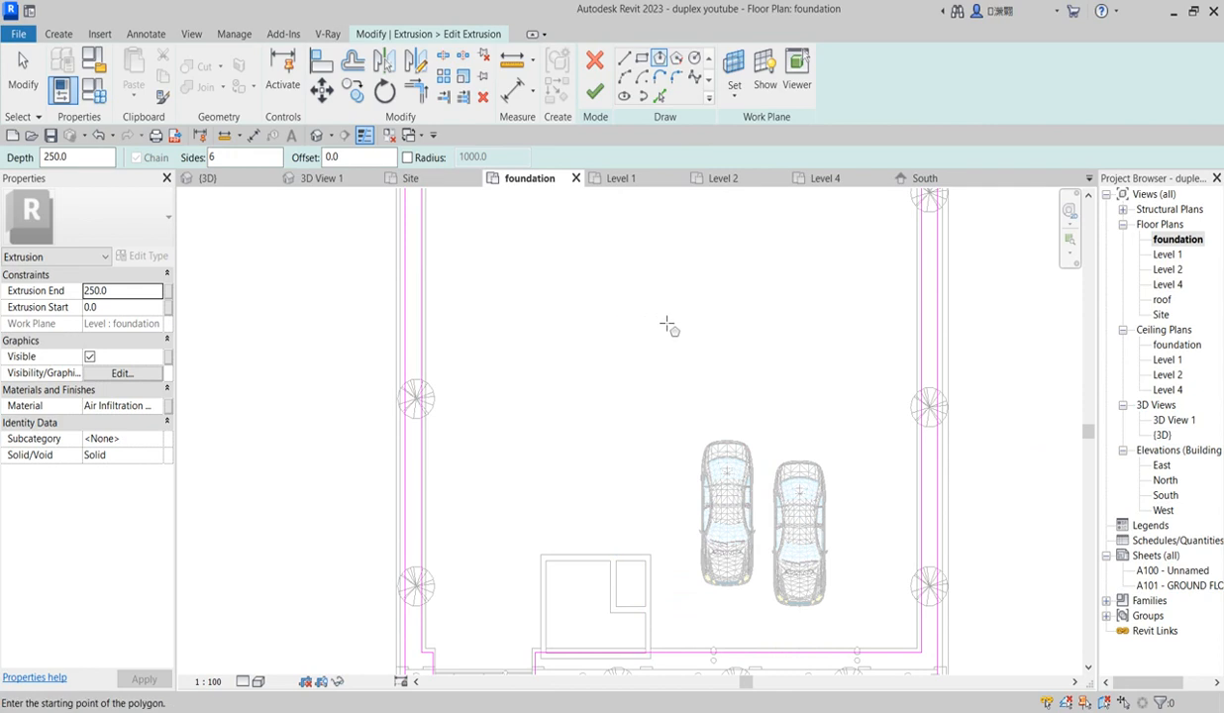
click(693, 313)
scroll(693, 277, up, 2)
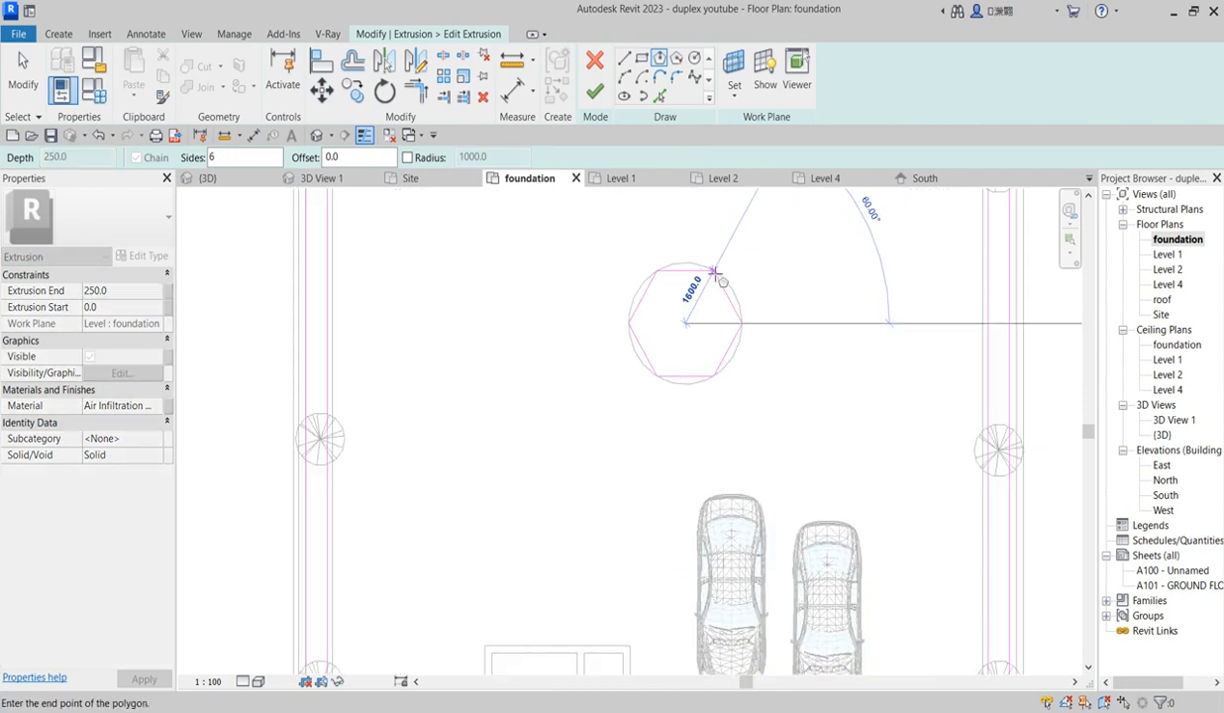
click(681, 267)
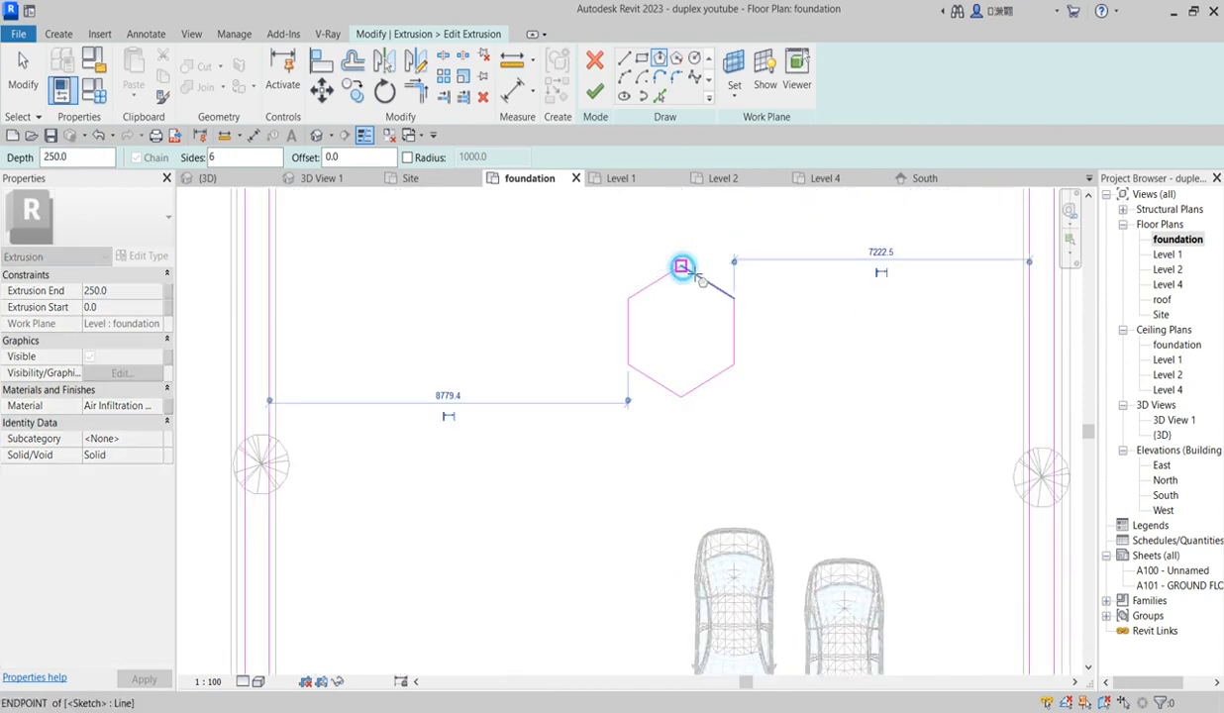
click(593, 92)
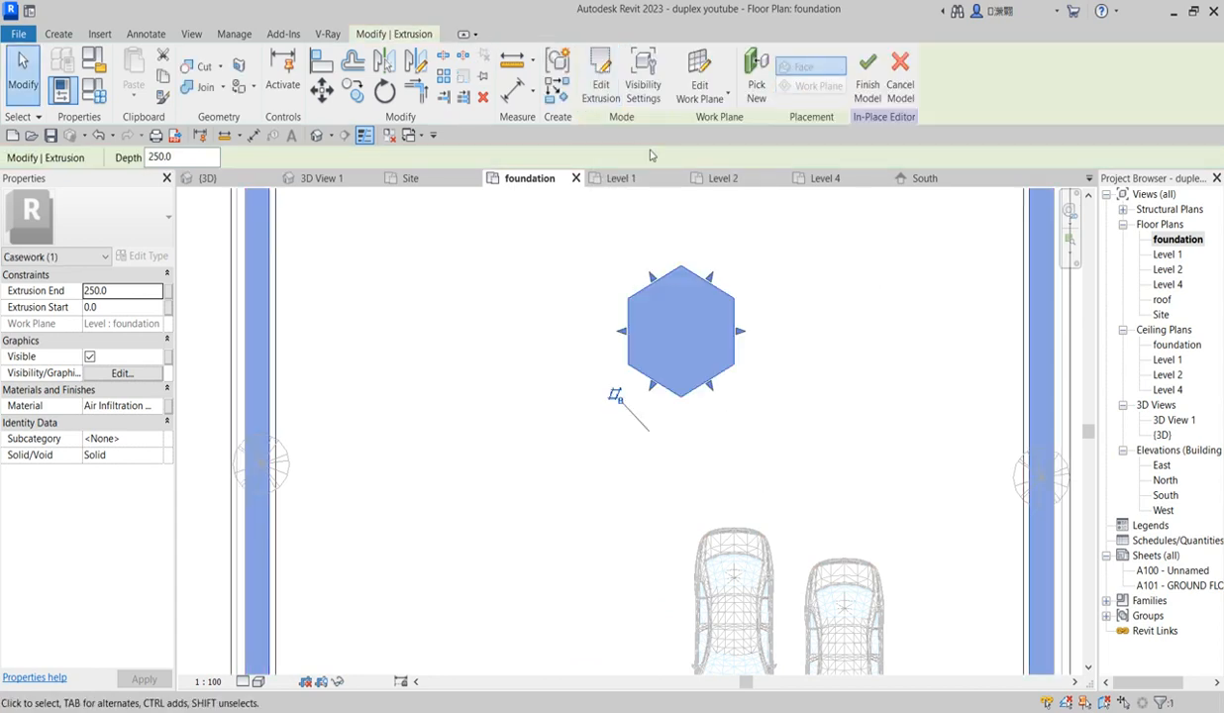
click(975, 366)
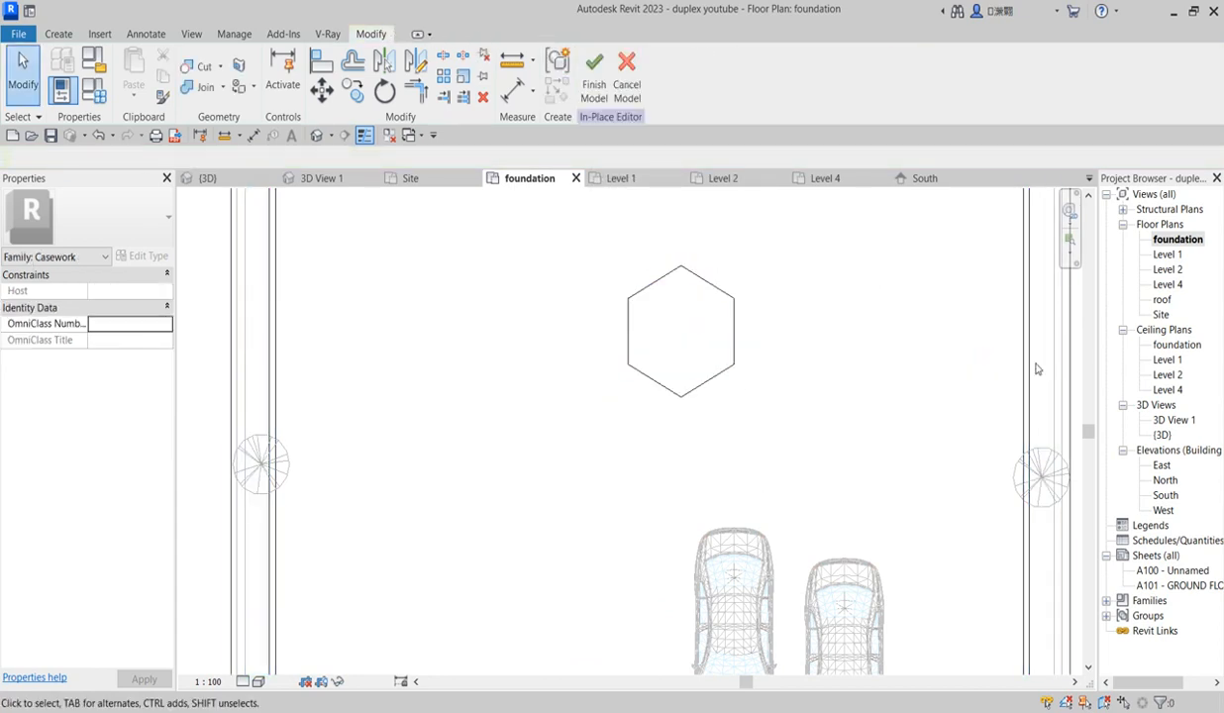
Edit the planter kerb extrusion's sketch and add a six-sided inscribed polygon with a radius of 1800 mm around the grass hexagon.
click(1027, 366)
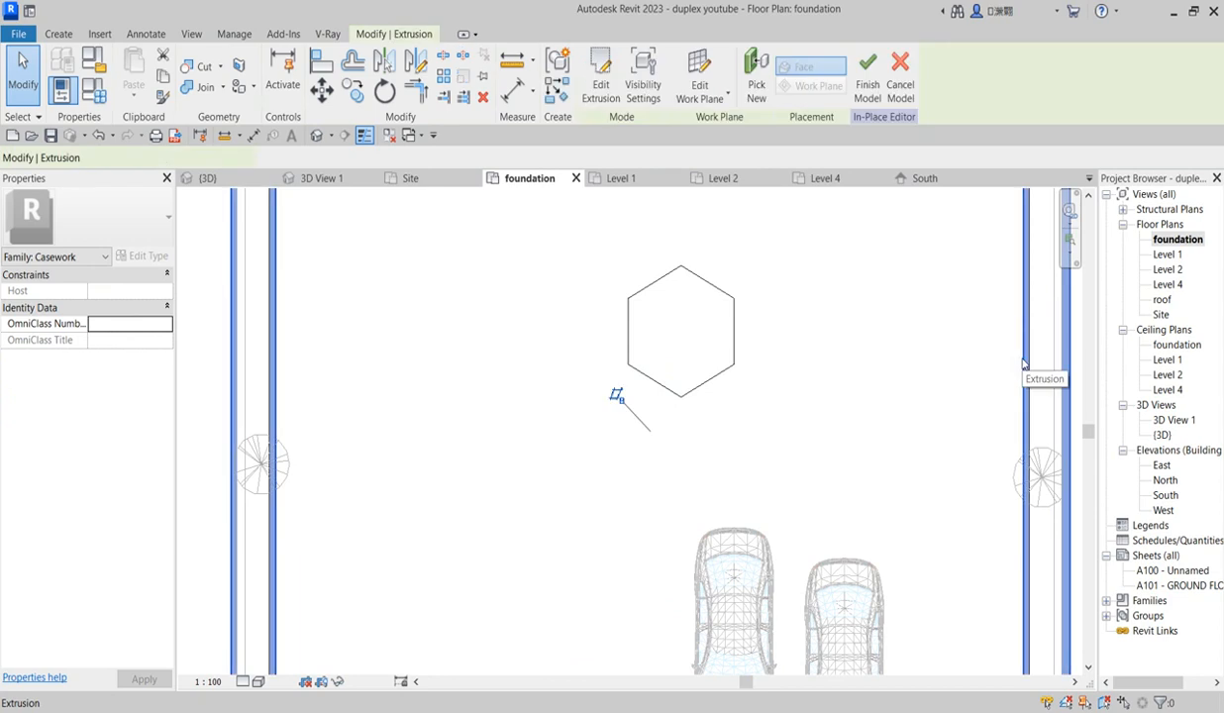
click(600, 89)
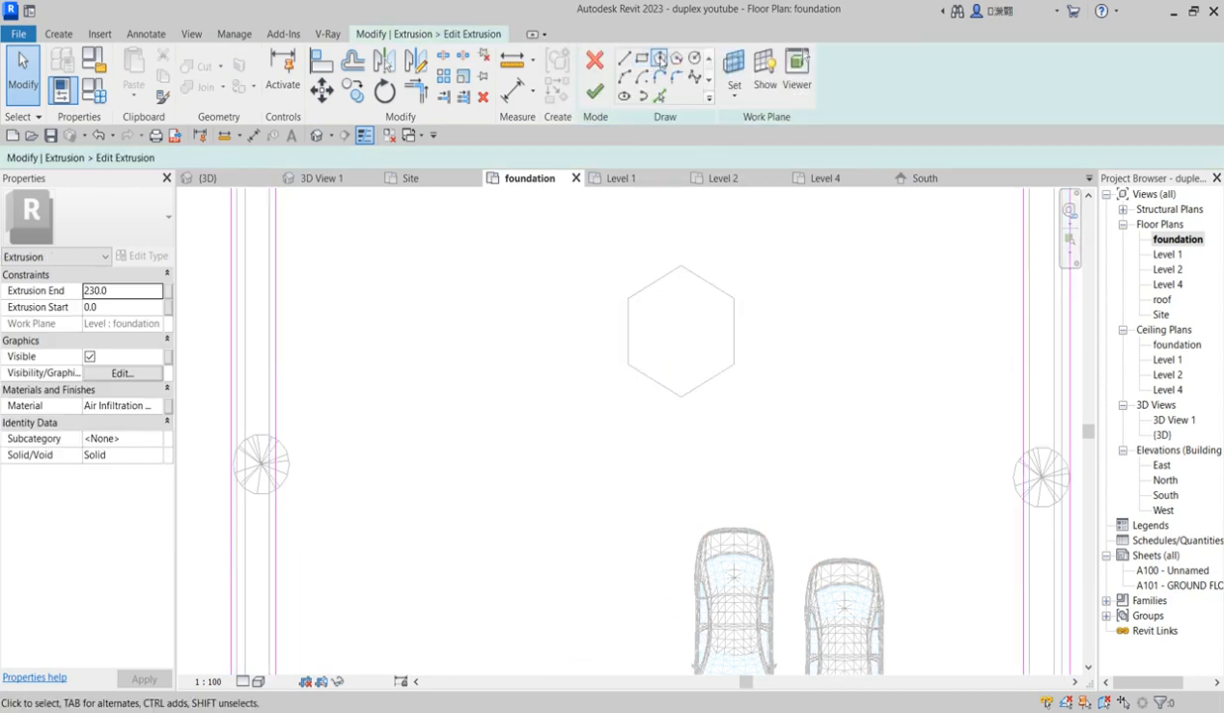
click(657, 58)
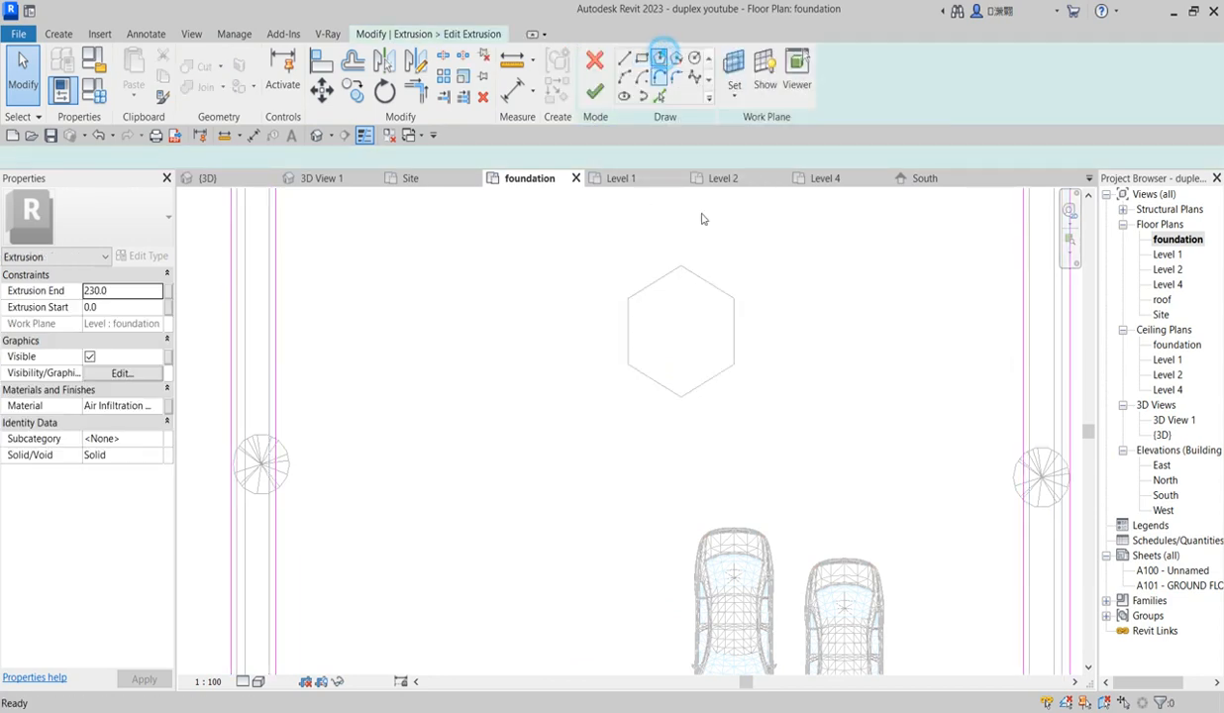
click(680, 332)
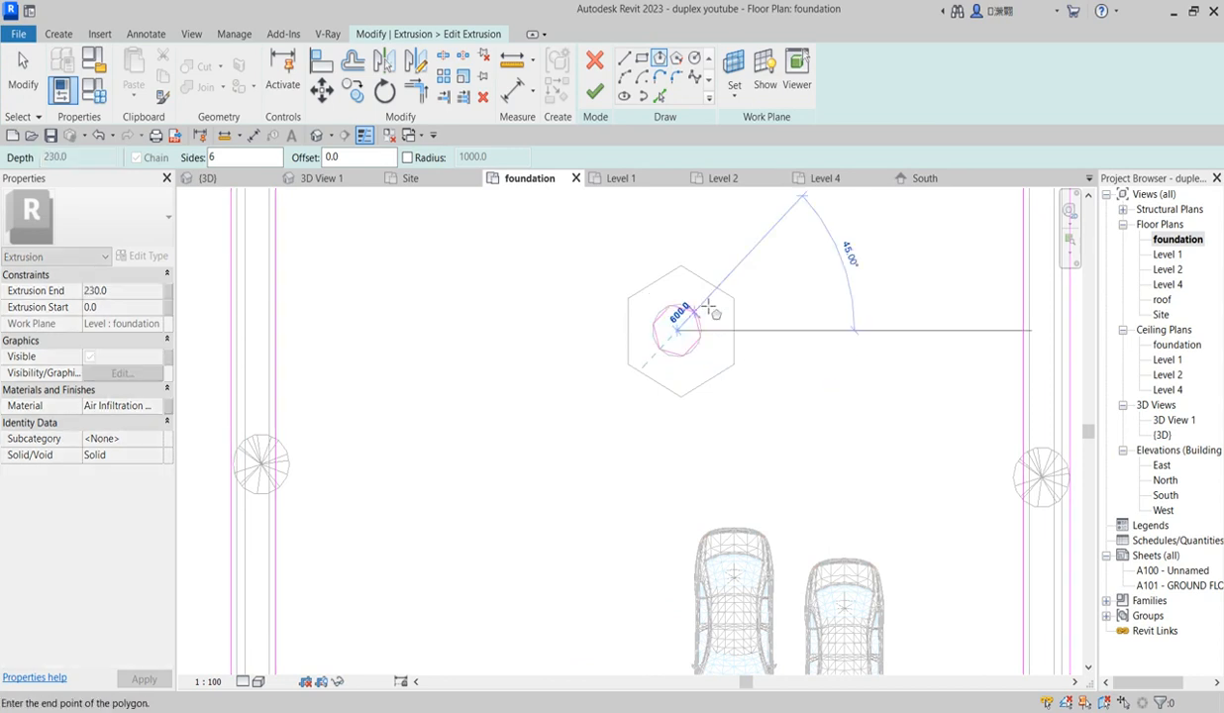
scroll(690, 255, up, 3)
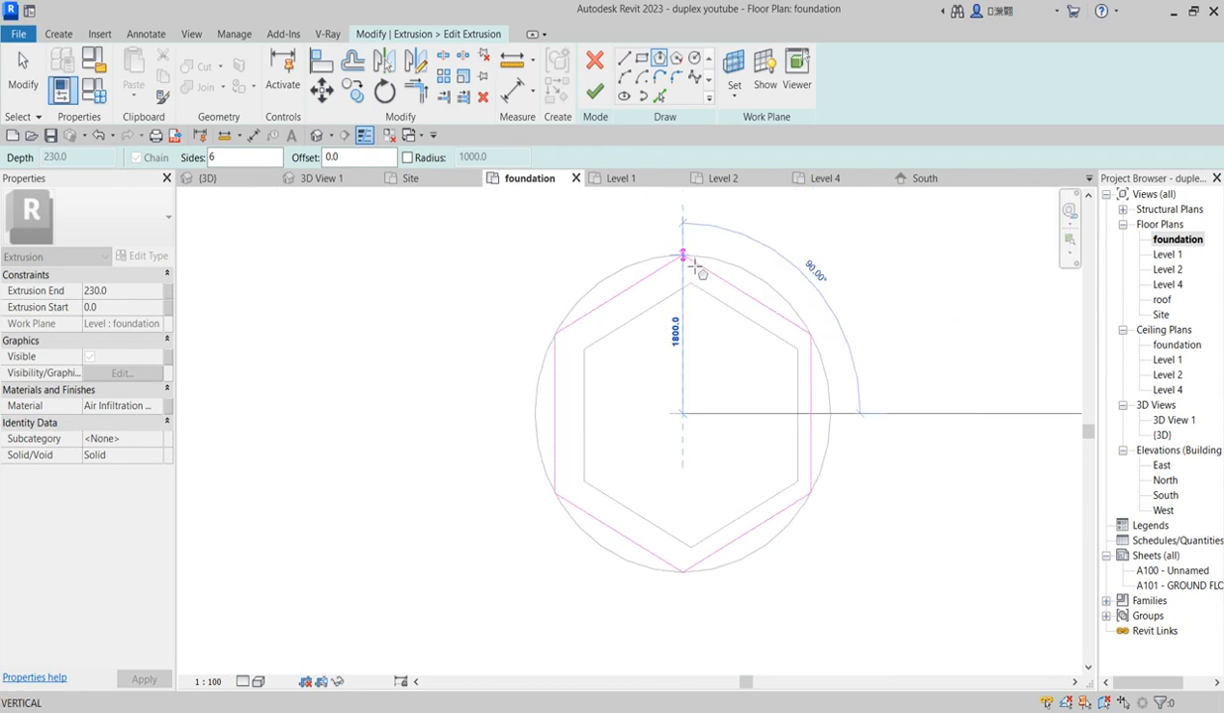
key(Escape)
right_click(780, 235)
click(874, 241)
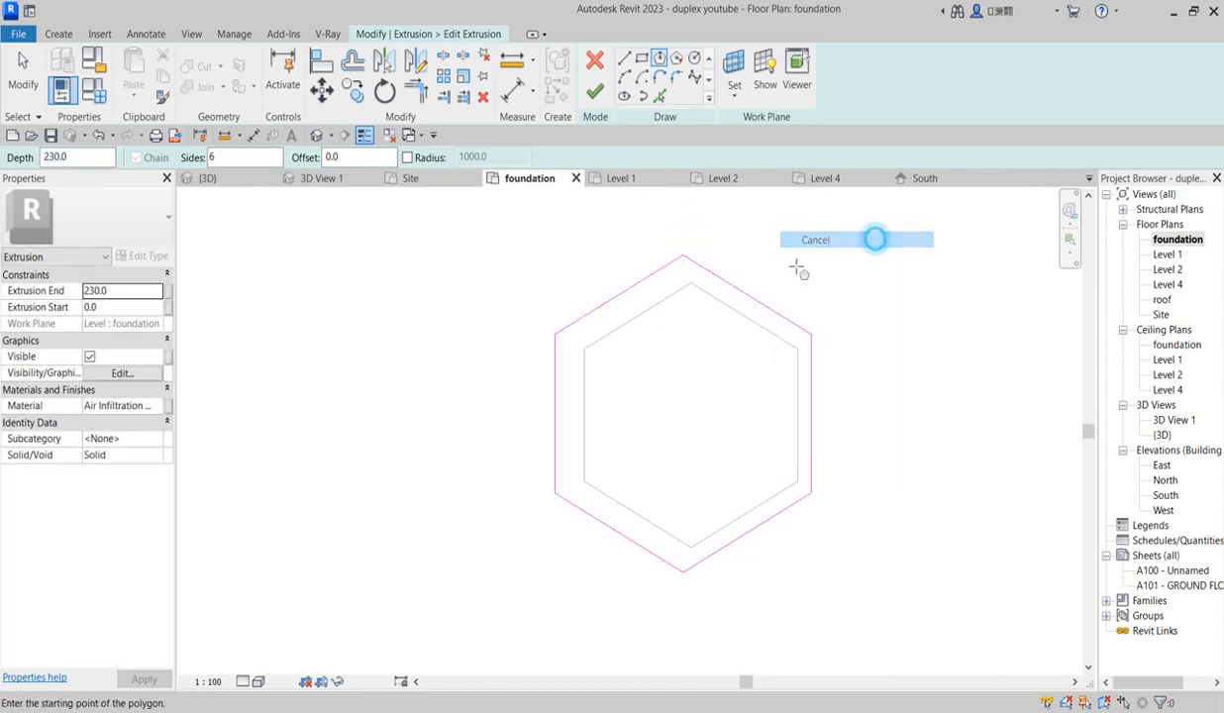
Nudge the kerb hexagon sideways to centre it around the grass hexagon and finish the extrusion sketch.
right_click(766, 257)
mouse_move(493, 224)
mouse_down()
mouse_move(713, 302)
mouse_move(871, 552)
mouse_move(877, 600)
mouse_up()
key(Right)
key(Right)
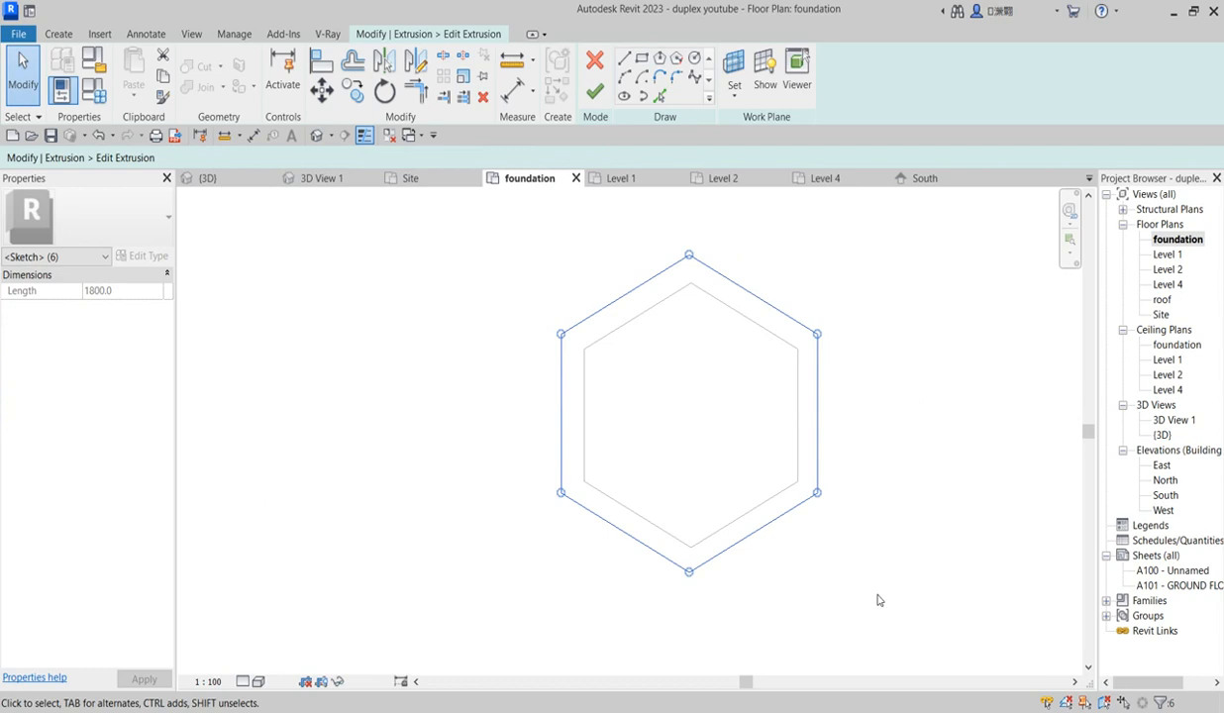
click(595, 91)
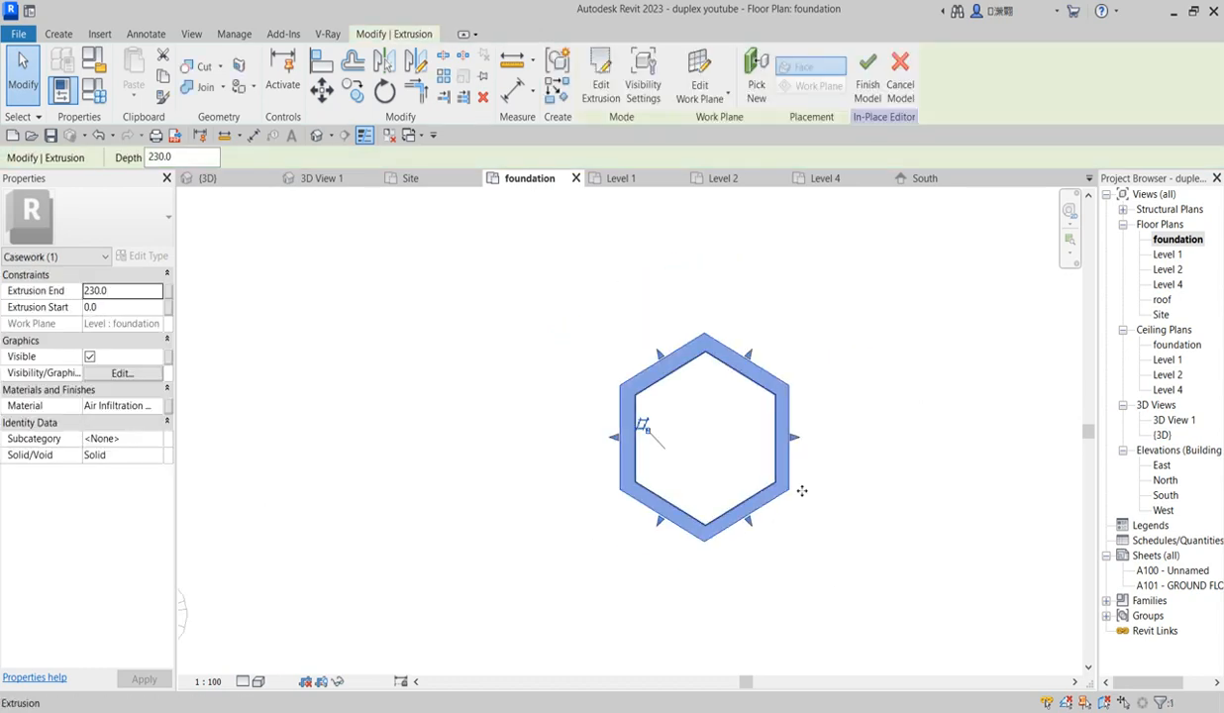
Finish the in-place model of the planter casework.
click(863, 447)
scroll(702, 452, down, 3)
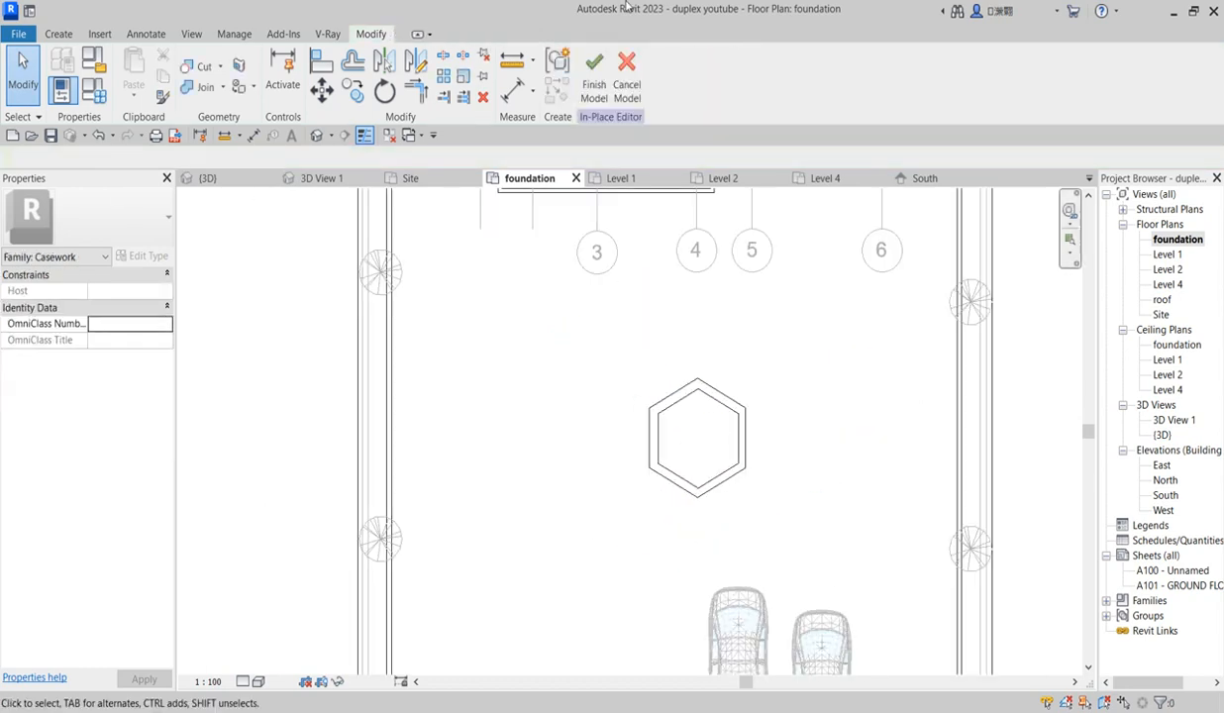
click(594, 77)
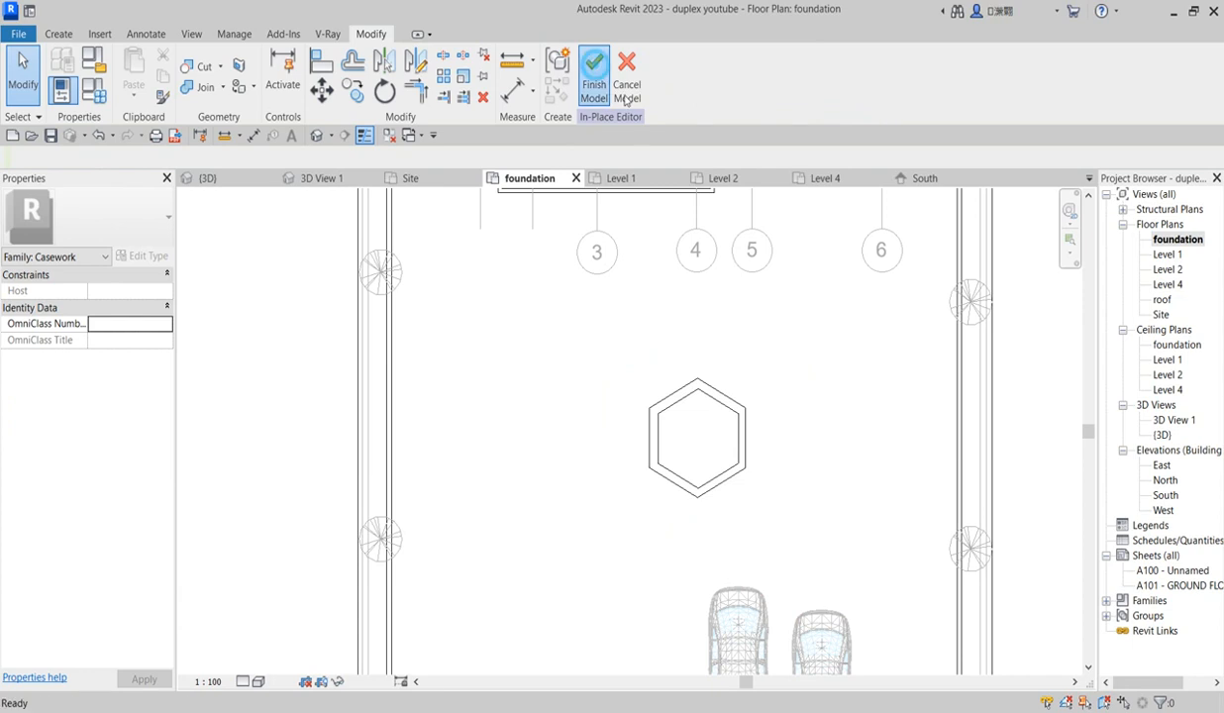
Examine the new hexagonal planter in the {3D} view, along with the yard and the planting at the front fence.
double_click(1176, 435)
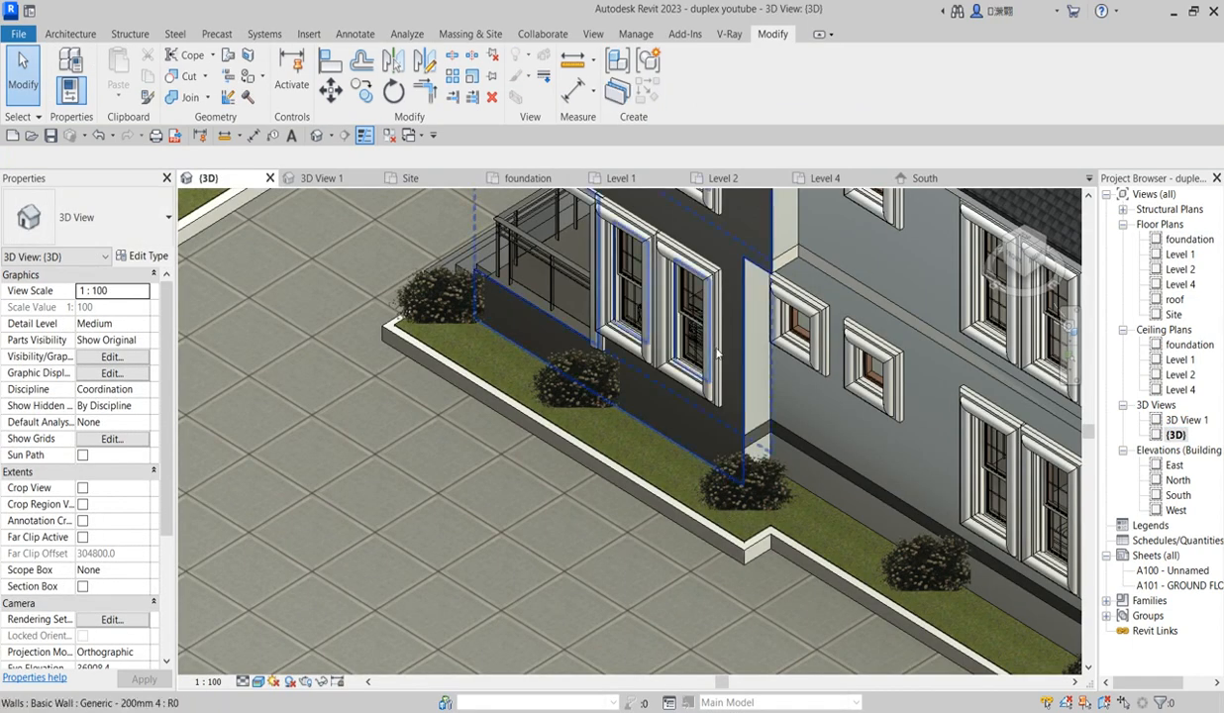
scroll(587, 542, down, 5)
scroll(599, 514, up, 6)
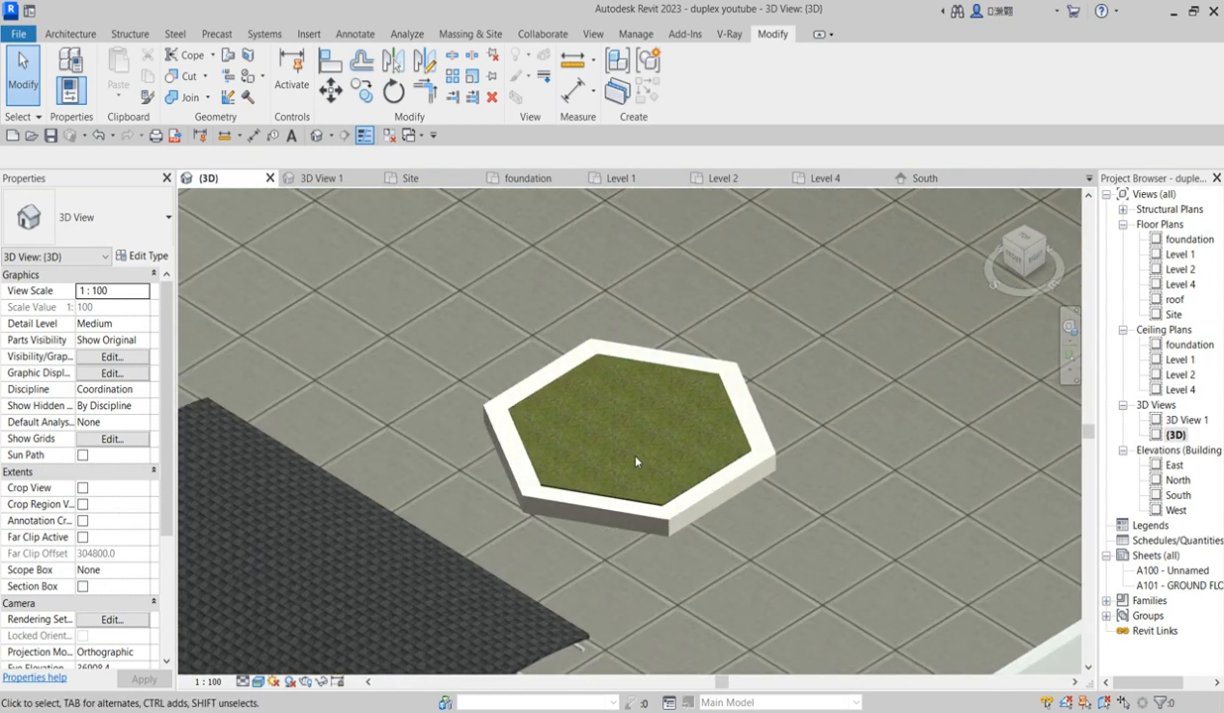
scroll(639, 485, down, 1)
scroll(654, 517, down, 5)
scroll(342, 541, up, 3)
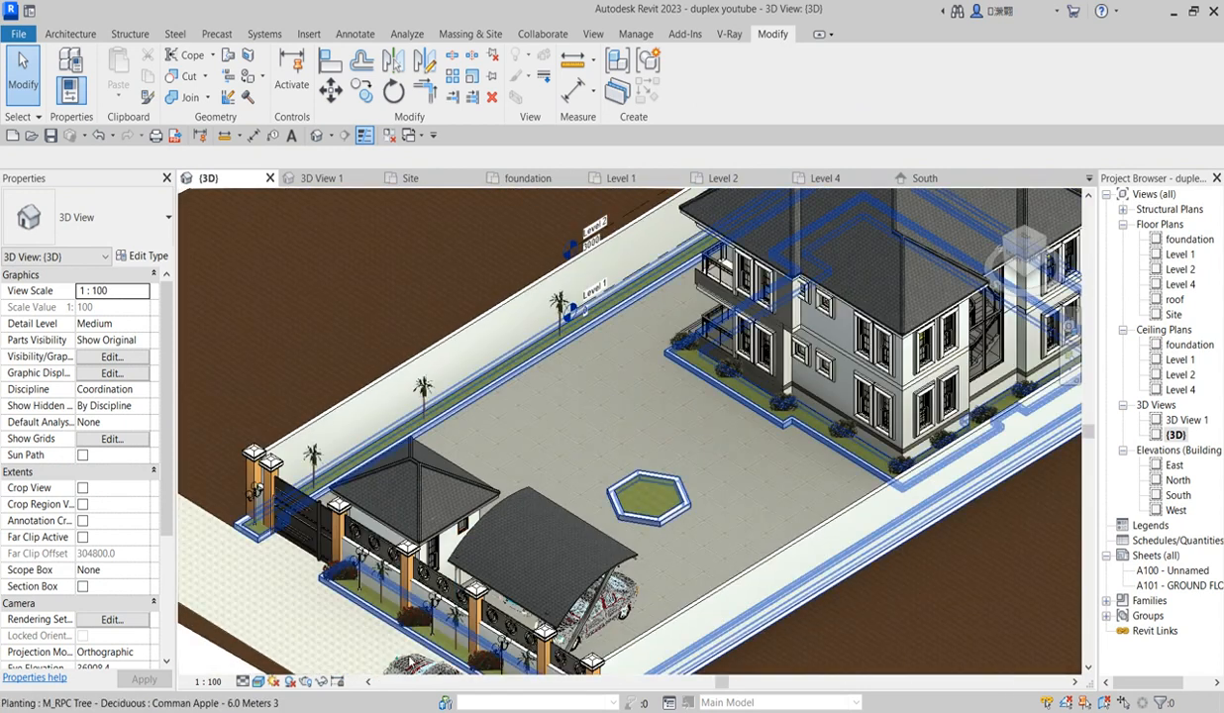
scroll(341, 542, up, 2)
scroll(341, 541, up, 5)
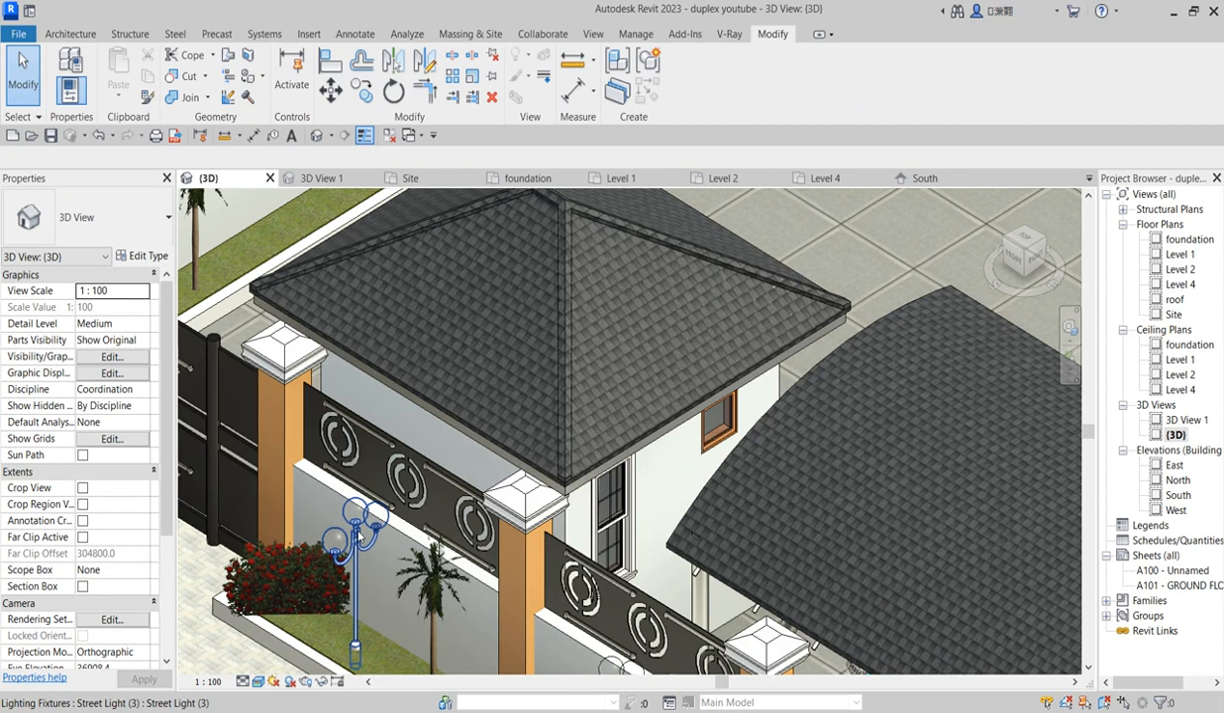
In the foundation plan, copy the Street Light (3) beside the gate from the front fence planter to the middle of the hexagonal planter.
click(349, 520)
scroll(763, 361, down, 5)
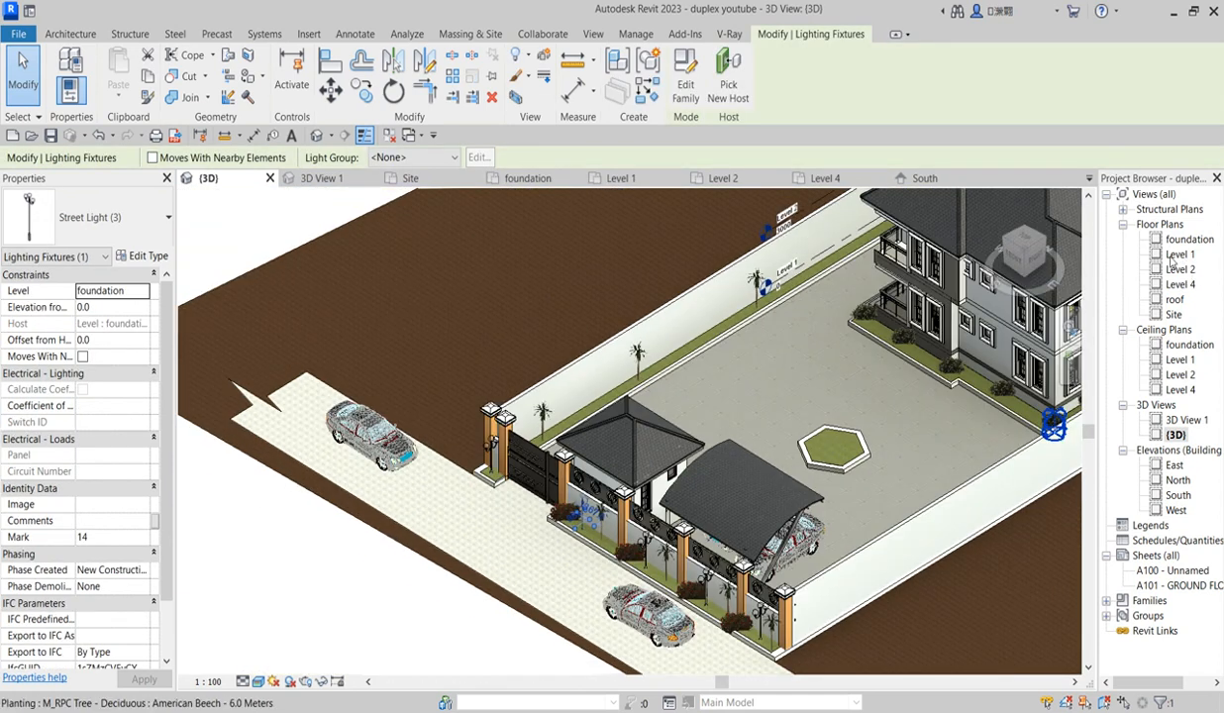
double_click(1188, 240)
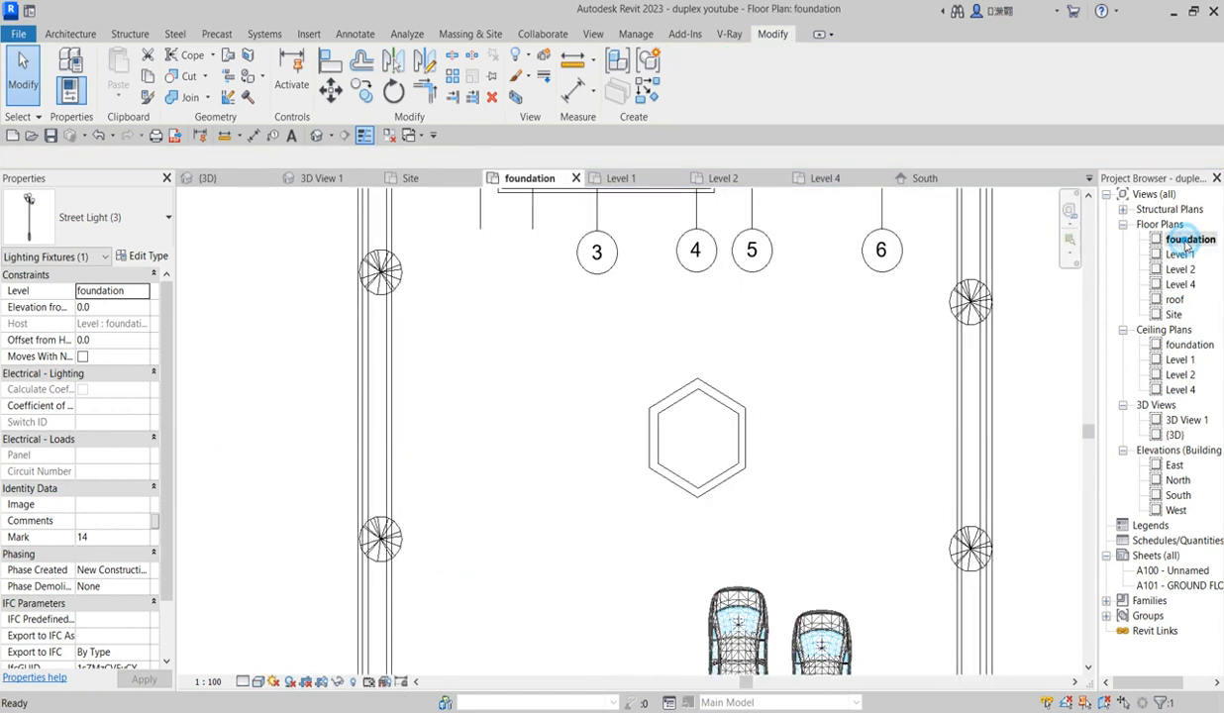
scroll(676, 635, down, 4)
scroll(663, 619, up, 5)
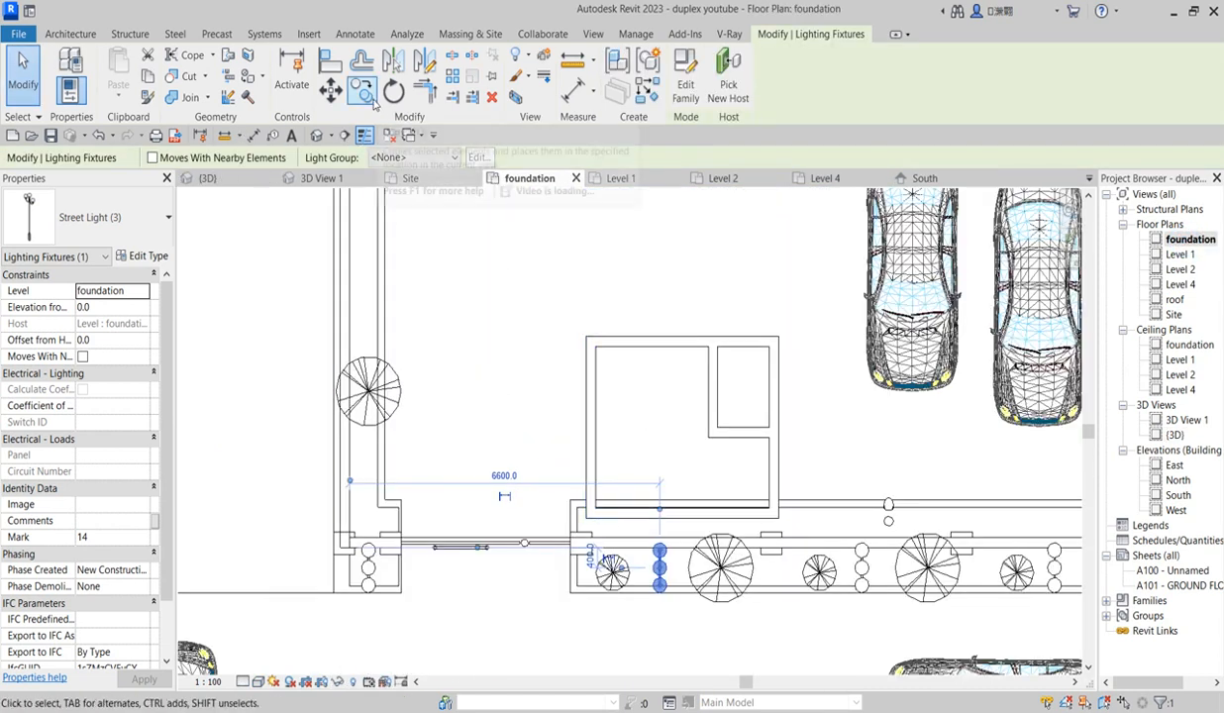
click(362, 91)
scroll(658, 565, up, 2)
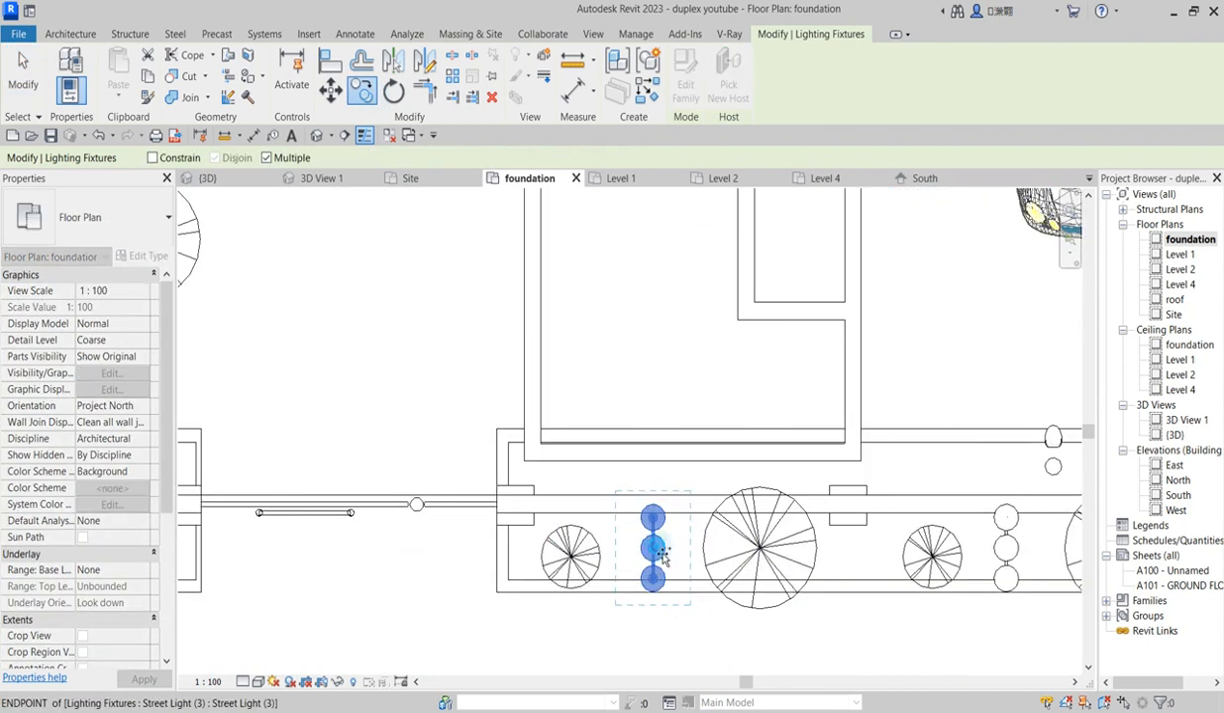
click(655, 550)
scroll(654, 555, down, 5)
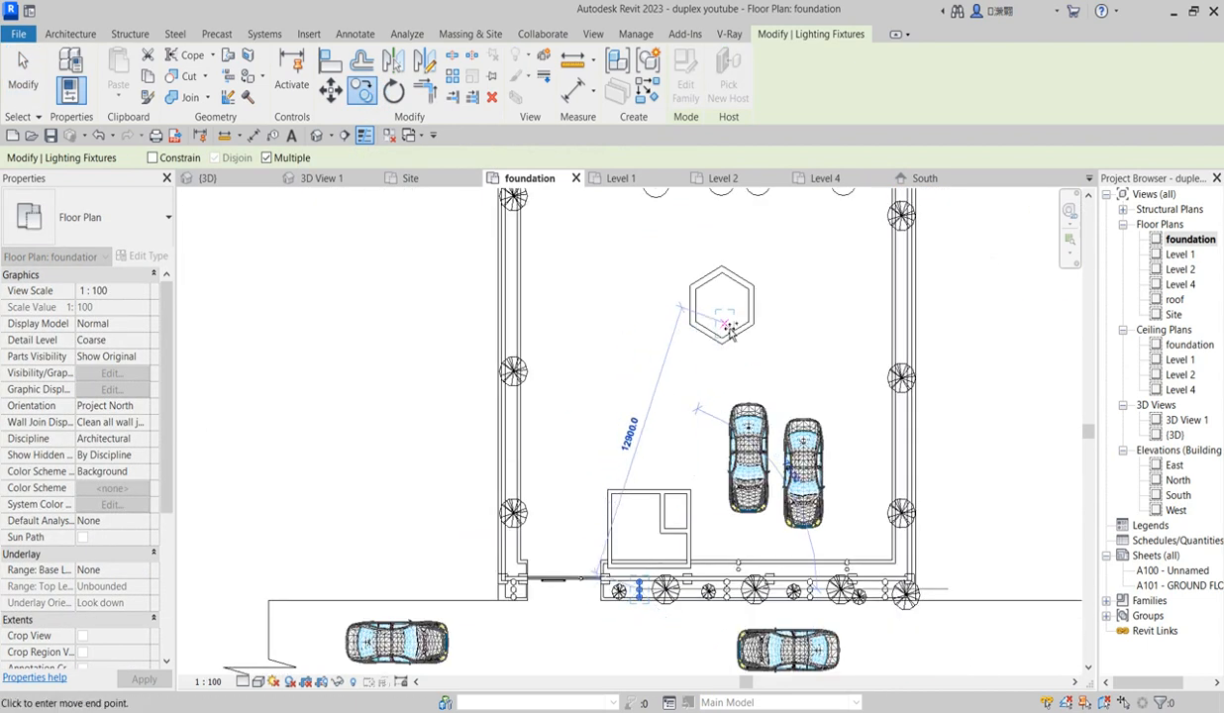
scroll(729, 327, up, 2)
click(728, 300)
key(Escape)
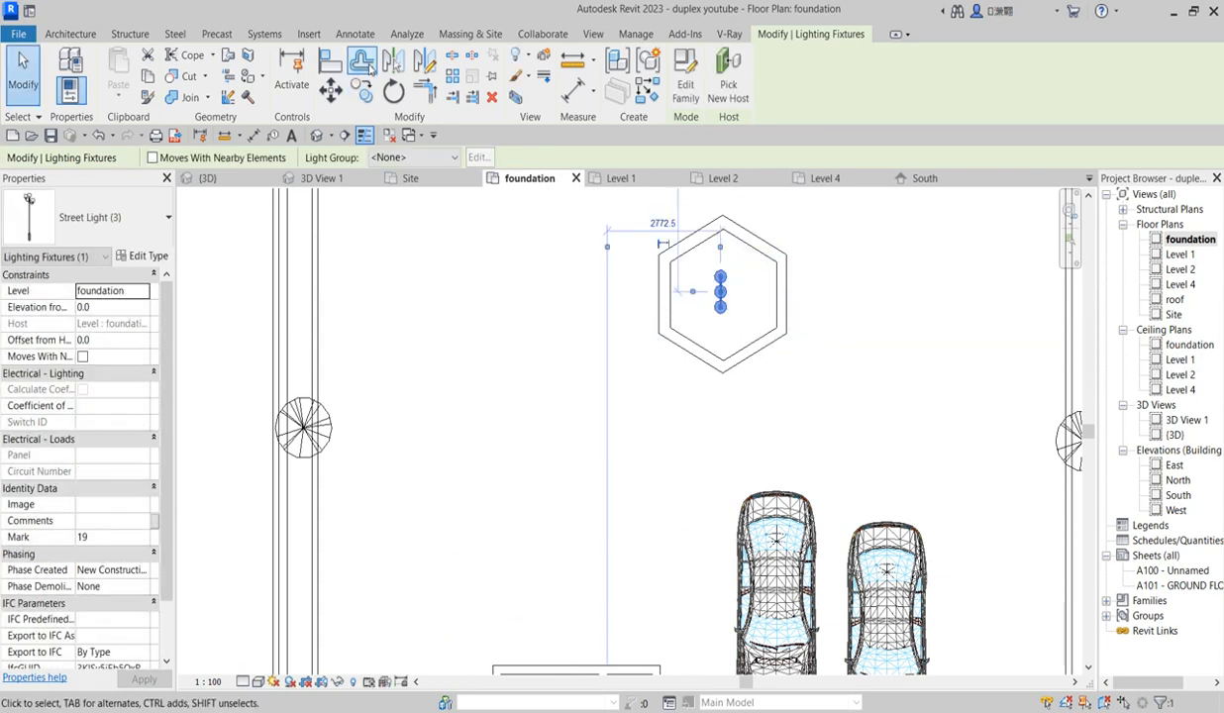
Rotate a copy of the hexagonal planter's street light by 90° about its centre to form a four-armed lamp.
click(394, 90)
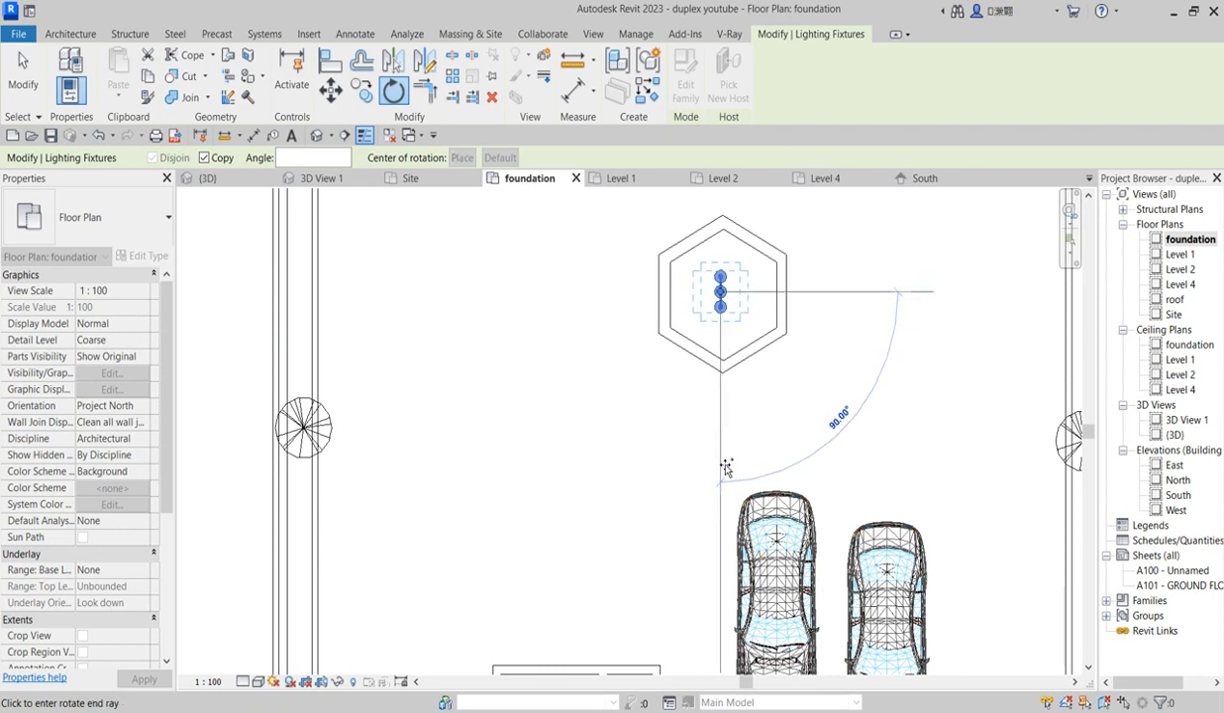
click(723, 471)
key(Escape)
key(Escape)
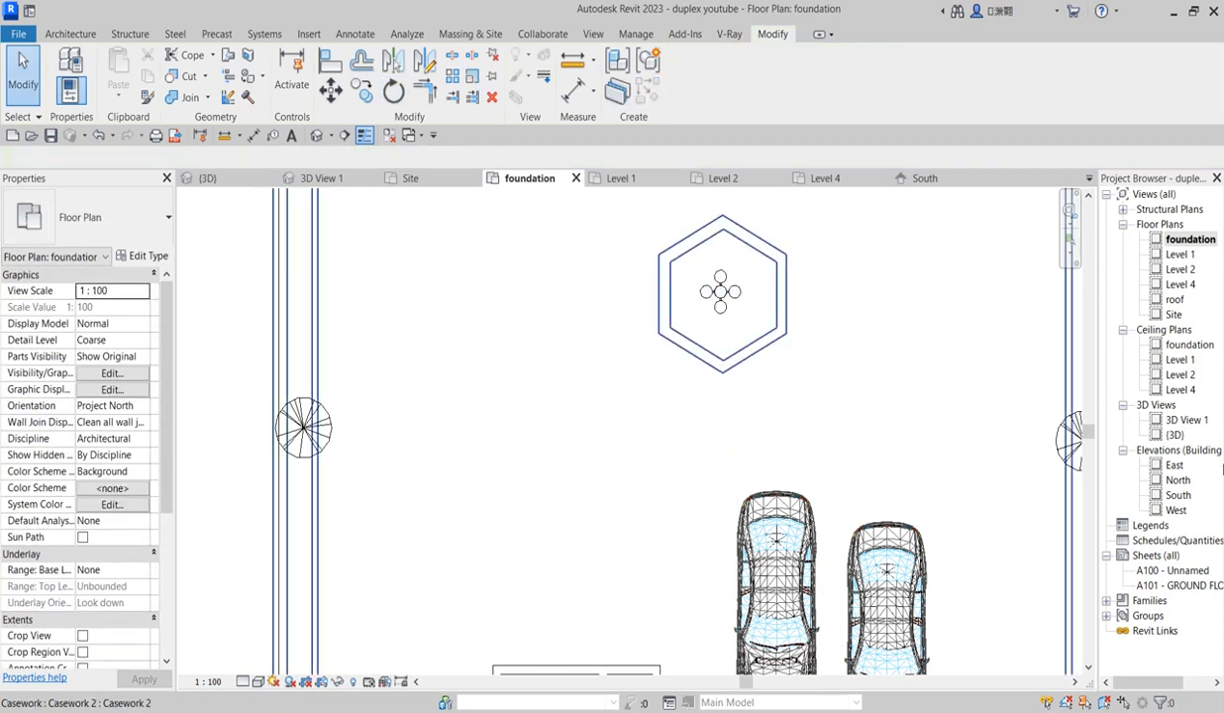
Examine the street light in the hexagonal planter and the surrounding compound in the {3D} view.
double_click(1175, 435)
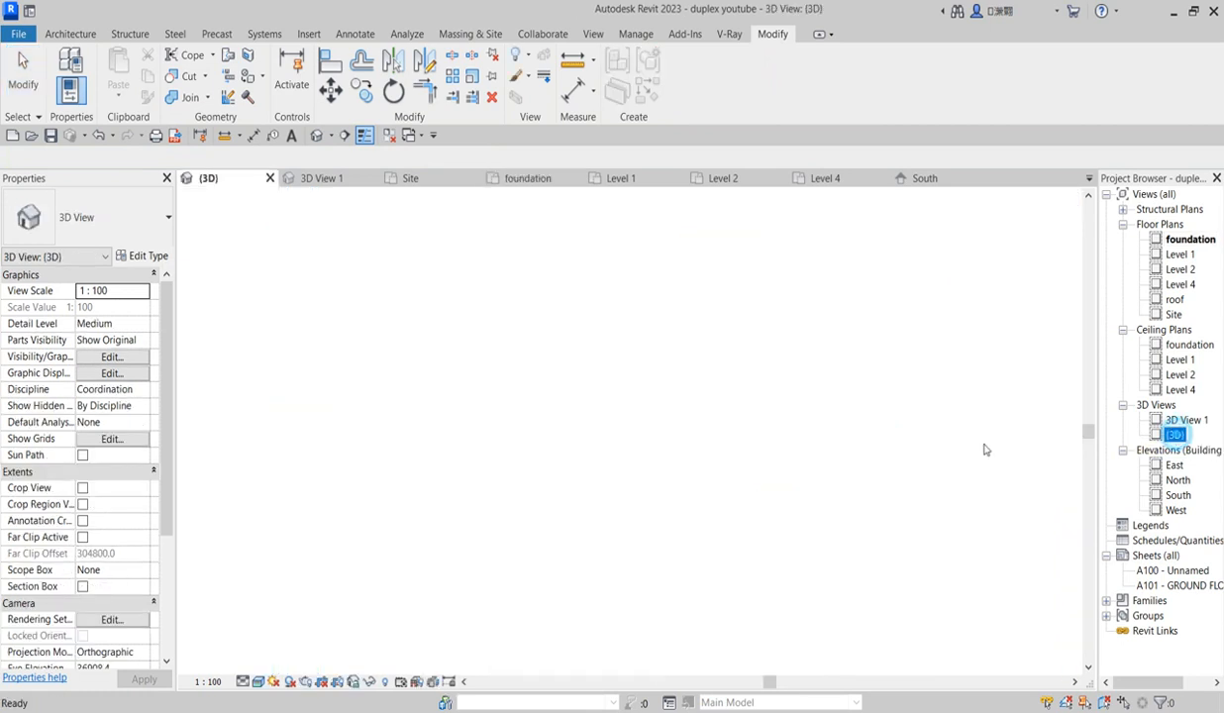
scroll(871, 446, up, 5)
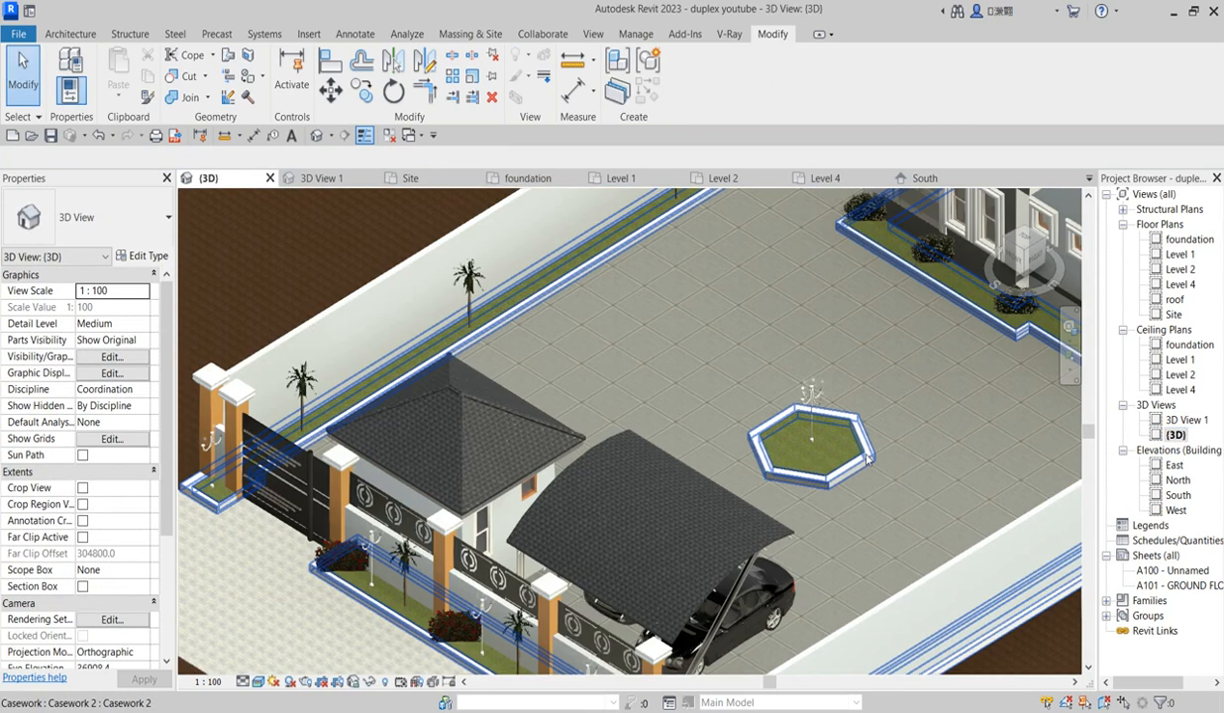
scroll(862, 312, down, 1)
scroll(806, 433, down, 4)
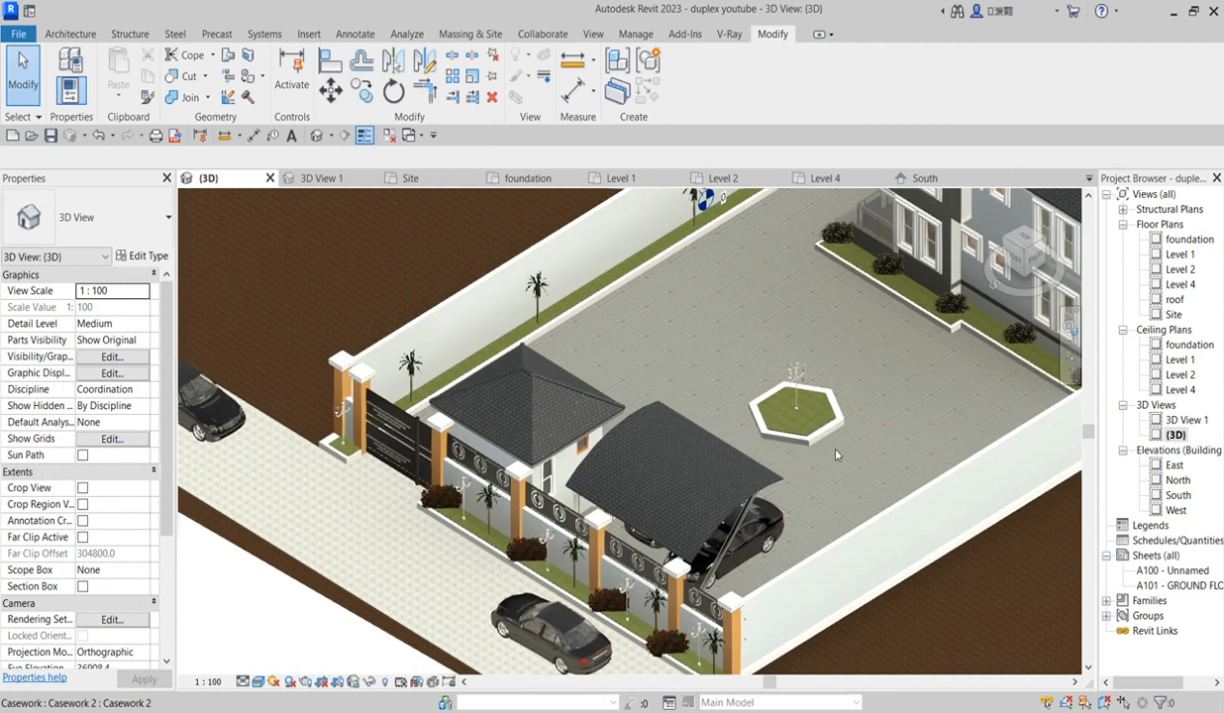
scroll(769, 512, up, 2)
scroll(770, 512, up, 2)
scroll(792, 513, down, 4)
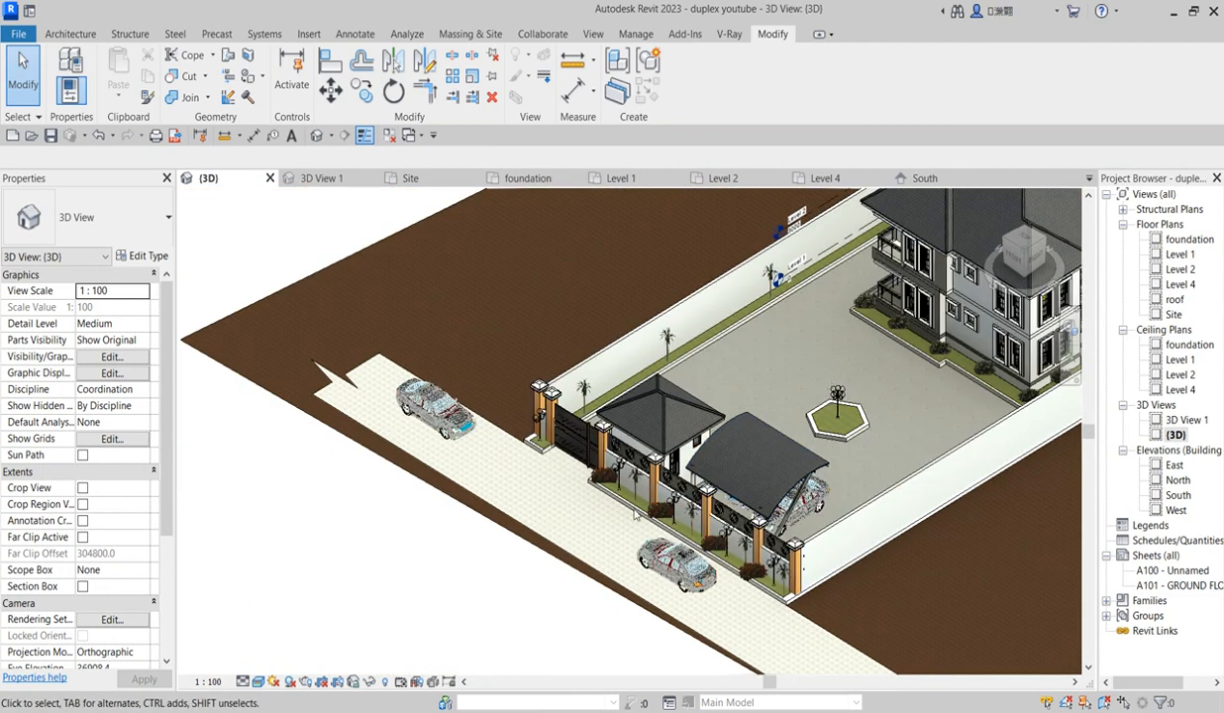
scroll(783, 464, up, 2)
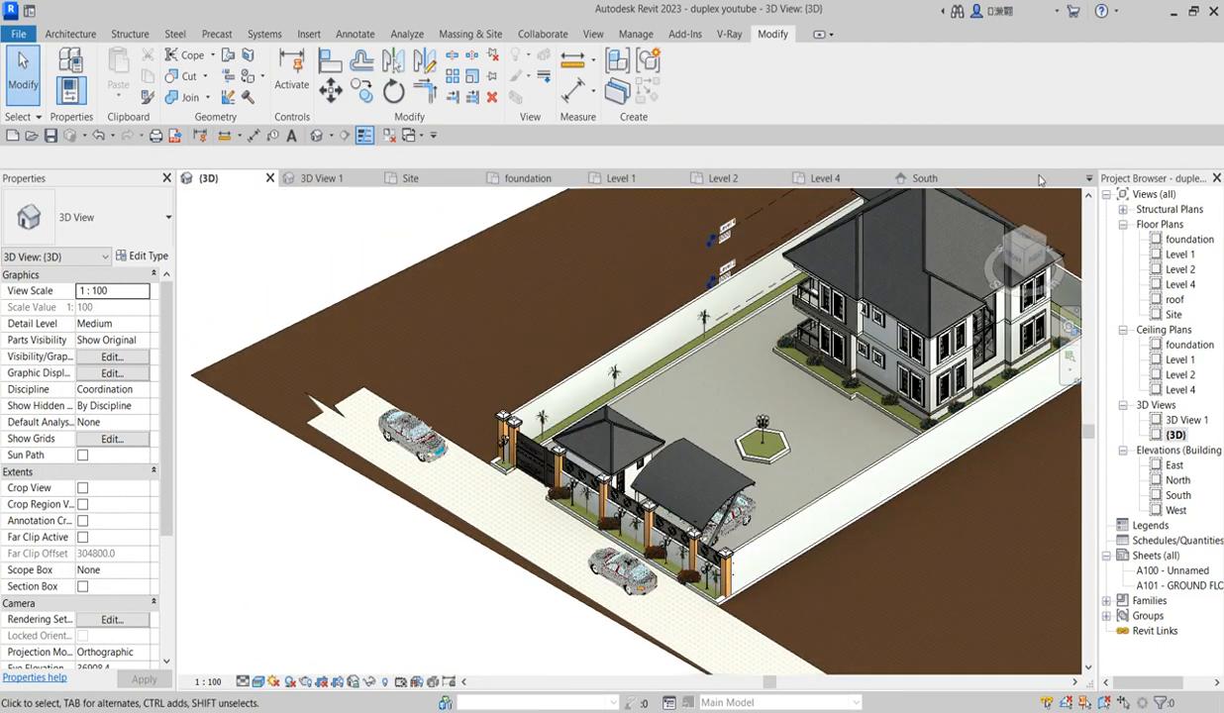
Turn the 3D model around and examine the yard, the carport and the parked cars from behind the house.
click(758, 453)
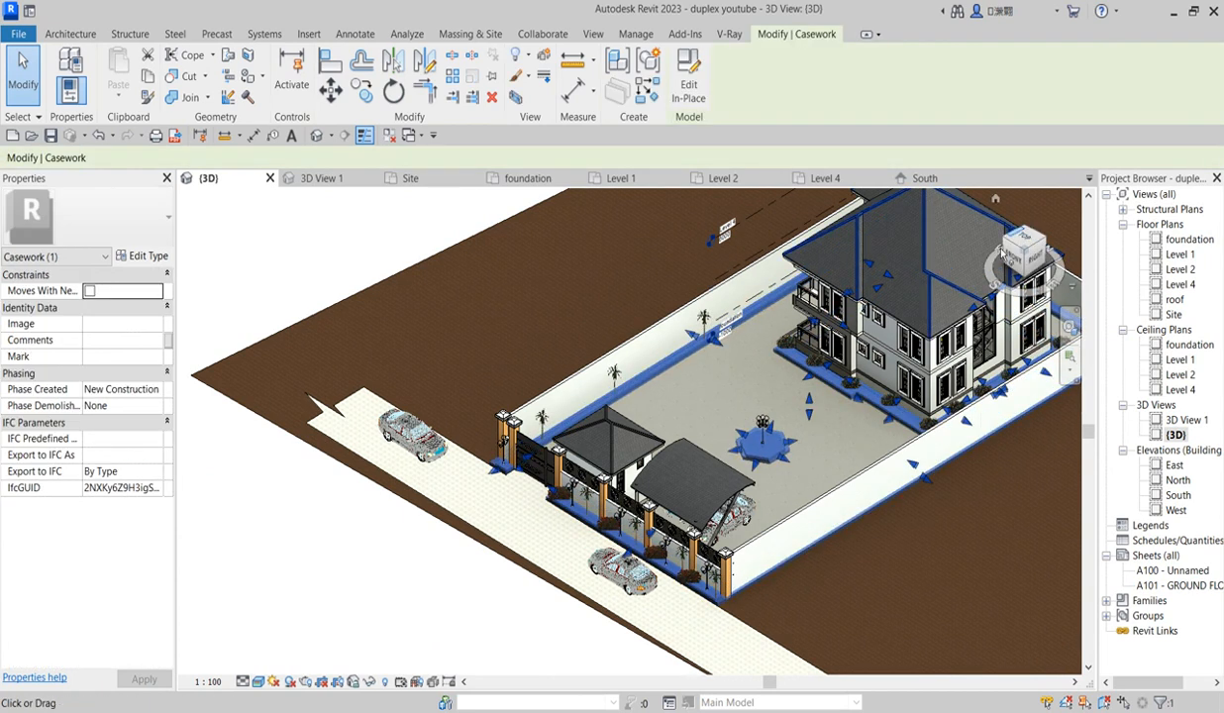
mouse_move(1010, 243)
mouse_down()
mouse_move(956, 230)
mouse_move(996, 235)
mouse_up()
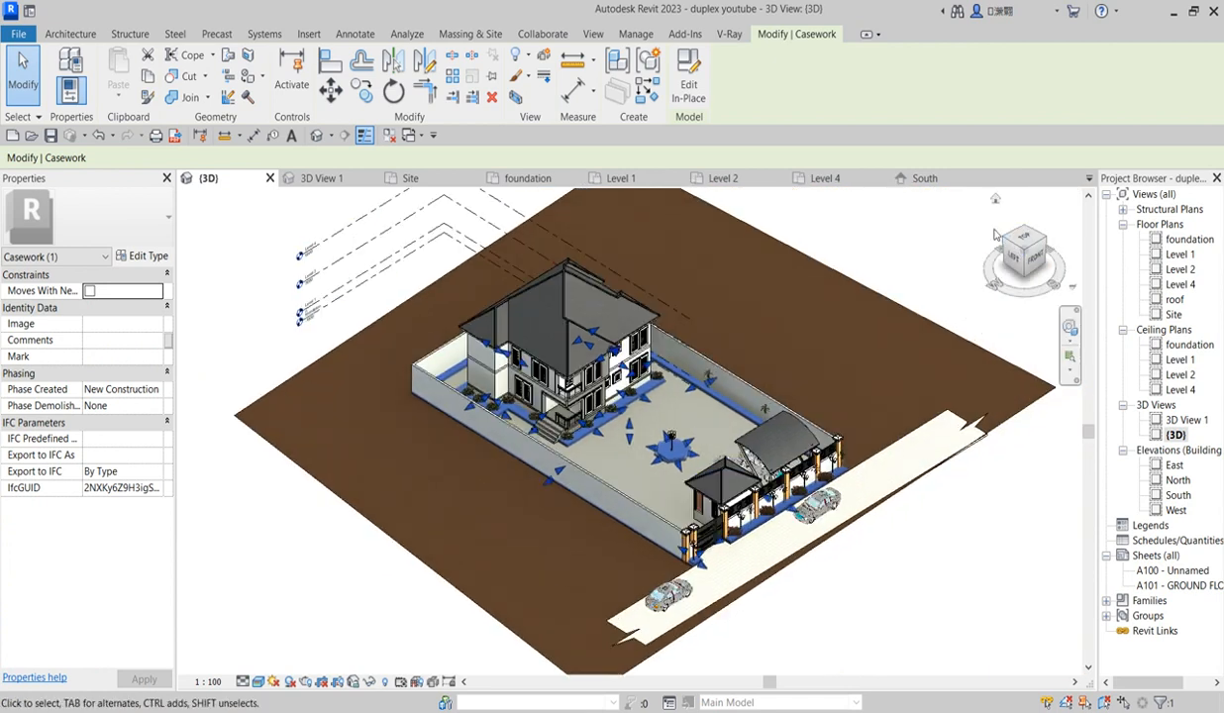
click(1008, 244)
scroll(610, 481, up, 4)
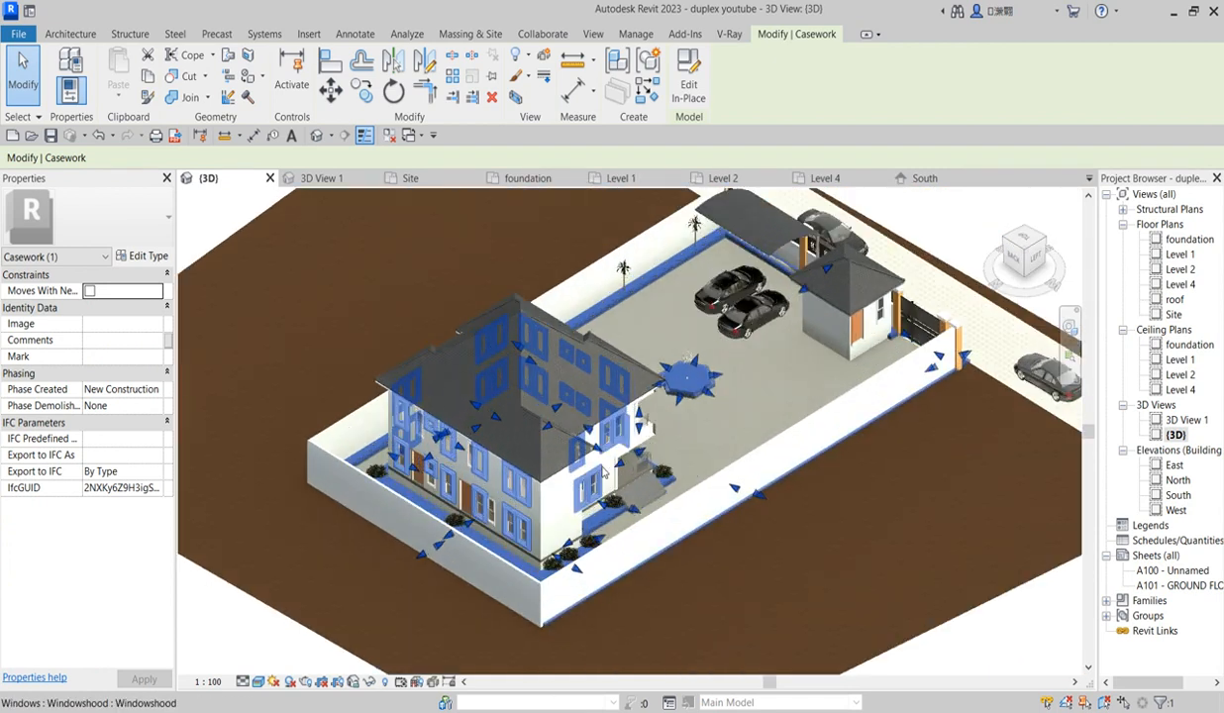
scroll(478, 609, down, 5)
scroll(644, 476, up, 8)
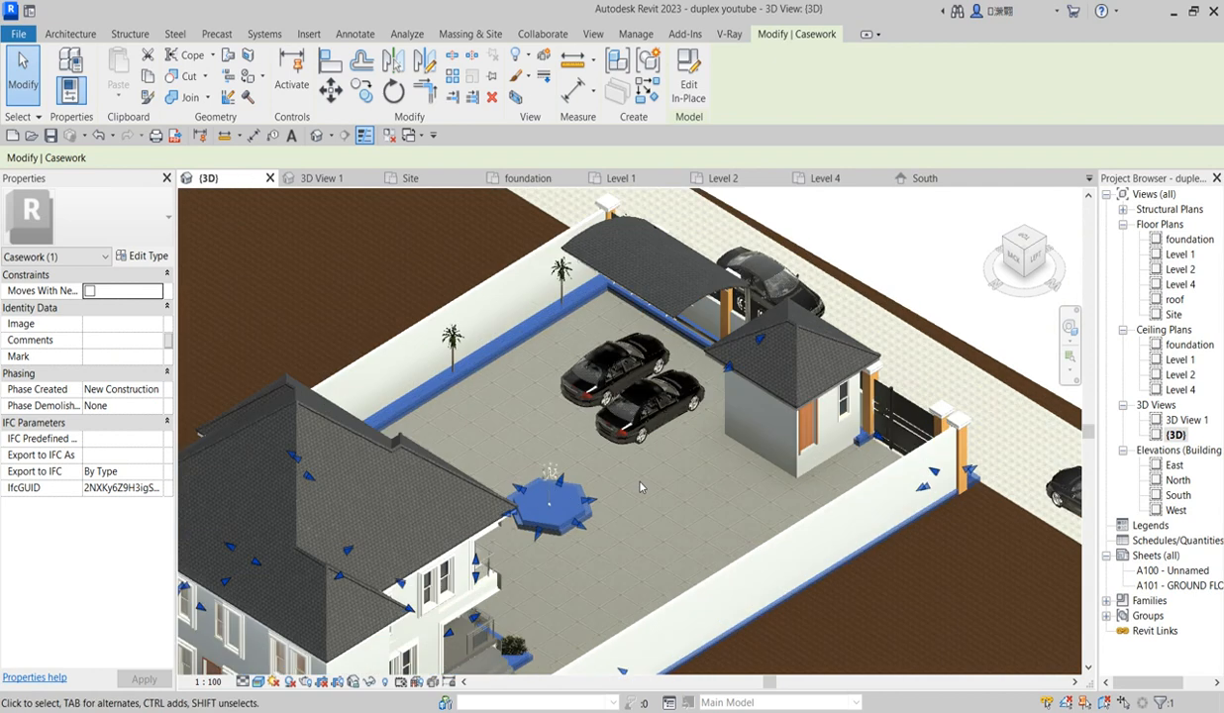
click(690, 495)
In the Level 1 plan, move the two cars in the yard together towards the front fence, between the carport posts.
click(615, 344)
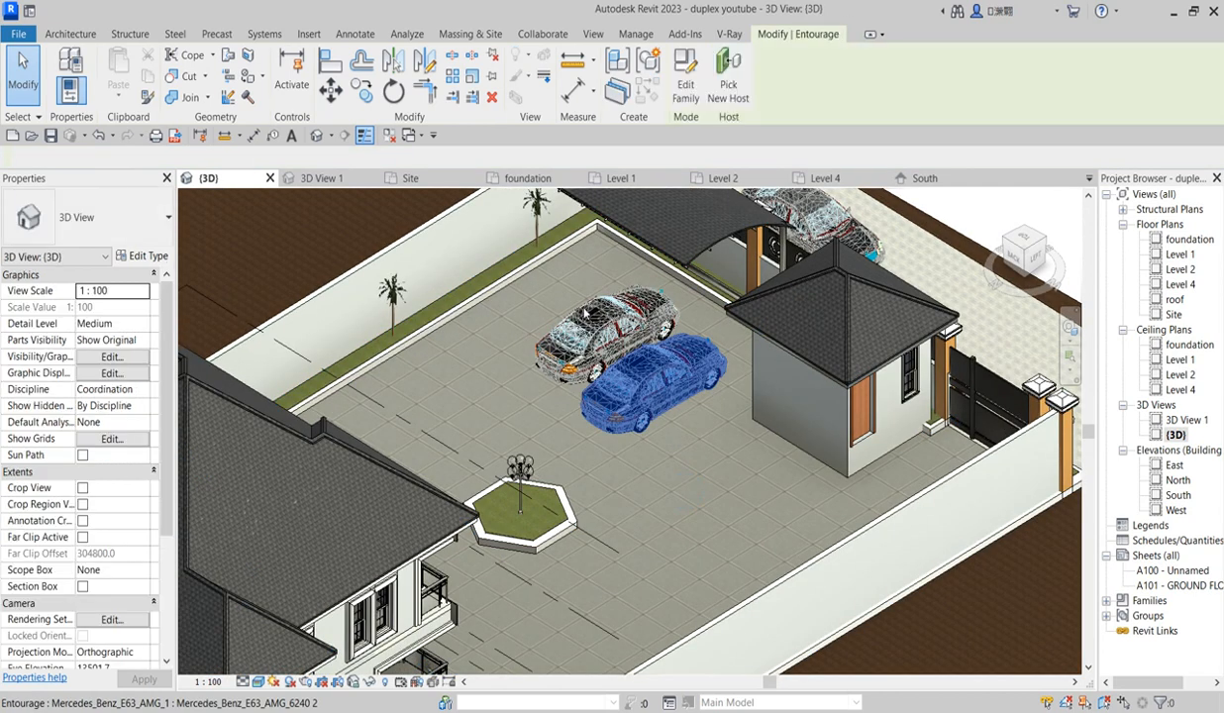
scroll(674, 347, down, 3)
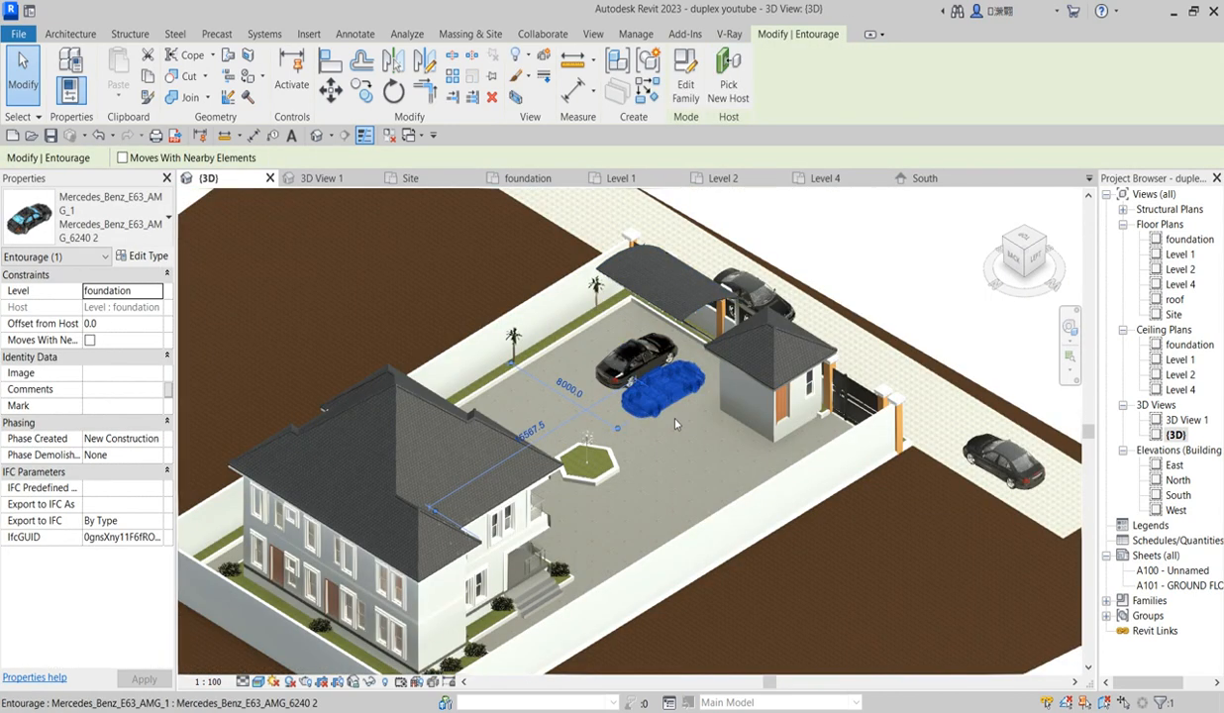
double_click(1179, 255)
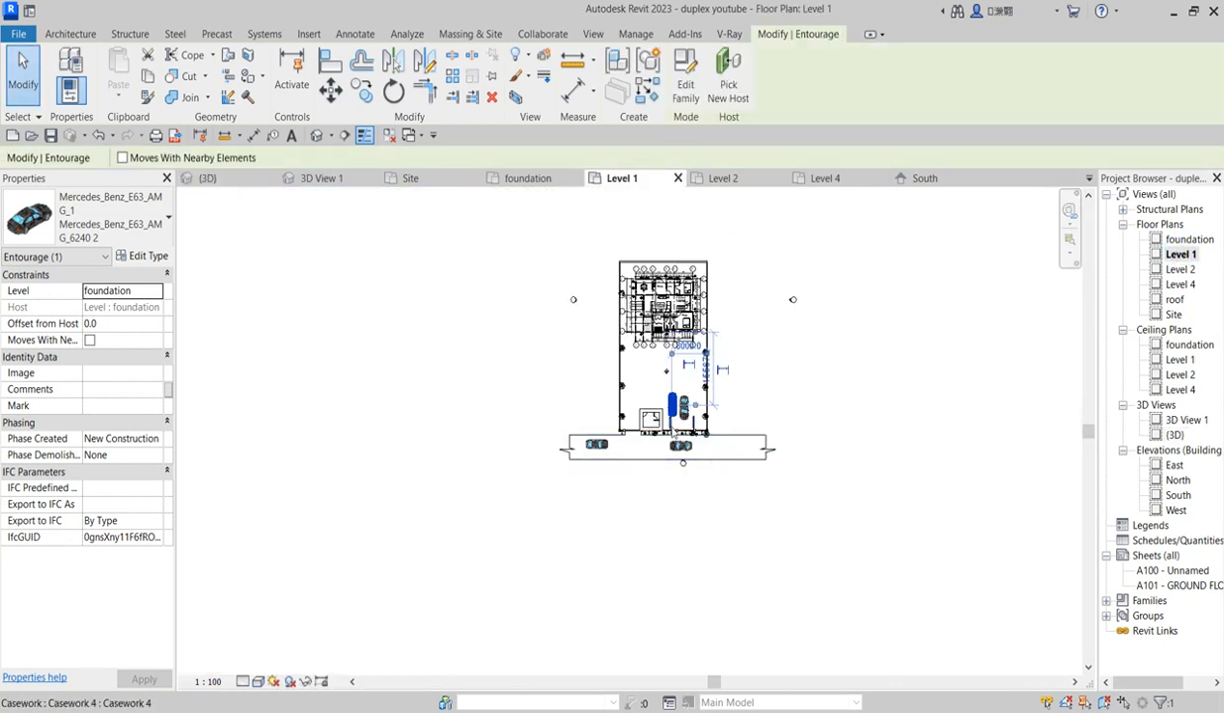
scroll(678, 416, up, 5)
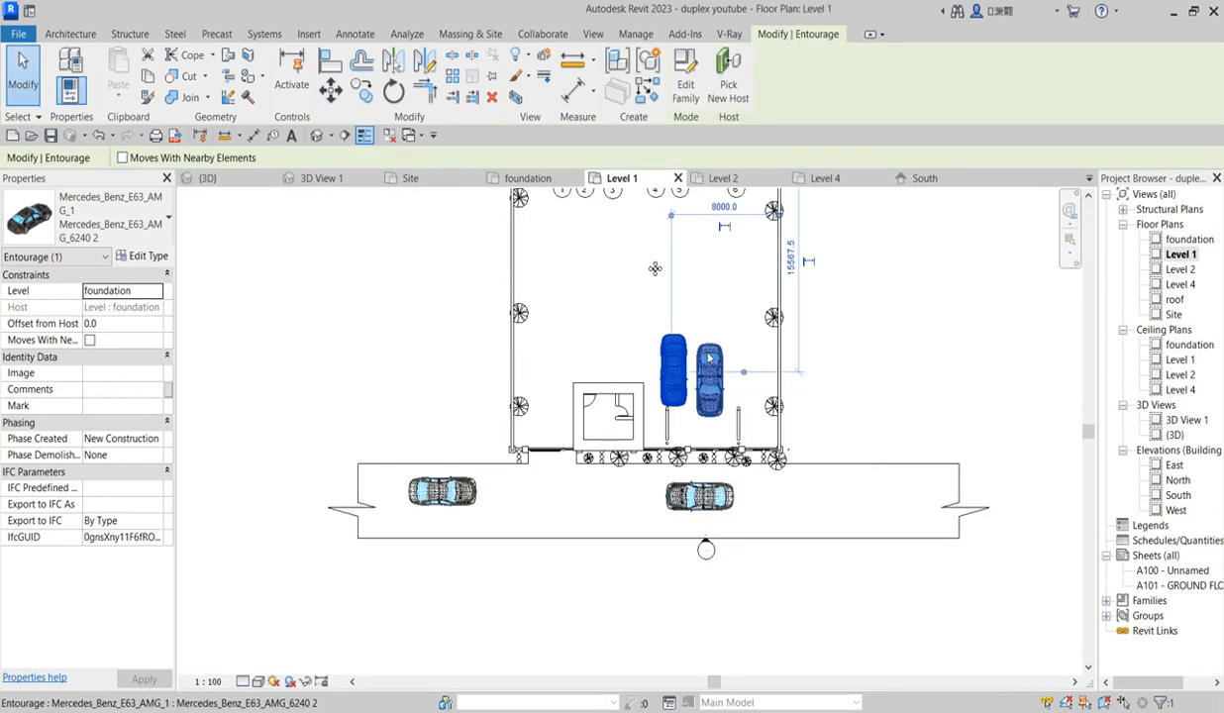
ctrl+click(709, 366)
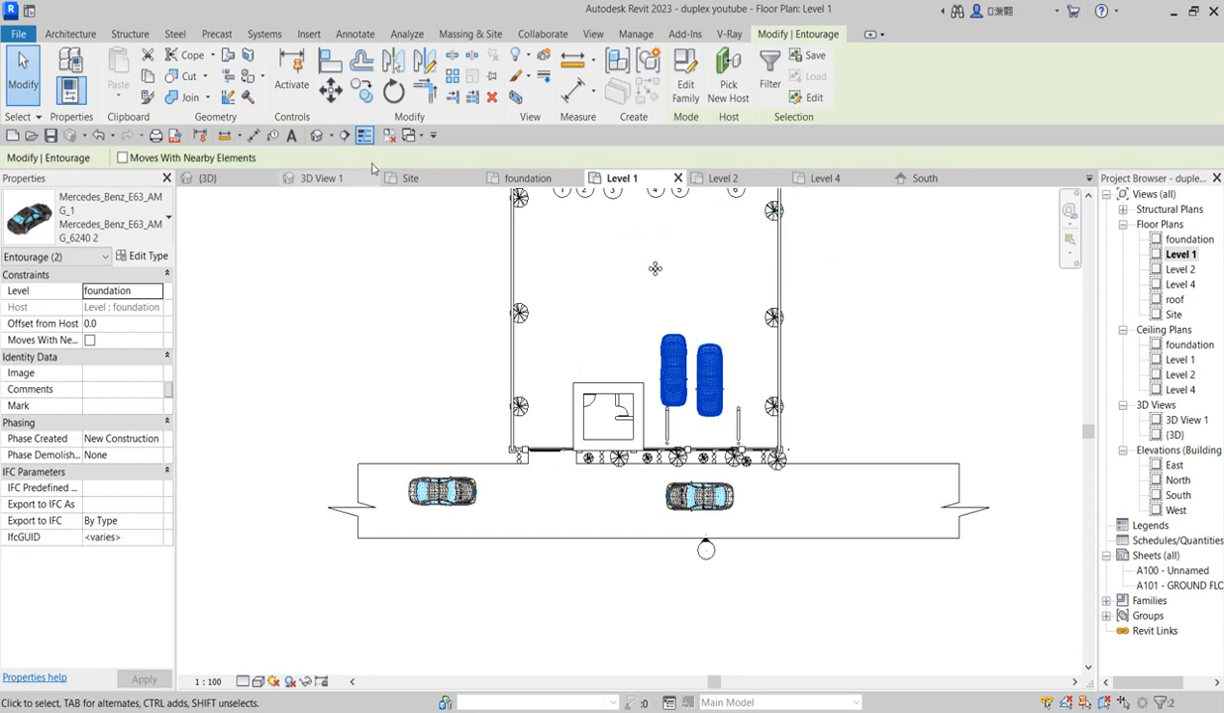
click(332, 95)
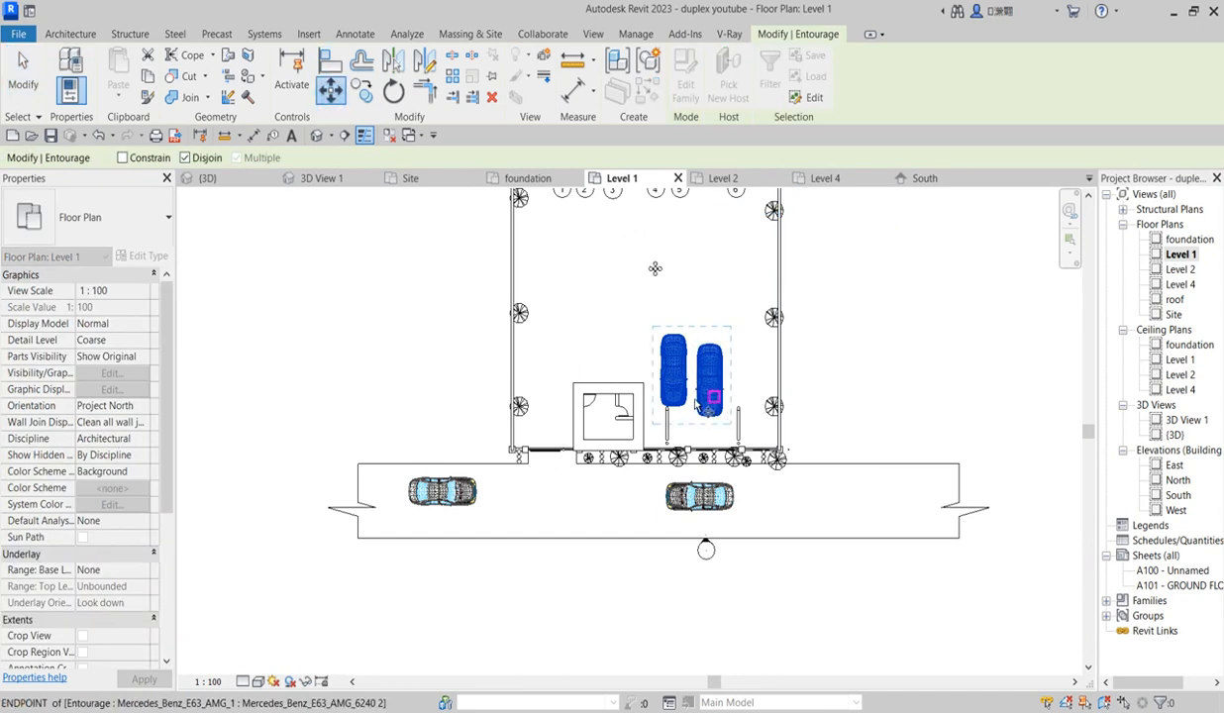
scroll(692, 401, up, 6)
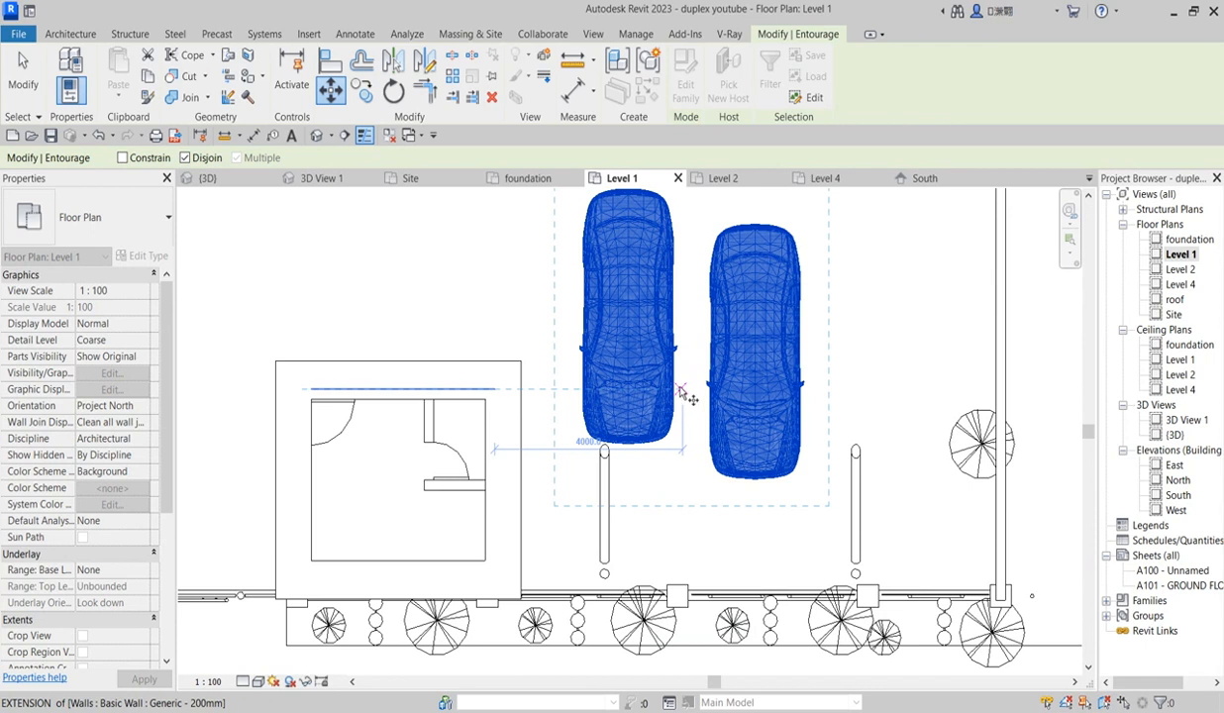
click(674, 386)
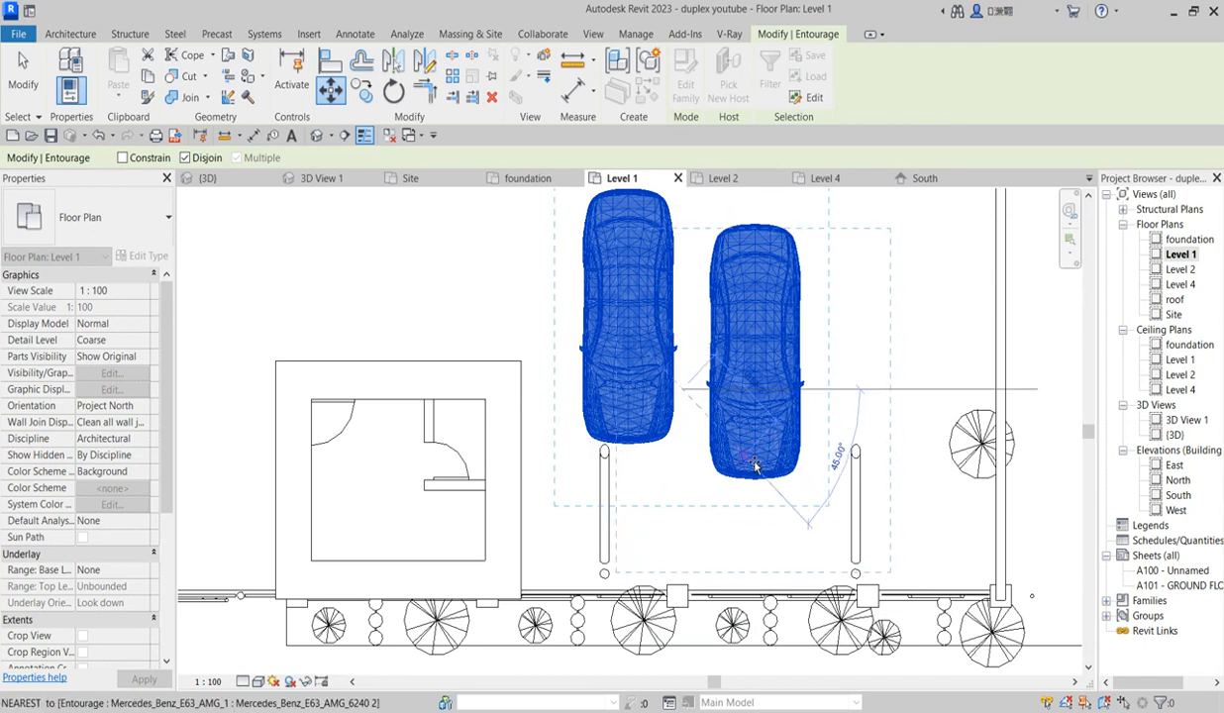
click(717, 473)
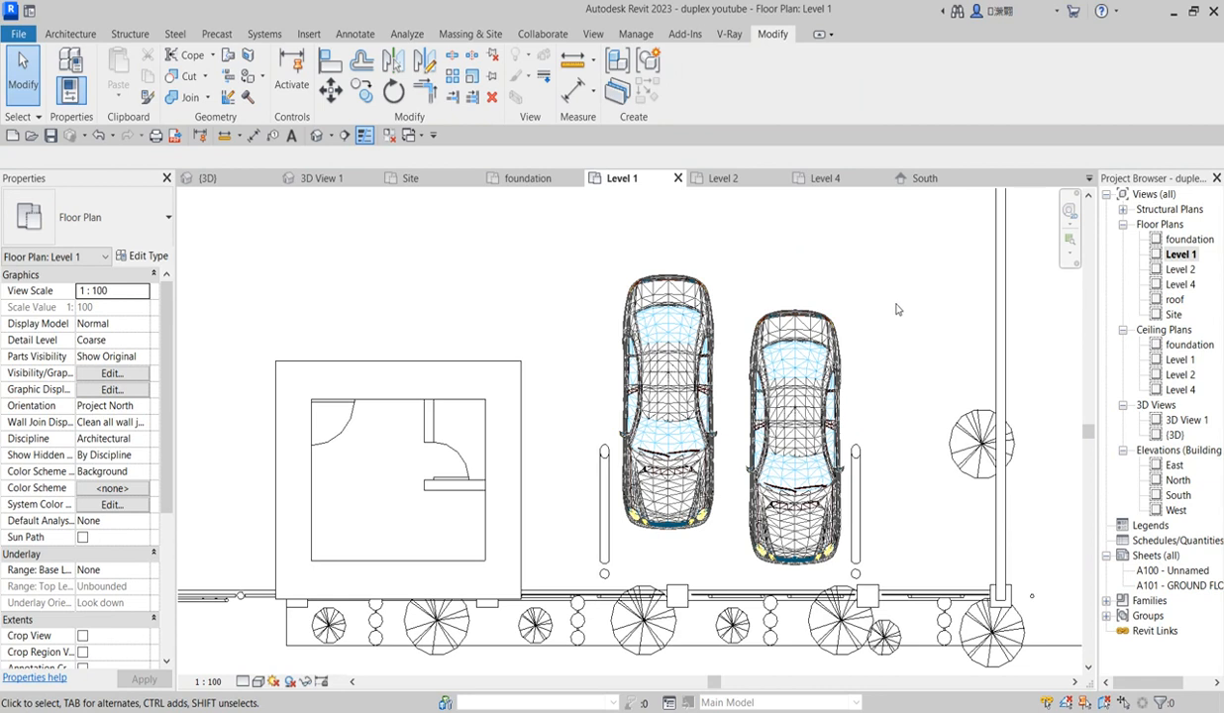
Nudge both parked cars slightly closer to the front fence.
click(680, 391)
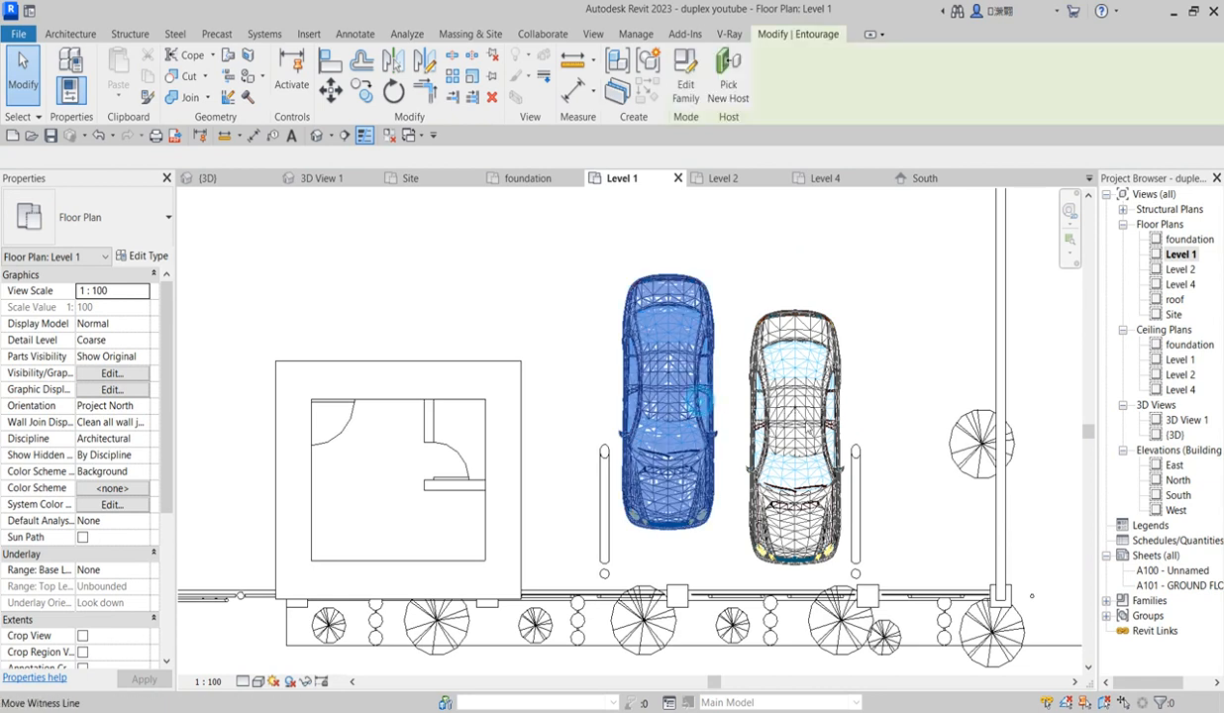
ctrl+click(814, 435)
key(Down)
key(Down)
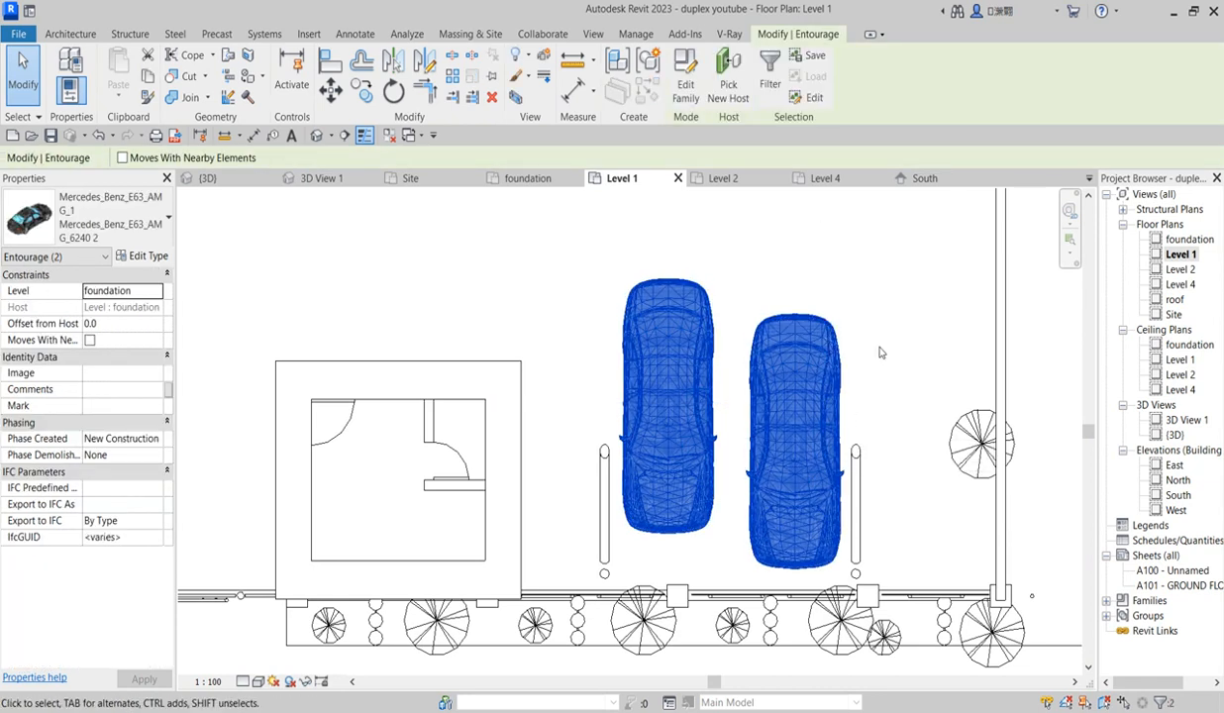
click(881, 351)
Nudge only the car nearest the gatehouse further towards the front fence, almost level with the other car.
click(710, 392)
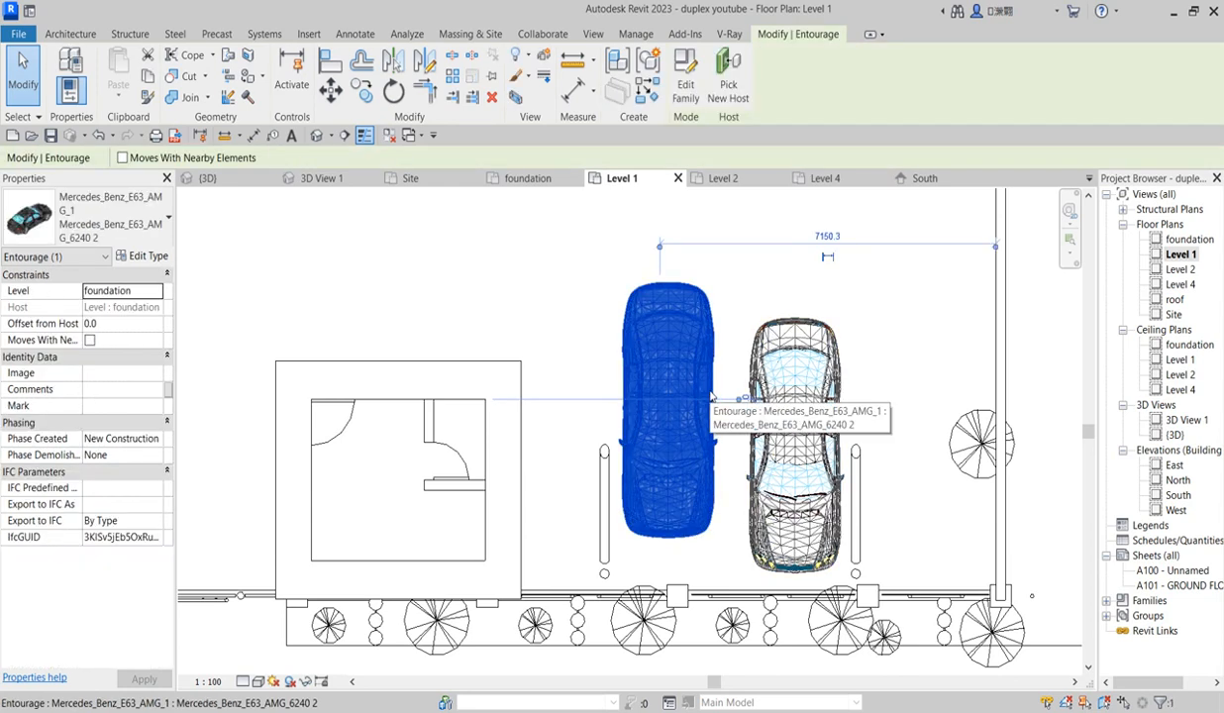
key(Down)
key(Down)
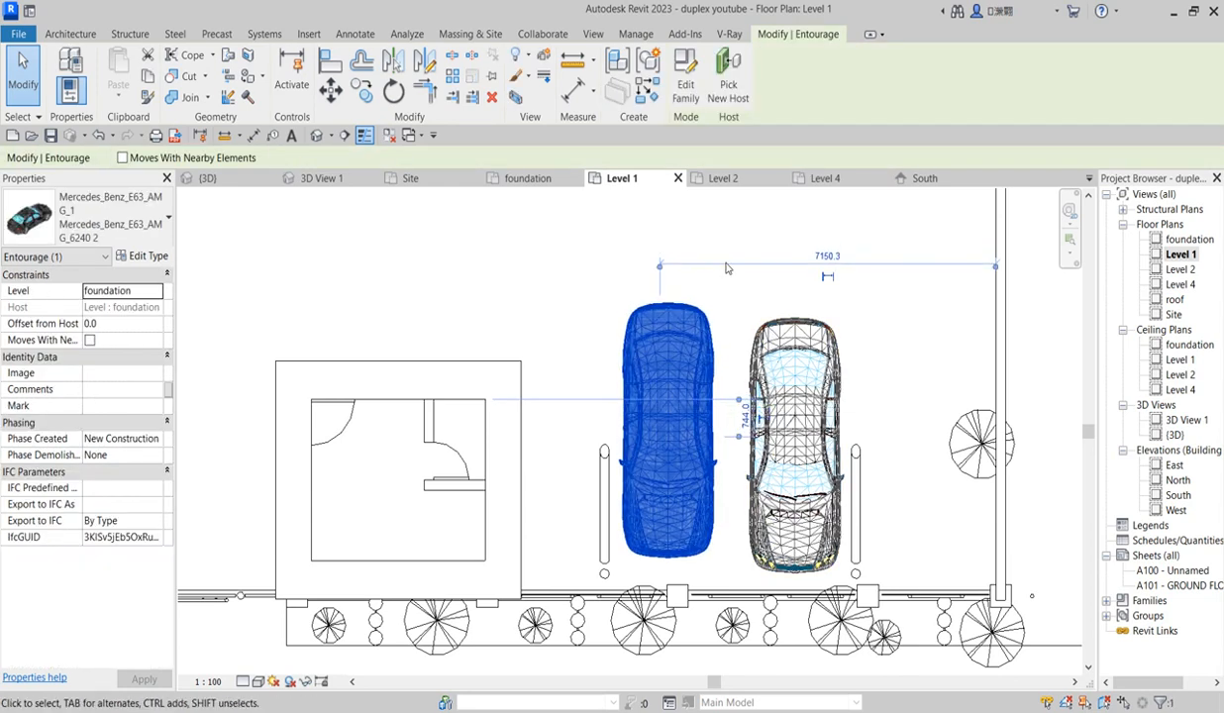
click(725, 260)
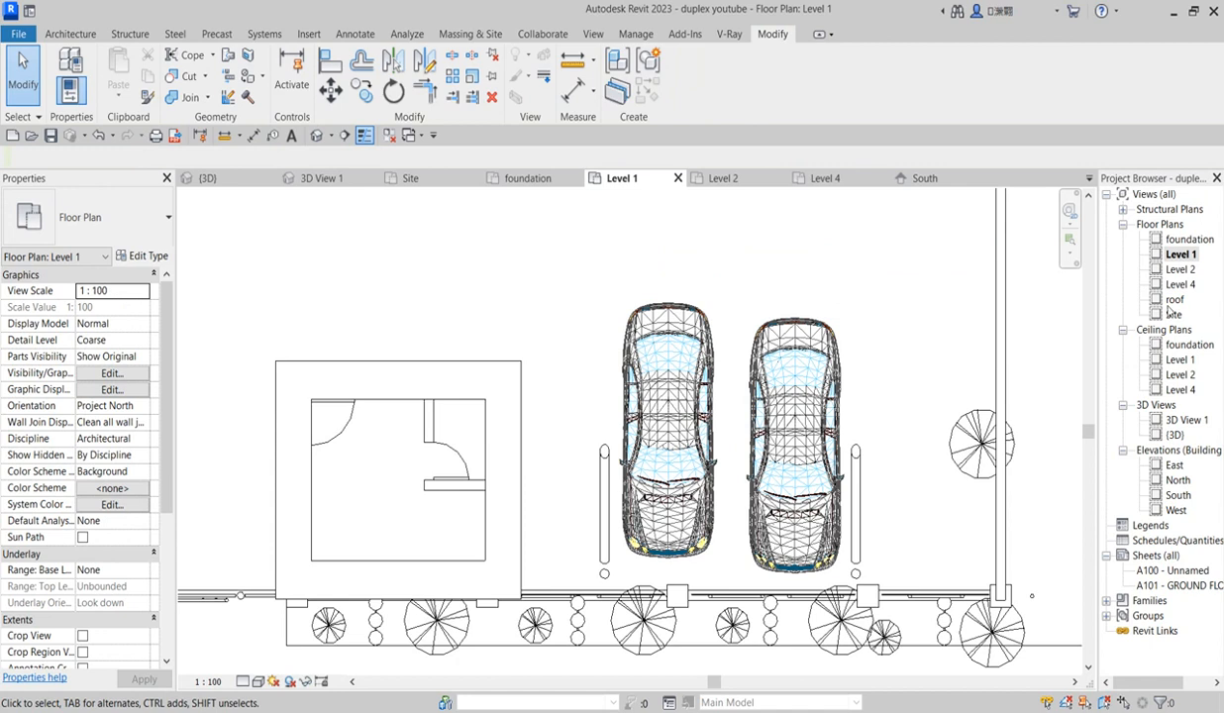
Examine the parked cars, the carport and the gatehouse door area in the {3D} view.
click(1173, 435)
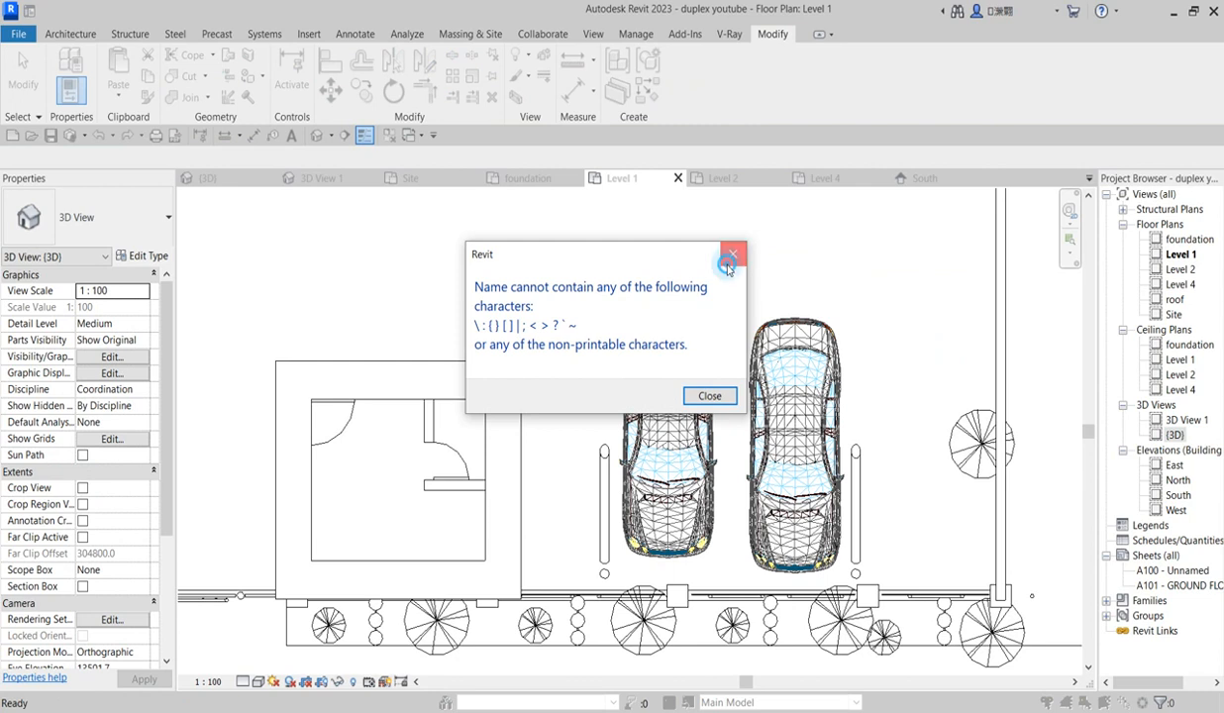
click(729, 260)
double_click(1173, 436)
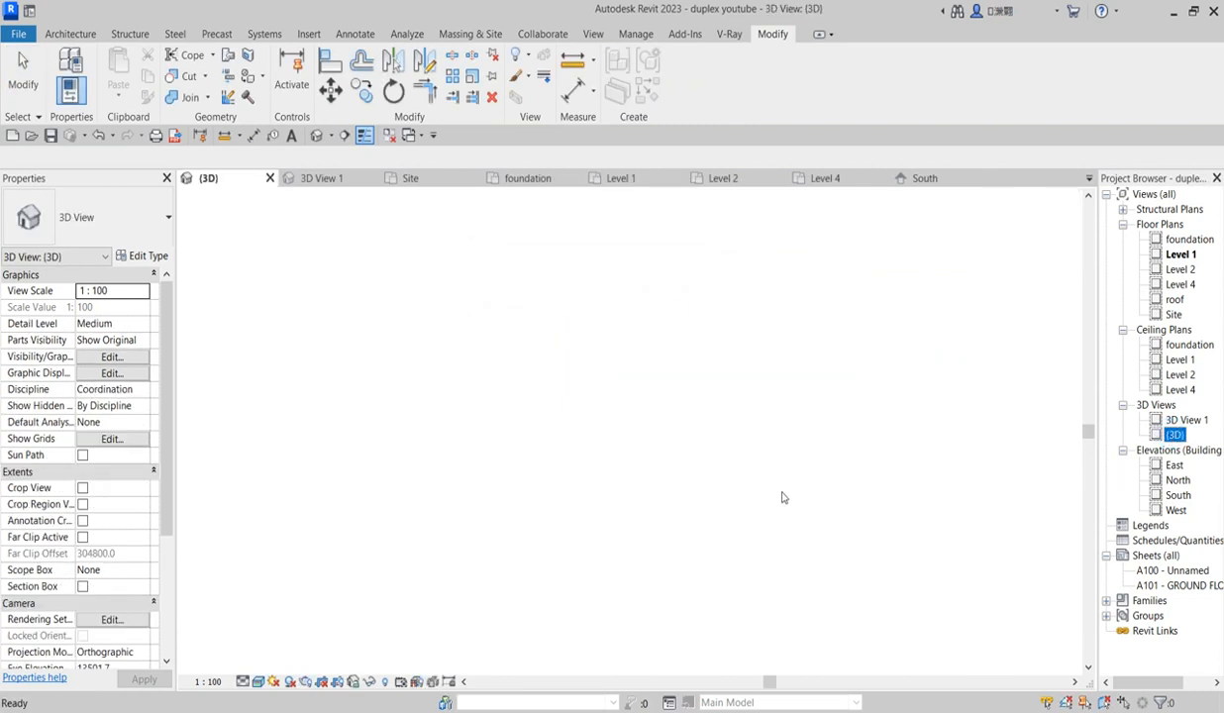
scroll(678, 468, up, 5)
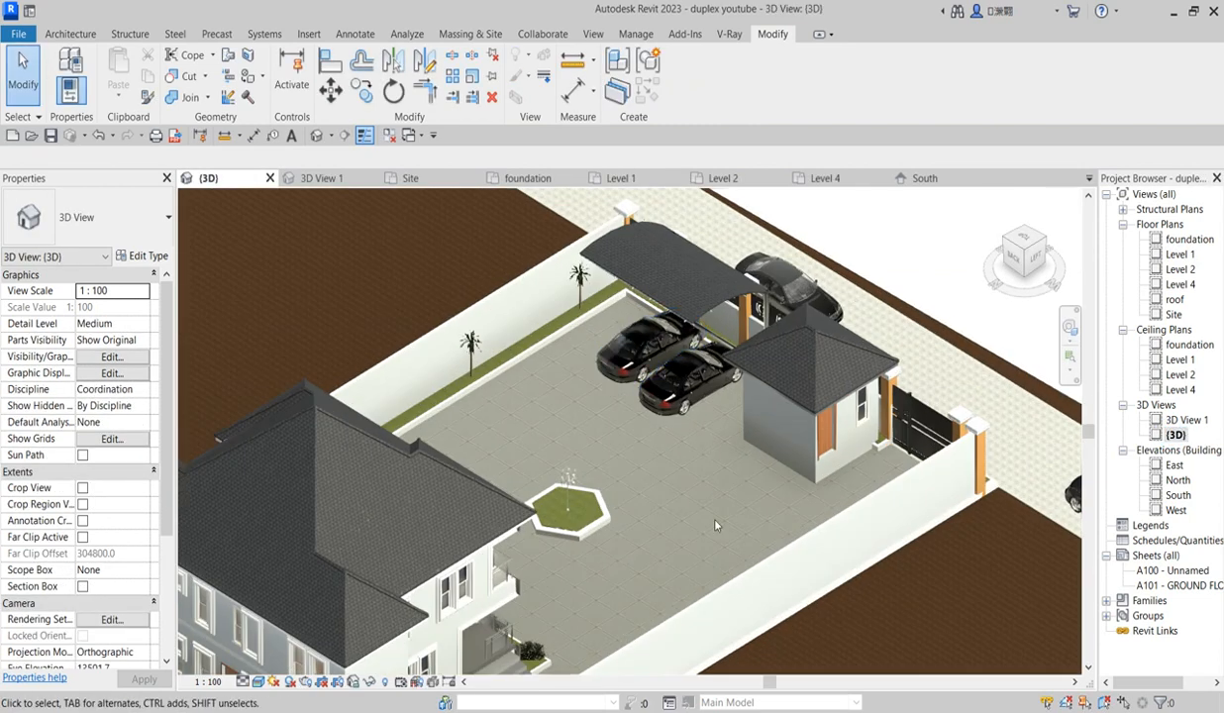
scroll(683, 466, down, 4)
scroll(648, 500, up, 4)
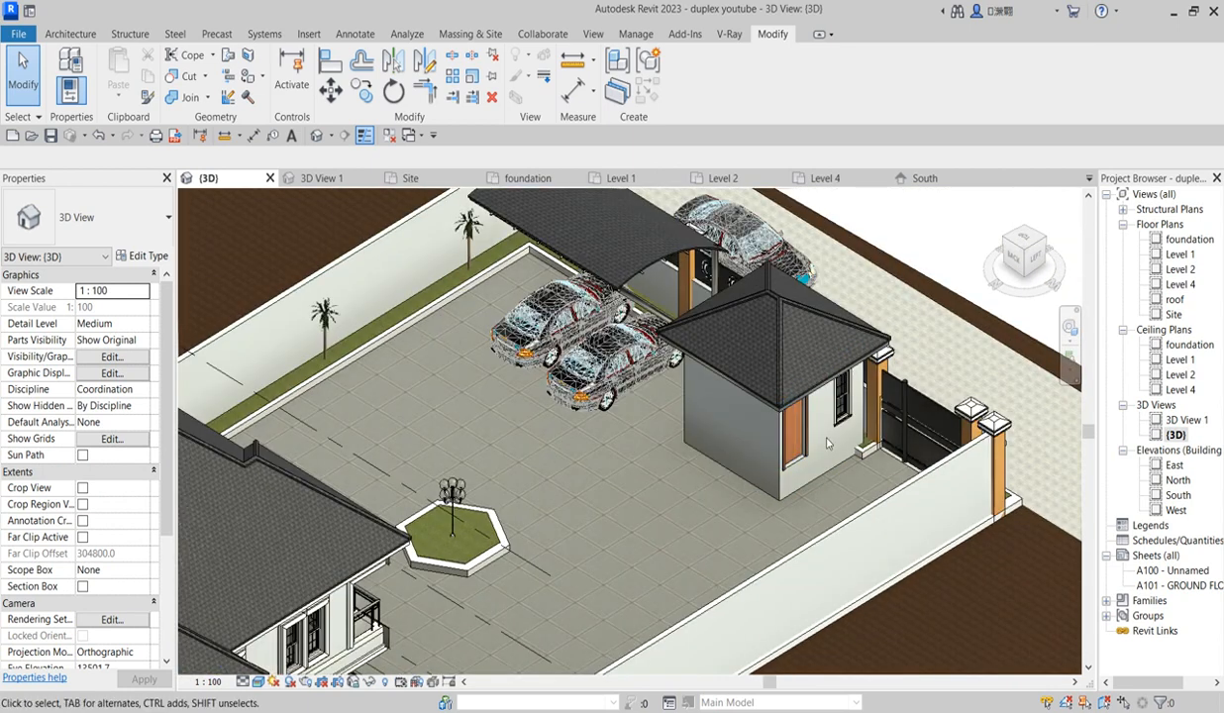
scroll(821, 440, up, 2)
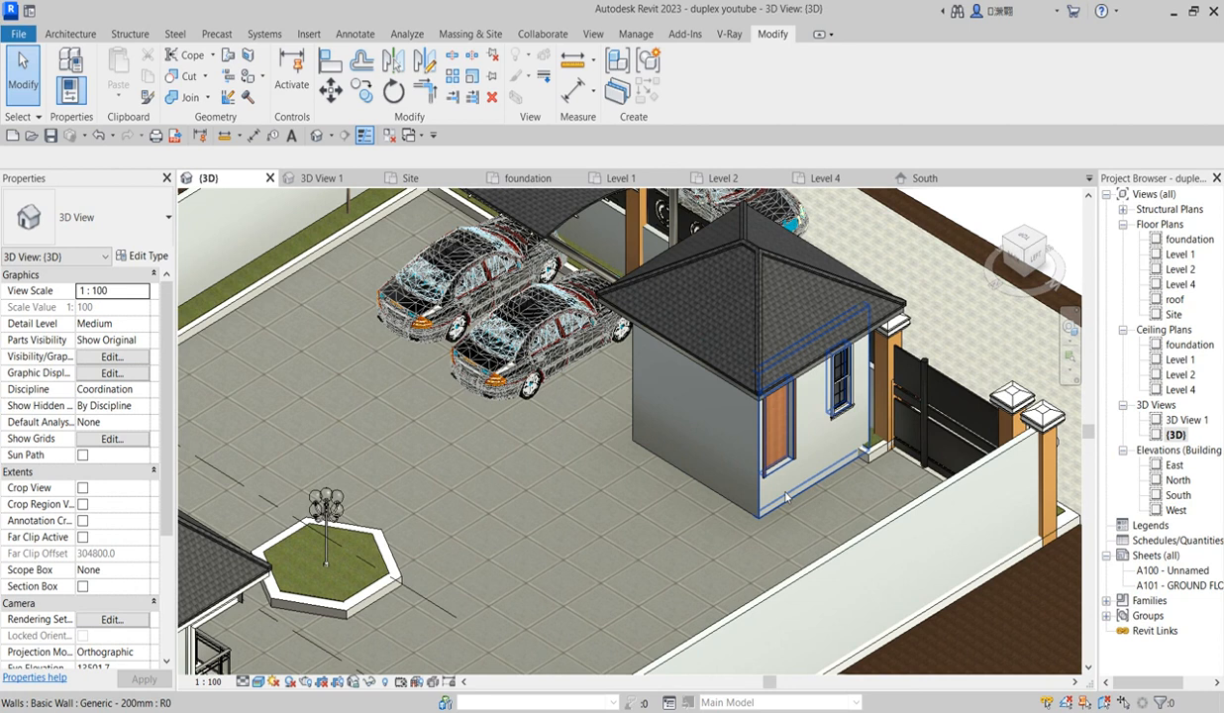
scroll(787, 492, down, 3)
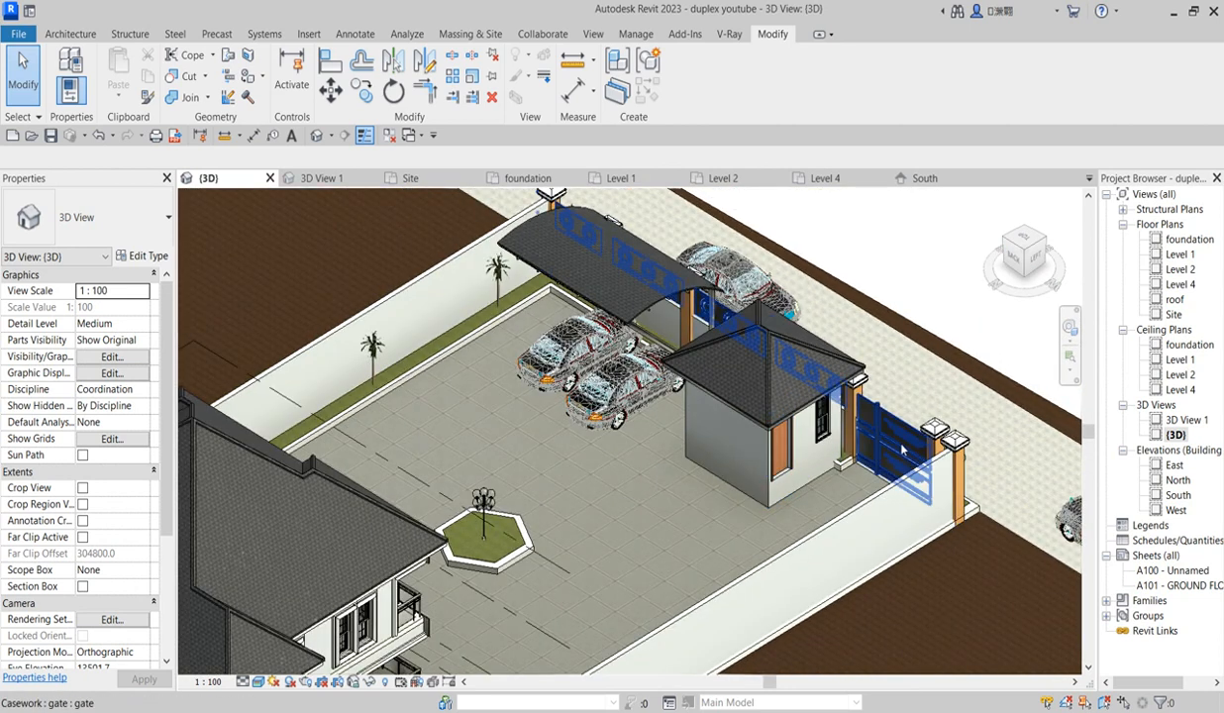
scroll(596, 377, up, 2)
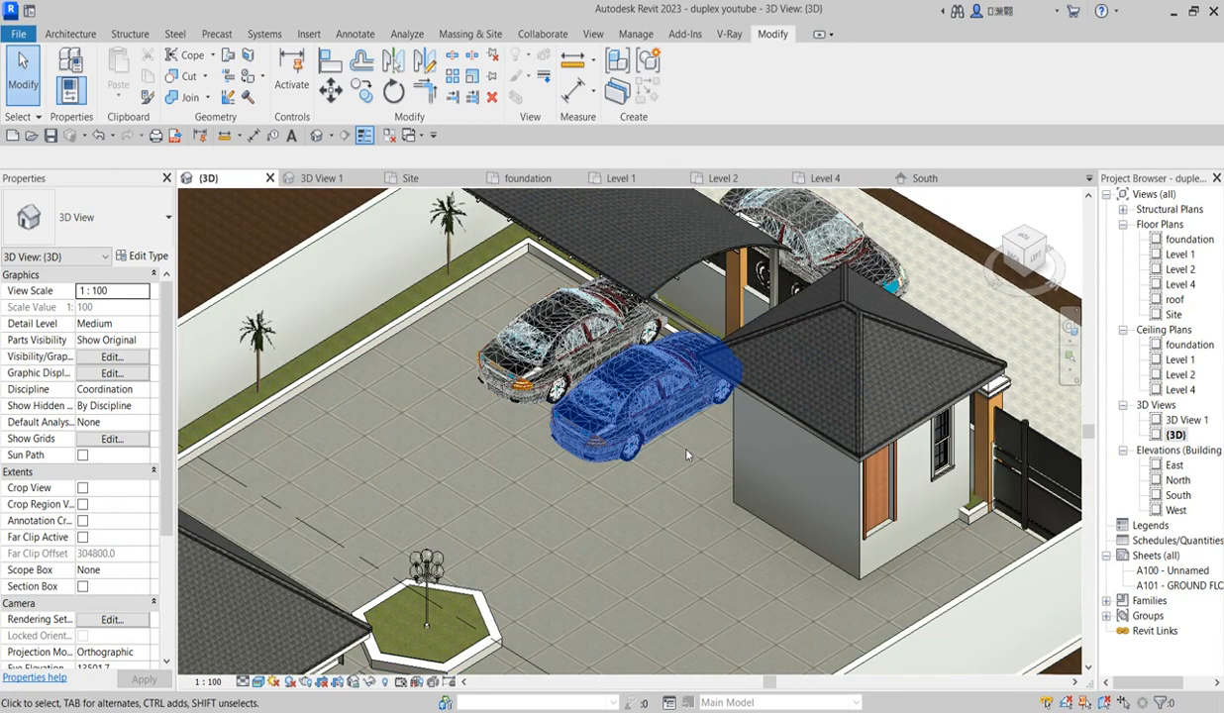
scroll(688, 443, down, 3)
scroll(771, 477, up, 5)
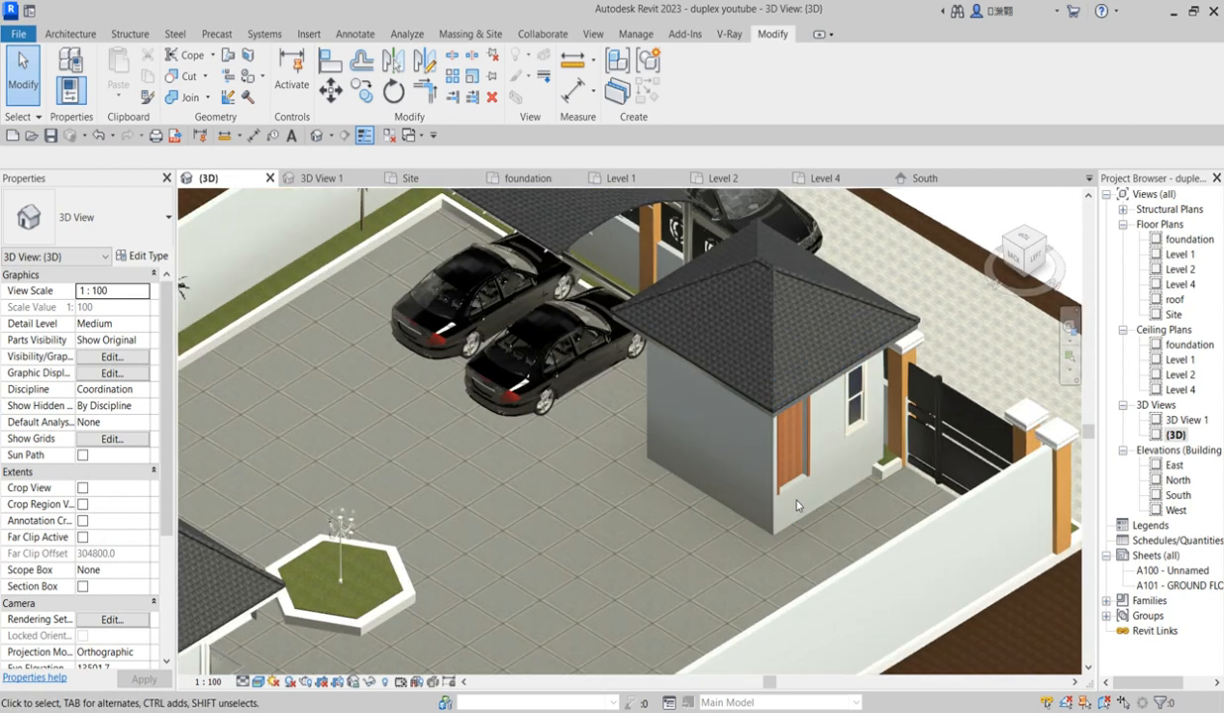
scroll(878, 458, down, 6)
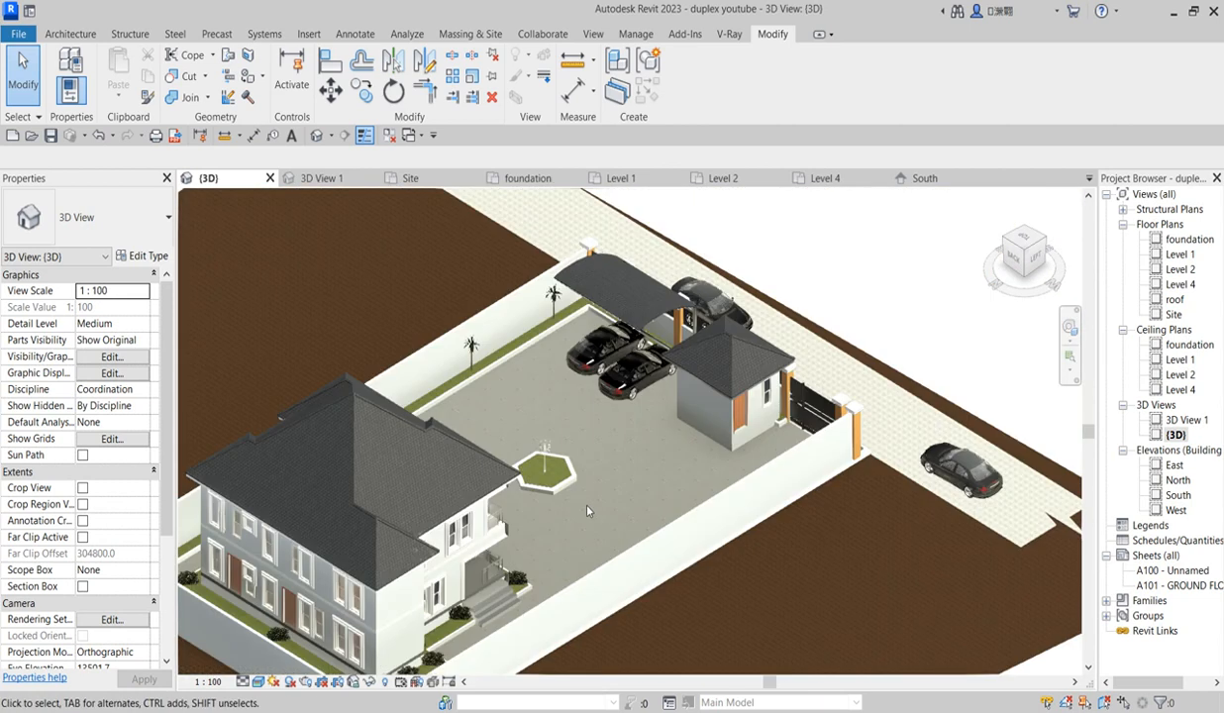
Examine the duplex's side entrance steps and their surroundings in the 3D model.
scroll(466, 624, up, 4)
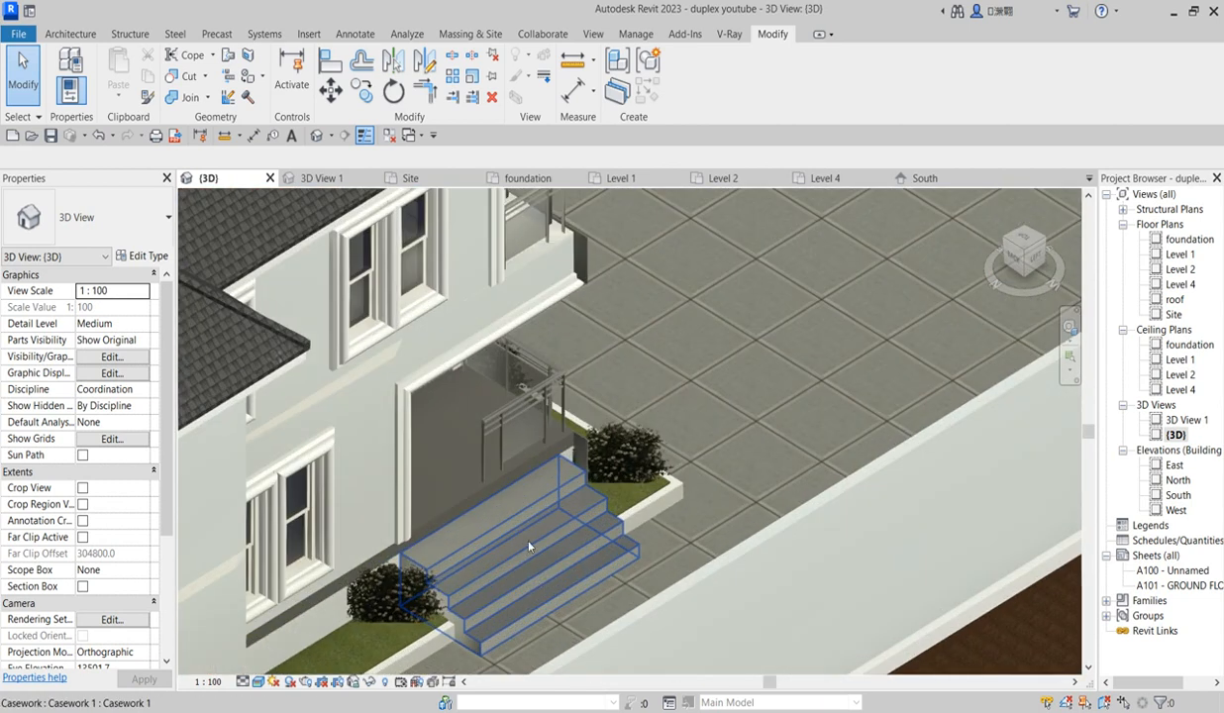
scroll(503, 527, down, 2)
scroll(522, 491, up, 1)
scroll(508, 542, up, 4)
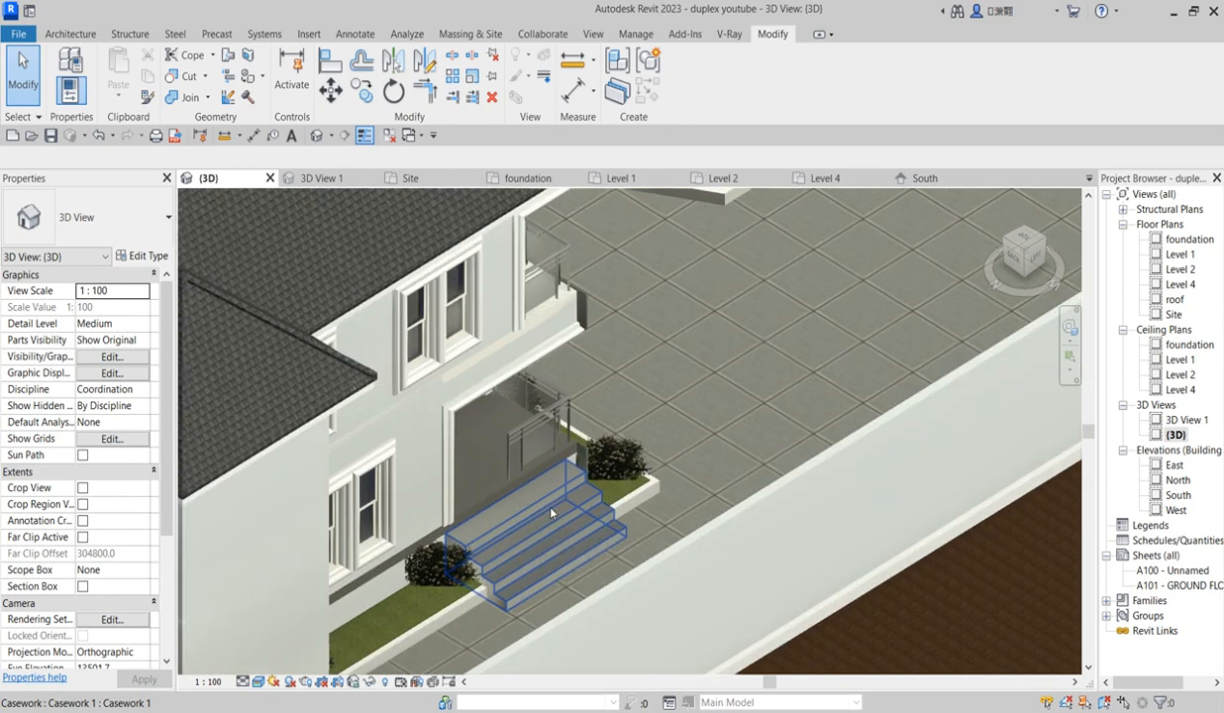
scroll(567, 480, down, 4)
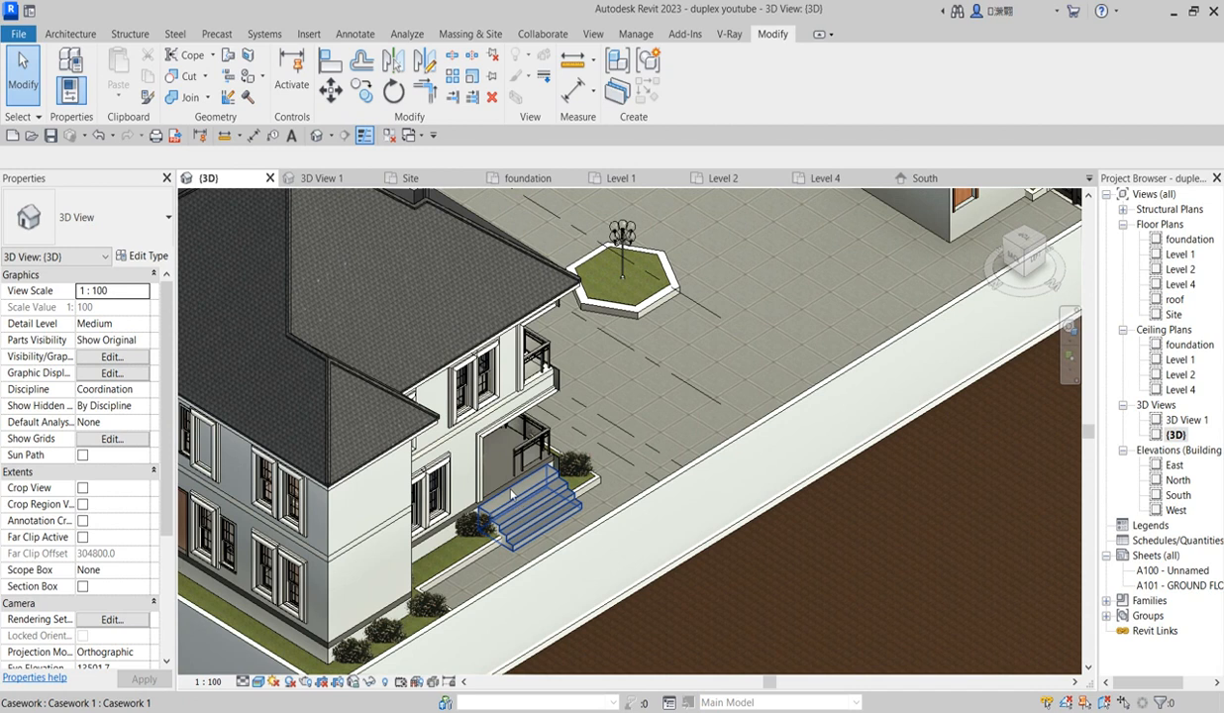
scroll(539, 481, down, 3)
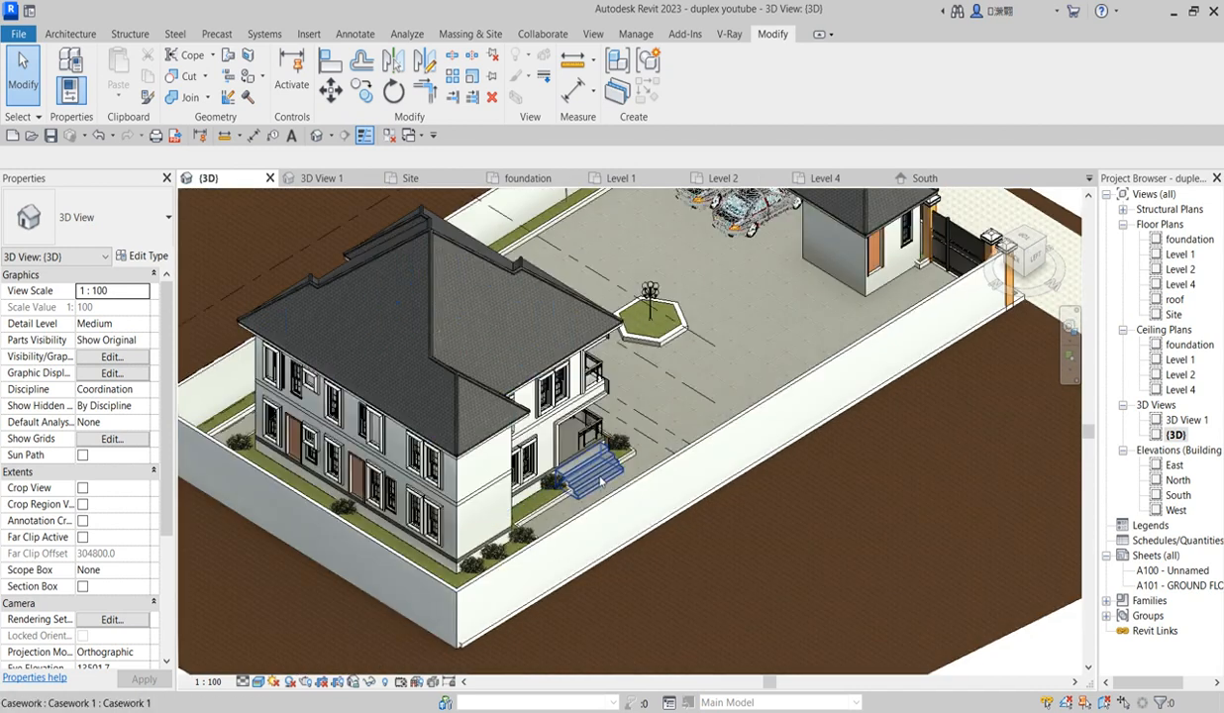
scroll(877, 282, up, 4)
scroll(851, 307, down, 5)
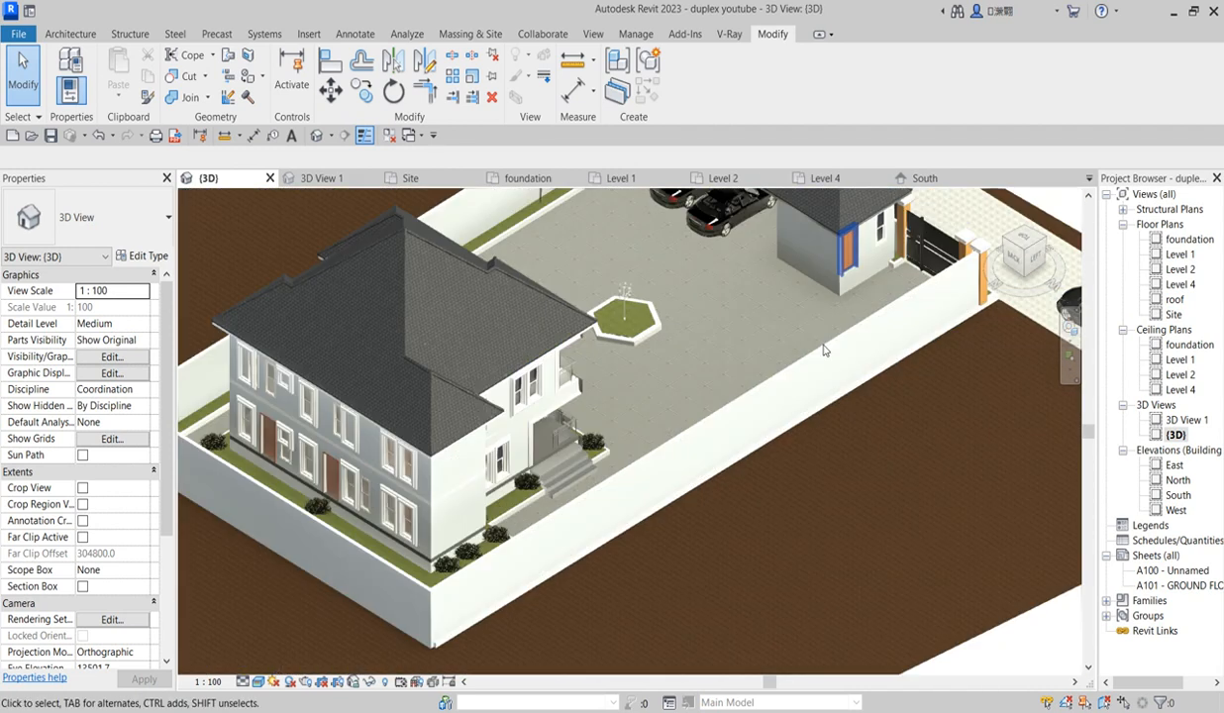
Open the entrance steps' casework model for in-place editing and select its step extrusion.
click(606, 441)
scroll(606, 442, up, 3)
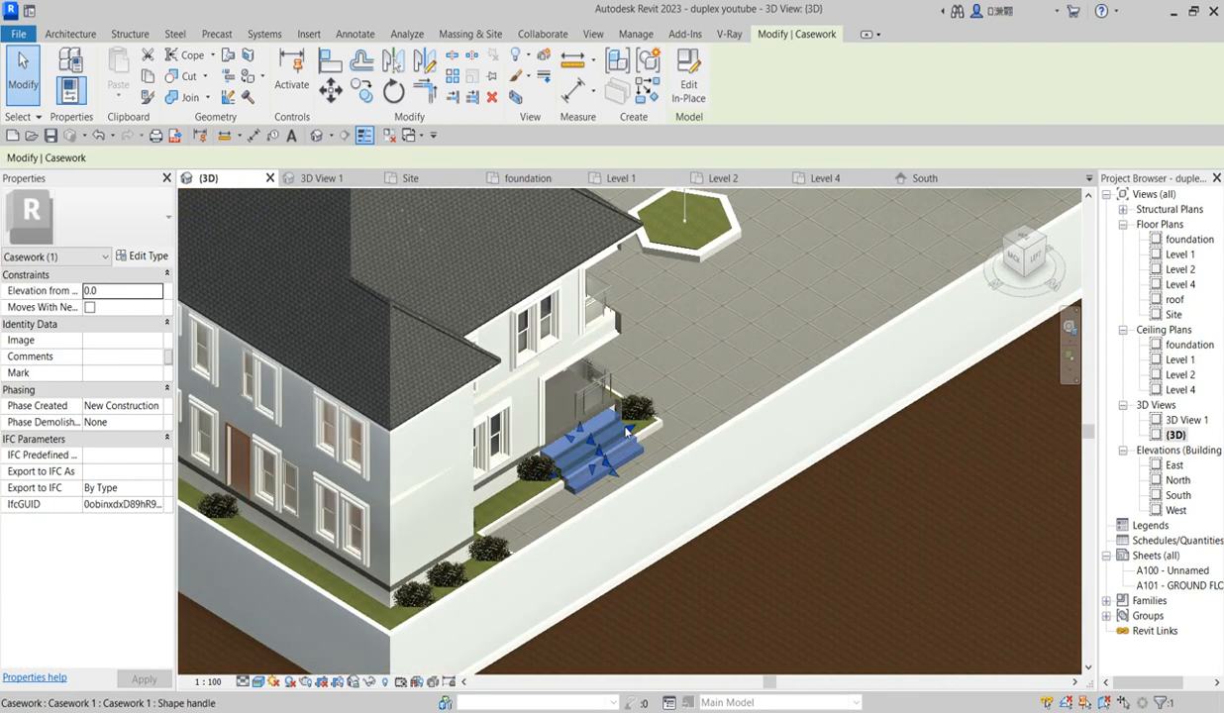
click(685, 83)
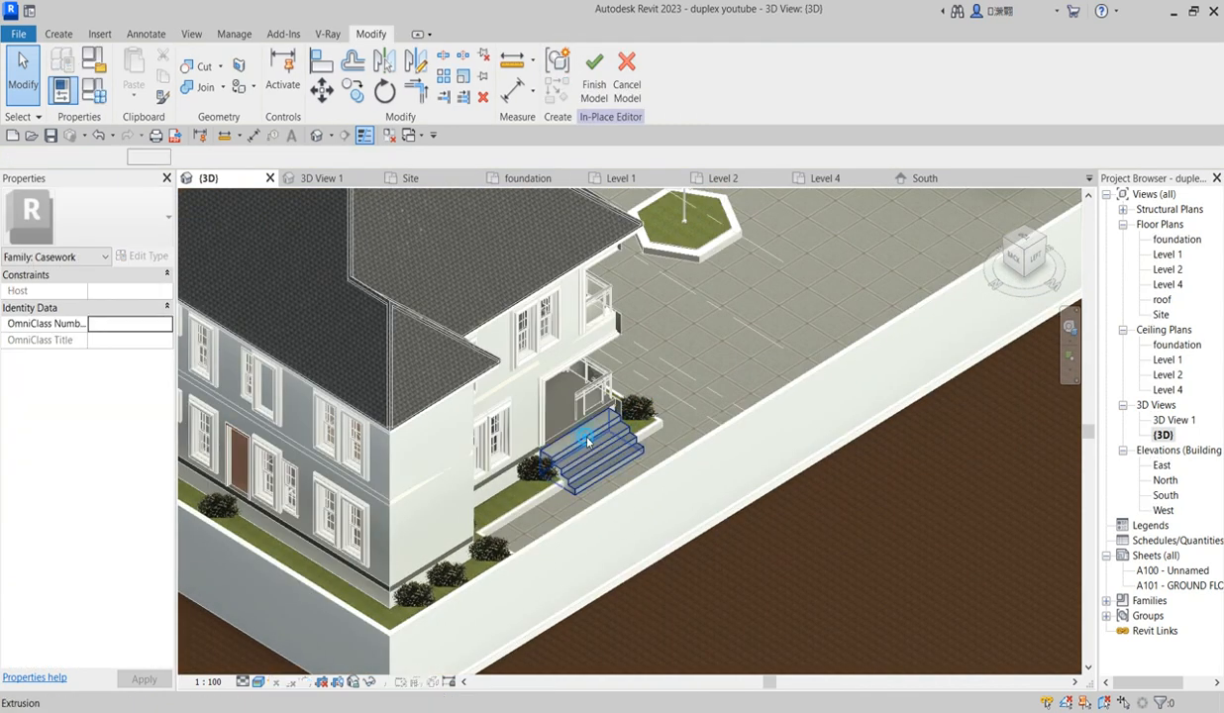
click(588, 438)
scroll(562, 453, down, 4)
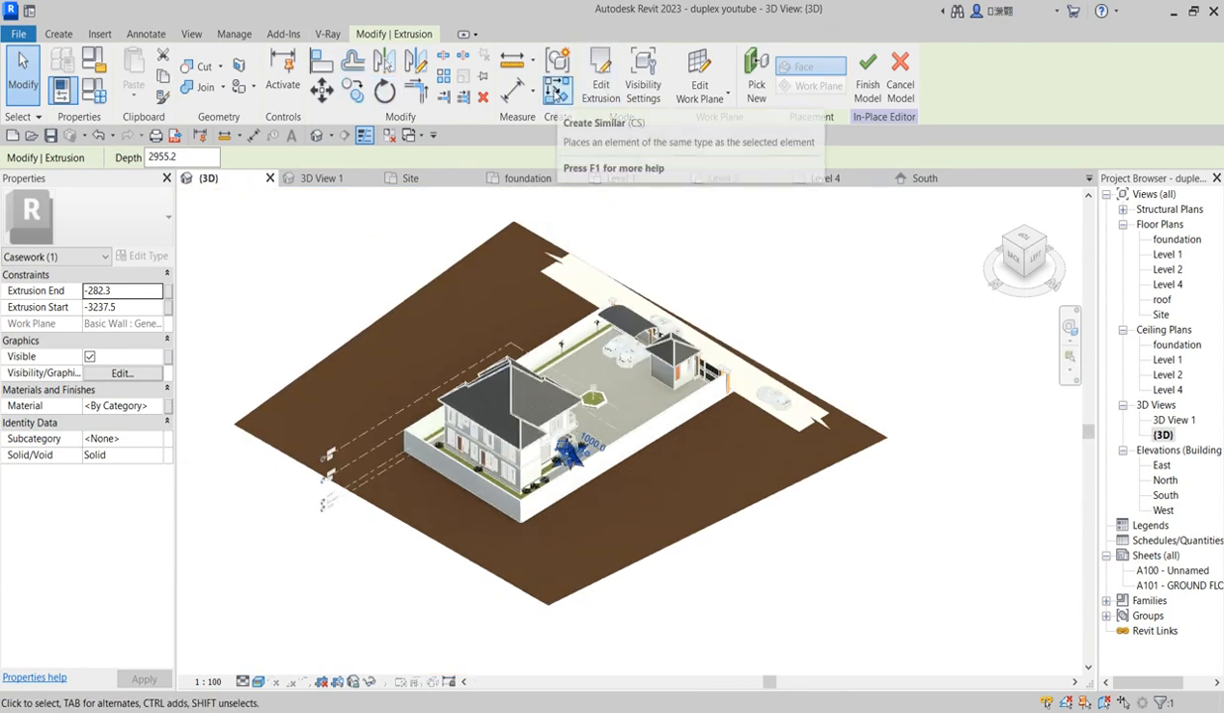
Open the foundation floor plan with the duplex steps and the gatehouse in view.
double_click(1177, 239)
scroll(690, 377, down, 4)
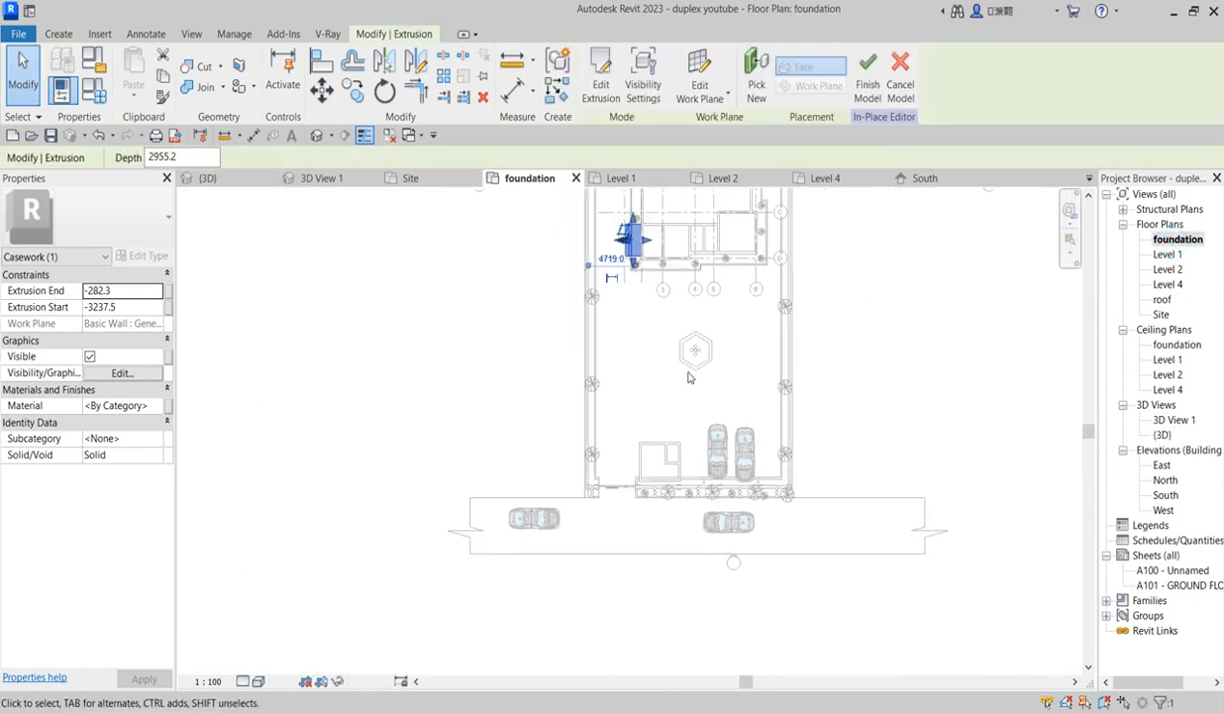
scroll(690, 378, down, 1)
click(353, 91)
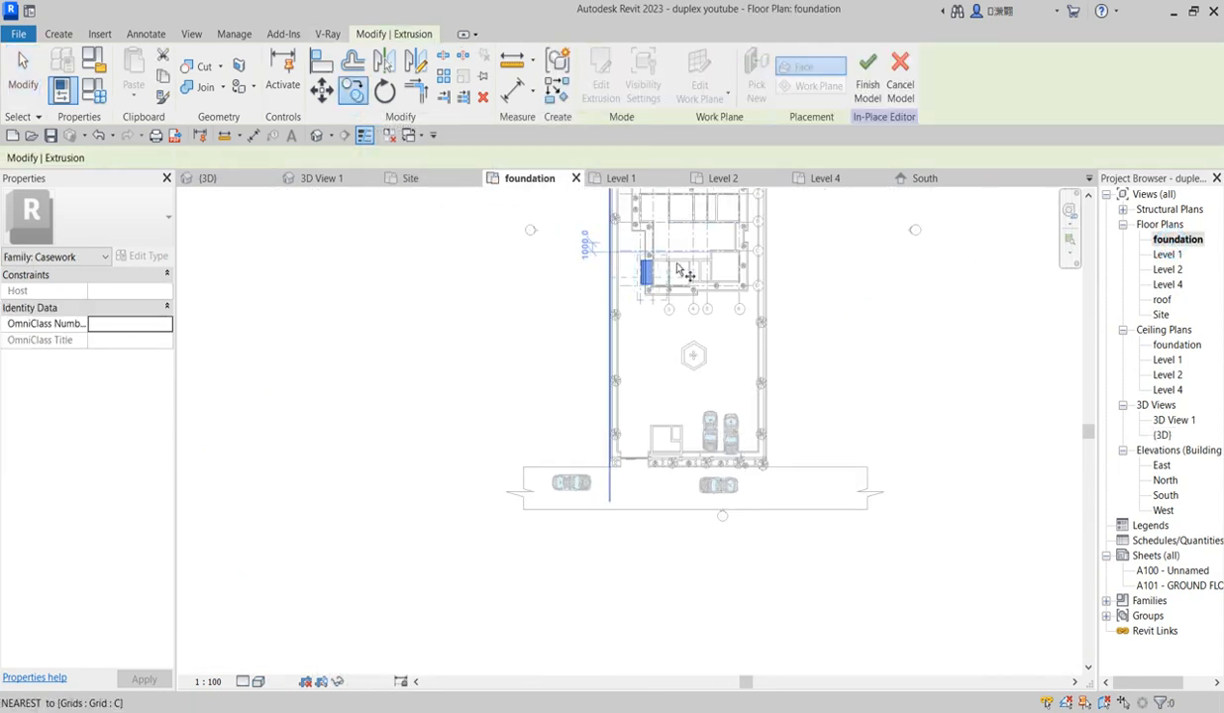
scroll(654, 282, up, 4)
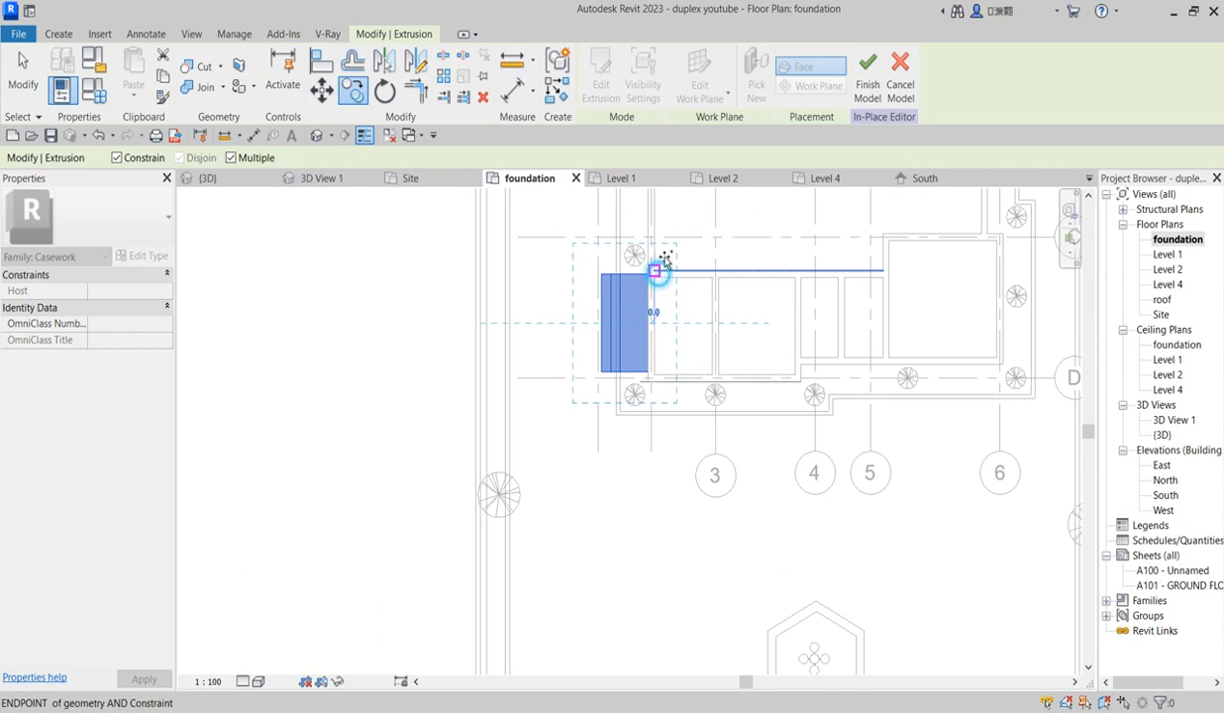
scroll(666, 283, down, 4)
scroll(666, 557, up, 3)
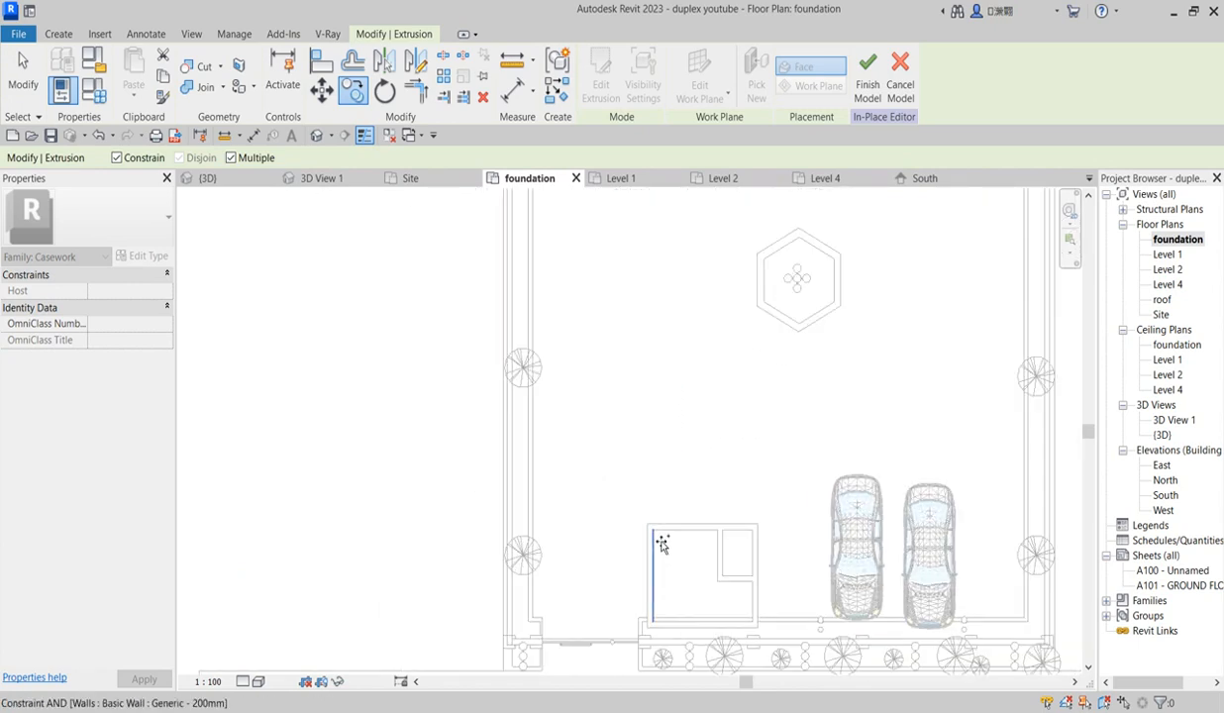
click(655, 534)
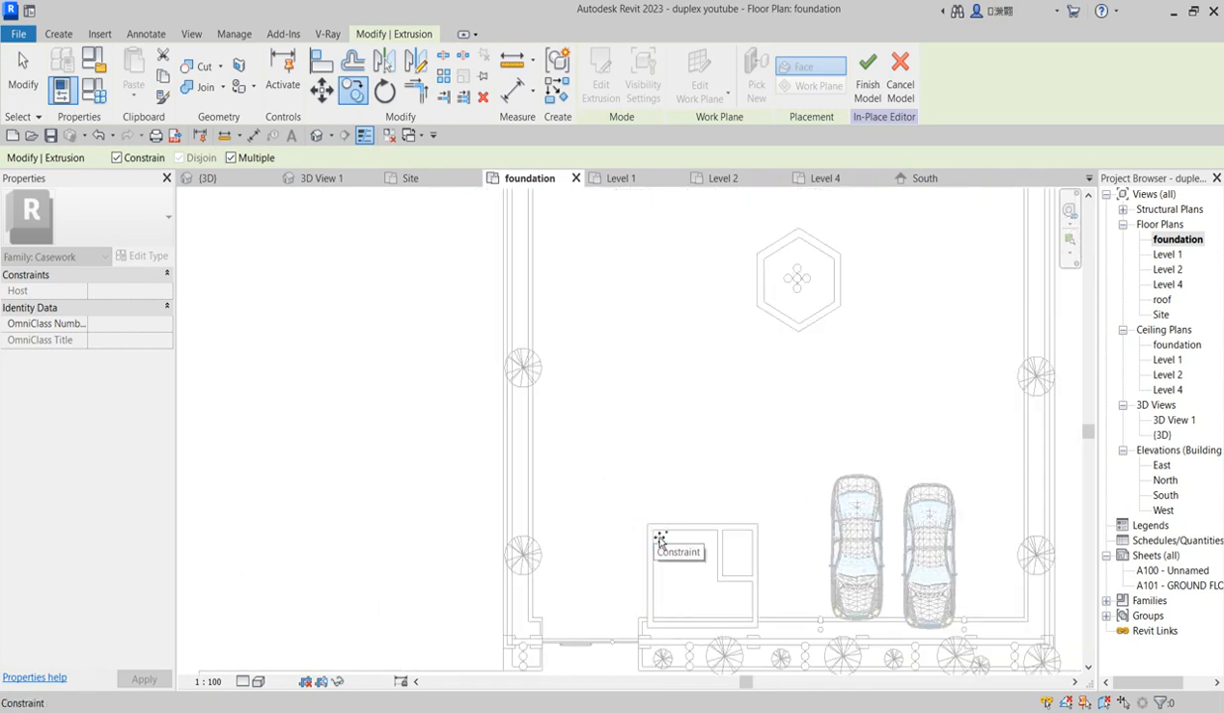
scroll(664, 426, down, 3)
scroll(663, 426, up, 2)
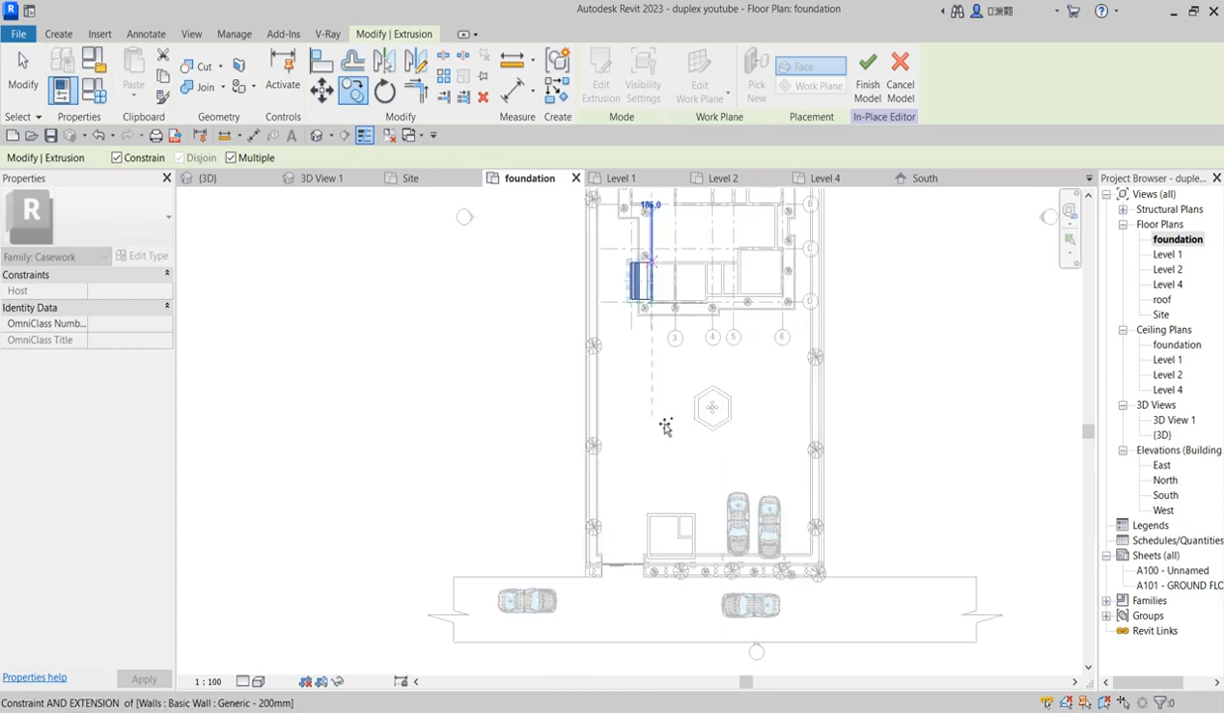
right_click(659, 415)
click(696, 426)
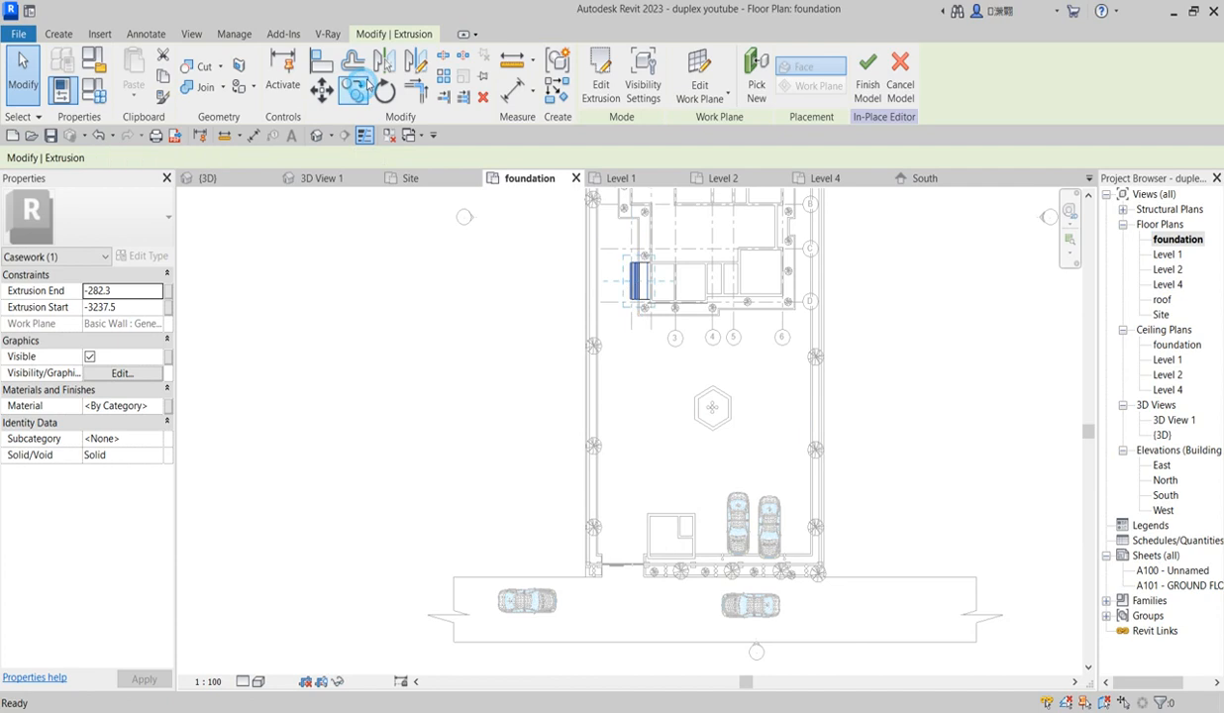
Copy the duplex's entrance steps, with Constrain off, to the gatehouse's outer corner on its door side, facing the duplex.
click(356, 89)
scroll(644, 258, up, 4)
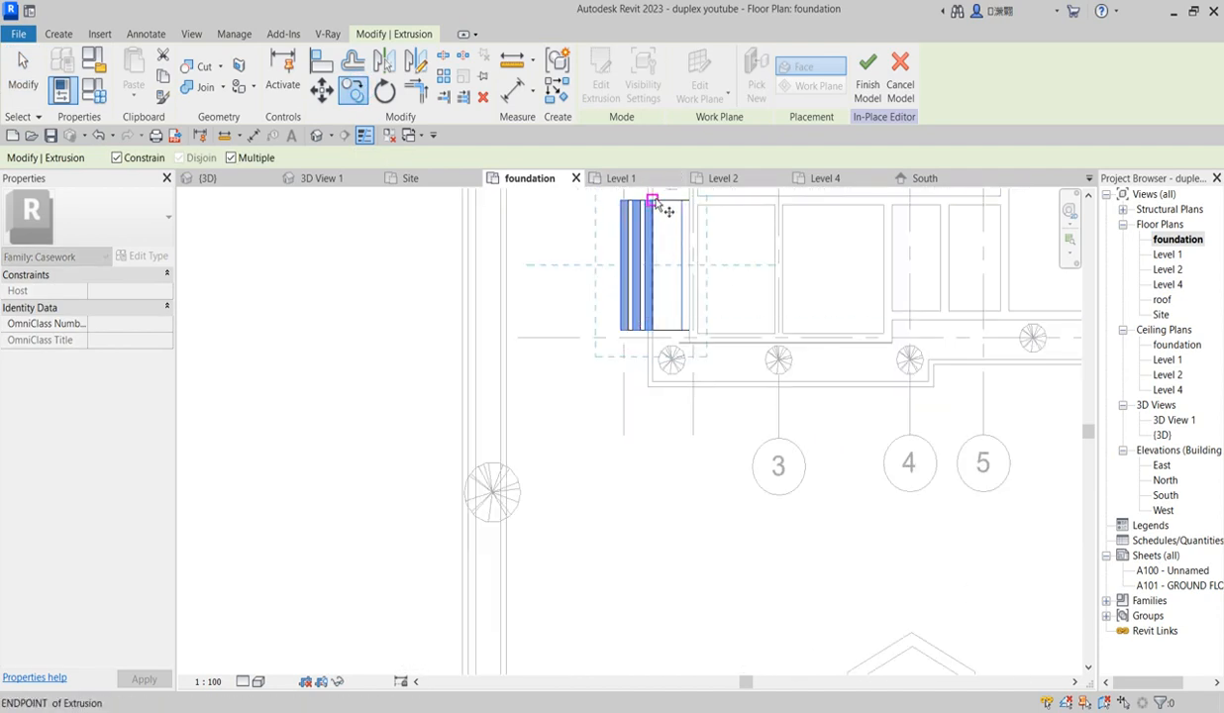
click(653, 202)
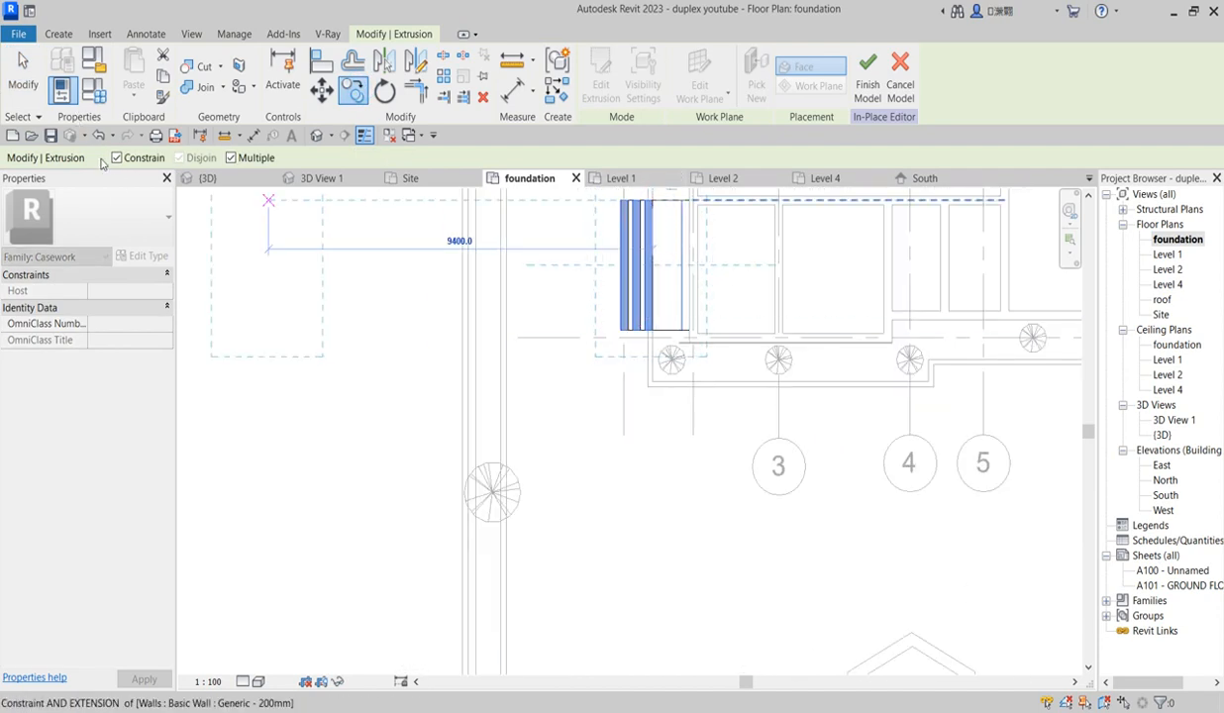
scroll(574, 317, down, 2)
scroll(612, 417, down, 2)
scroll(633, 569, up, 2)
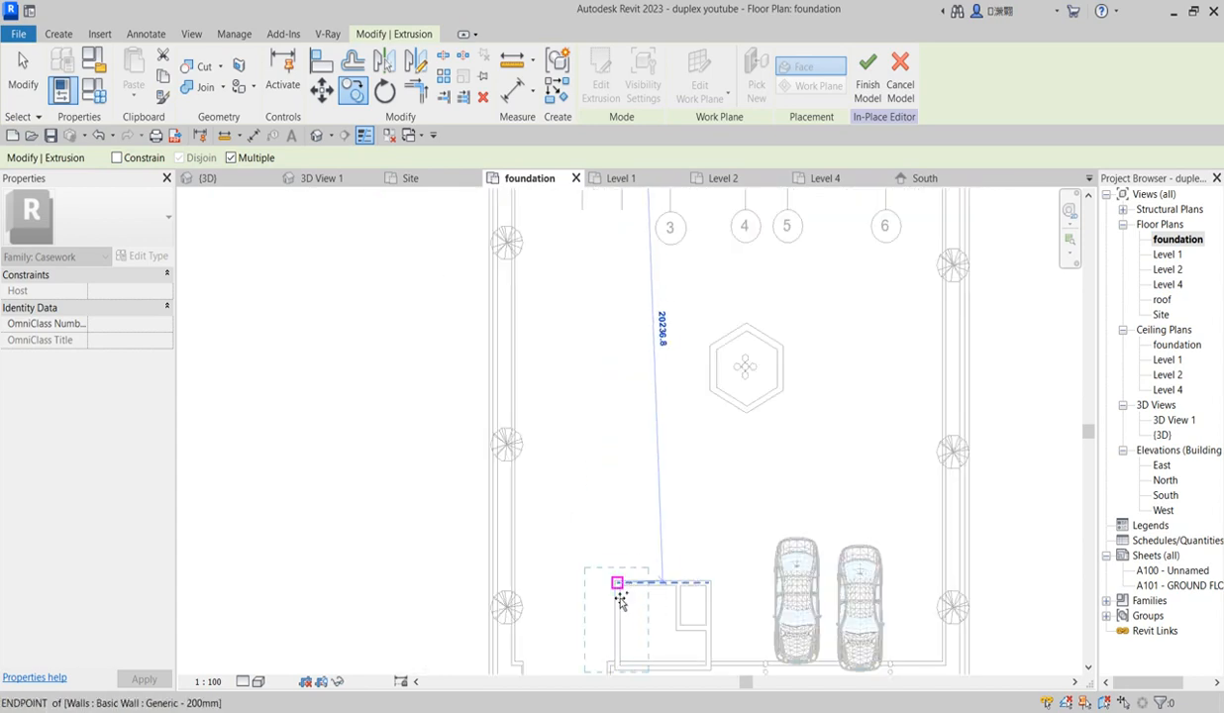
scroll(599, 597, up, 3)
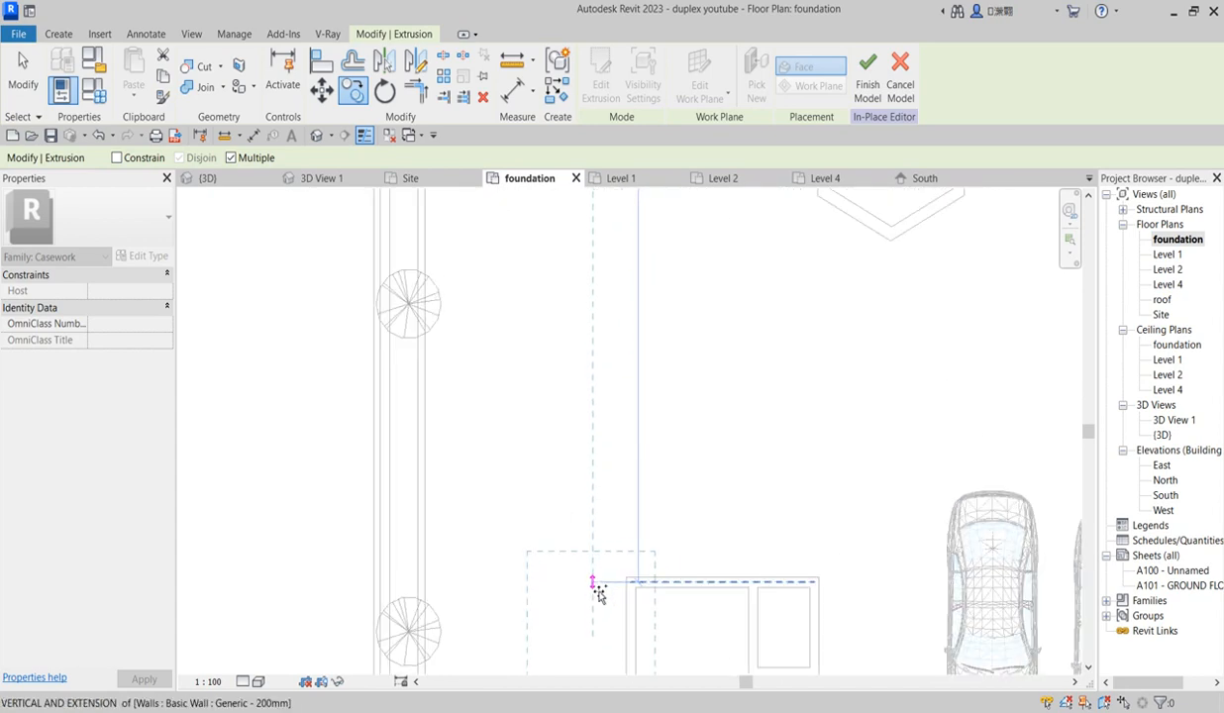
scroll(599, 585, down, 4)
right_click(710, 240)
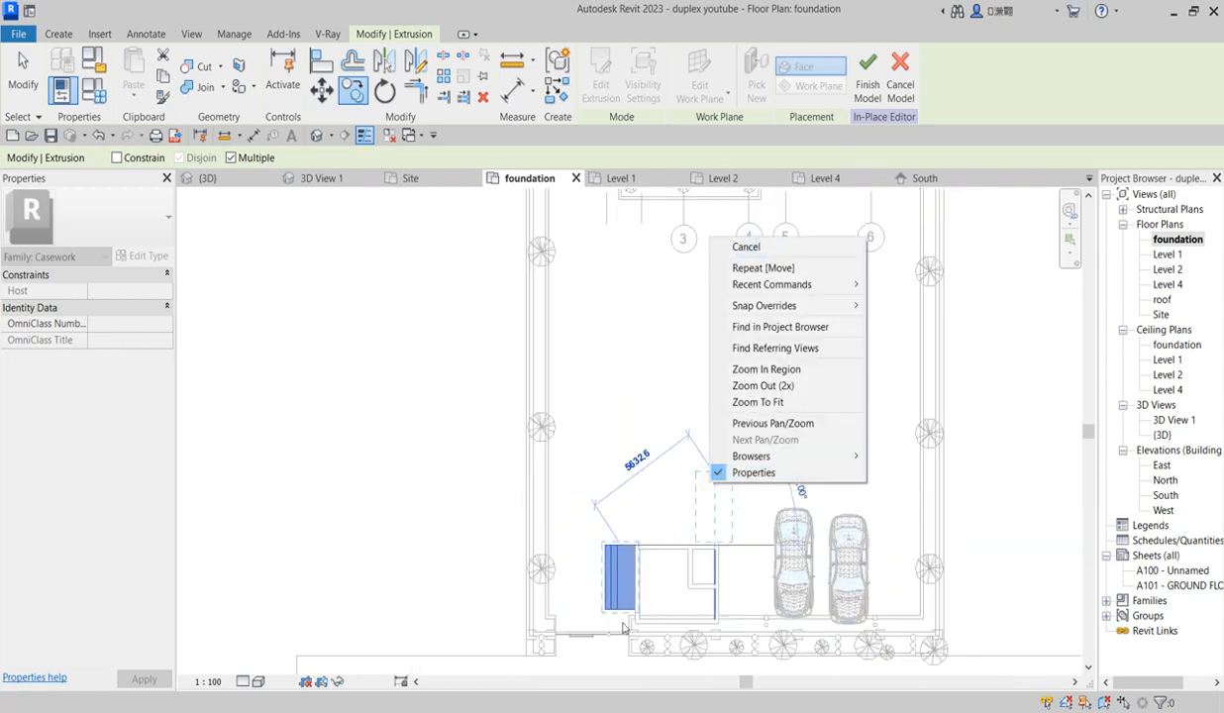
click(746, 247)
Shorten the copied steps along the gatehouse wall to roughly half their length by pulling back the end nearest the front fence.
scroll(618, 622, up, 3)
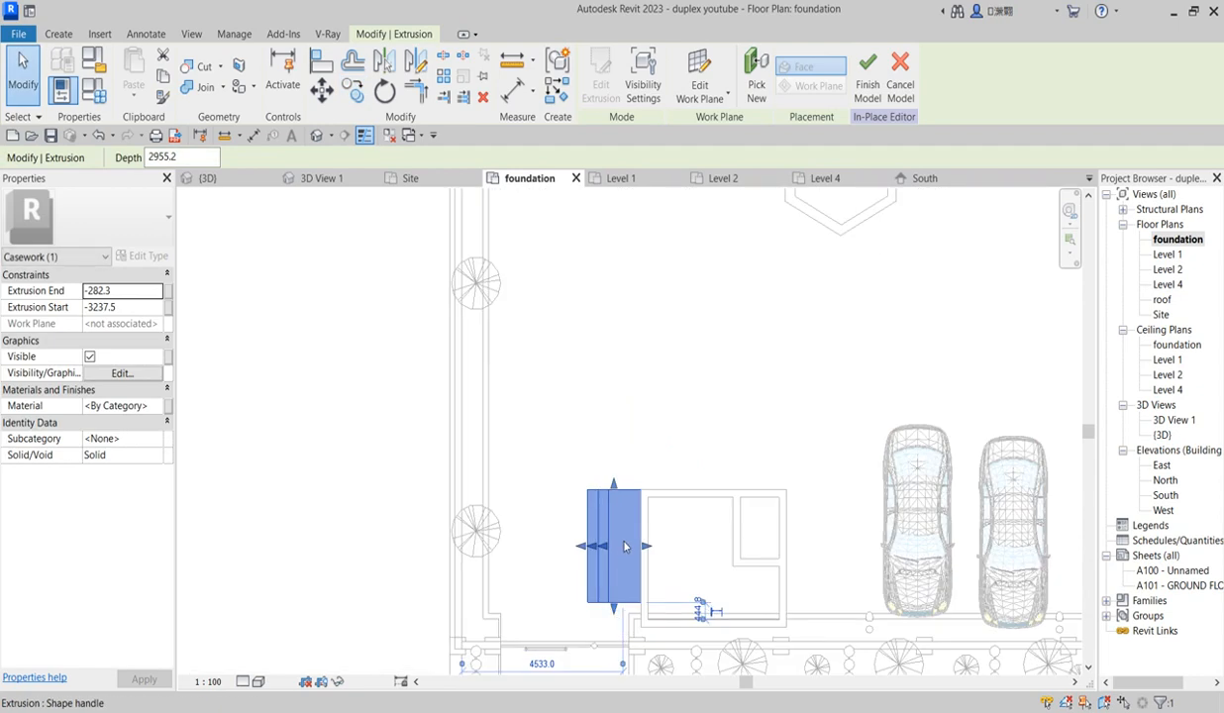
click(750, 352)
scroll(630, 547, up, 2)
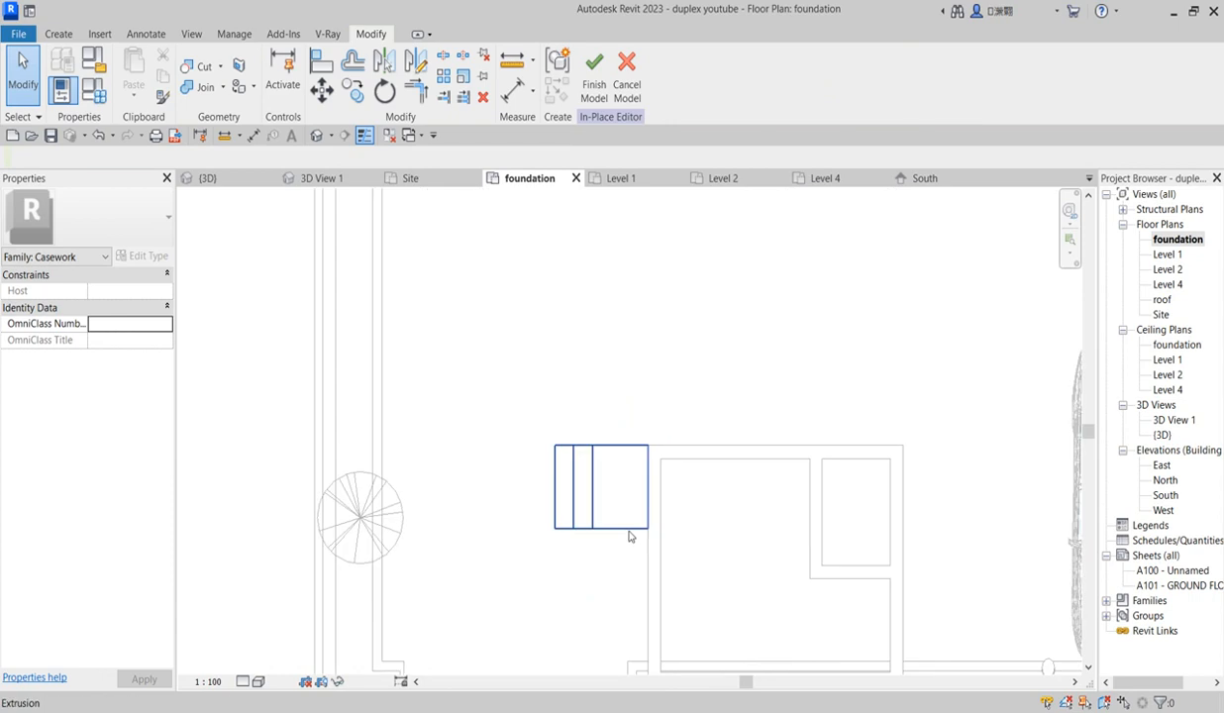
Select both the gatehouse and duplex step extrusions in the {3D} view and open the Material Browser for their material.
double_click(1163, 436)
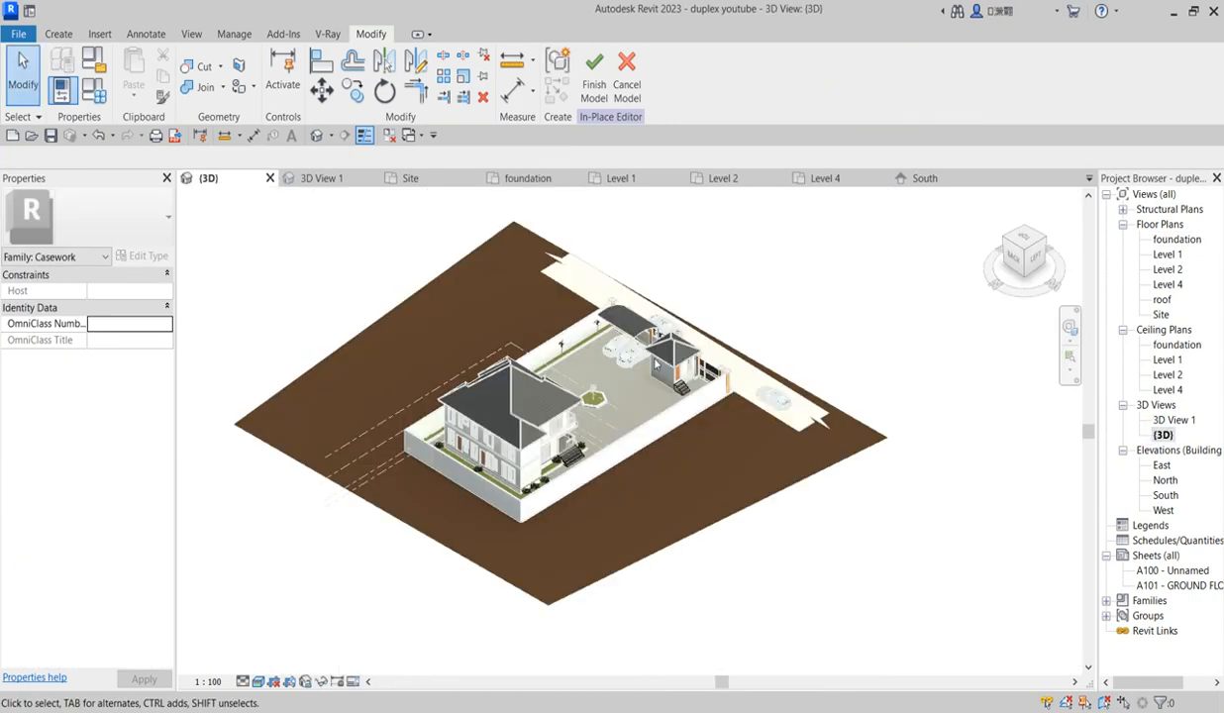
scroll(657, 366, up, 6)
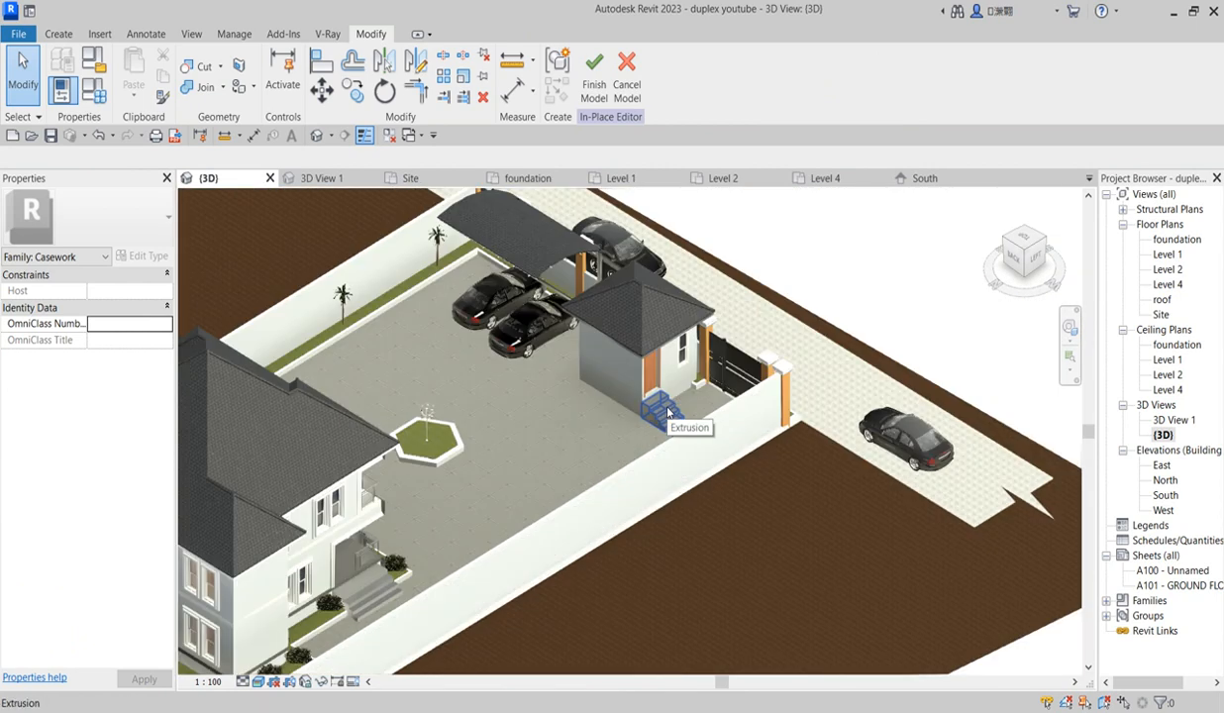
click(668, 409)
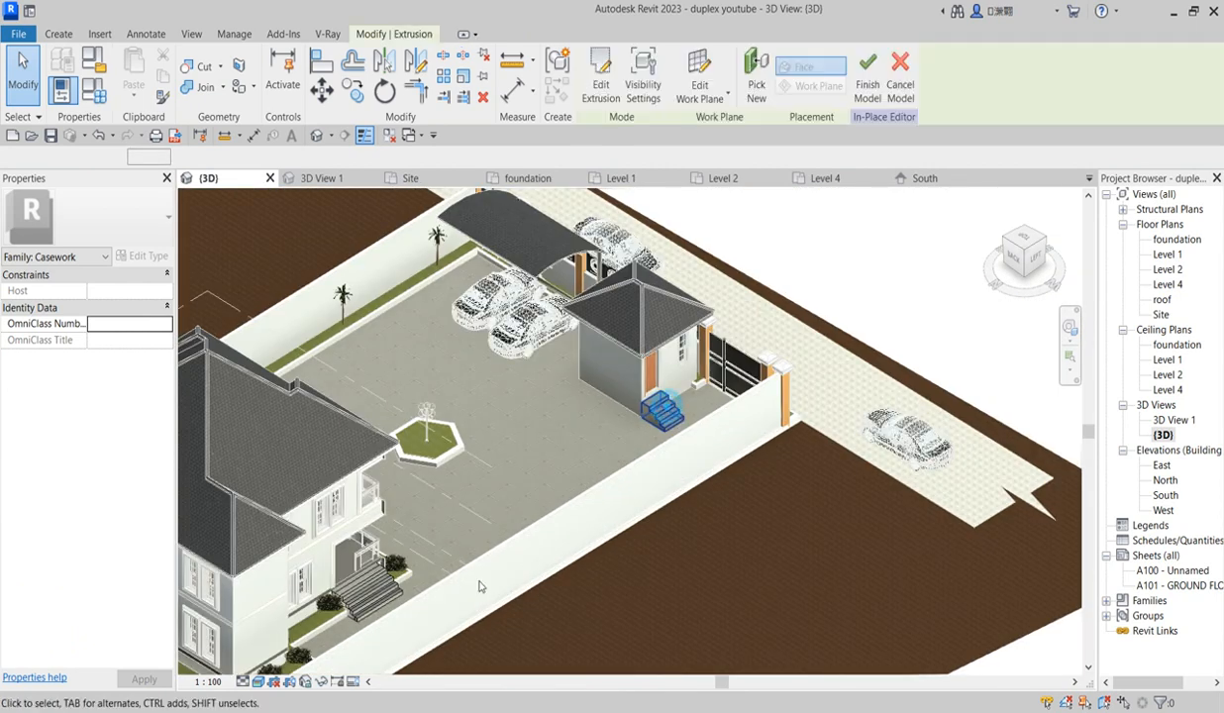
ctrl+click(364, 600)
click(154, 407)
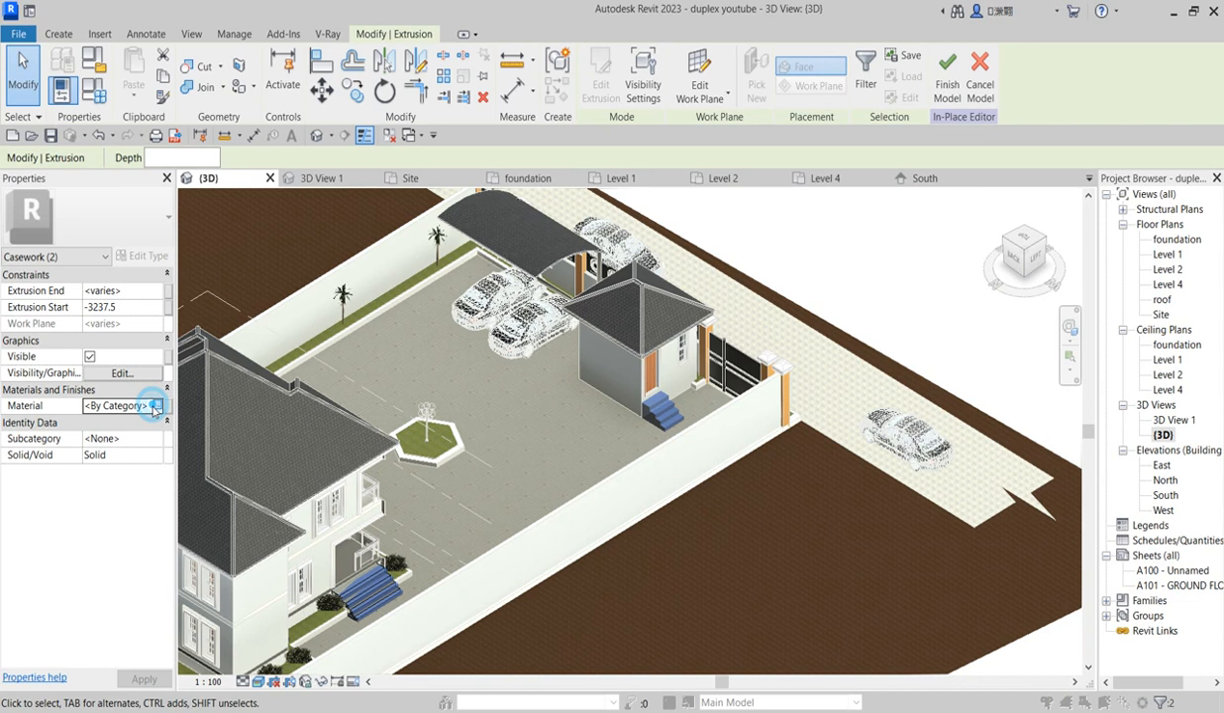
click(159, 407)
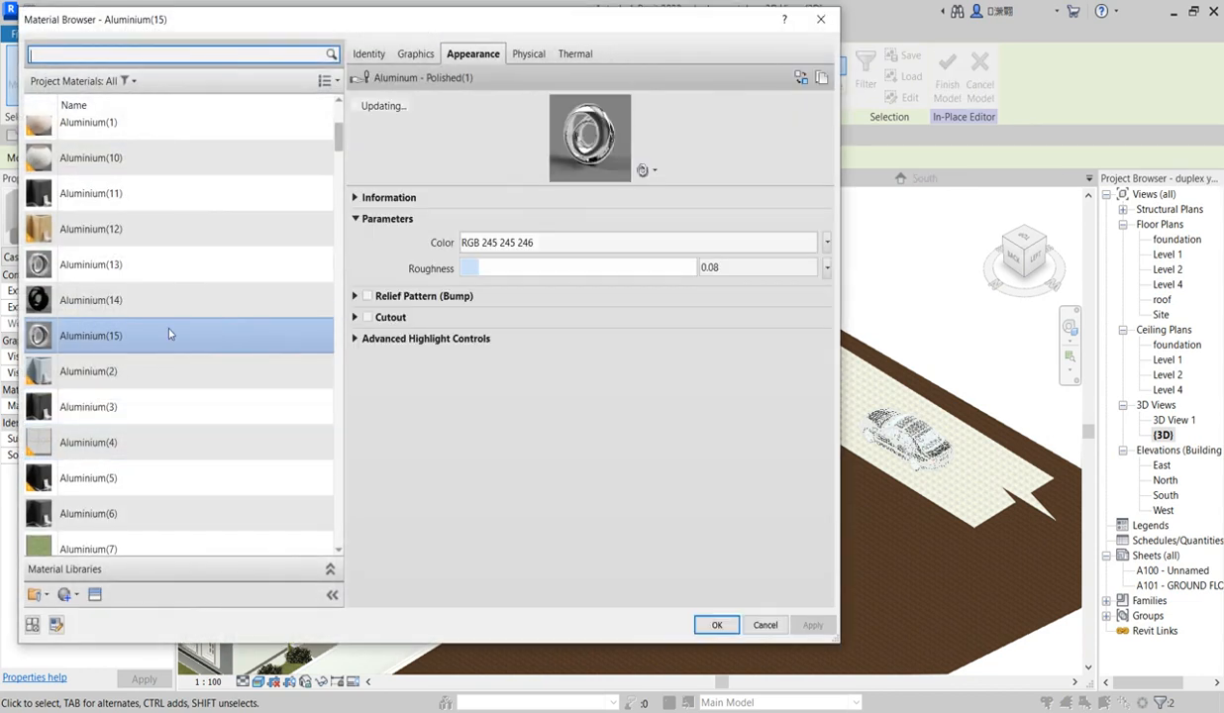
Duplicate the Laminate, Ivory, Matte material together with its assets.
scroll(154, 416, down, 15)
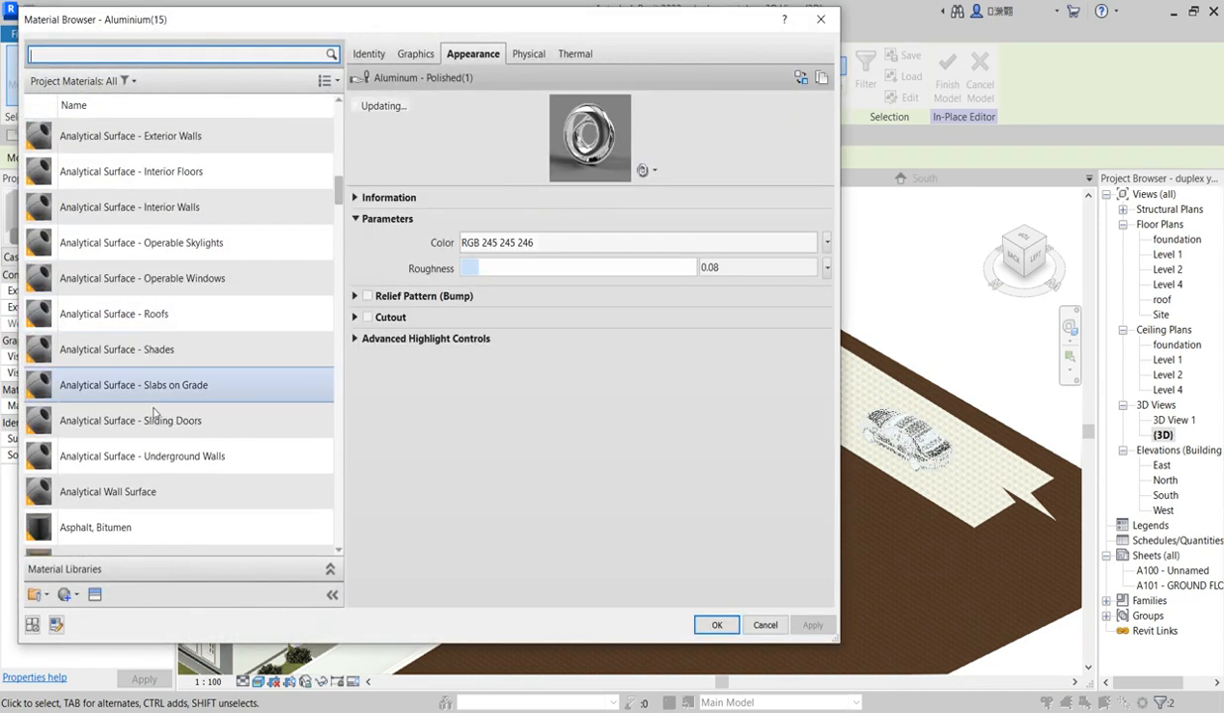
scroll(154, 418, down, 8)
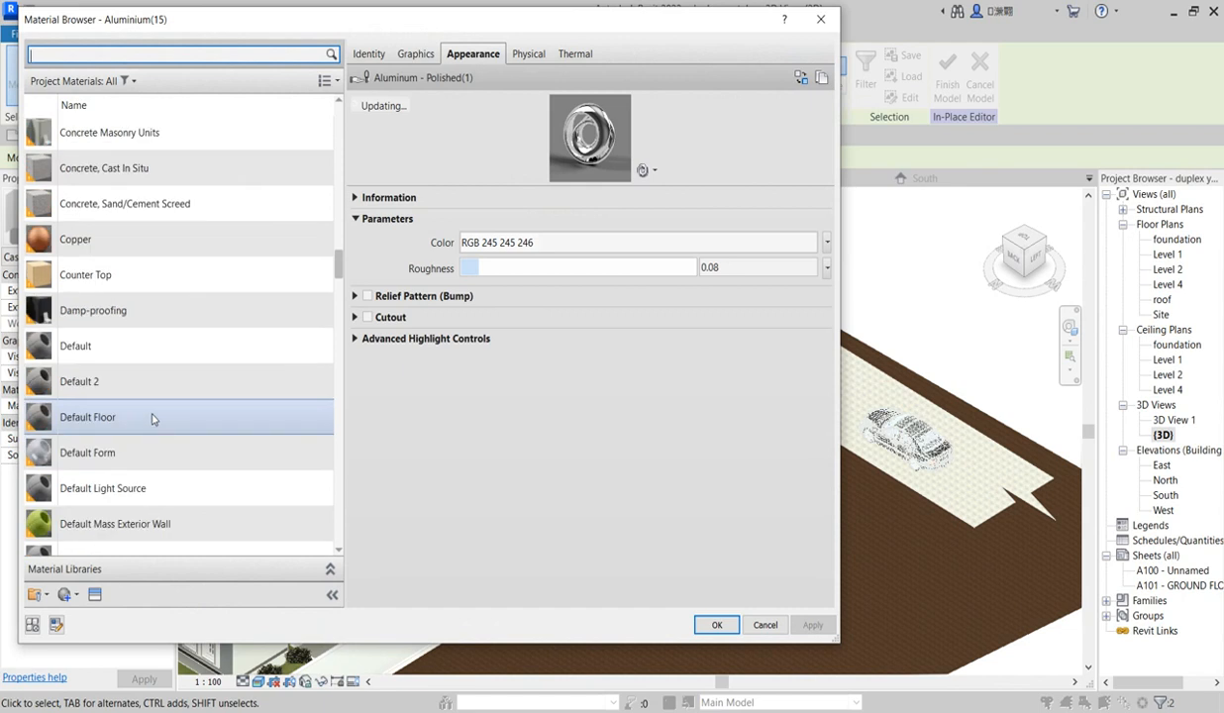
scroll(151, 426, down, 5)
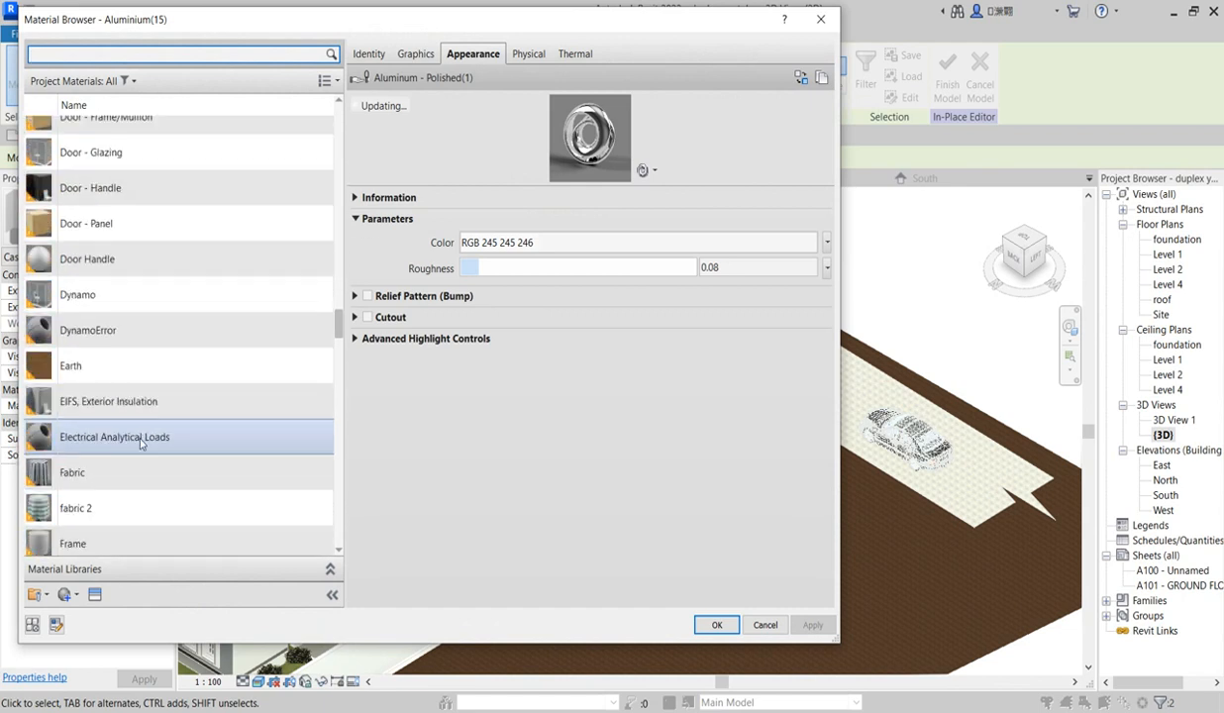
scroll(144, 529, down, 5)
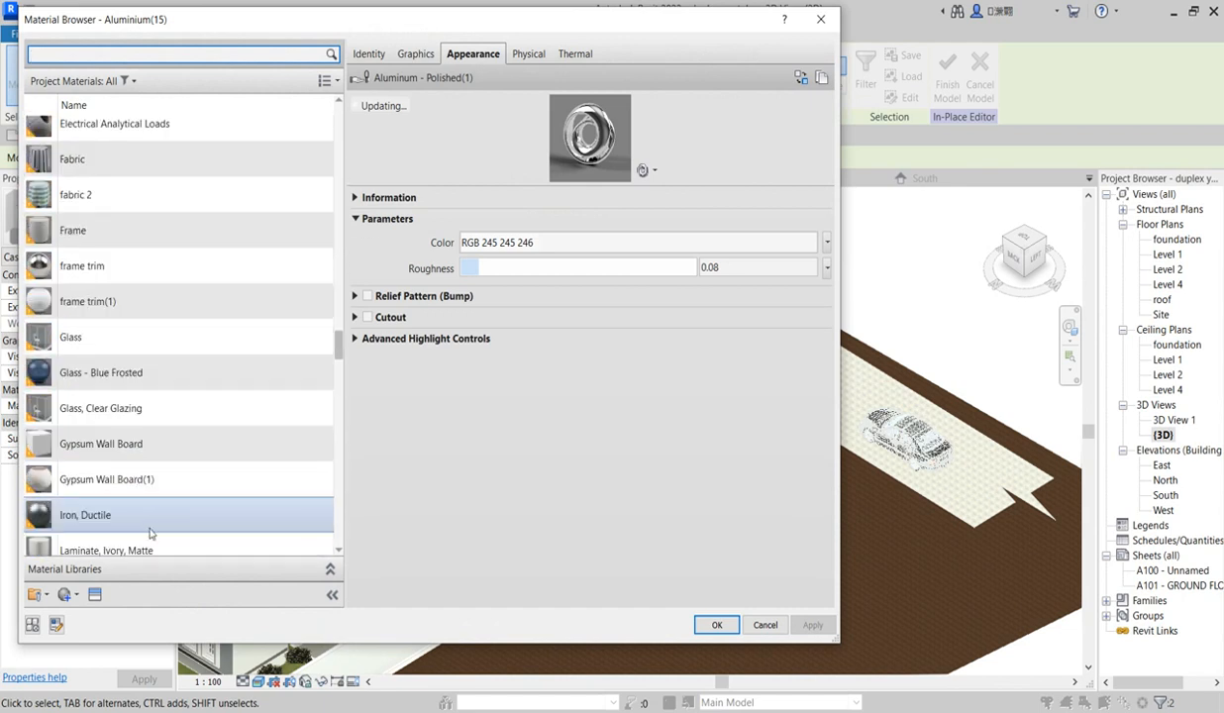
scroll(159, 539, down, 1)
click(167, 536)
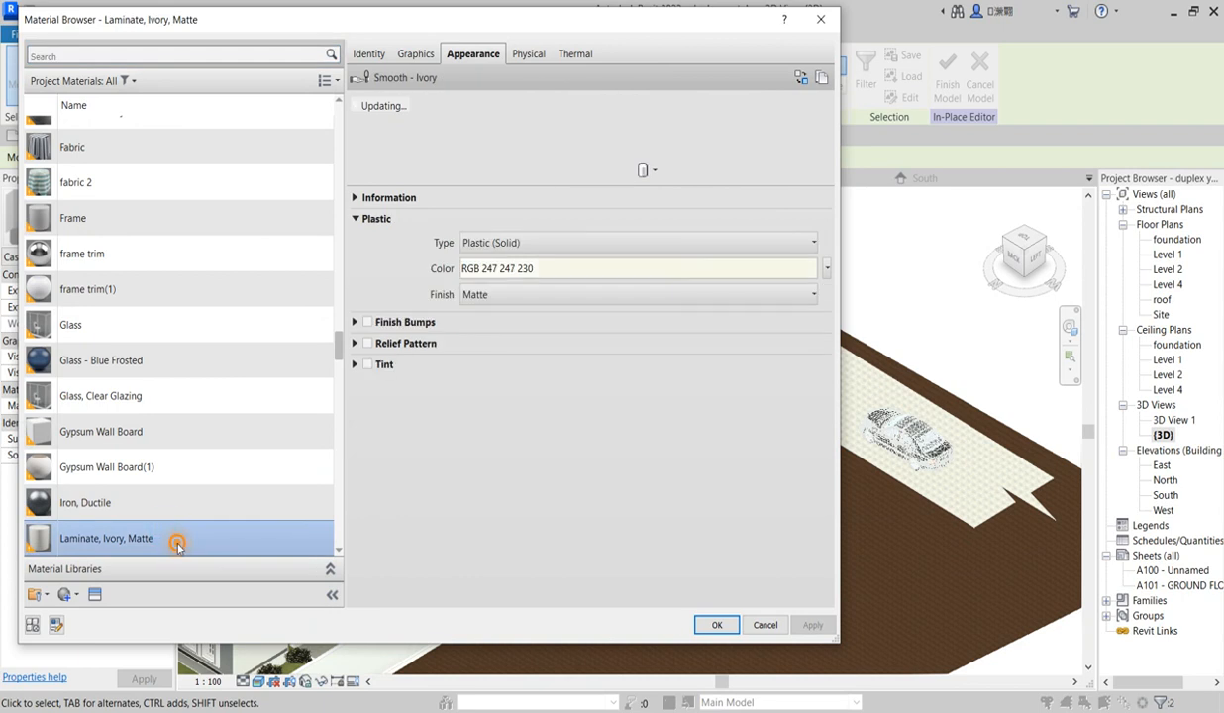
right_click(176, 546)
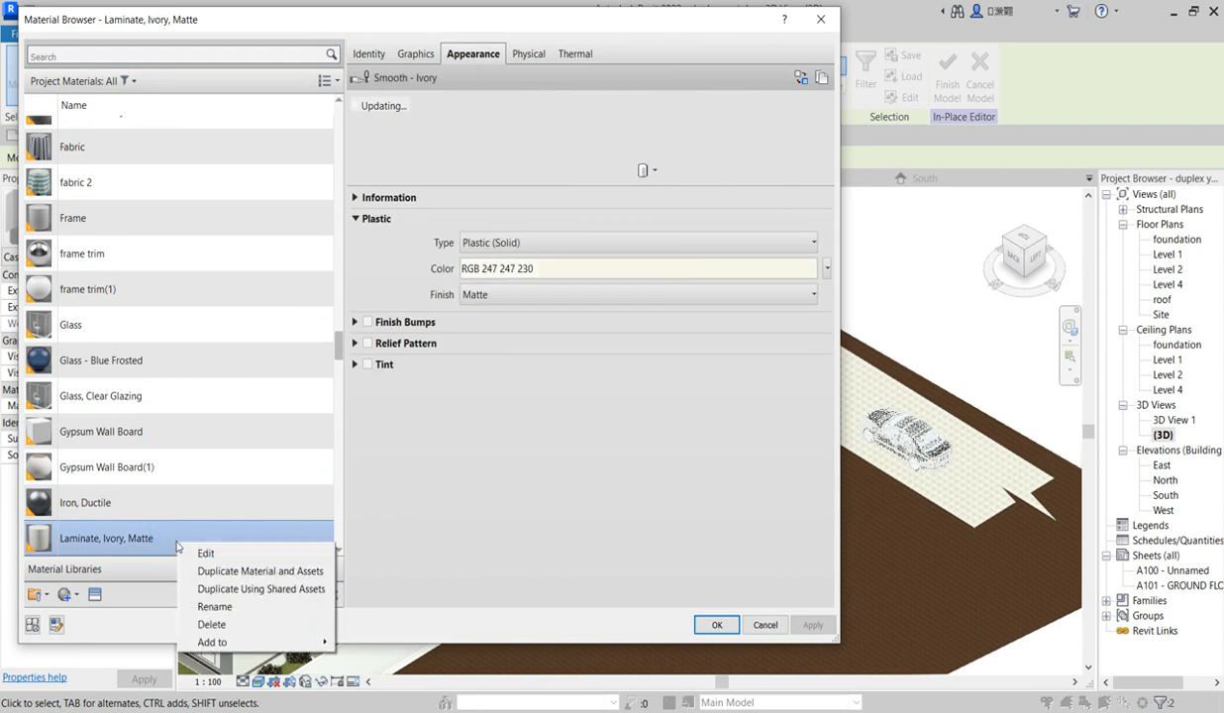
click(220, 572)
Turn on Use Render Appearance for the duplicated material and replace its appearance with the ceramic 4in Square with Inset Diamond - Gray-Red asset.
click(416, 54)
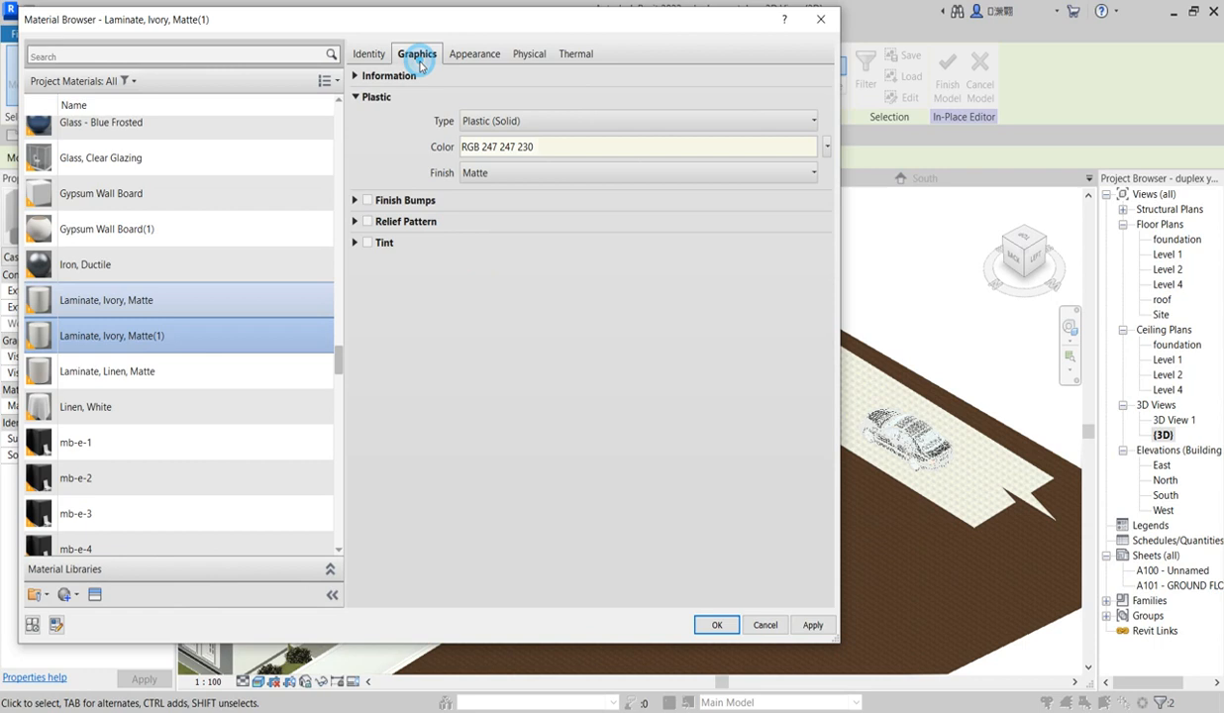
click(465, 100)
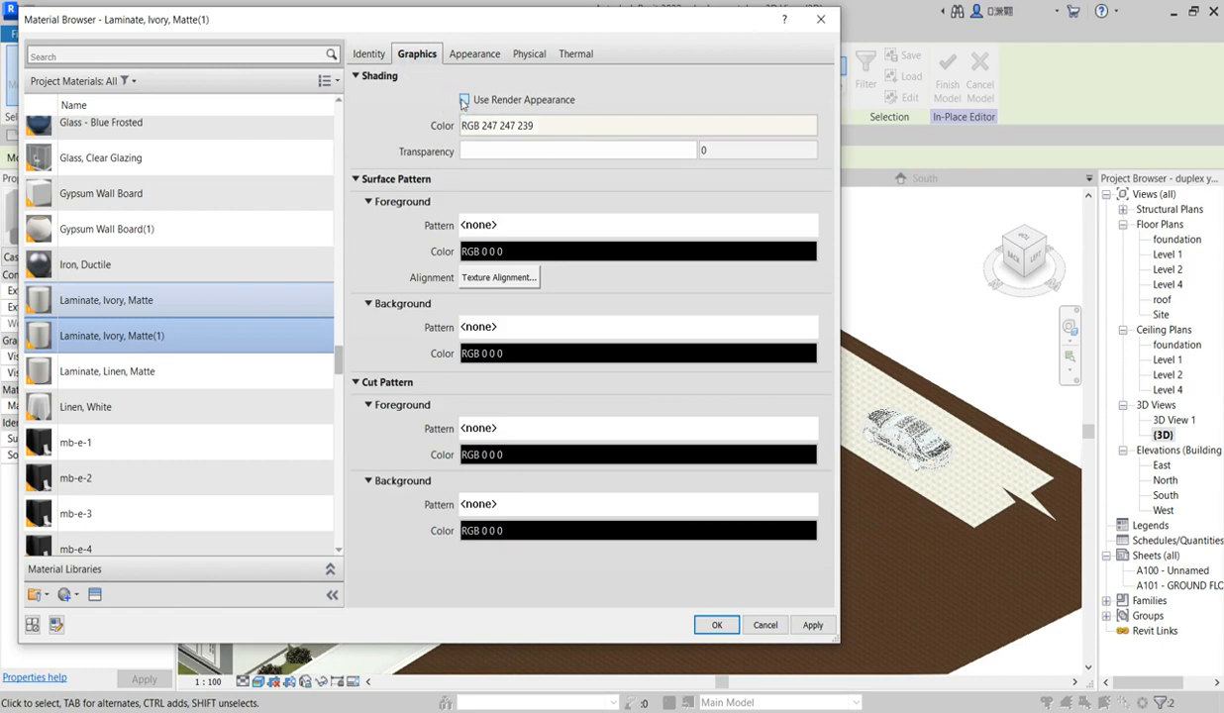
click(466, 54)
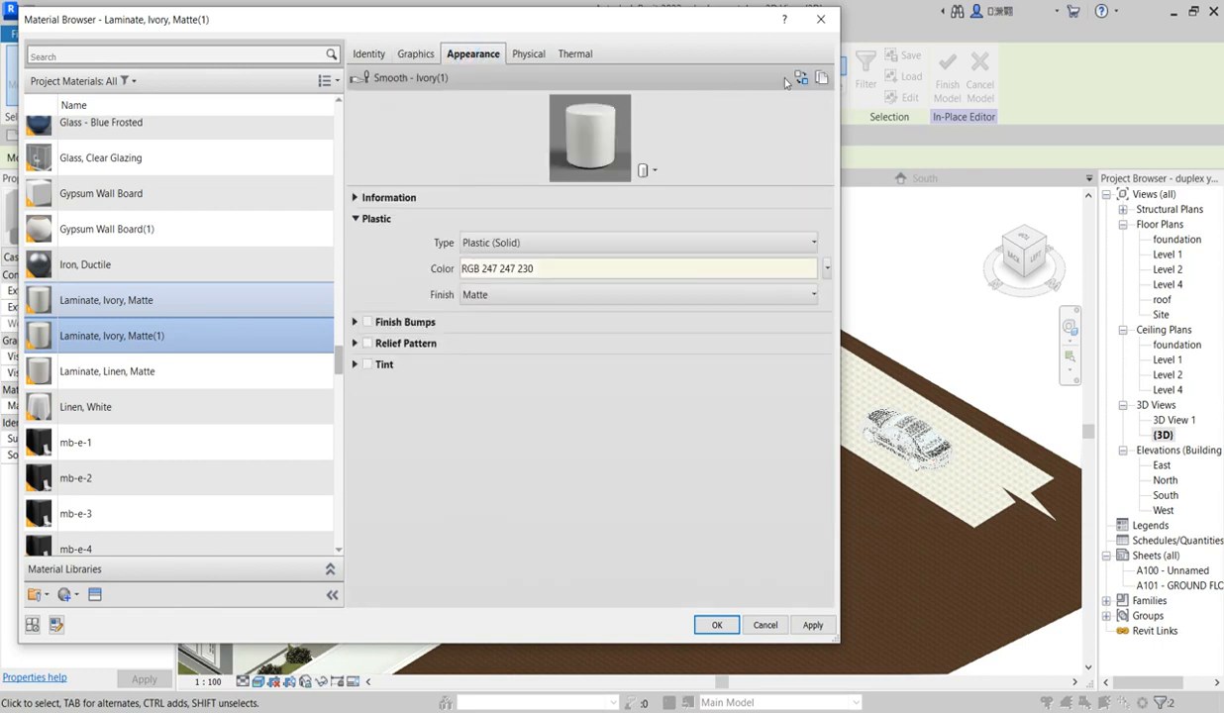
click(800, 77)
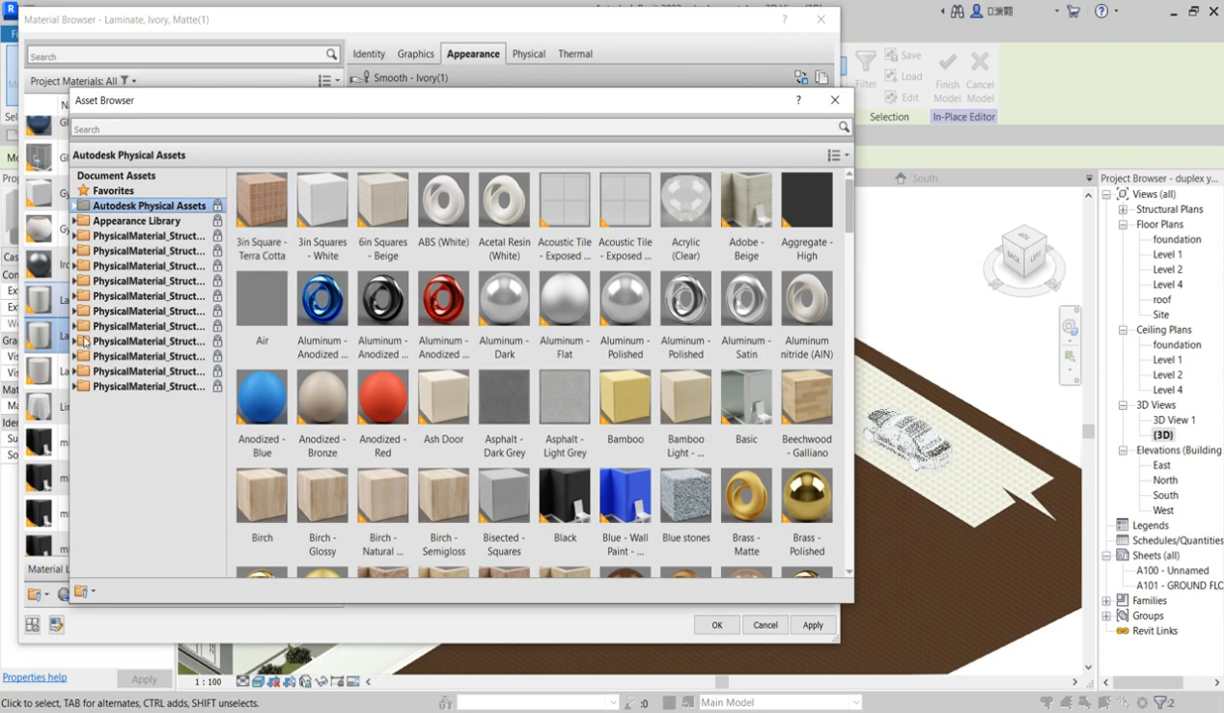
click(76, 221)
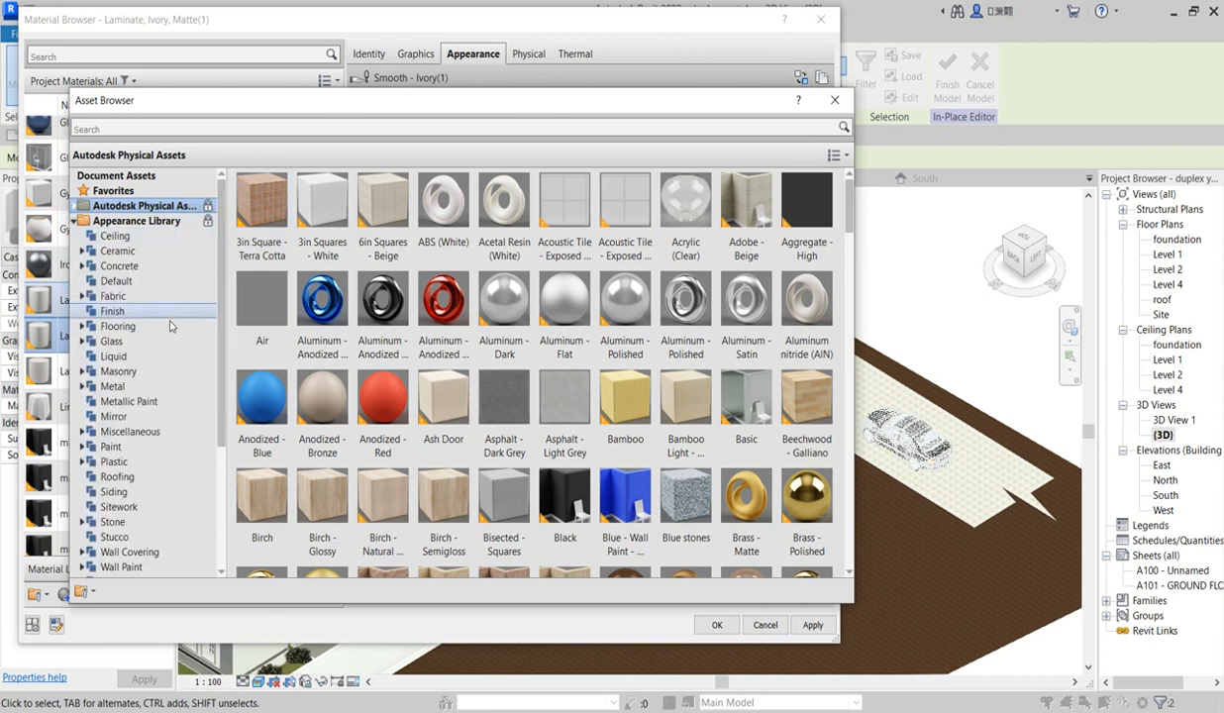
click(132, 252)
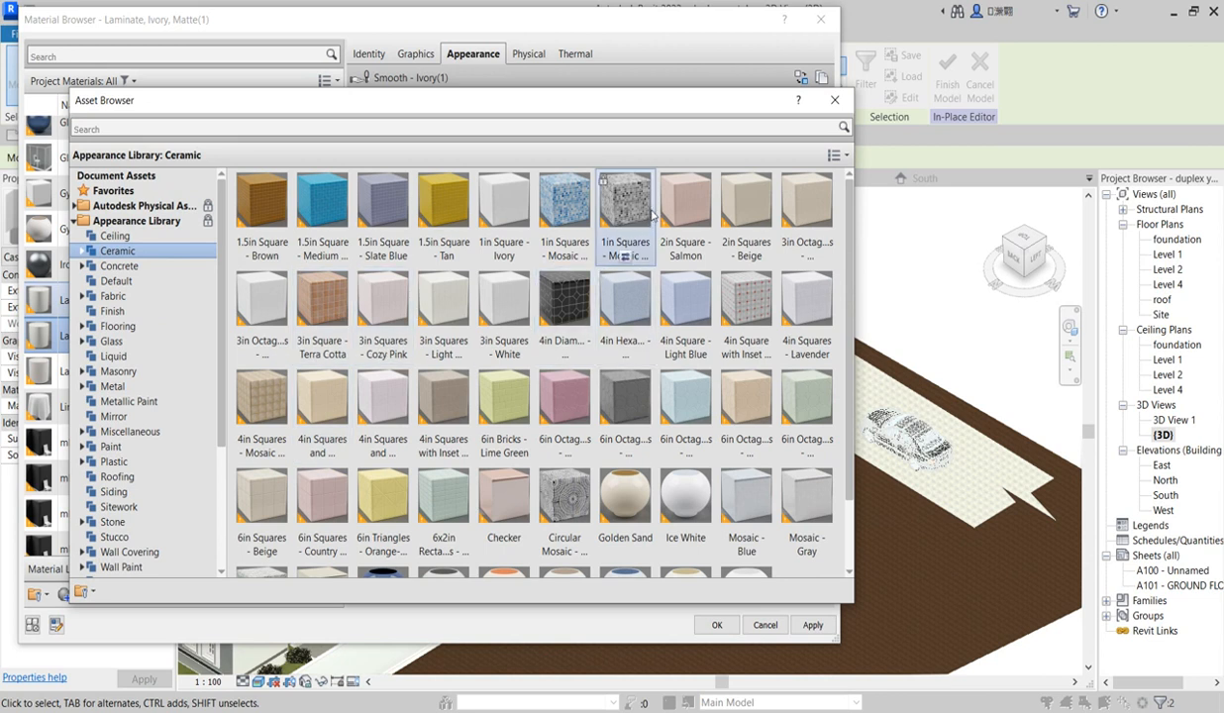
double_click(758, 305)
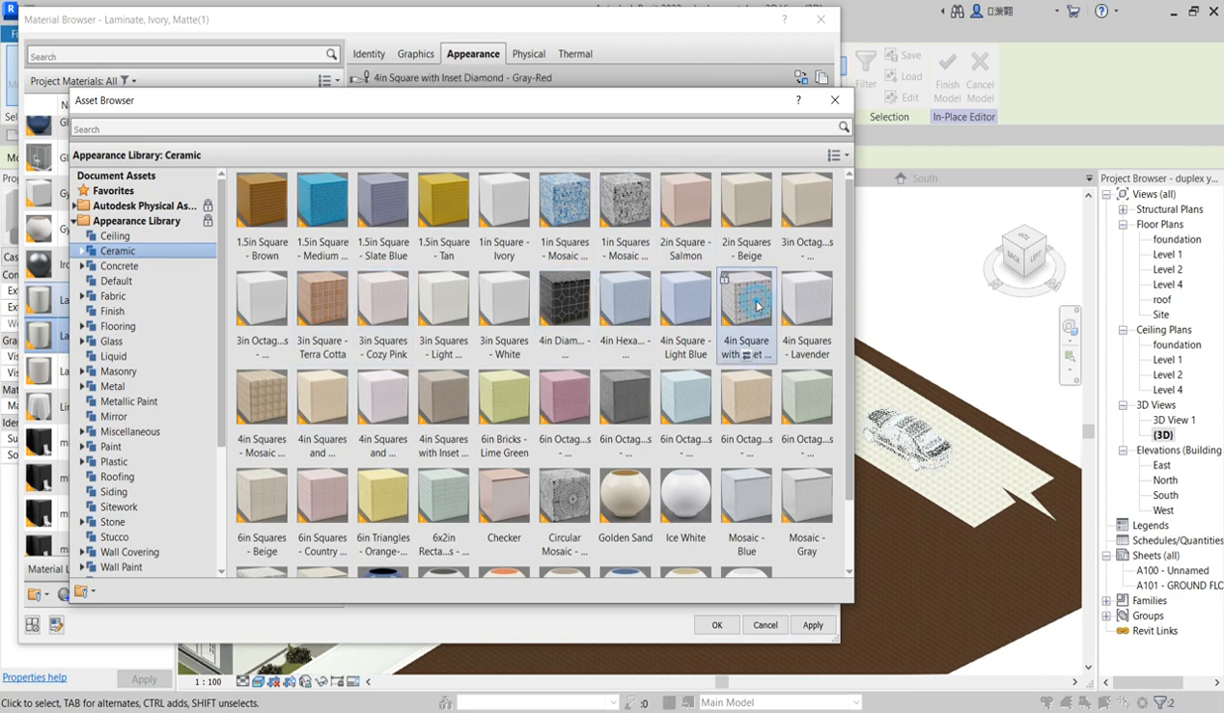
click(835, 100)
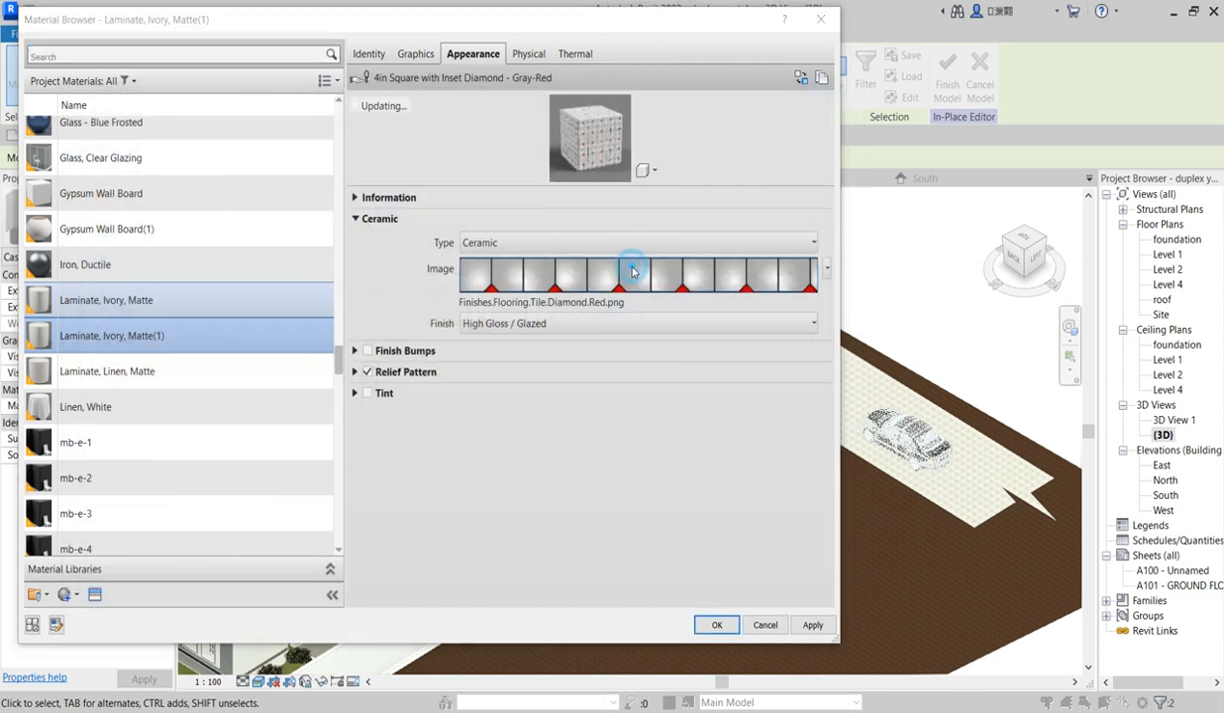
Set the ceramic tile image's sample width to 1200 mm and apply the material to both selected step extrusions.
click(633, 269)
scroll(466, 397, down, 5)
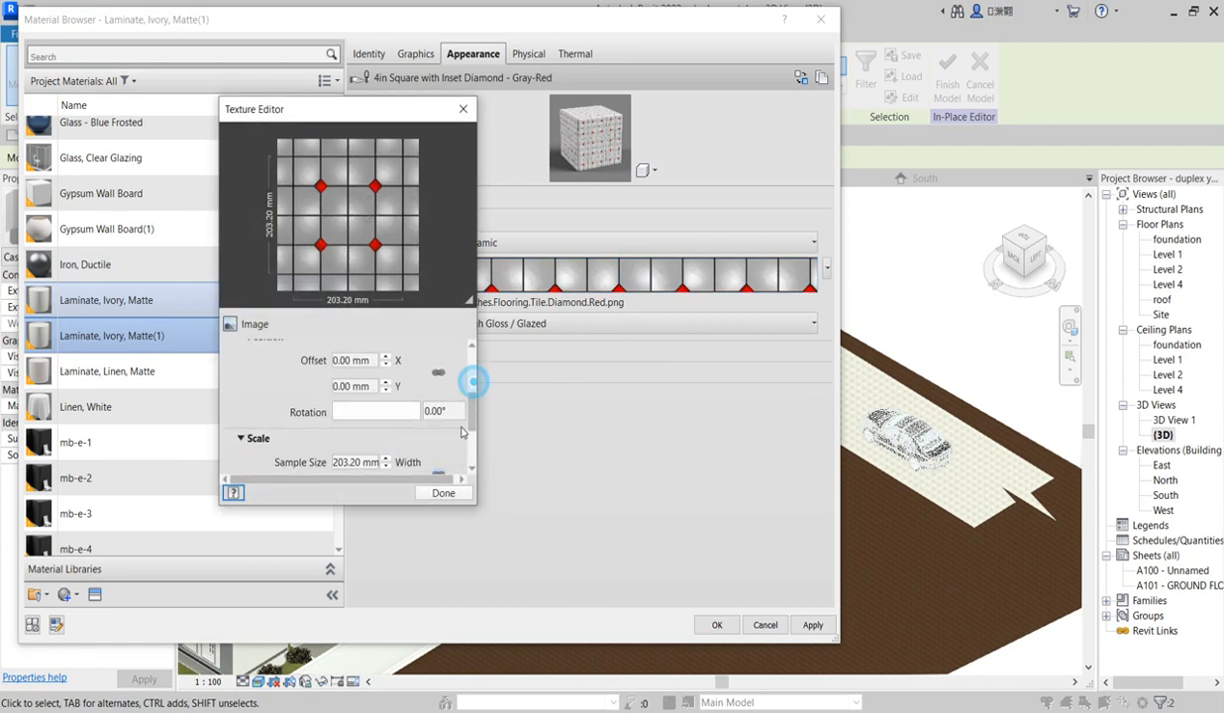
click(356, 421)
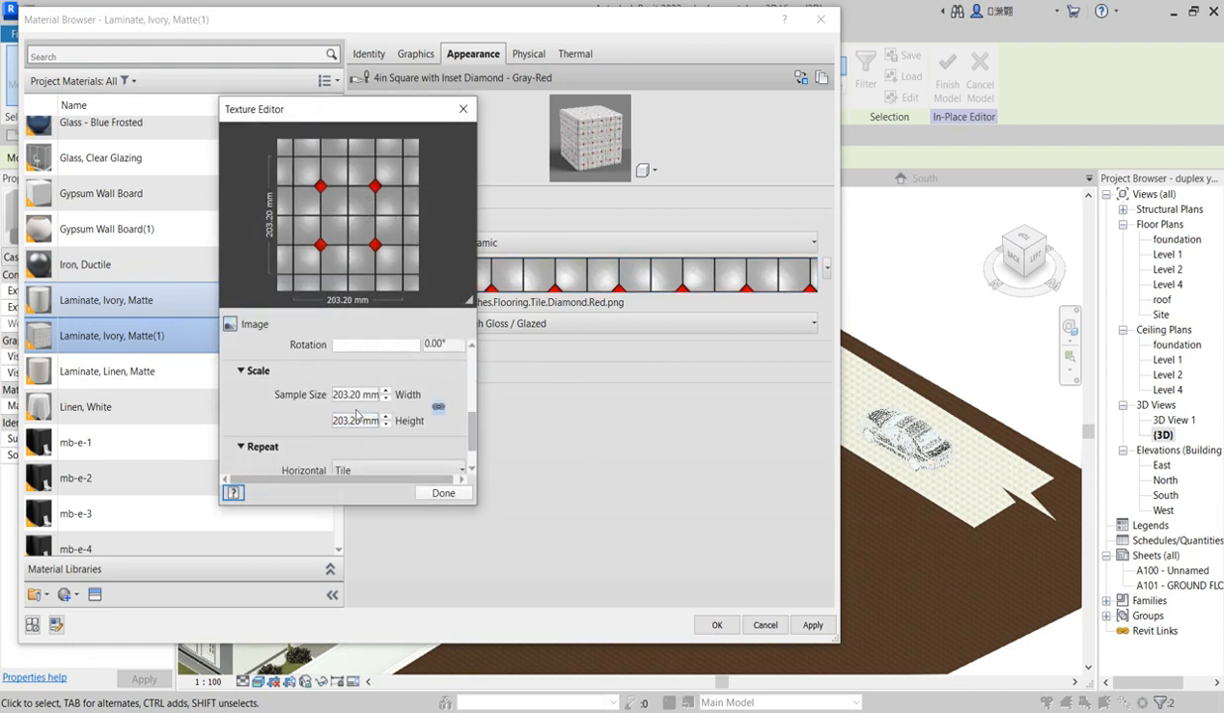
click(367, 394)
text(1)
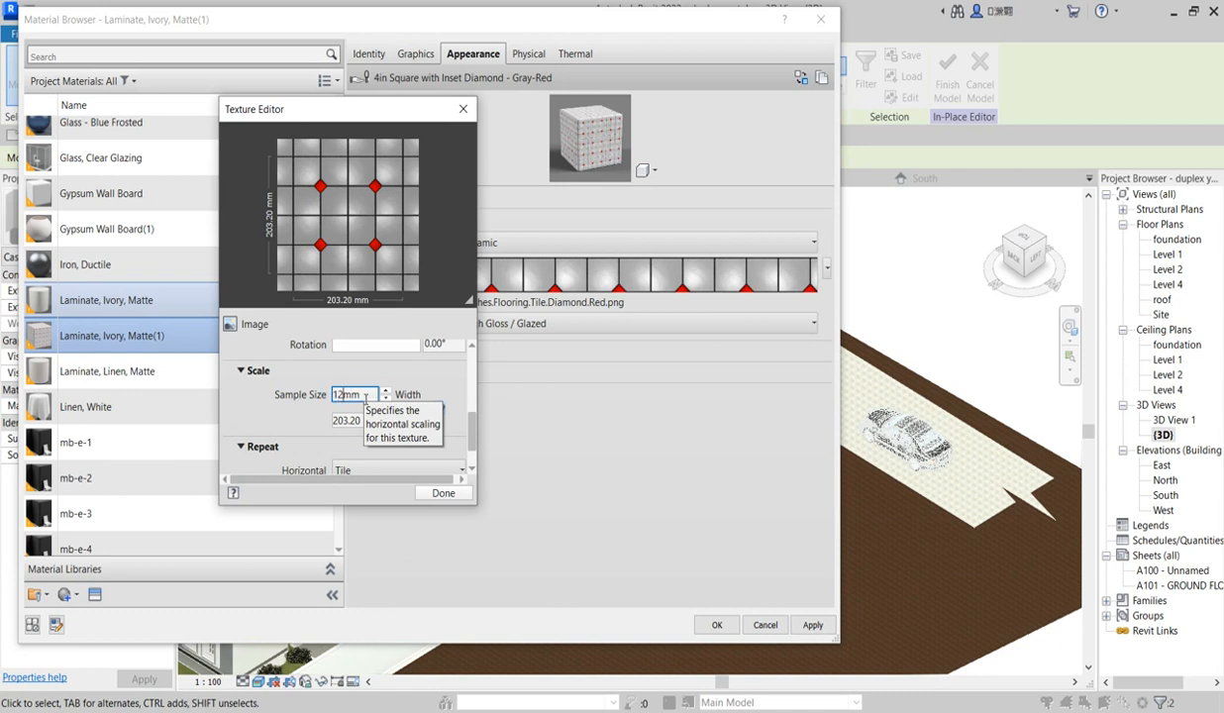
key(Tab)
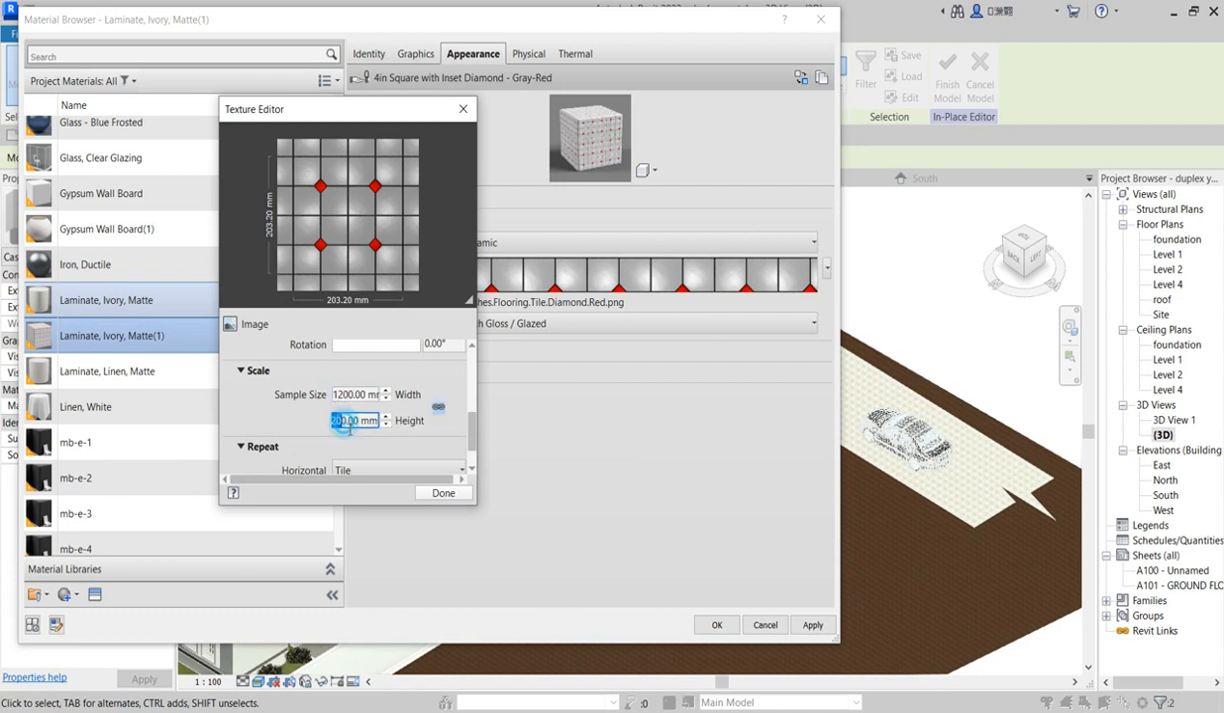
click(456, 490)
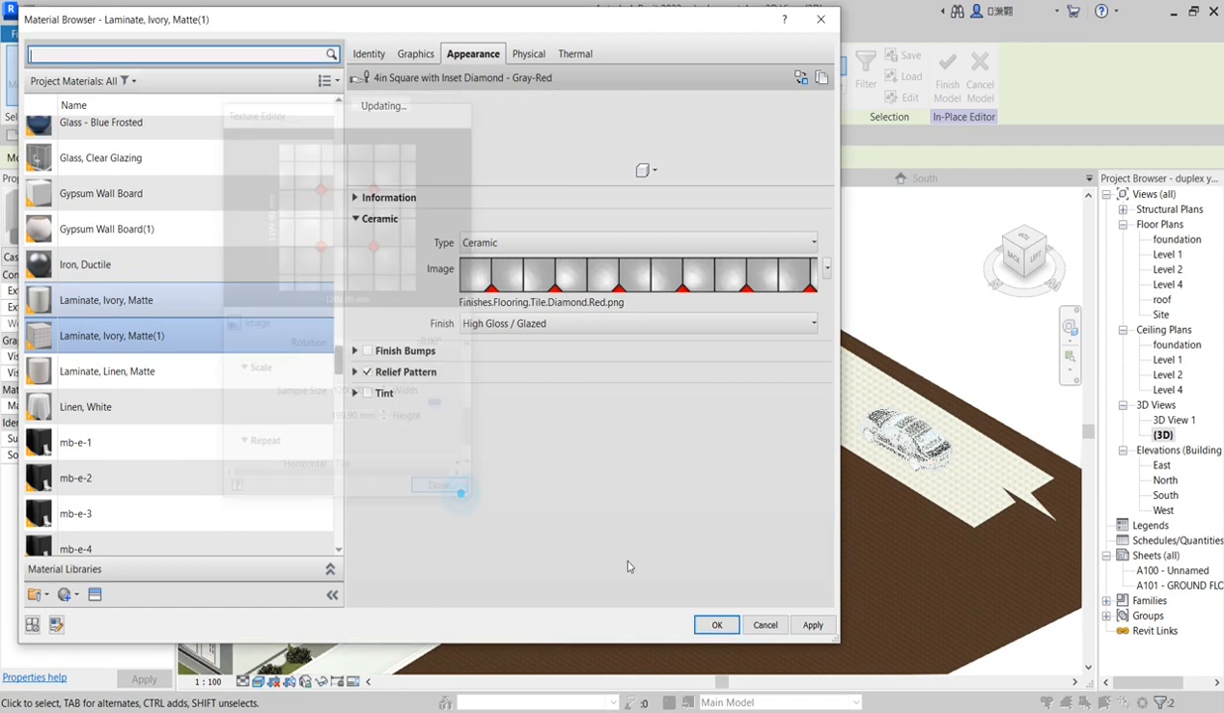
click(717, 624)
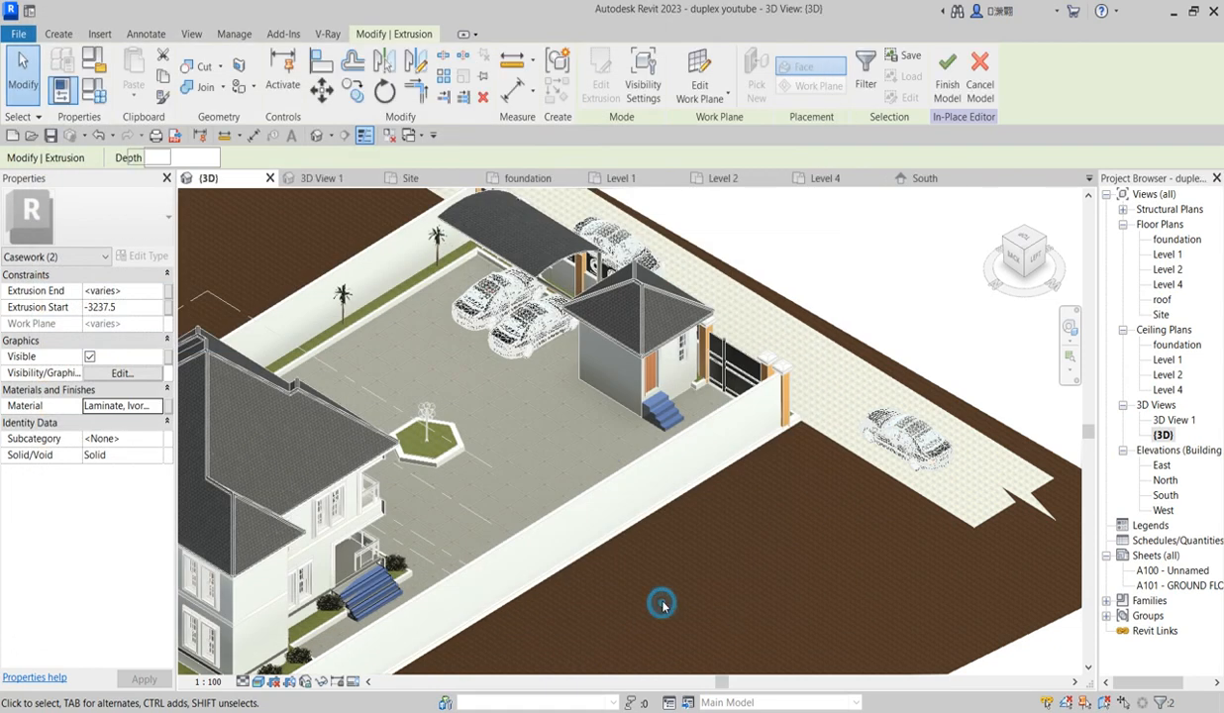
Deselect the steps, check the tile pattern on the gatehouse steps up close, and finish the in-place model.
key(Escape)
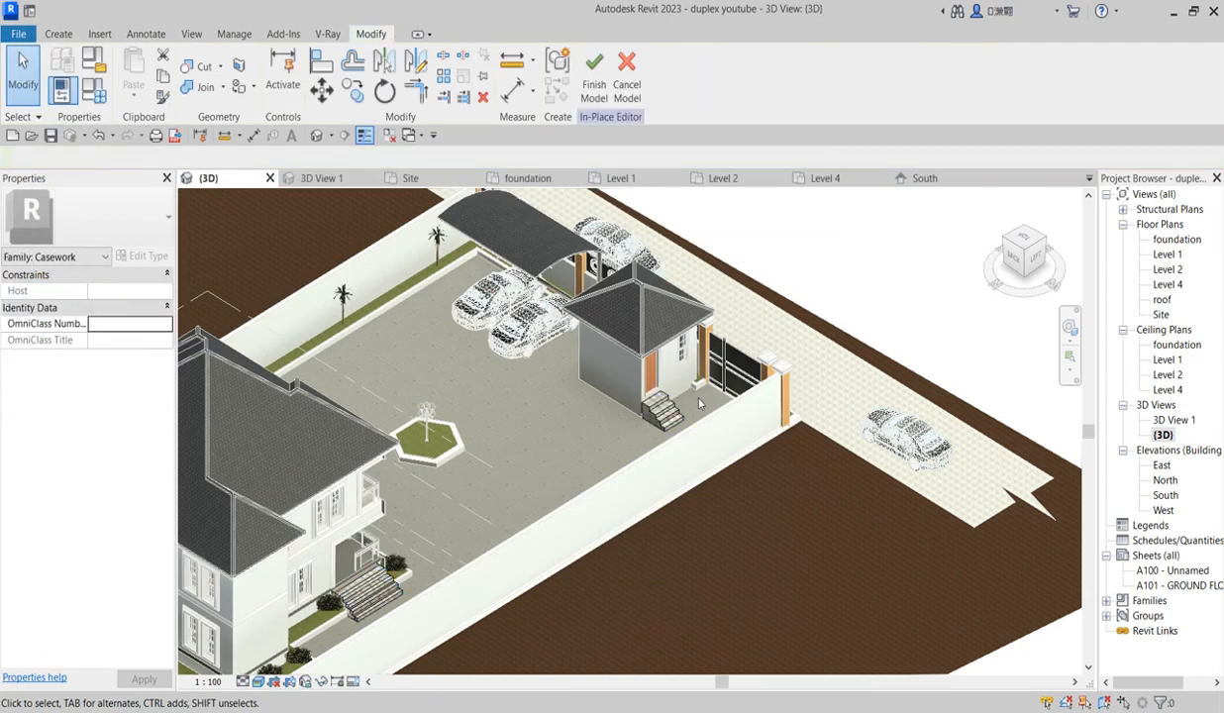
scroll(665, 416, up, 3)
scroll(665, 415, up, 2)
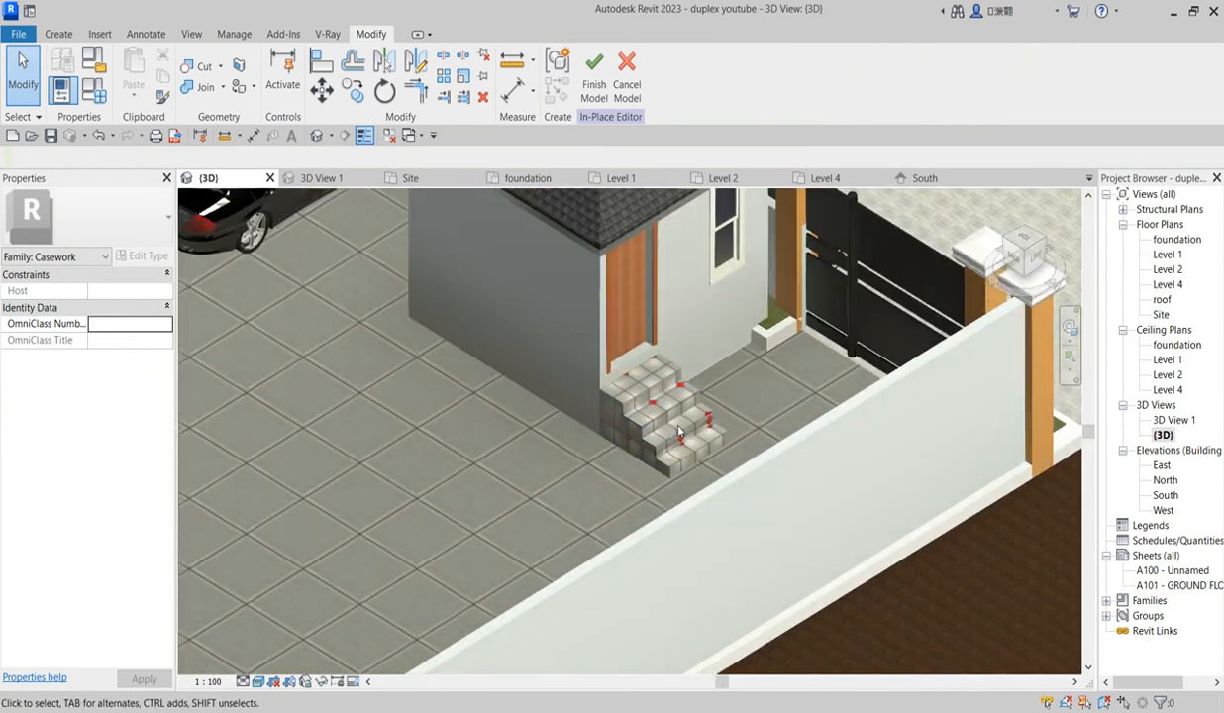
scroll(693, 418, down, 6)
scroll(708, 418, up, 3)
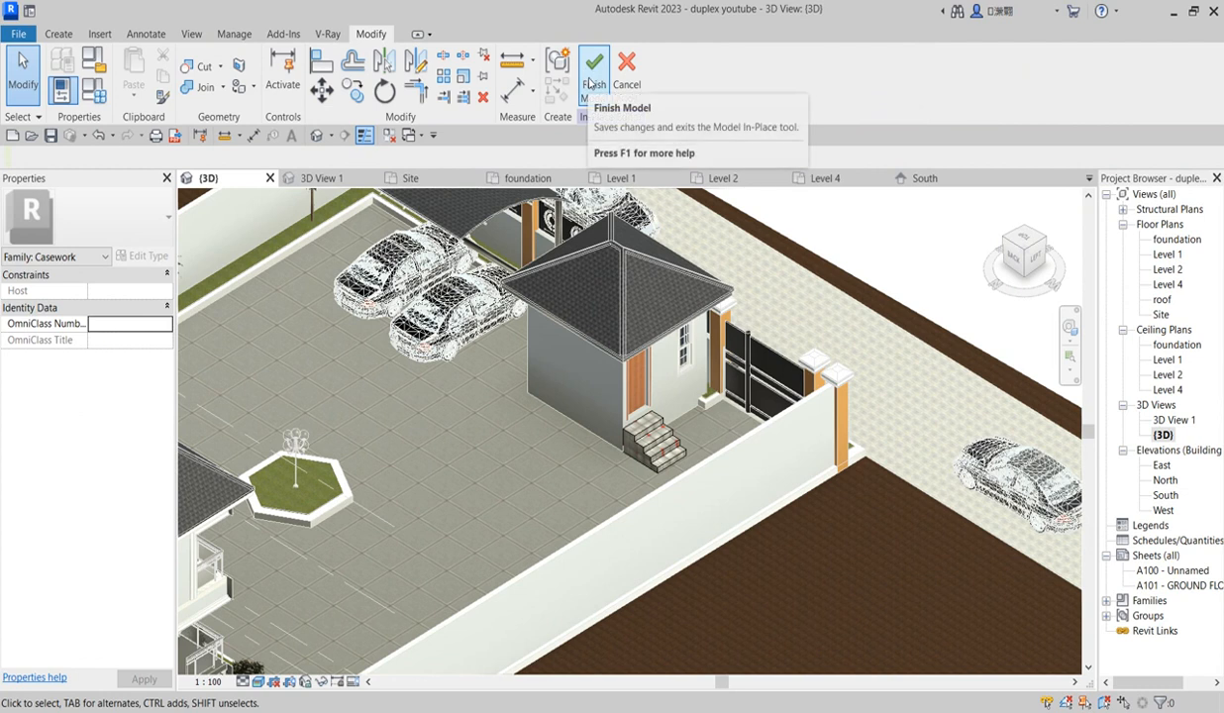
click(591, 71)
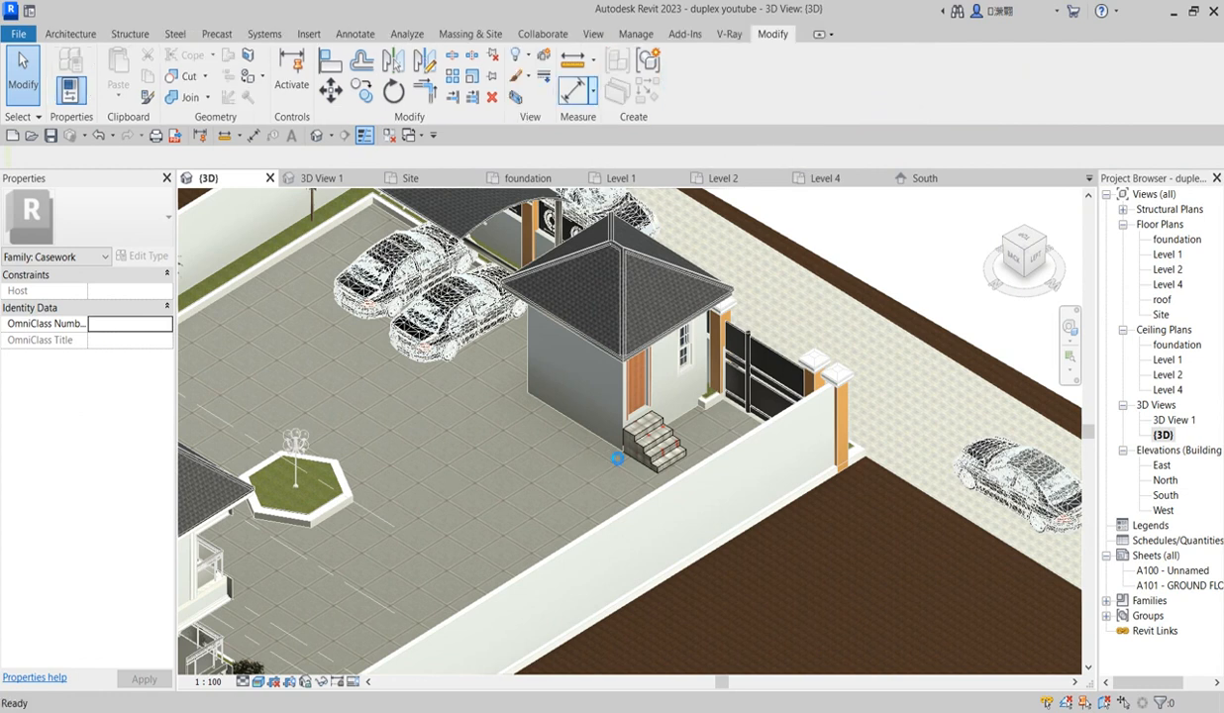
scroll(802, 461, down, 4)
scroll(655, 434, up, 3)
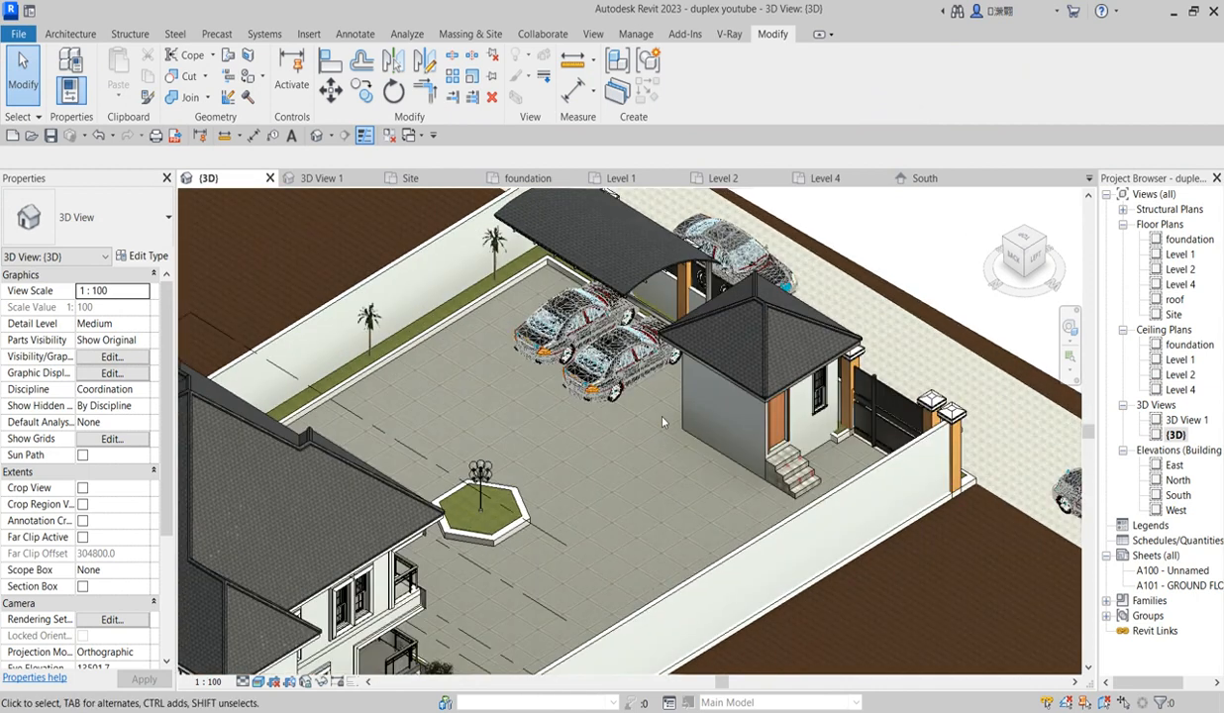